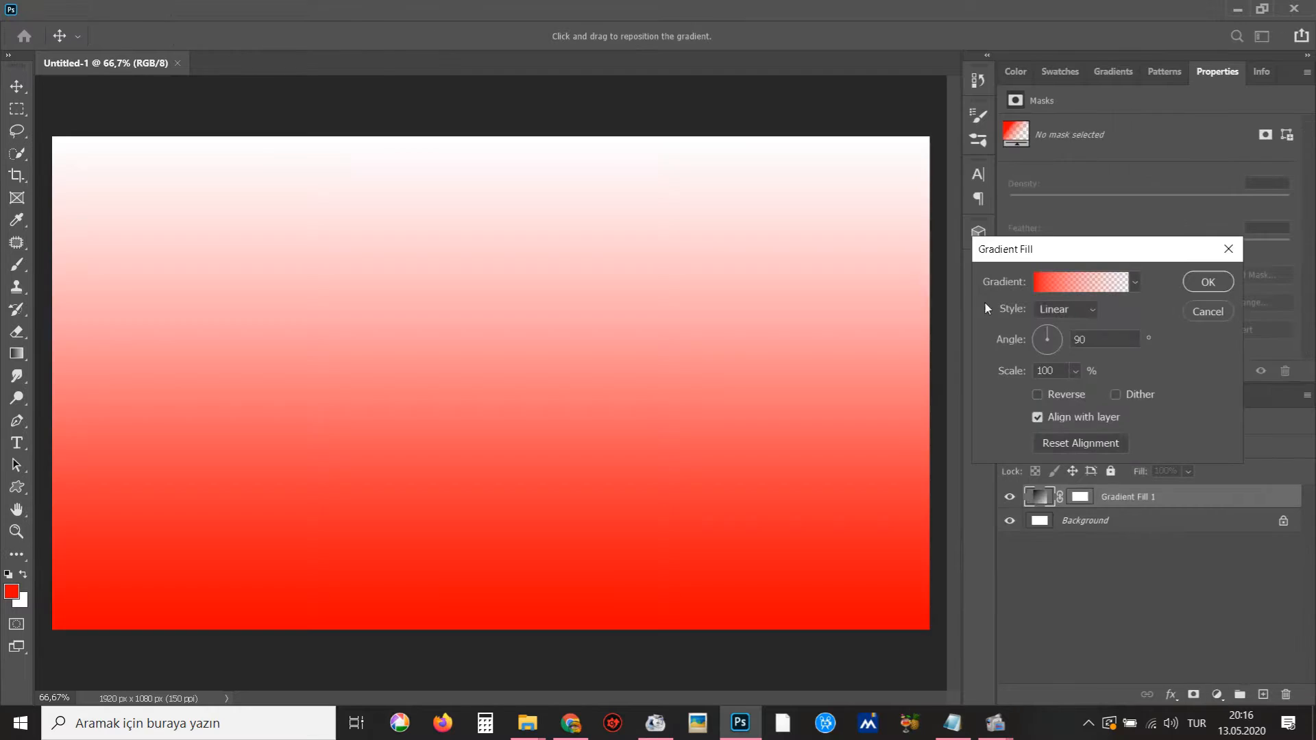
Load the Siyah, Beyaz preset from Temel Renkler into the gradient fill and set its black stop to 000000
click(1059, 279)
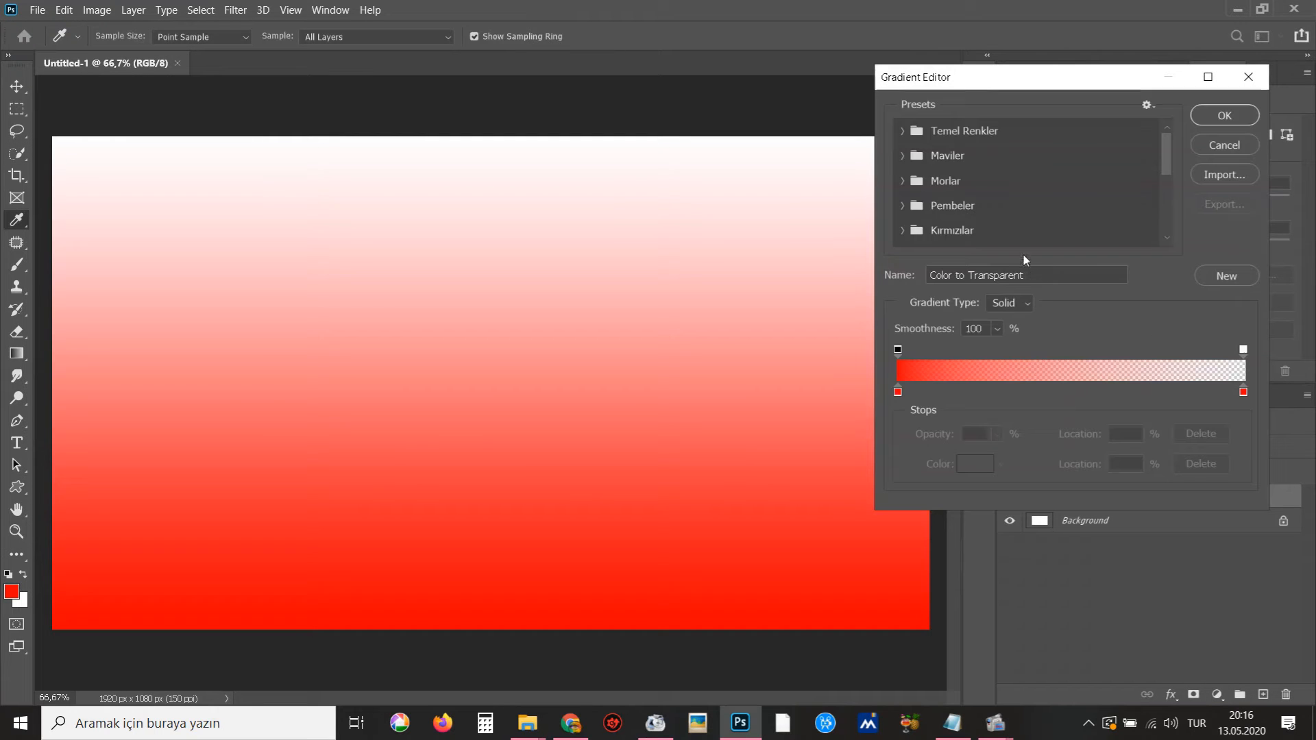
click(902, 131)
click(1113, 182)
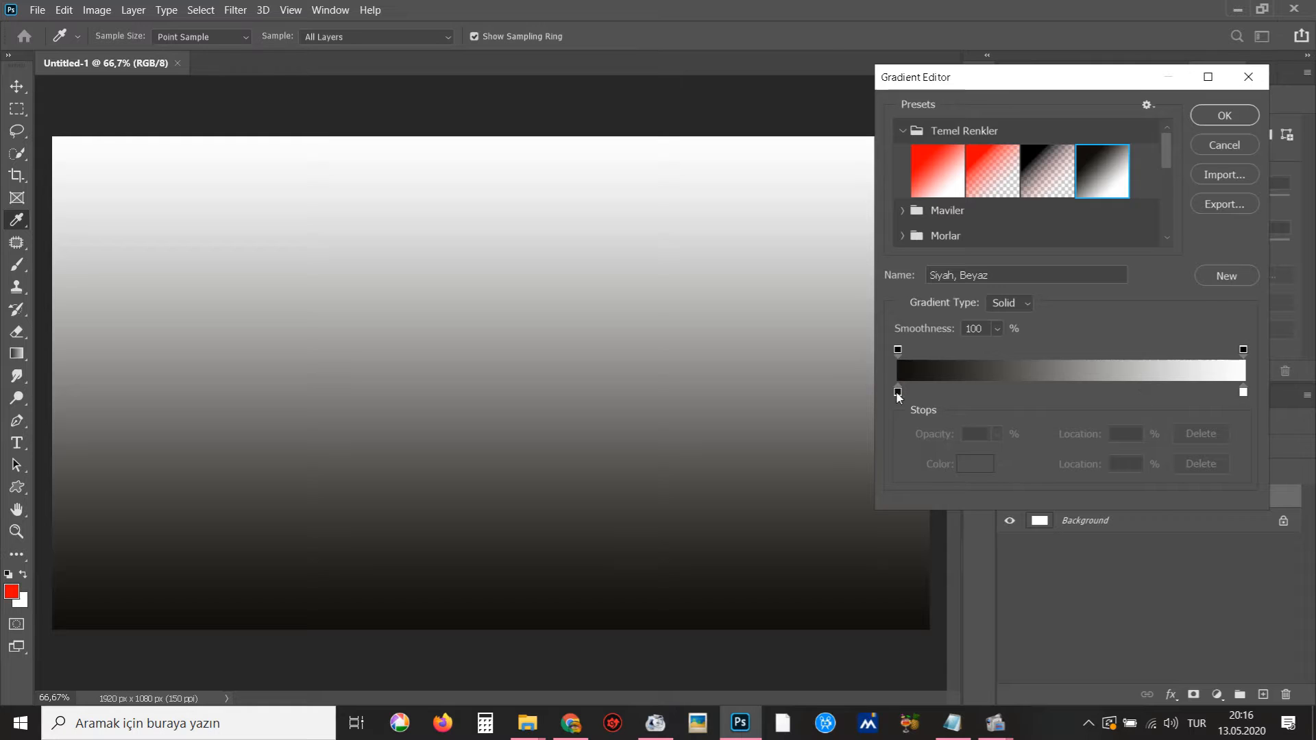
double_click(898, 393)
text(000000)
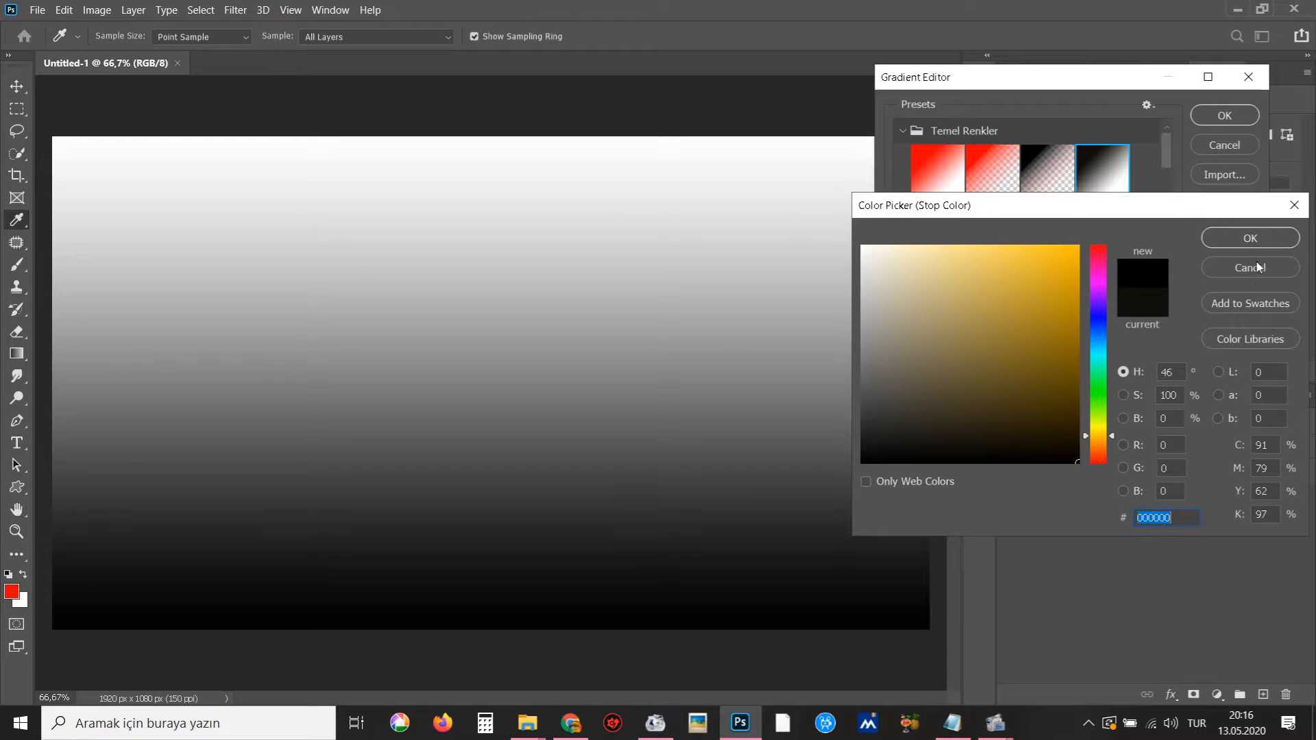
click(1251, 238)
Set the gradient's white stop to b3b3b3 and accept the edited gradient
double_click(1243, 395)
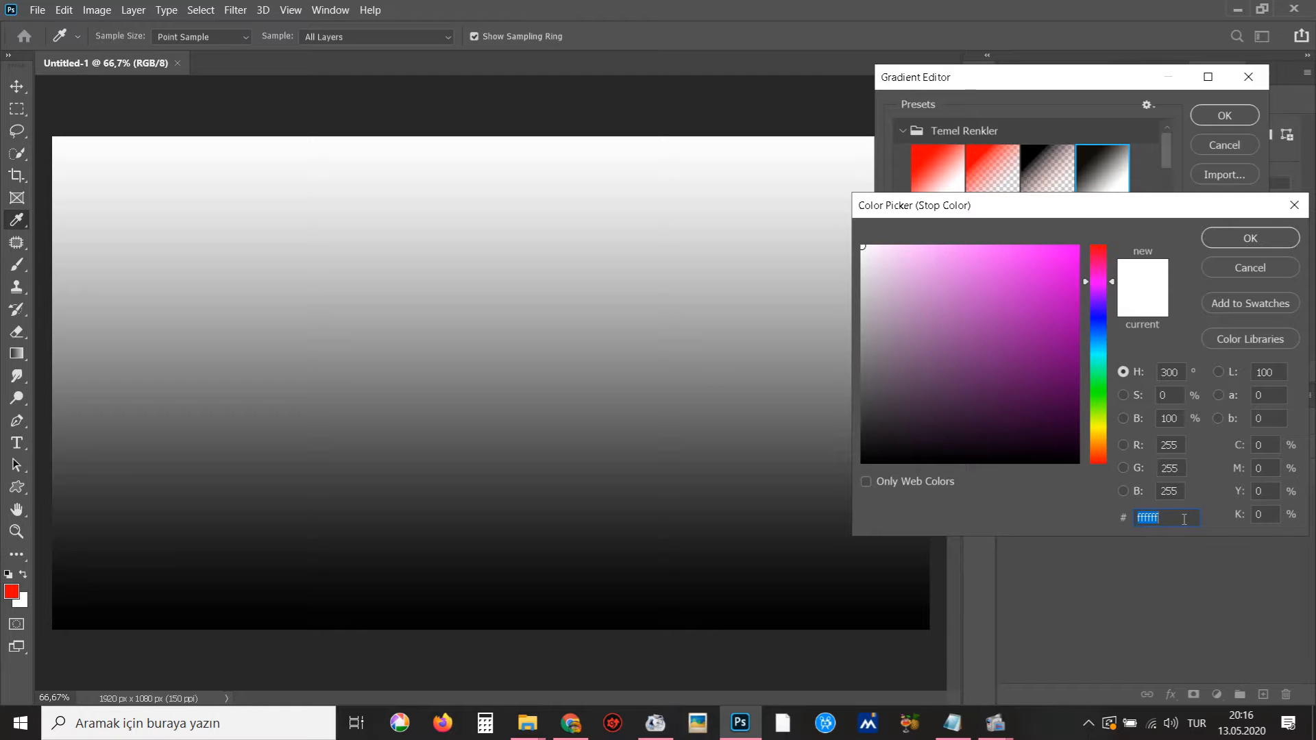
text(b3b3b3)
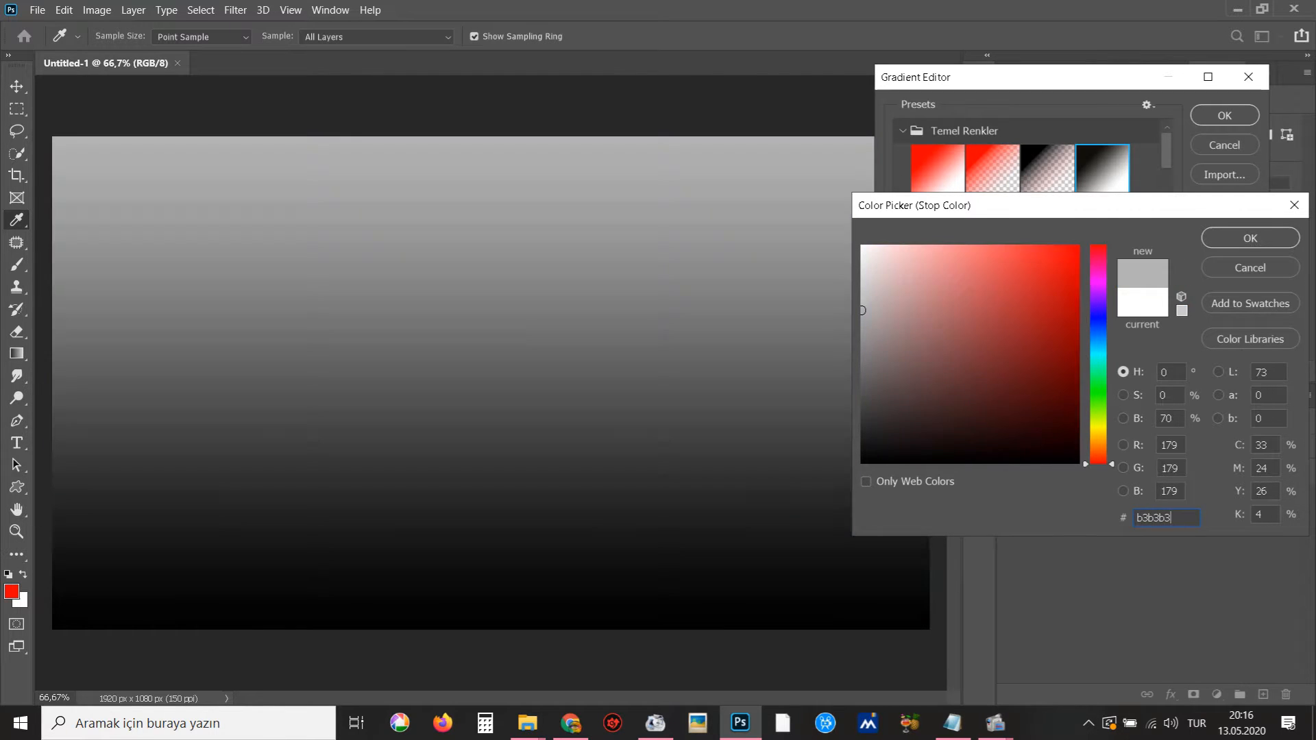
click(1233, 240)
click(1211, 116)
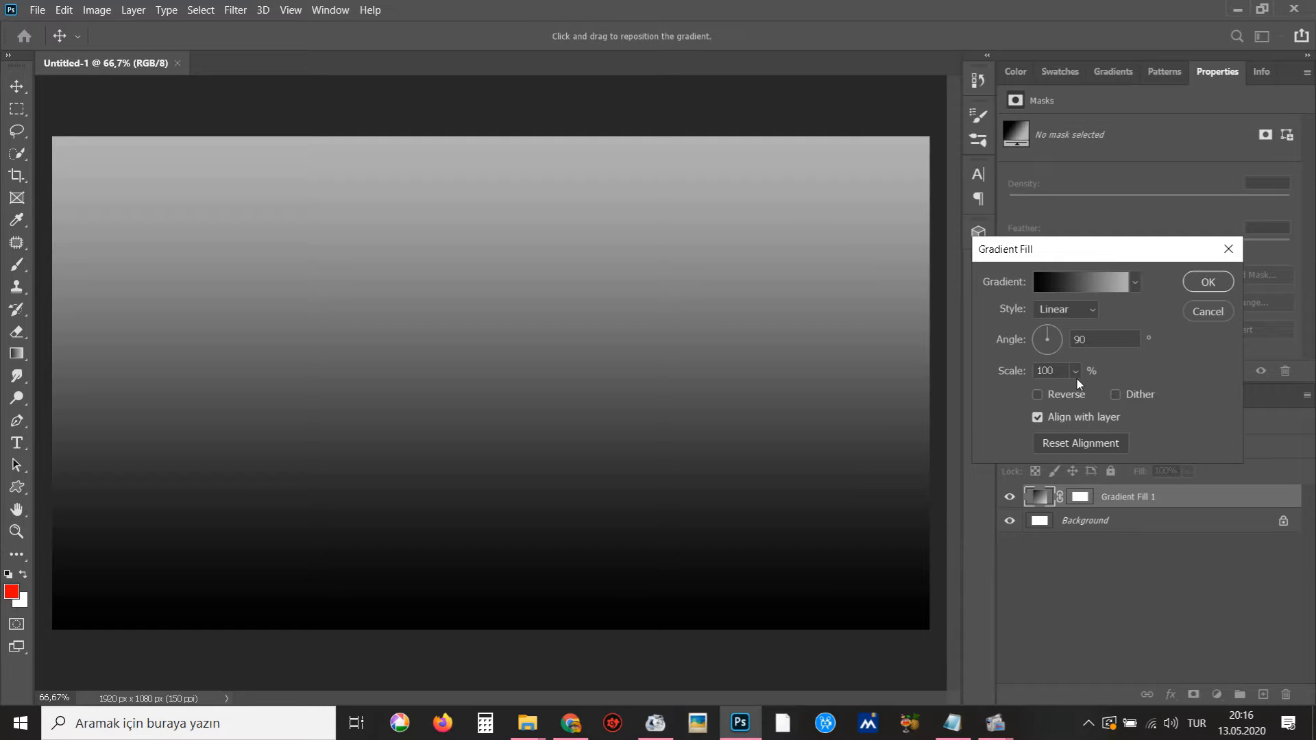
Make the gradient fill radial and reversed, scale it to 429%, and apply it
click(1066, 309)
click(1056, 329)
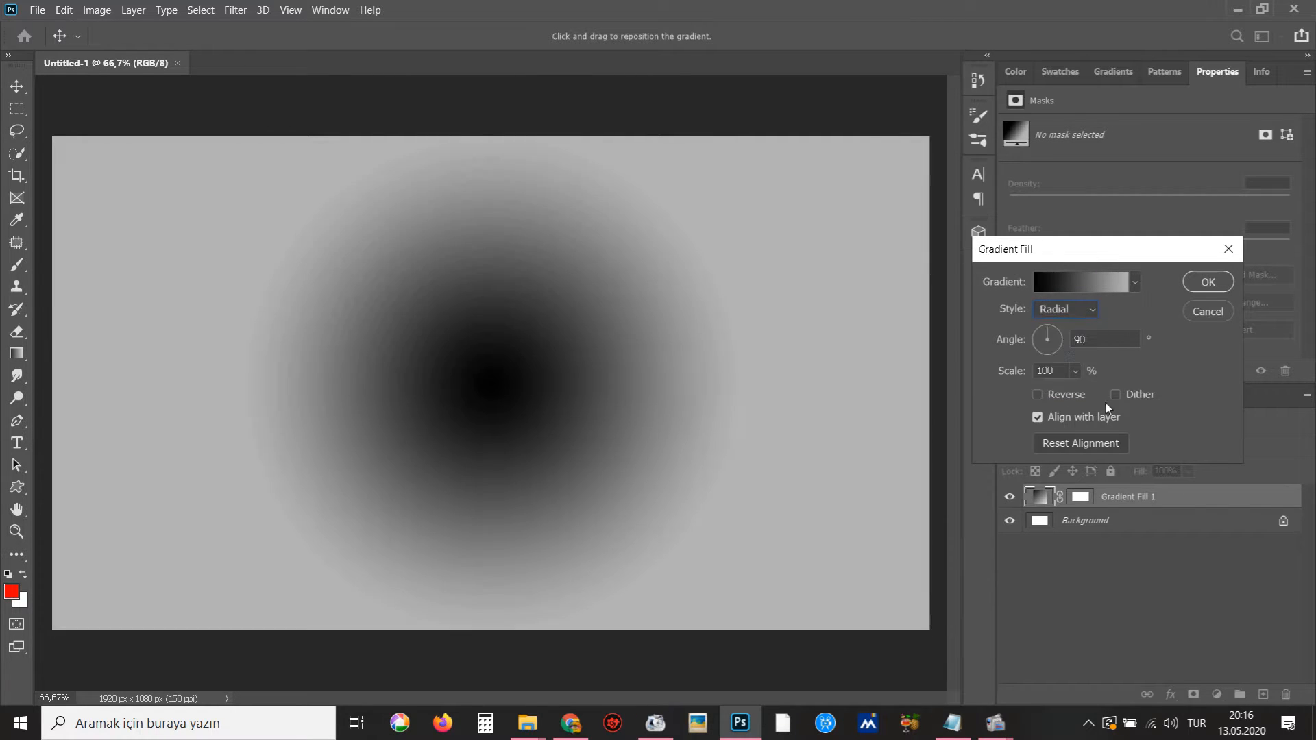
click(1073, 395)
click(1073, 377)
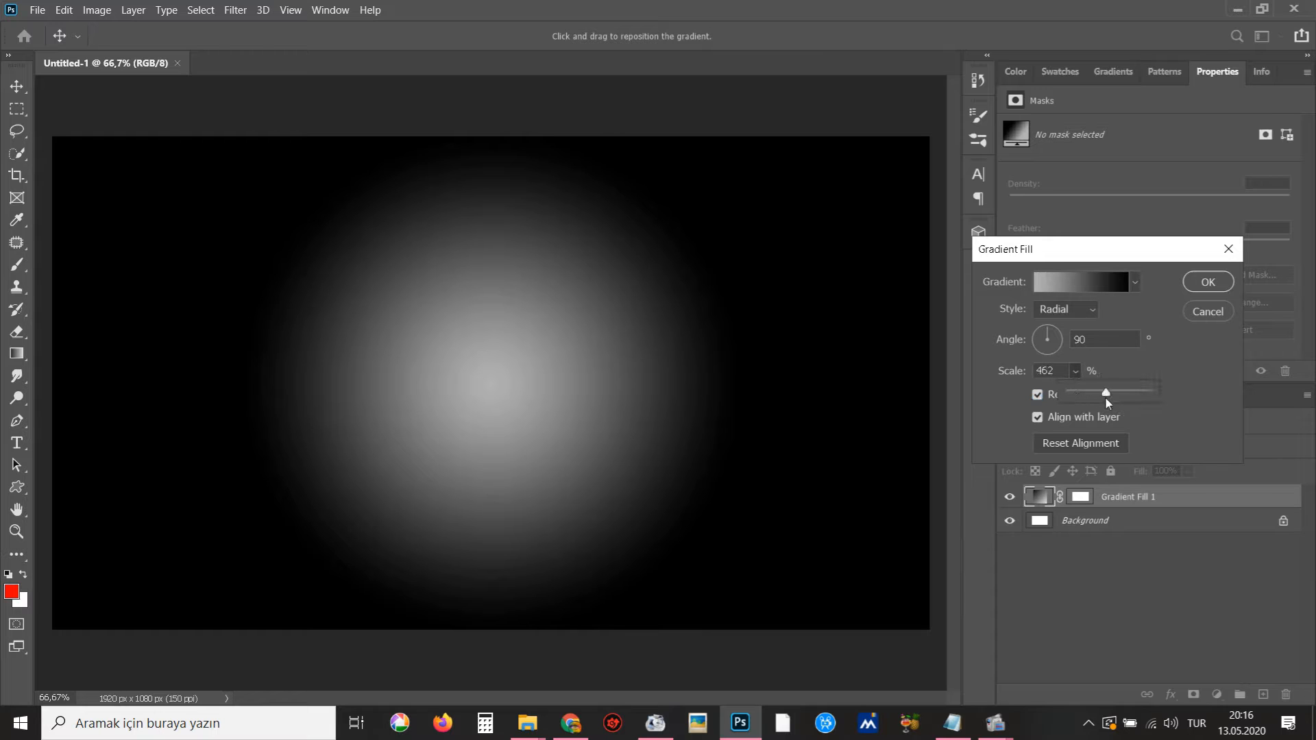
drag(1105, 397, 1104, 397)
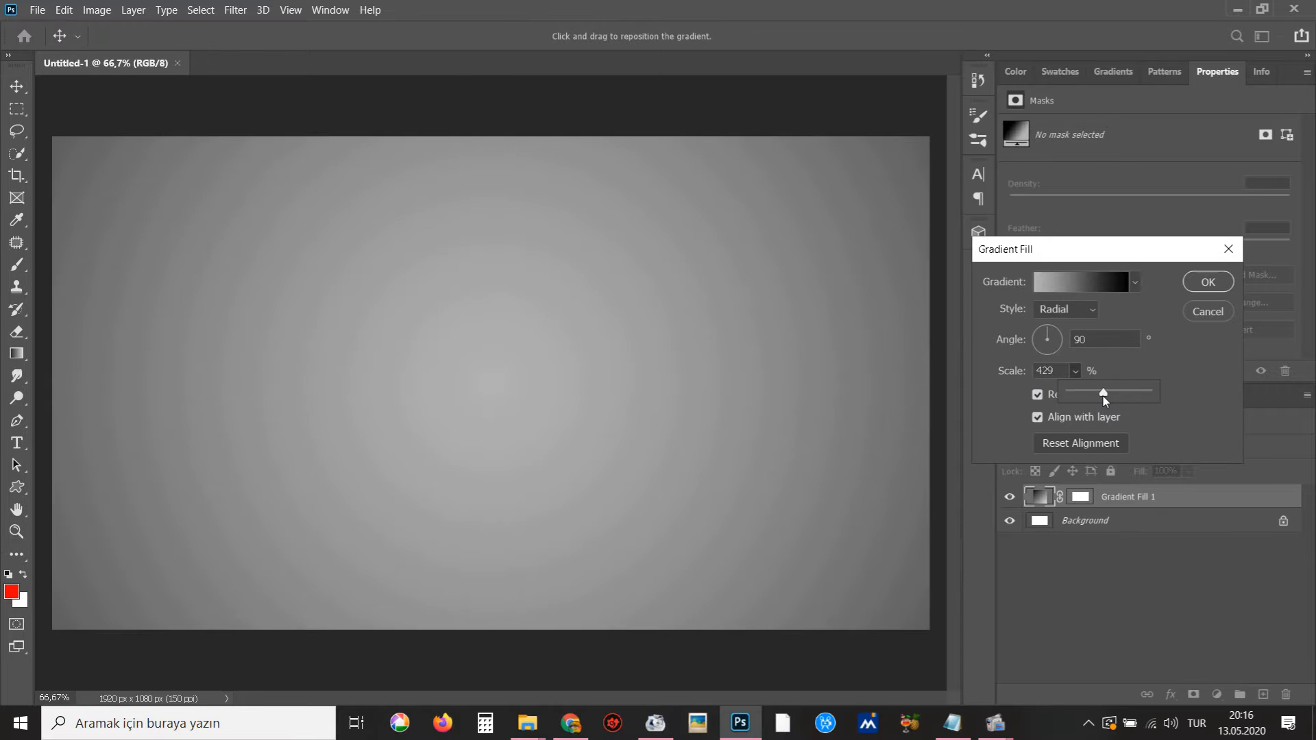
click(1208, 282)
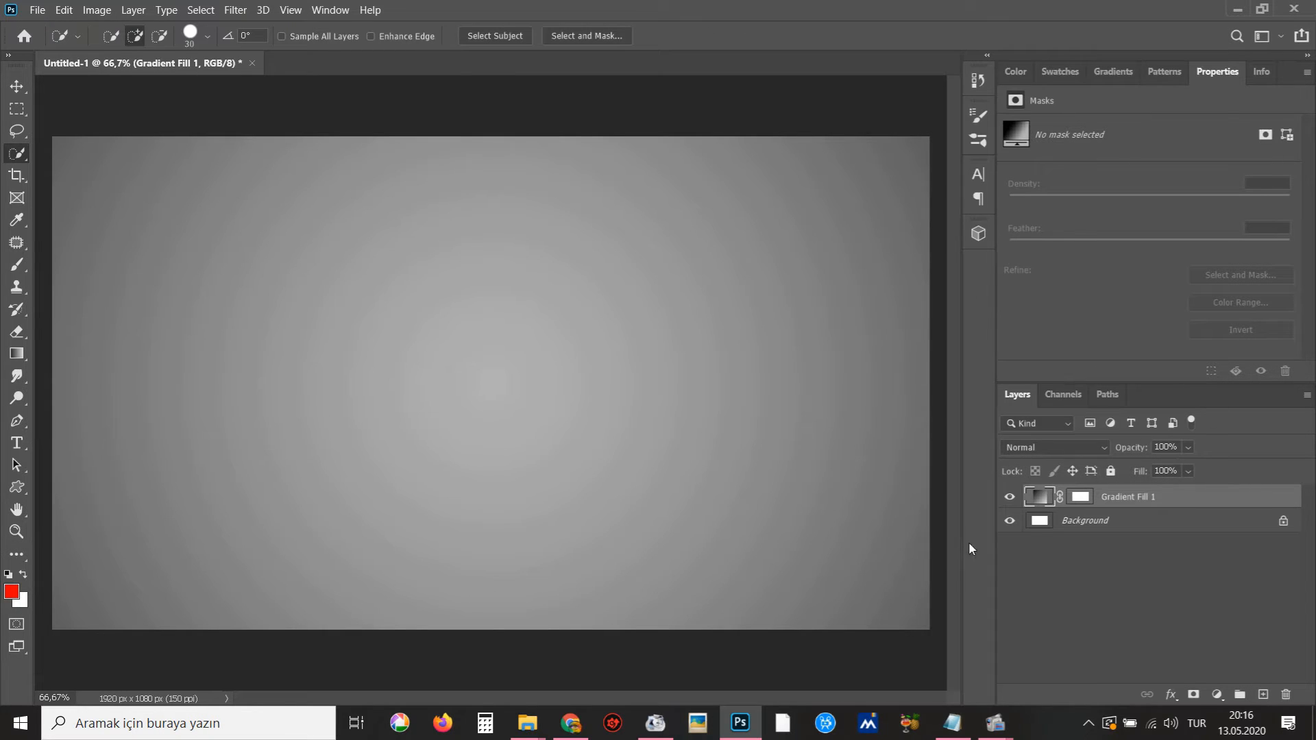
Open the photo man-in-red-crew-neck-sweatshirt-photography-941693 from the Creative Profile Photo folder
key(v)
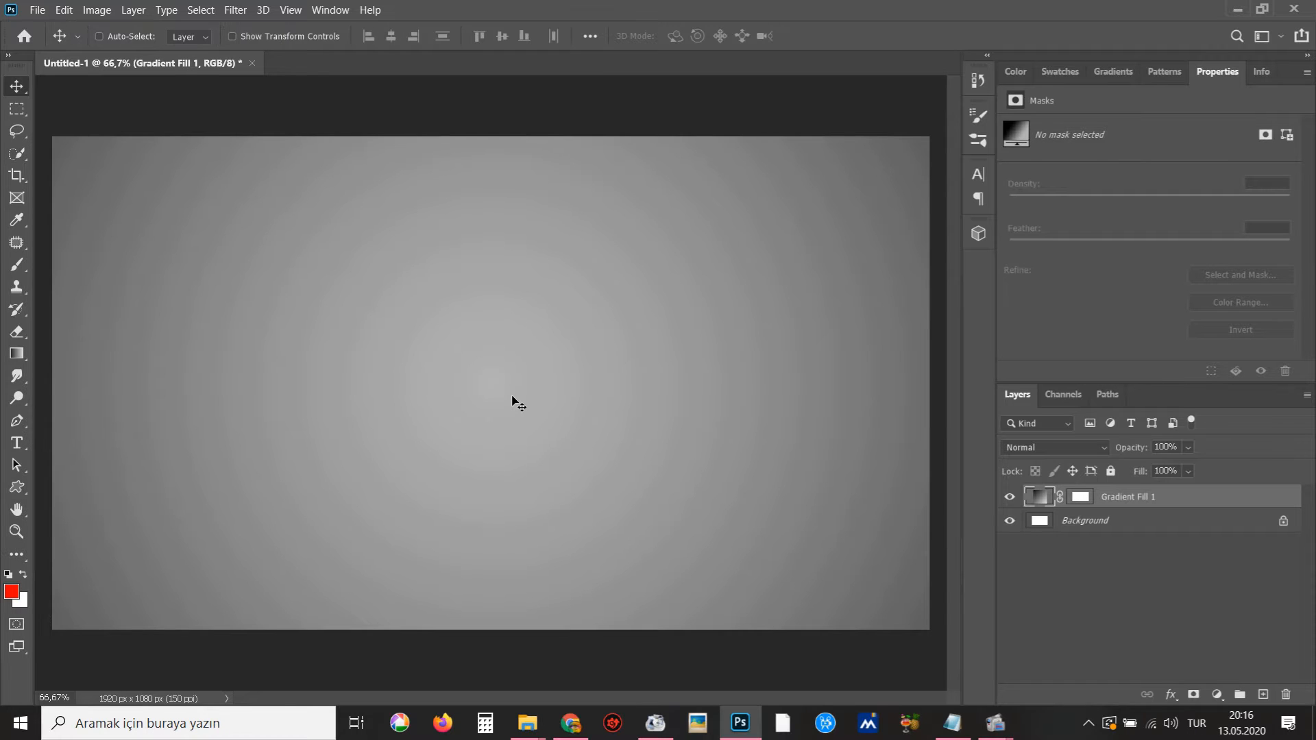
key(ctrl+o)
click(399, 199)
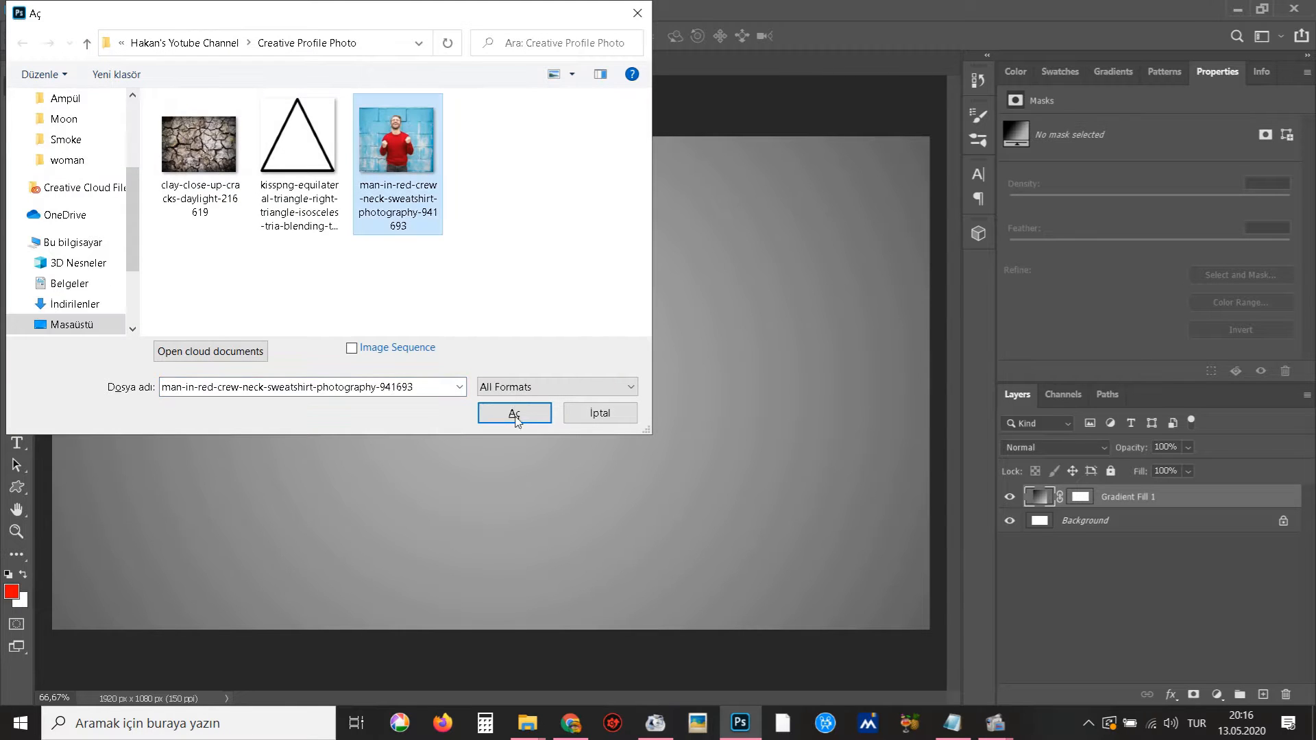
click(514, 413)
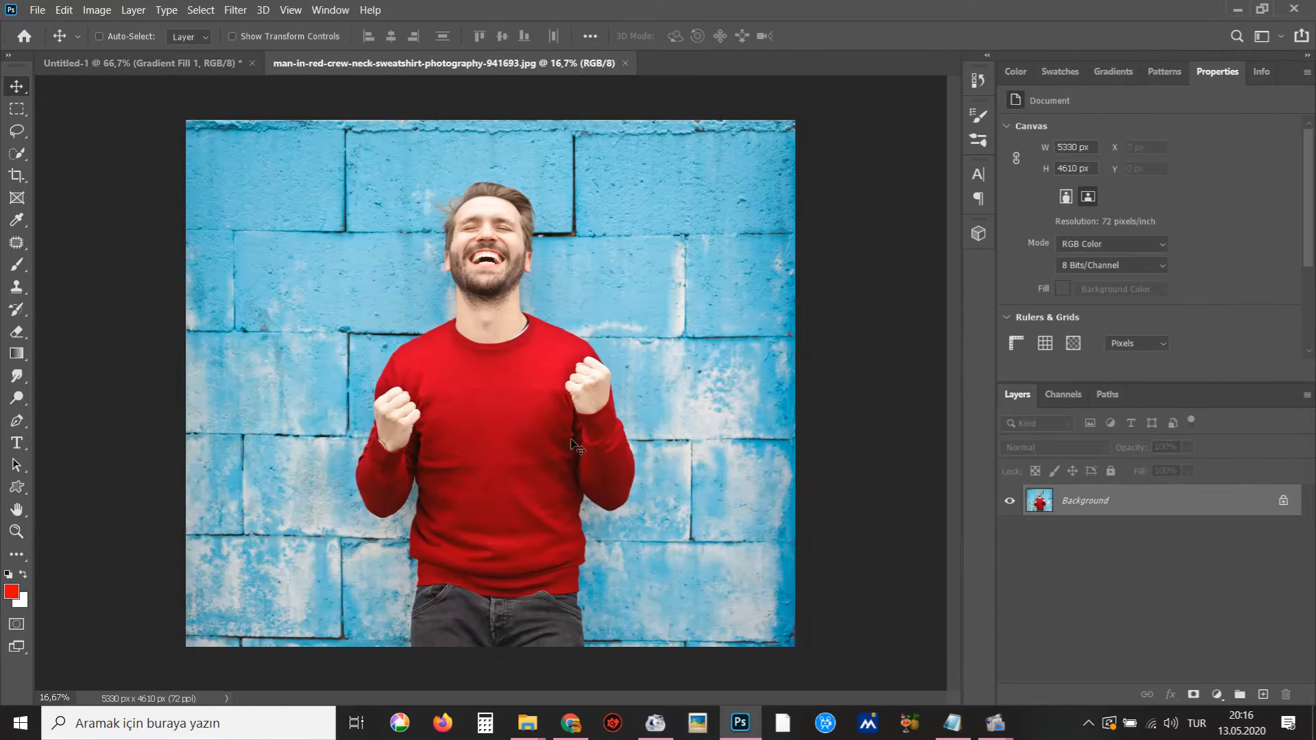
Select the man's red sweatshirt, jeans and both fists with the Quick Selection tool
key(w)
ctrl+click(502, 566)
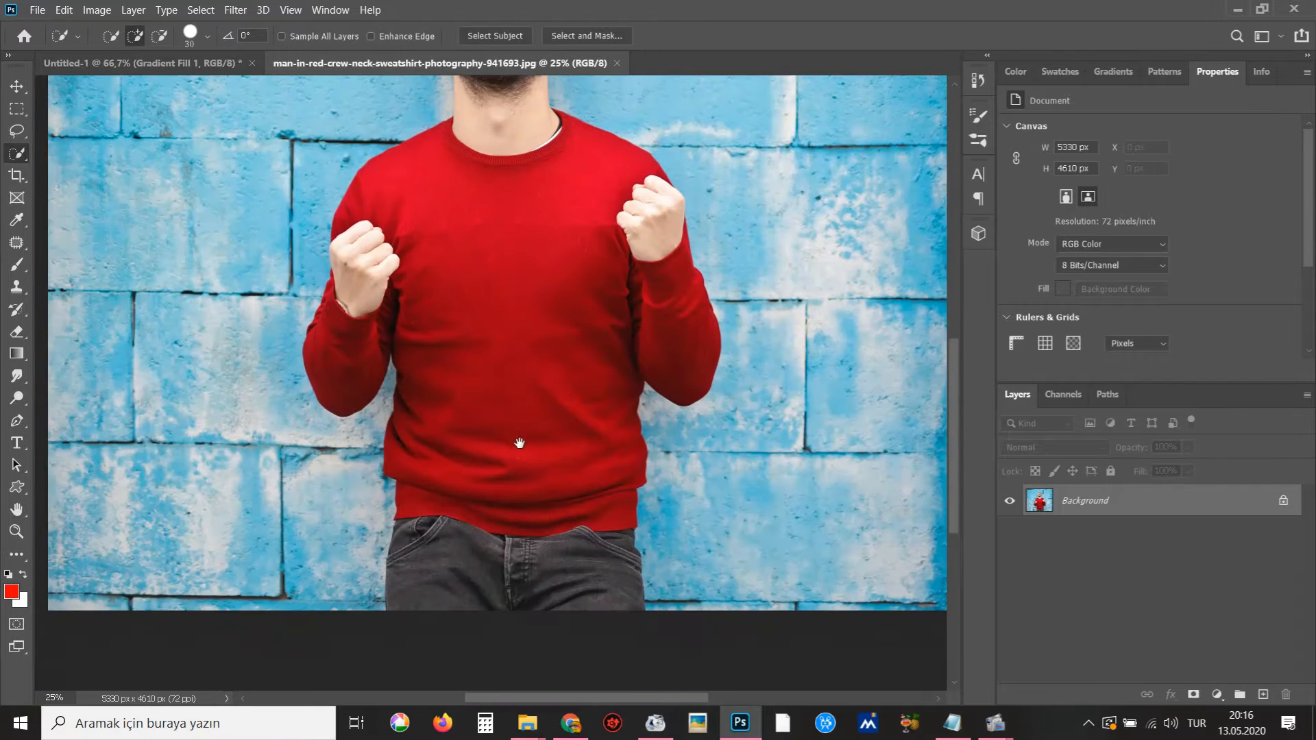
mouse_move(517, 434)
mouse_down()
mouse_move(585, 530)
mouse_move(595, 578)
mouse_move(448, 571)
mouse_up()
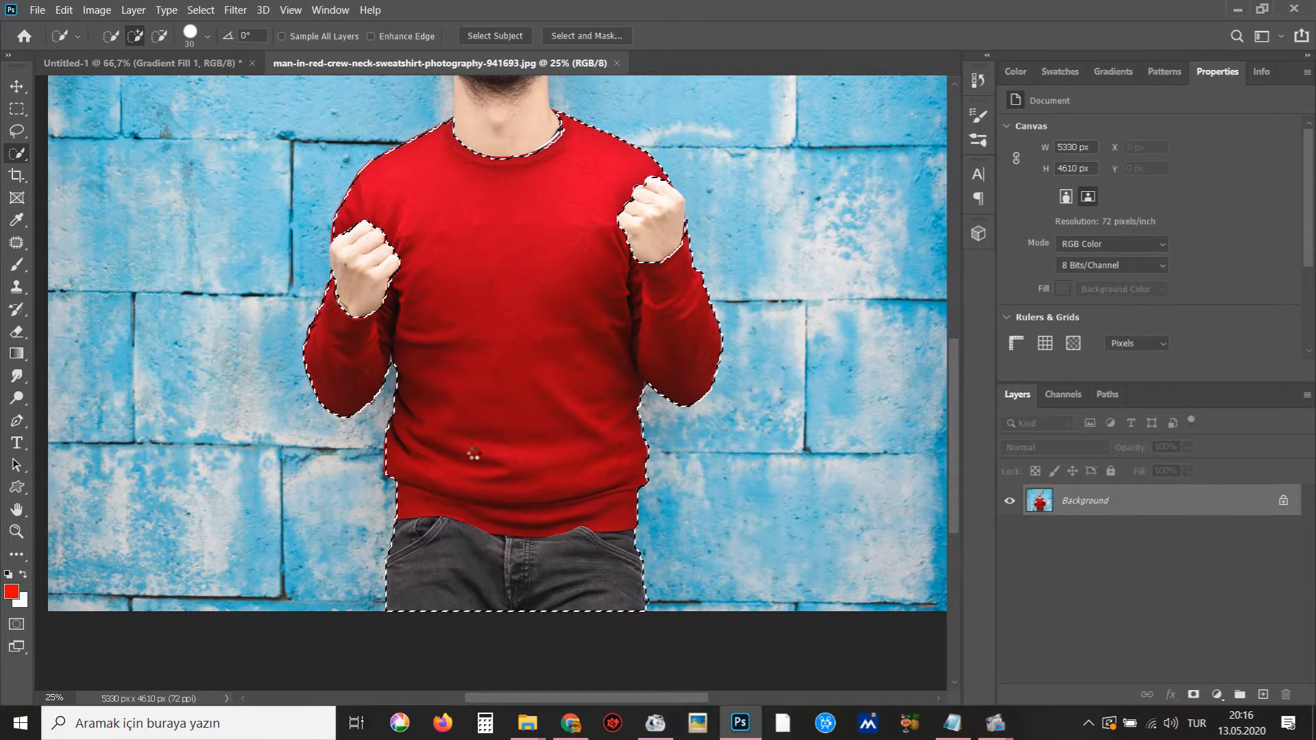
ctrl+click(546, 341)
drag(545, 343, 525, 472)
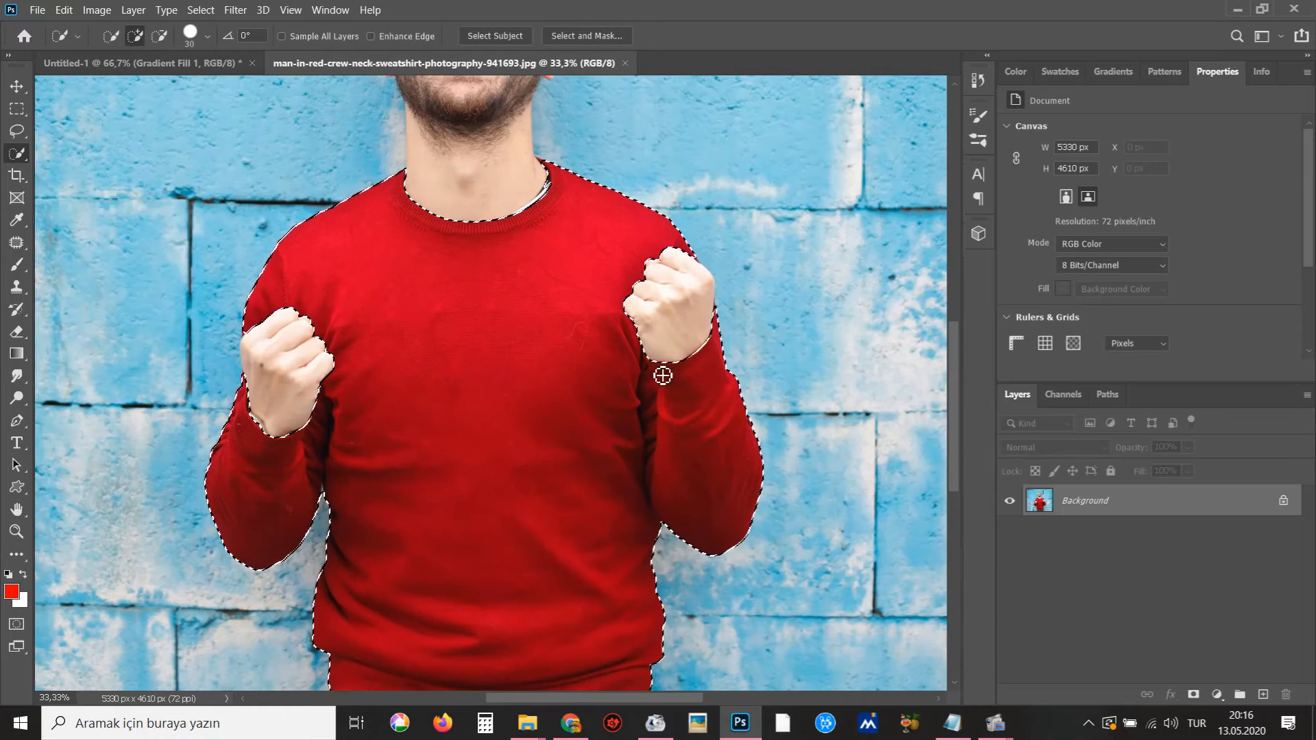
mouse_move(666, 364)
mouse_down()
mouse_move(684, 323)
mouse_move(675, 291)
mouse_up()
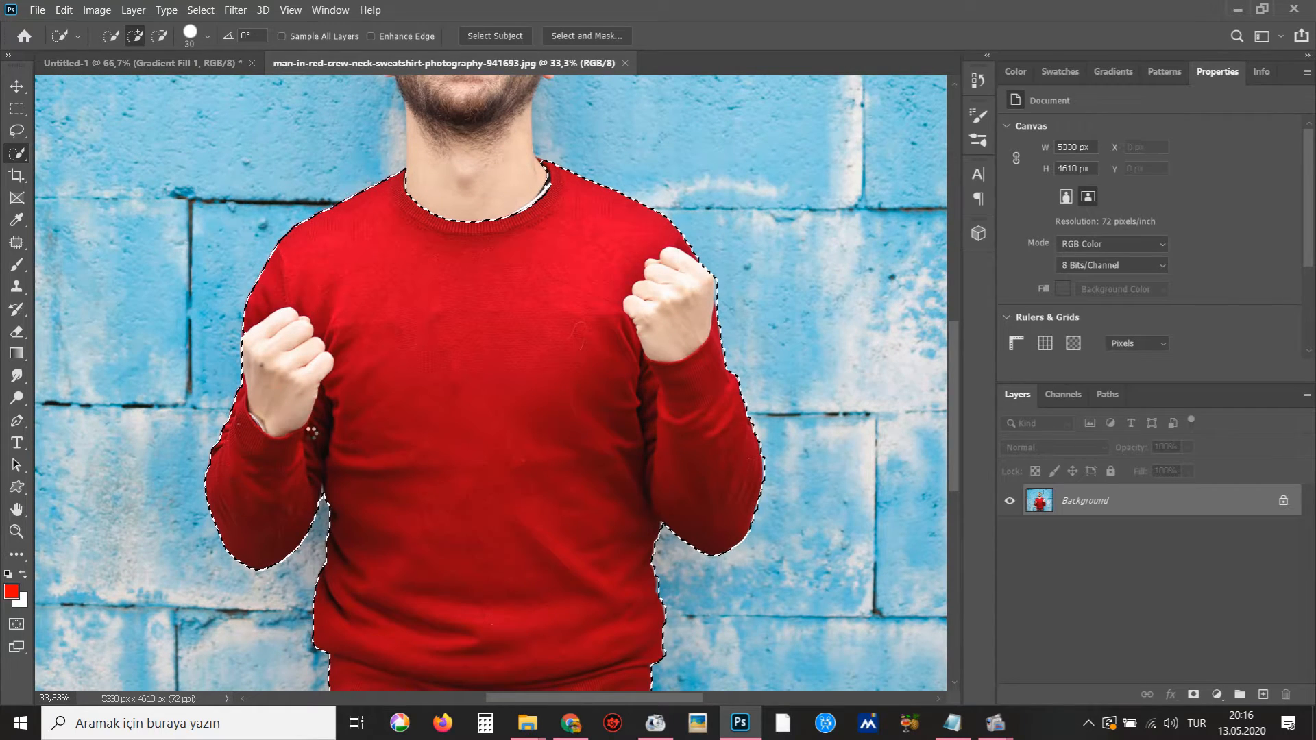
Extend the selection over the man's neck, beard and both ears
drag(391, 347, 356, 570)
ctrl+click(458, 293)
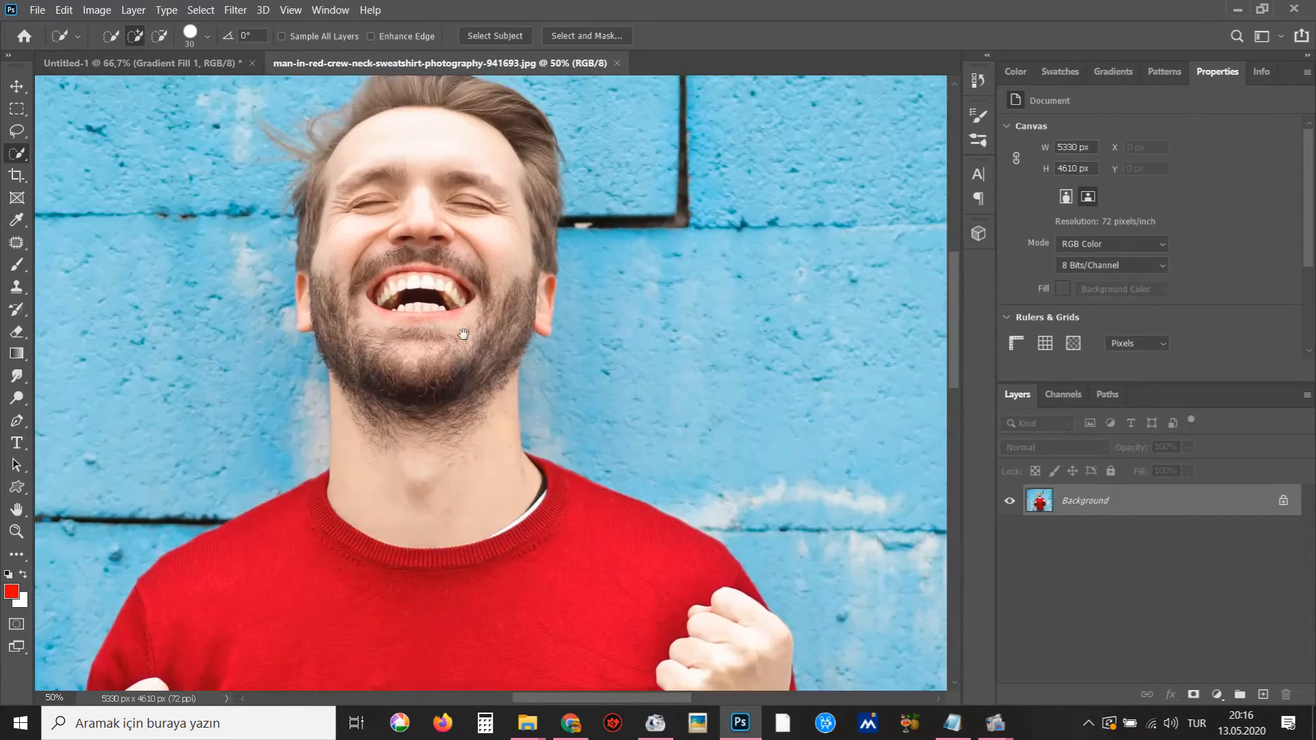
mouse_move(455, 514)
mouse_down()
mouse_move(434, 435)
mouse_move(445, 383)
mouse_up()
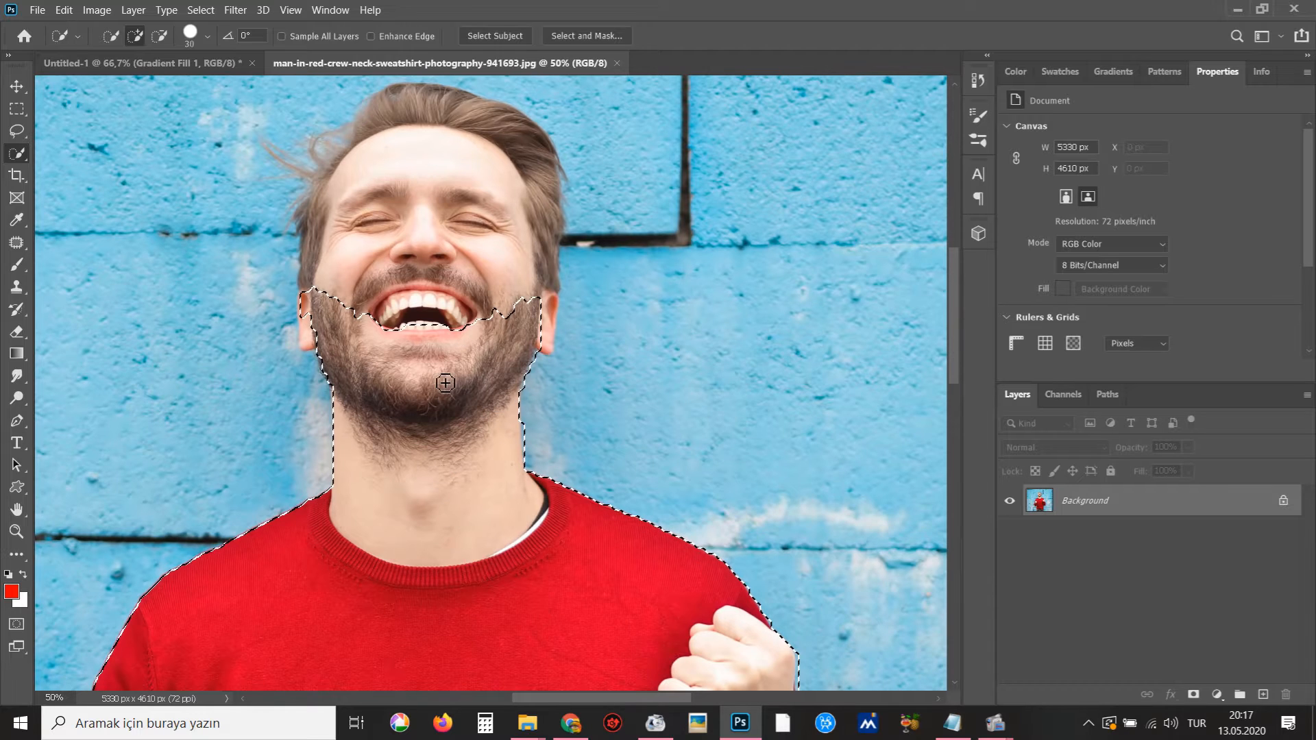
ctrl+click(499, 336)
drag(556, 326, 561, 333)
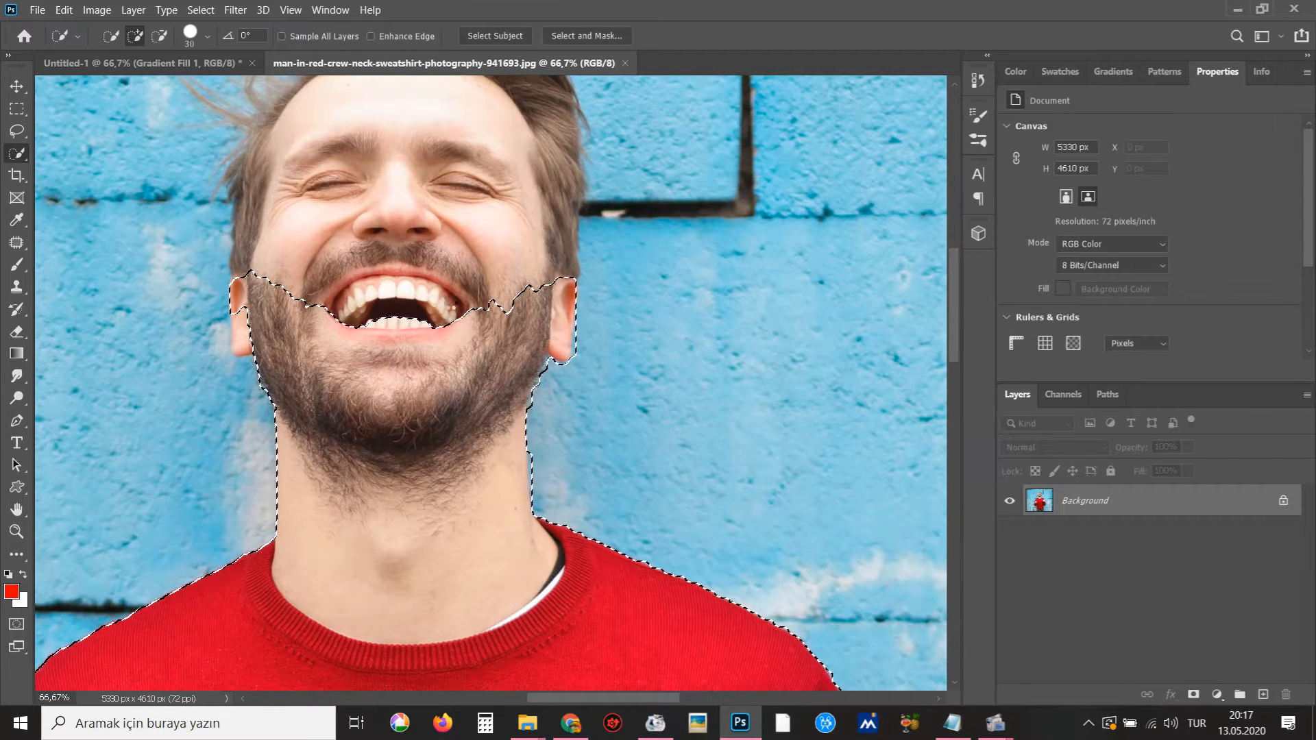
drag(453, 307, 488, 349)
click(282, 377)
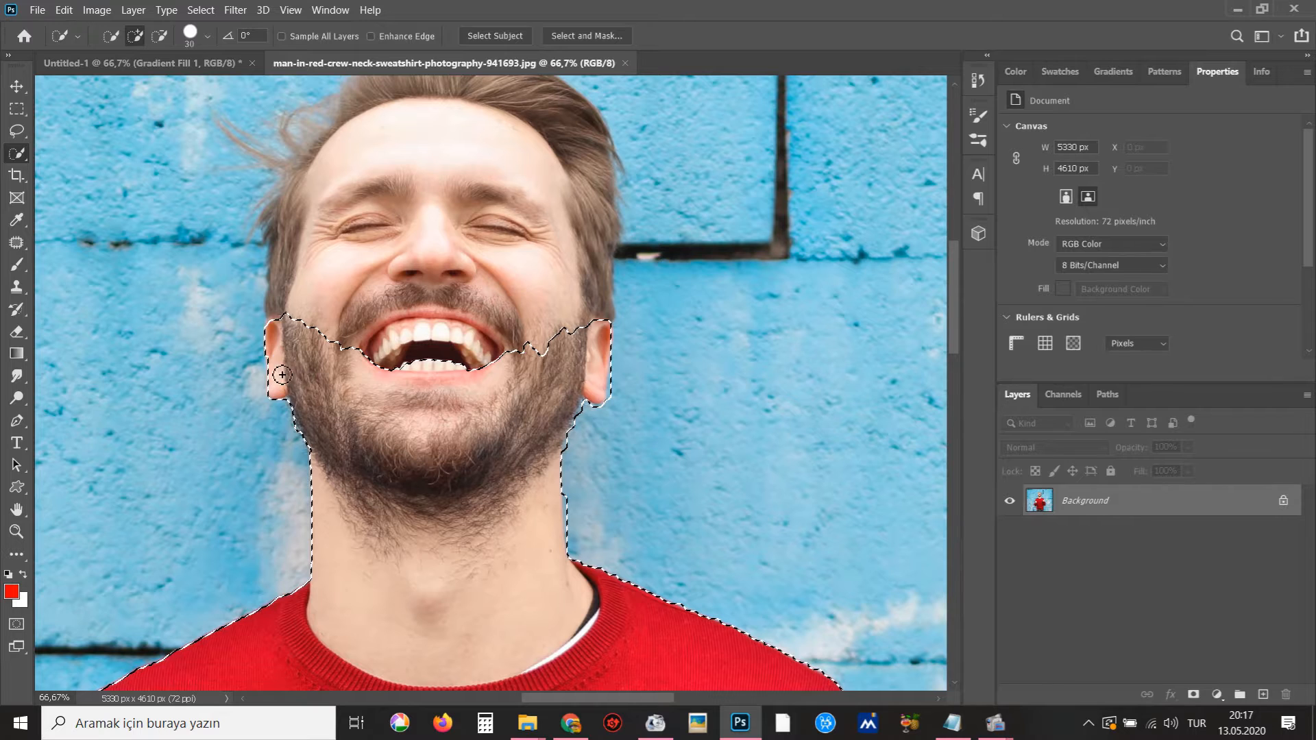
Add the rest of the man's face and his hair to the selection
drag(289, 308, 295, 245)
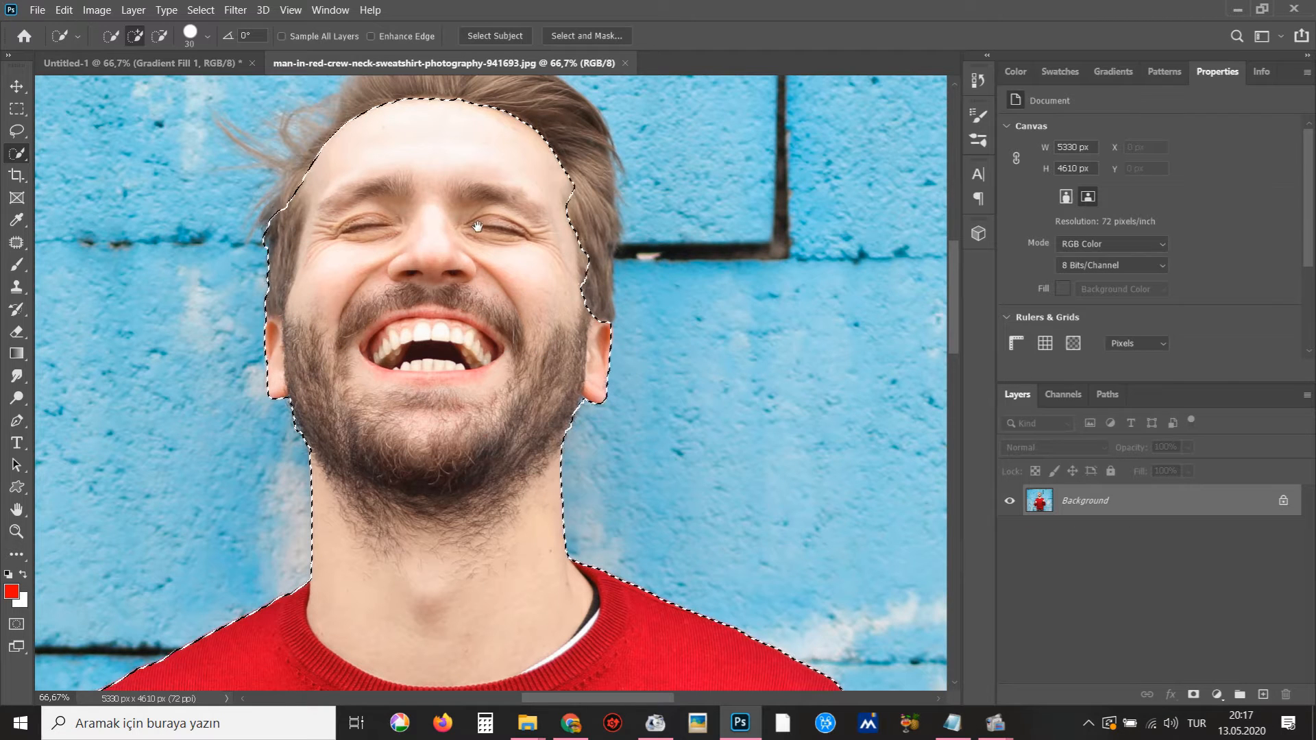
drag(448, 222, 446, 279)
mouse_move(579, 361)
mouse_down()
mouse_move(594, 272)
mouse_move(563, 199)
mouse_move(531, 167)
mouse_move(416, 135)
mouse_move(297, 257)
mouse_up()
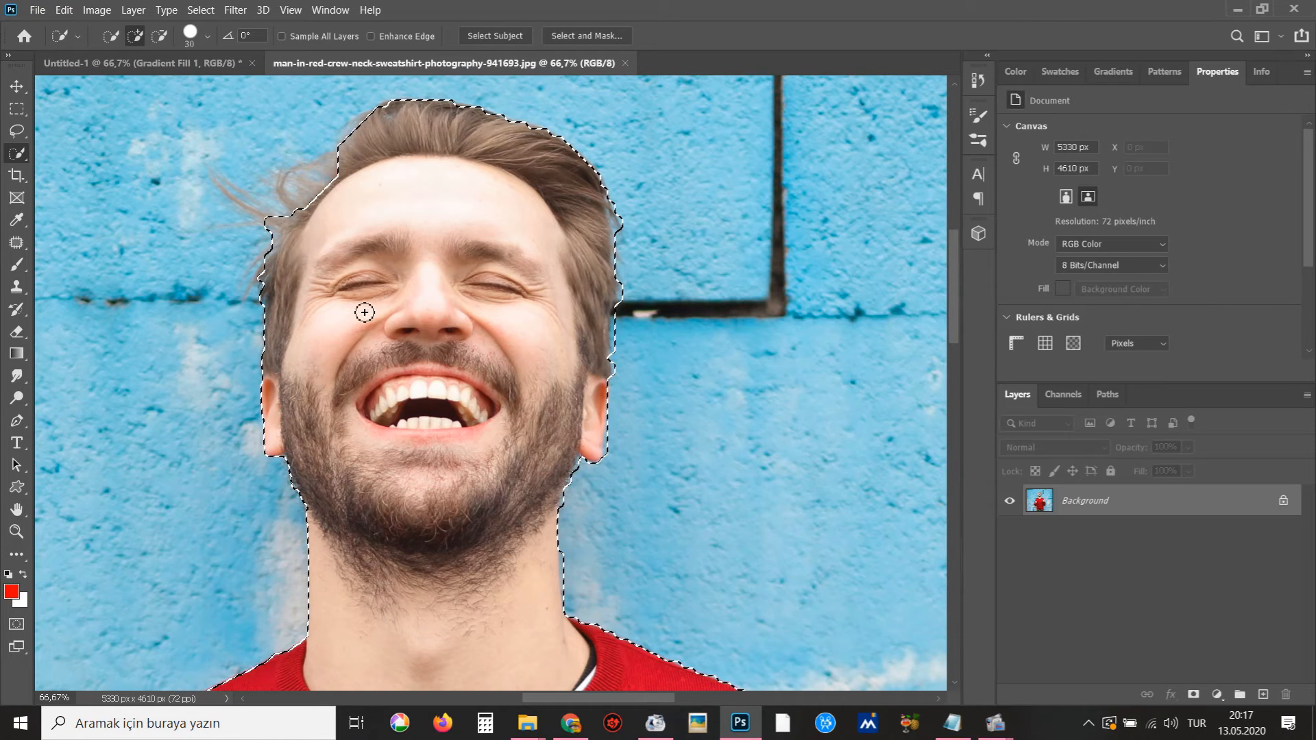
Open the selection in Select and Mask and refine the hair edge on the image's right side and above the forehead
click(566, 38)
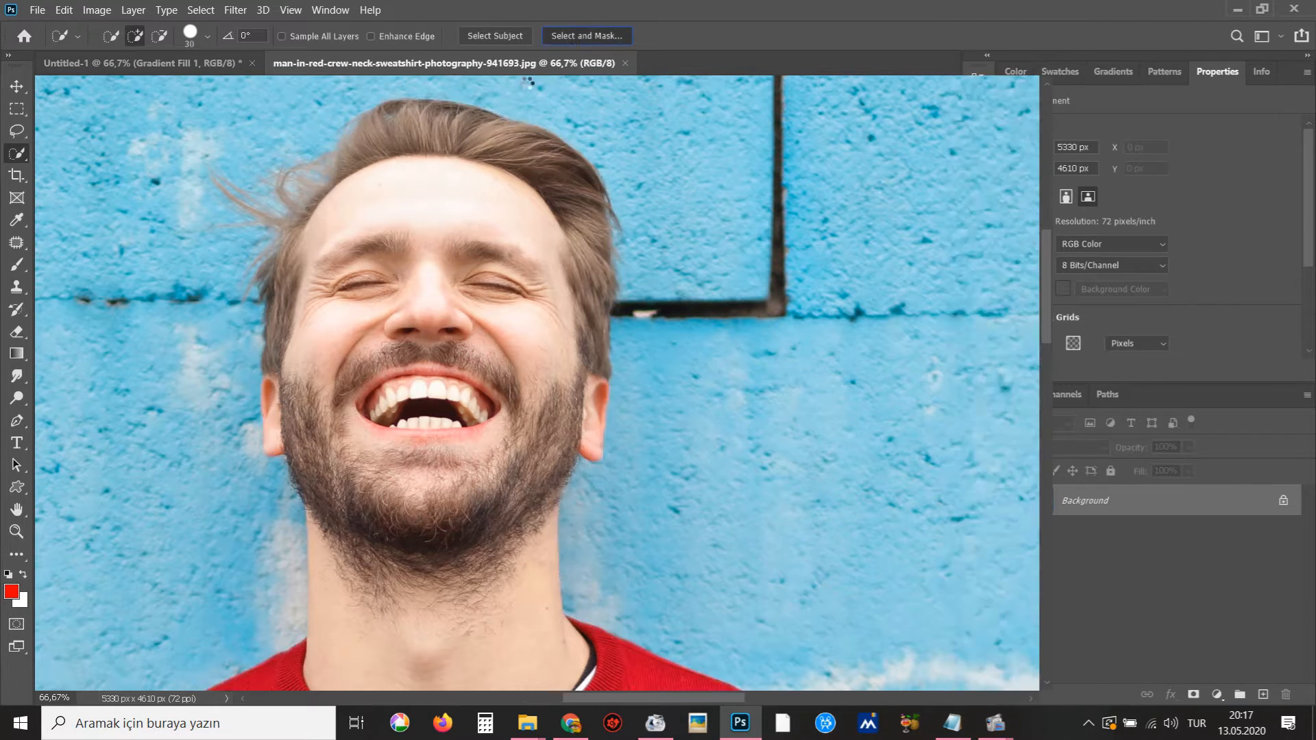
drag(389, 236, 409, 271)
ctrl+click(444, 252)
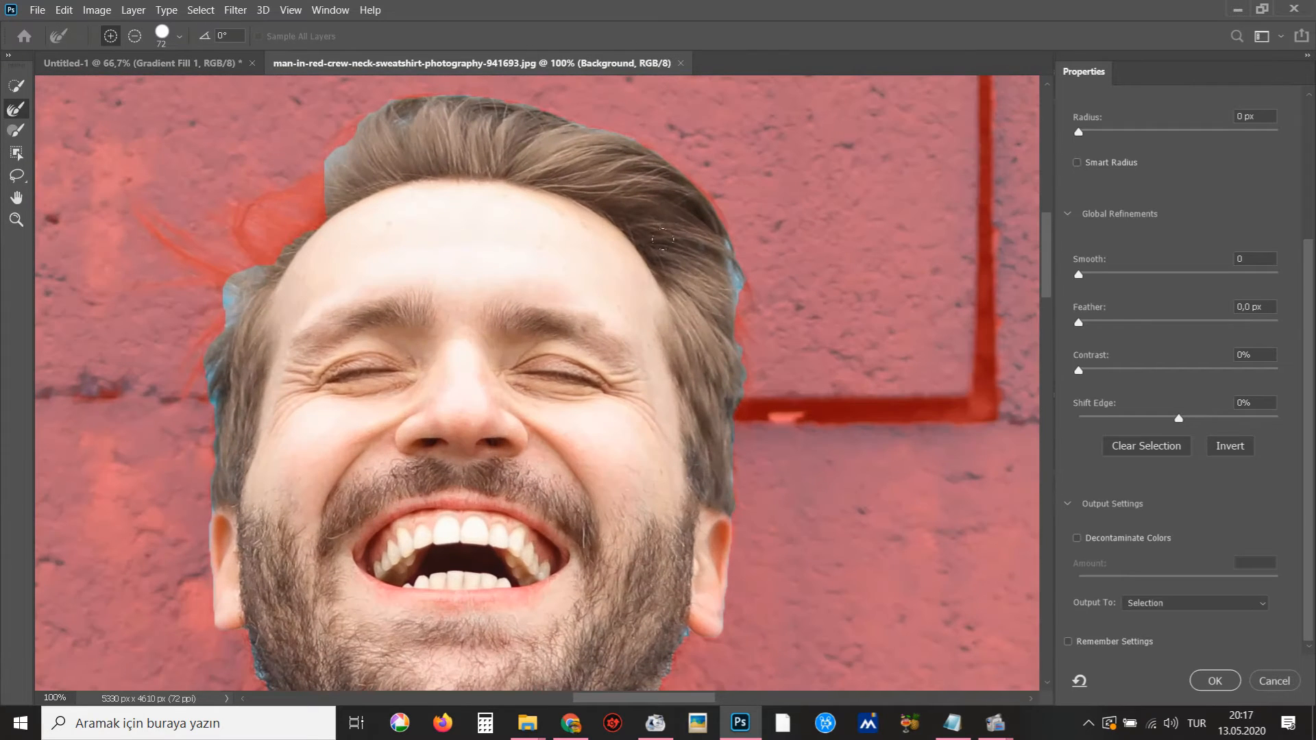
drag(688, 235, 671, 229)
drag(740, 443, 735, 453)
click(343, 175)
drag(348, 179, 366, 179)
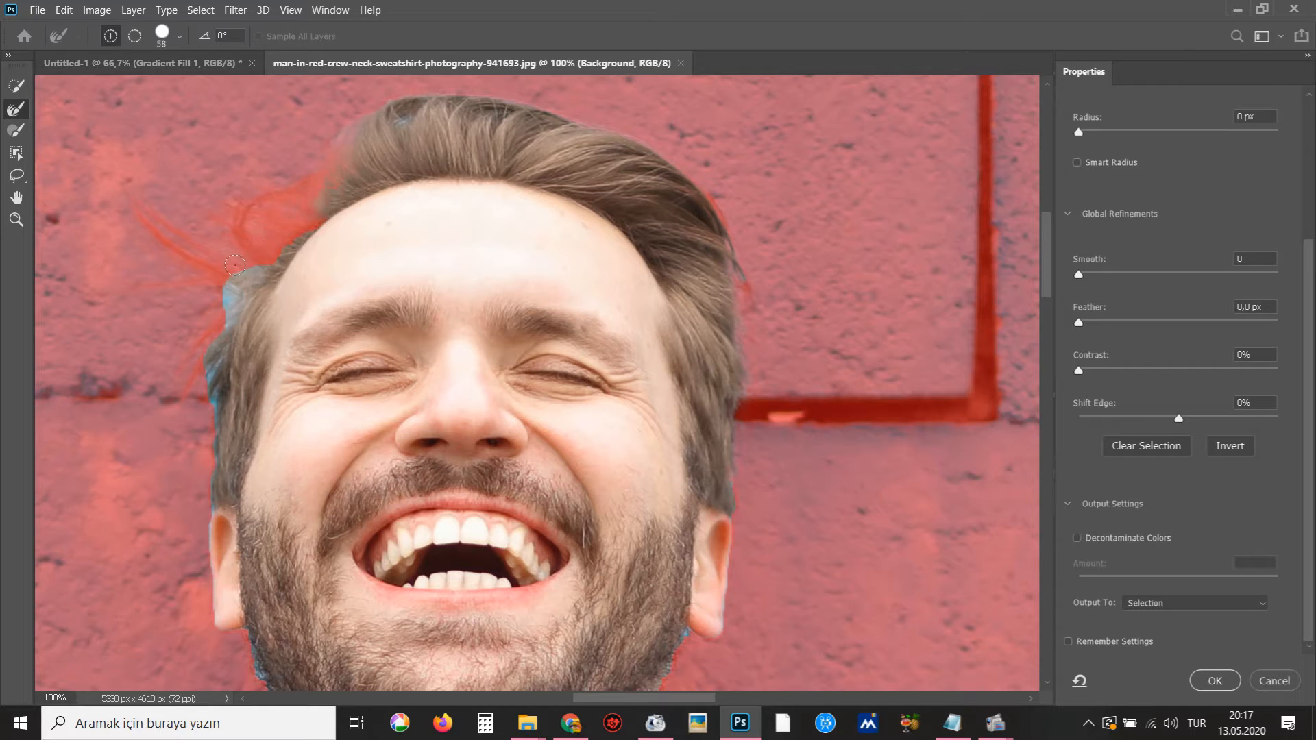
Refine the hair edge on the image's left side, including the loose flyaway strands, using a smaller 32 px brush for the finest ones
mouse_move(228, 226)
mouse_down()
mouse_move(267, 180)
mouse_move(316, 163)
mouse_move(239, 237)
mouse_up()
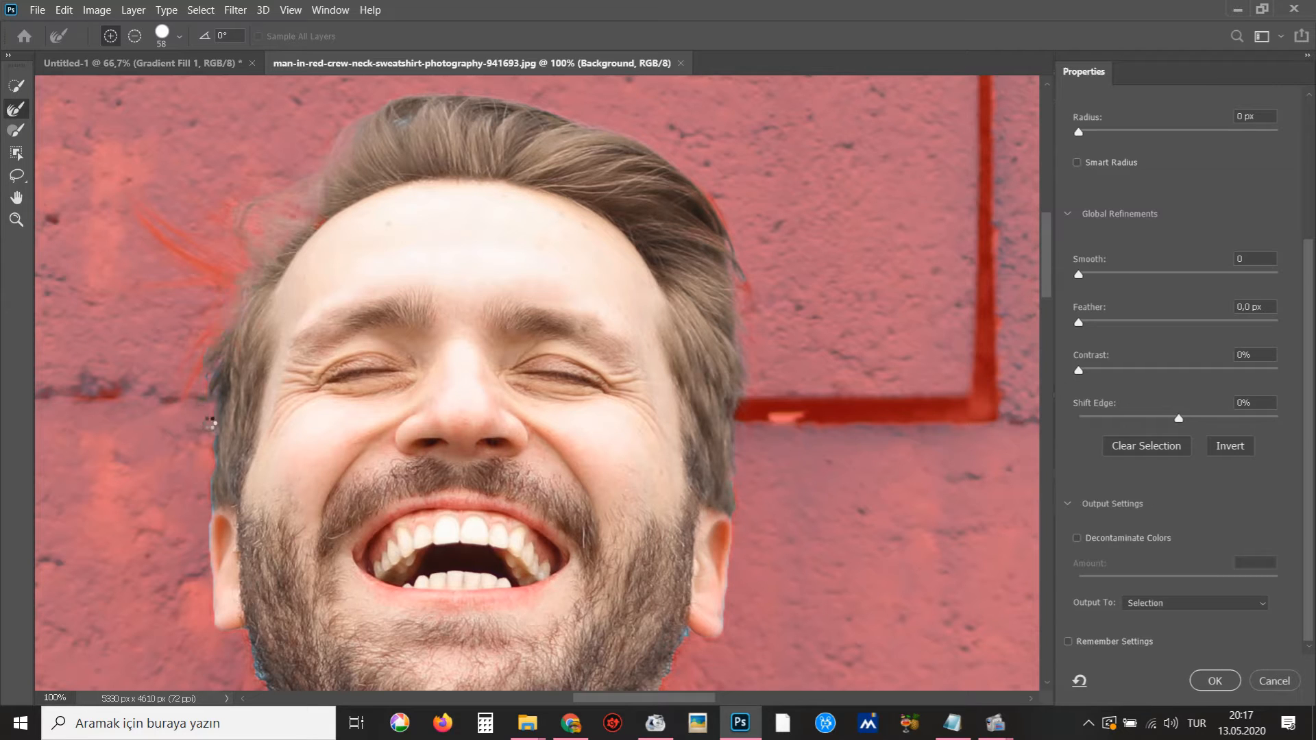
drag(229, 401, 215, 402)
drag(235, 258, 214, 279)
mouse_move(146, 220)
mouse_down()
mouse_move(257, 279)
mouse_move(155, 208)
mouse_up()
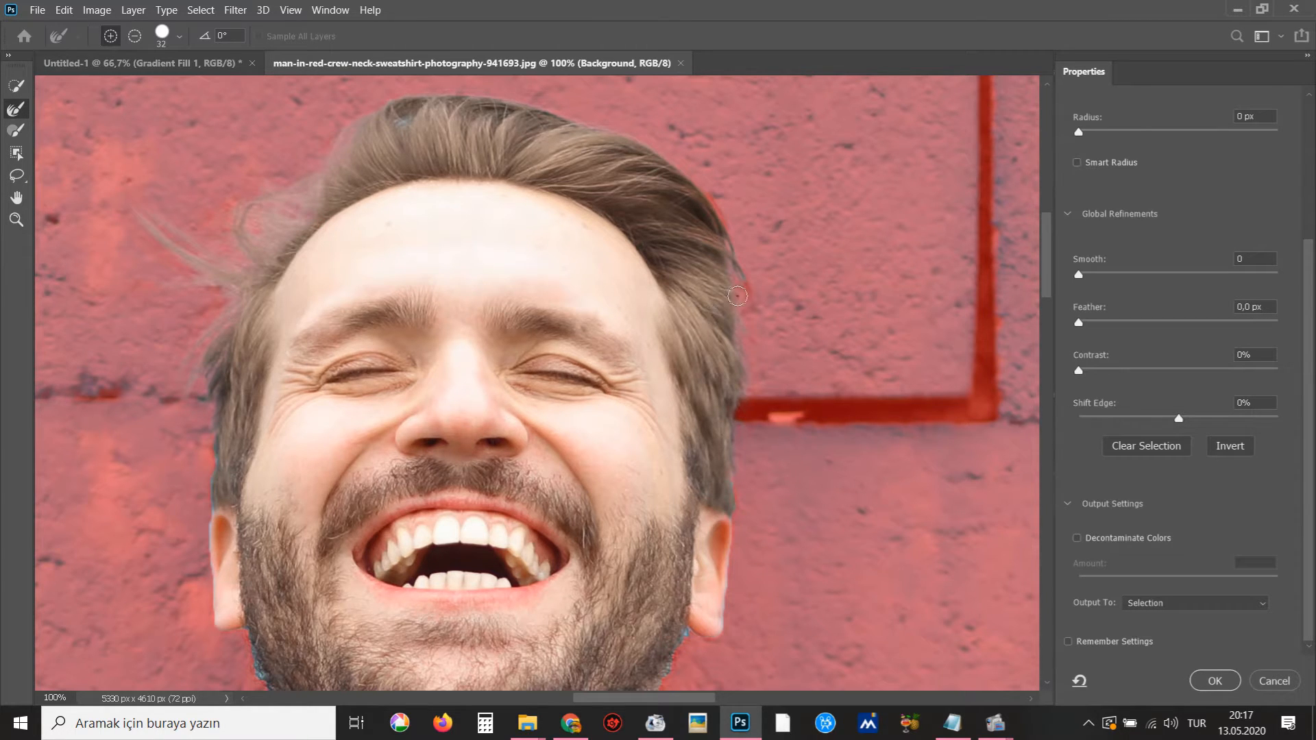
Output the refined selection as a New Layer with Layer Mask
scroll(673, 478, down, 5)
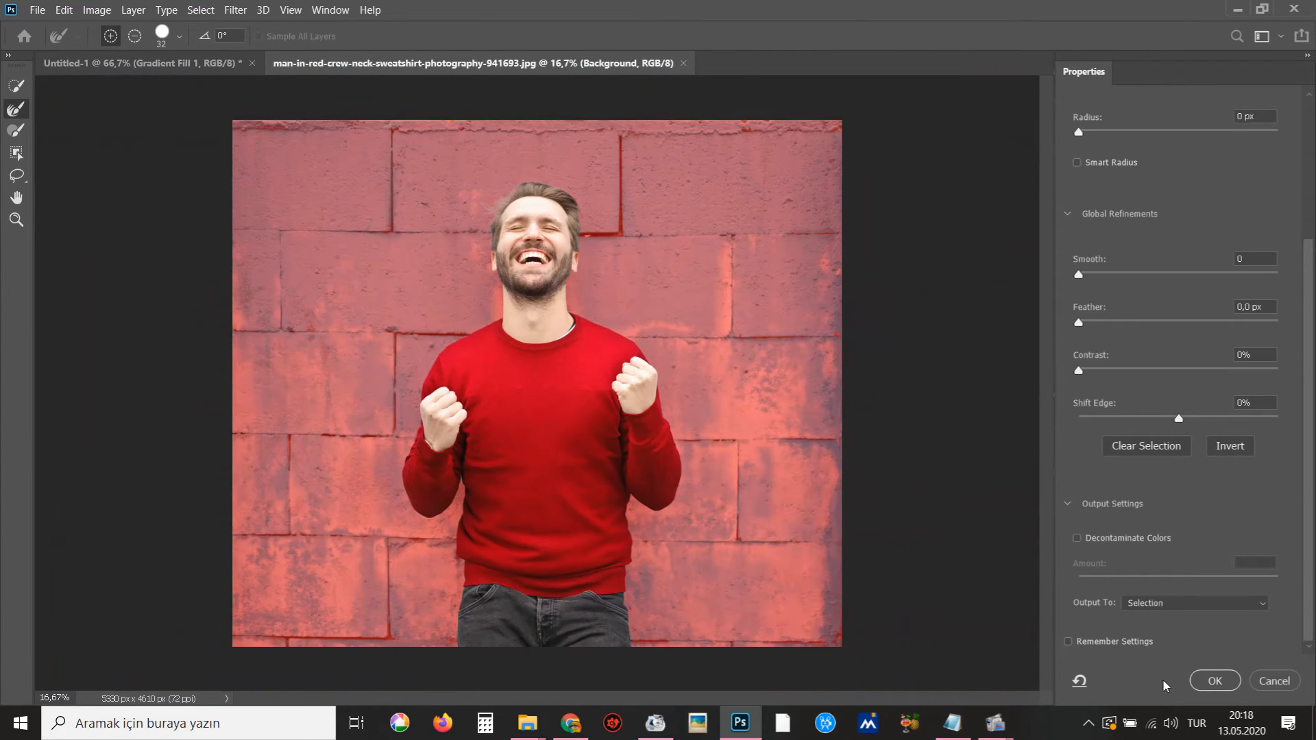
click(1196, 603)
click(1175, 656)
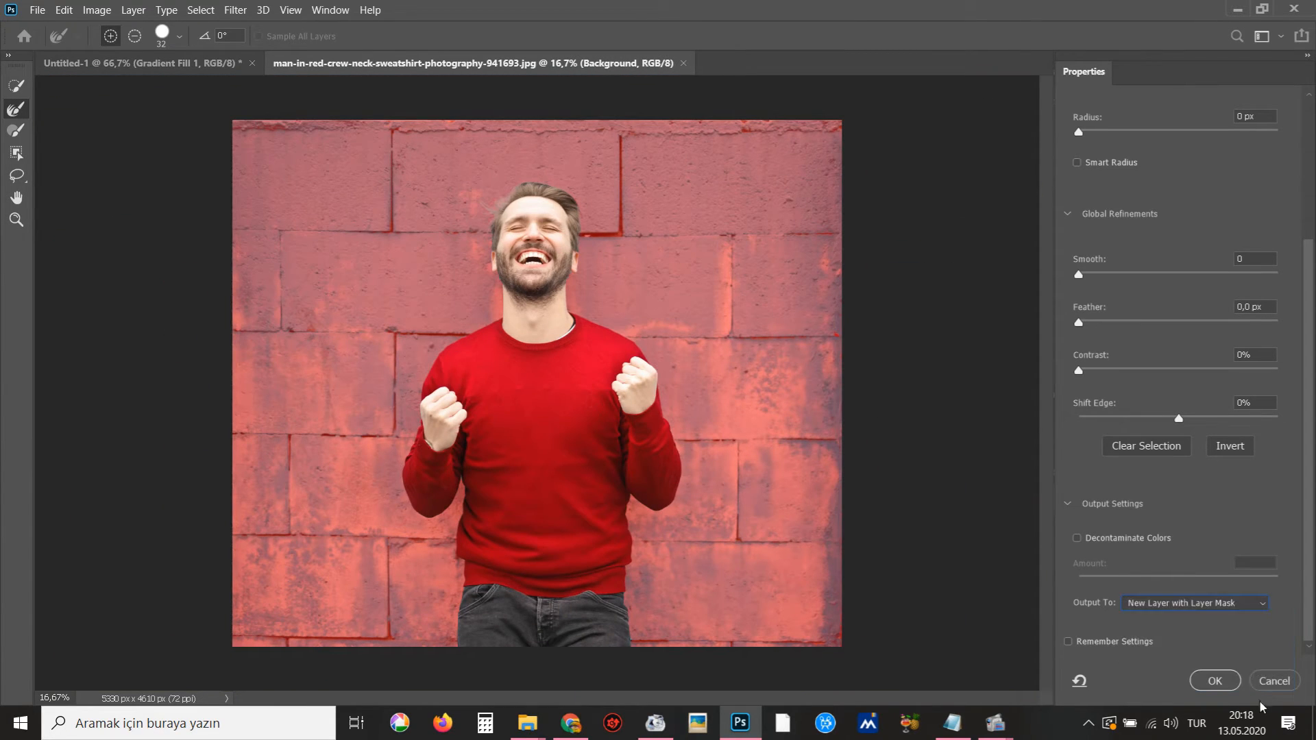
click(1214, 681)
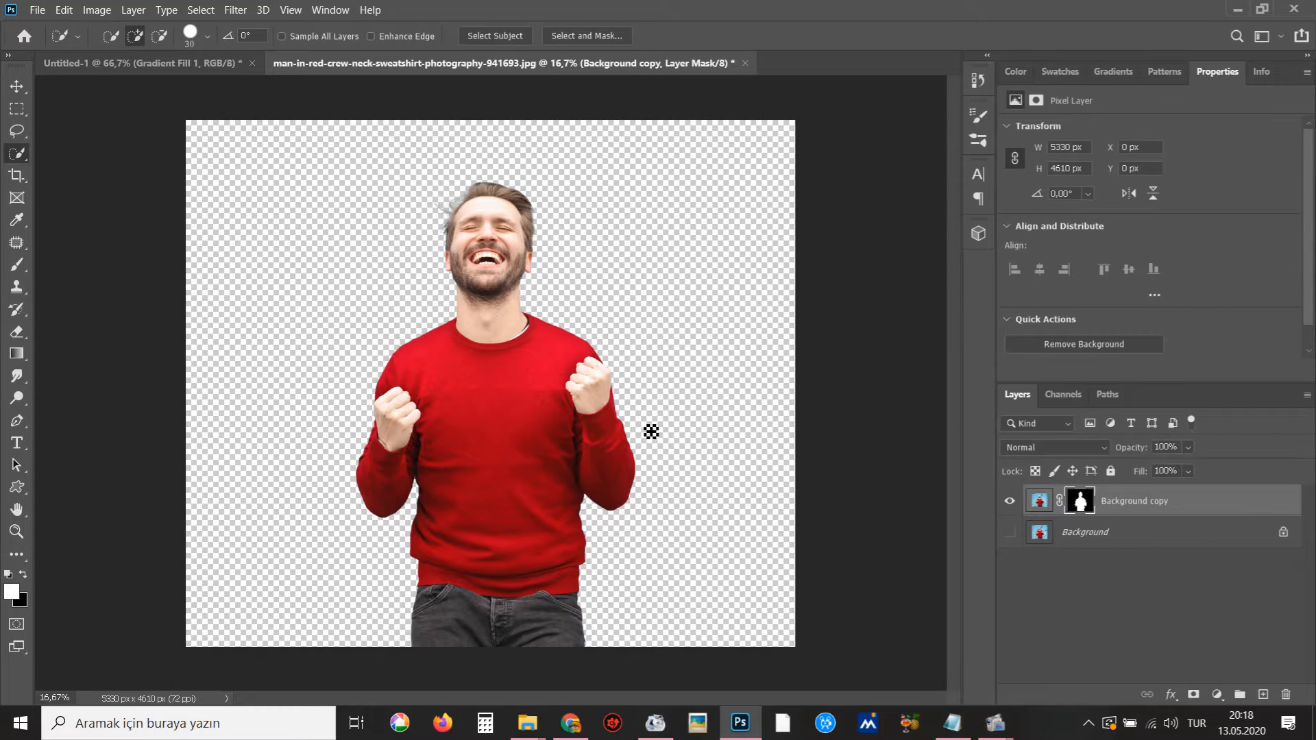
Save the cutout as a PNG named "man-in-red-crew-neck-sweatshirt-photography-941693 copy d" with the Large file size option
key(v)
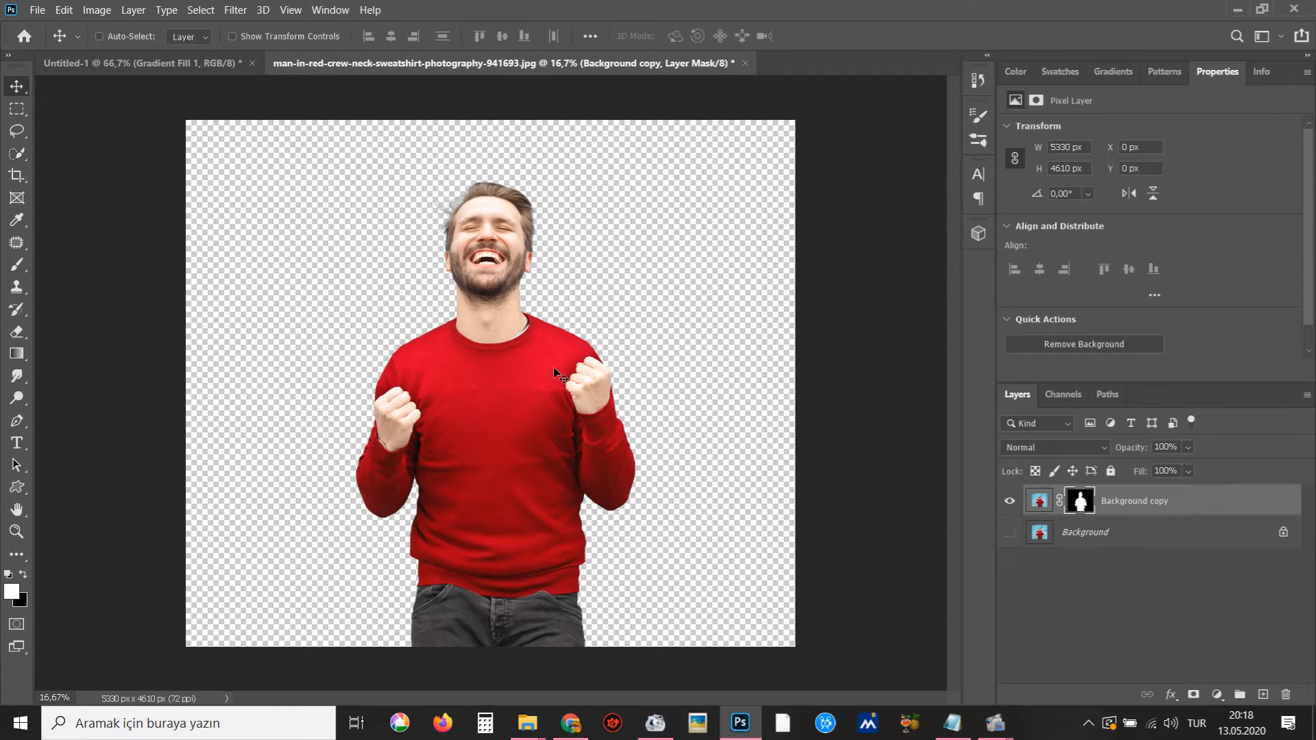
key(ctrl+shift+s)
click(378, 354)
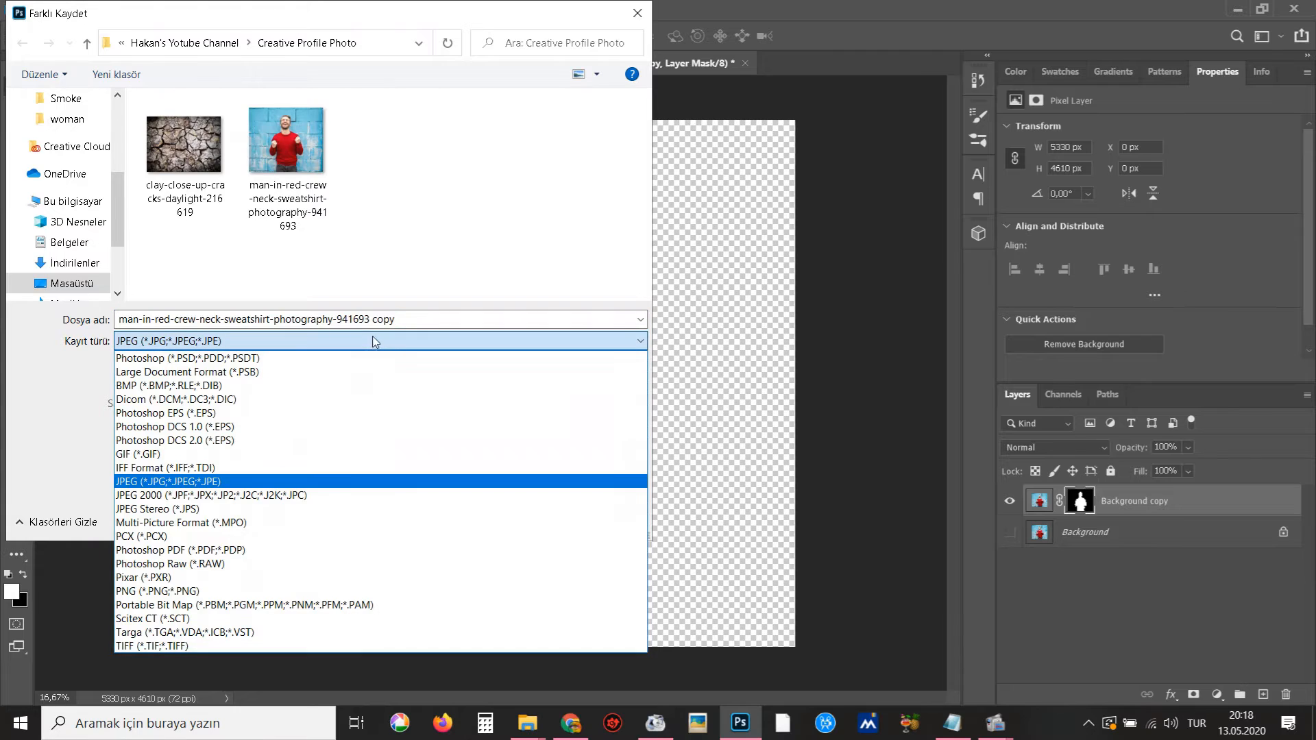
click(209, 606)
click(342, 341)
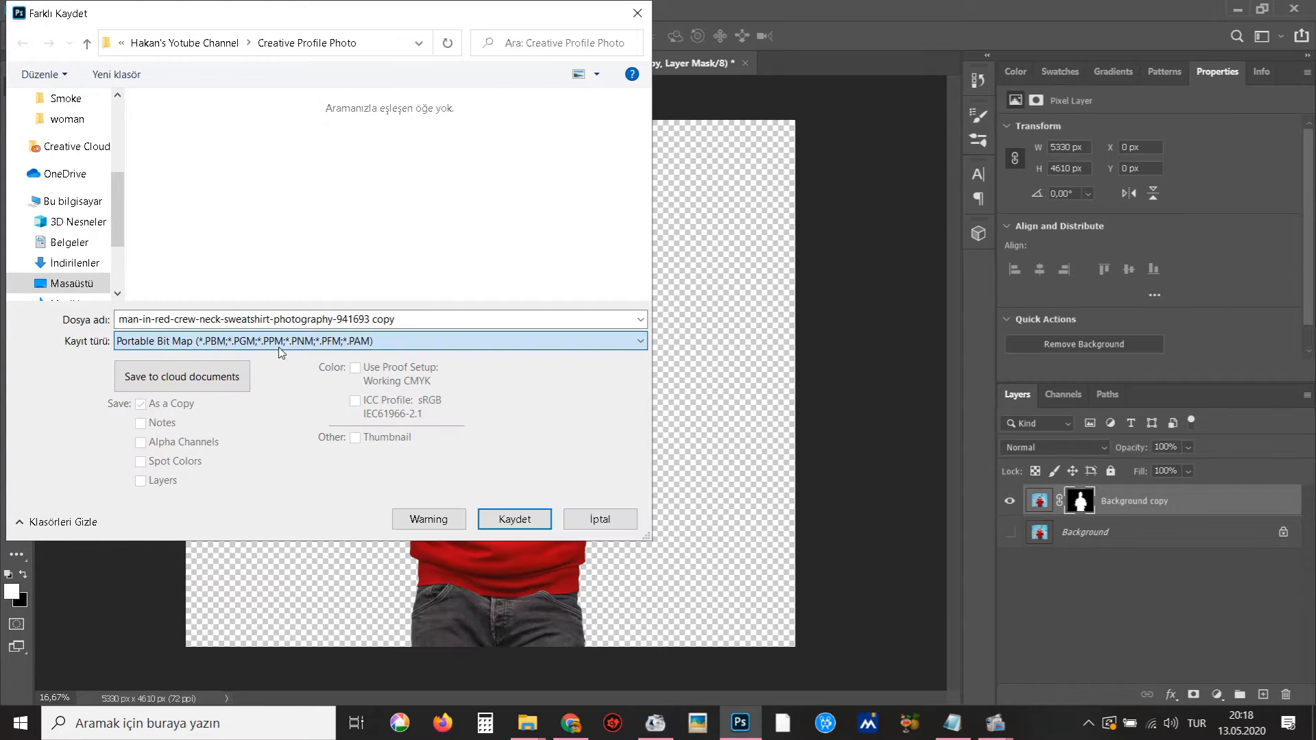
click(239, 590)
click(401, 318)
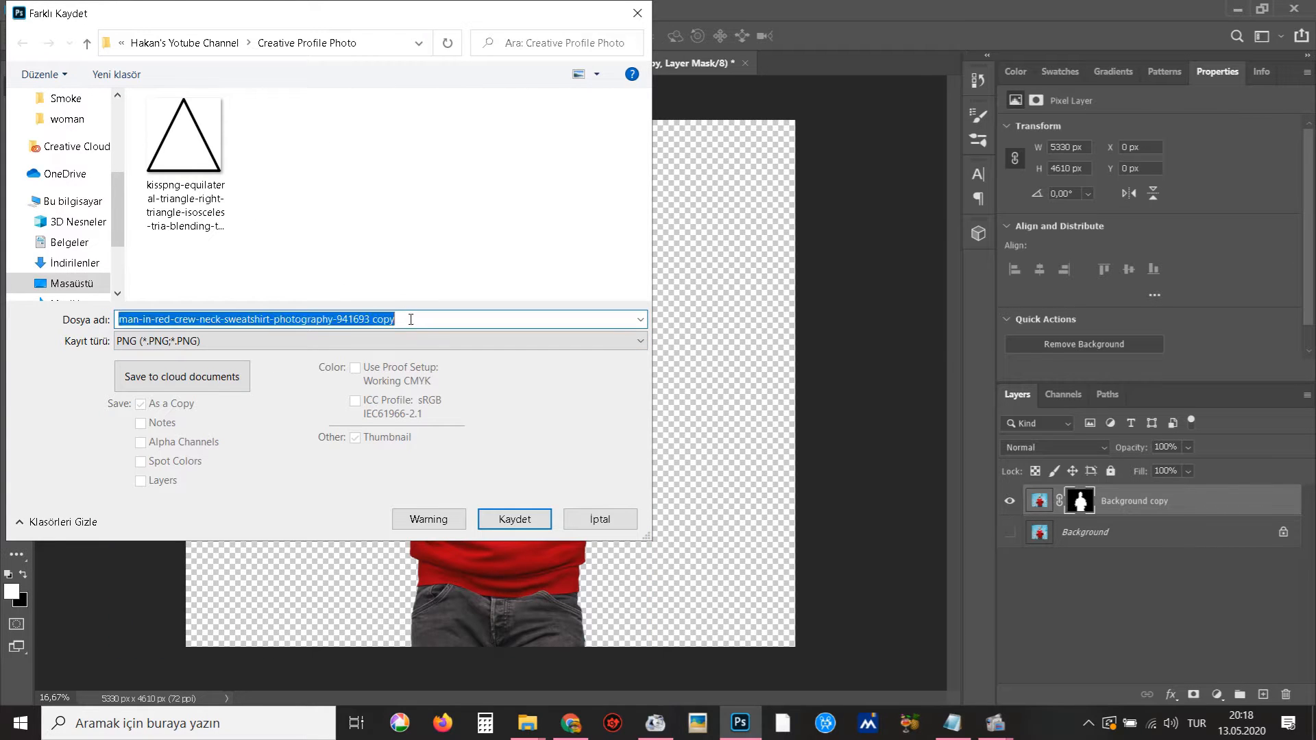
click(518, 518)
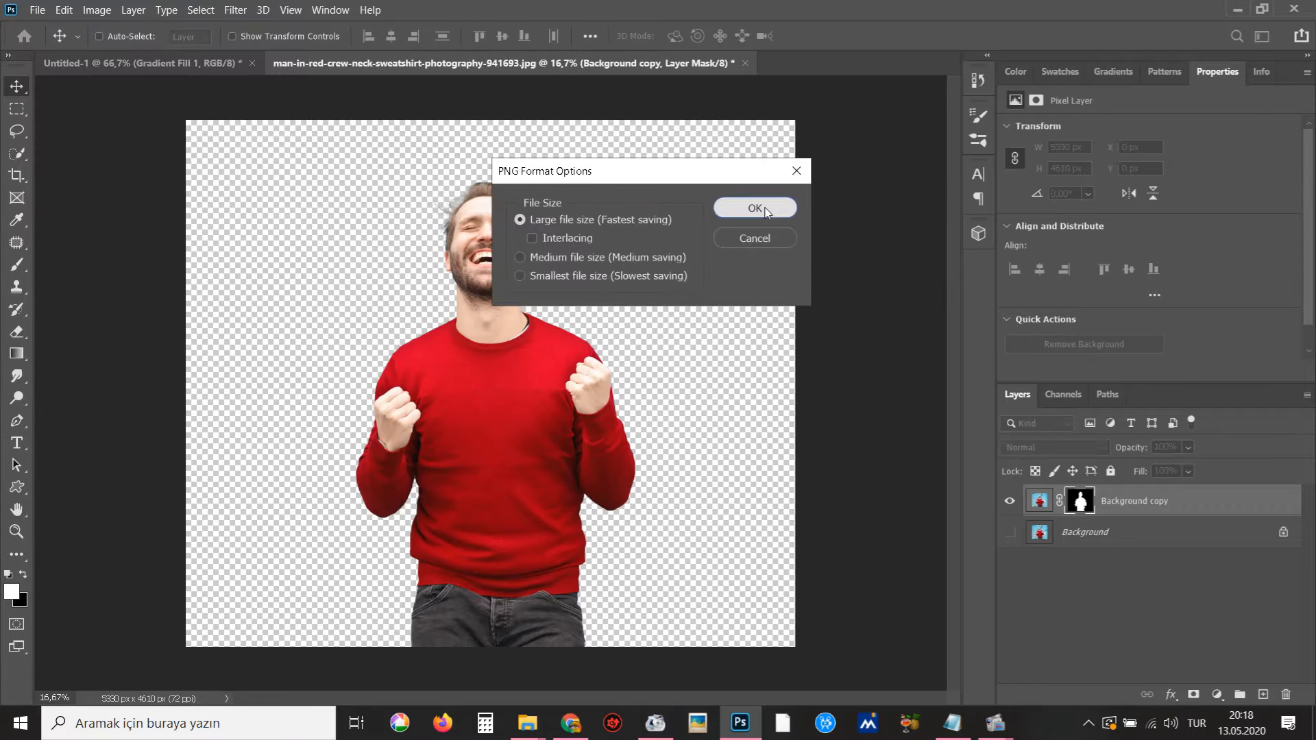
click(763, 207)
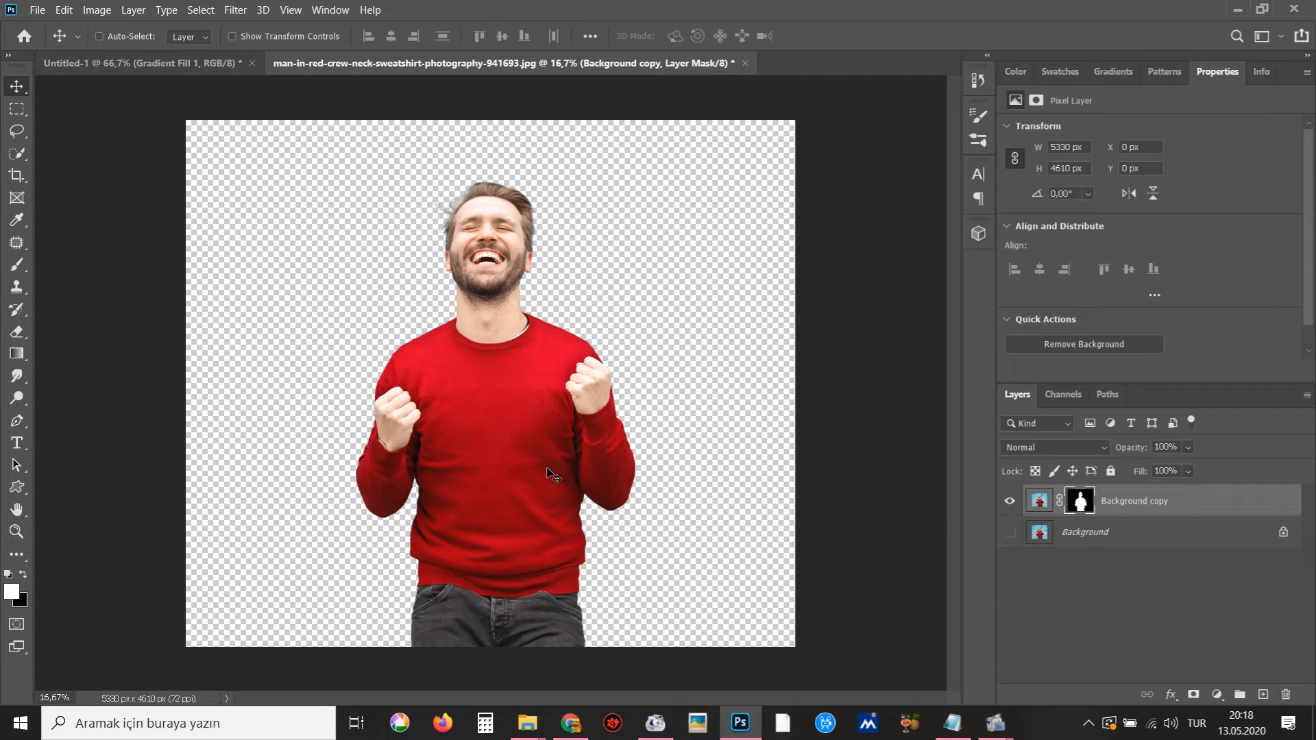
Bring the cut-out man into the Untitled-1 document and scale him down to about 19.6%, centred on the grey background
mouse_move(495, 328)
mouse_down()
mouse_move(262, 170)
mouse_move(170, 67)
mouse_move(495, 339)
mouse_up()
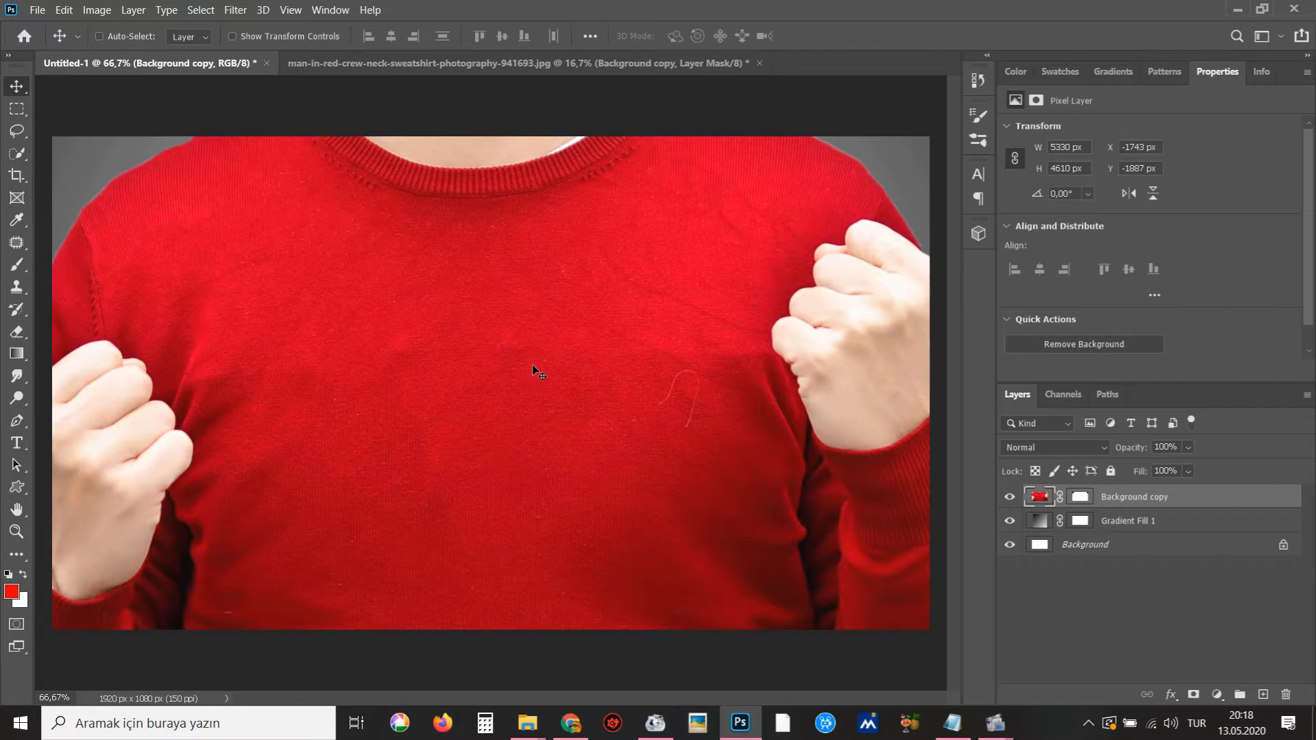
key(ctrl+t)
key(ctrl+minus)
key(ctrl+minus)
key(ctrl+minus)
key(ctrl+minus)
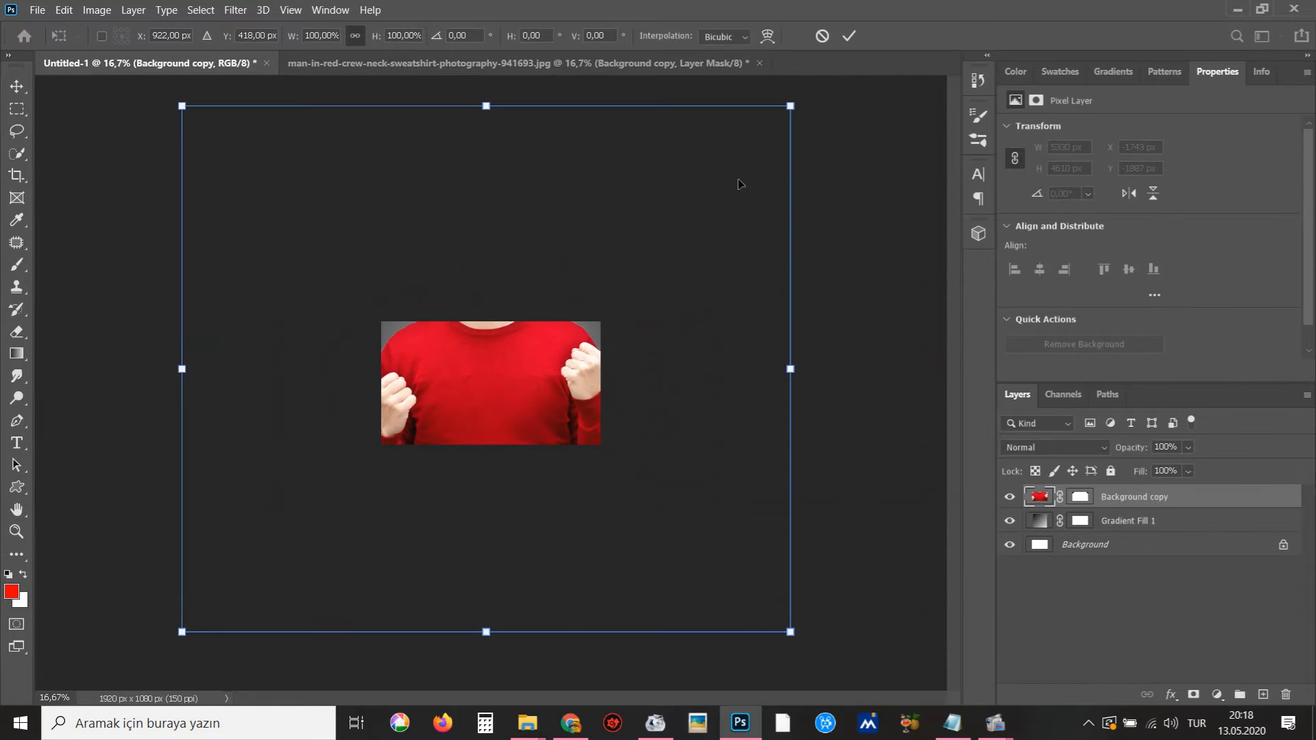
drag(790, 106, 538, 364)
key(ctrl+plus)
key(ctrl+plus)
drag(602, 286, 609, 280)
key(ctrl+plus)
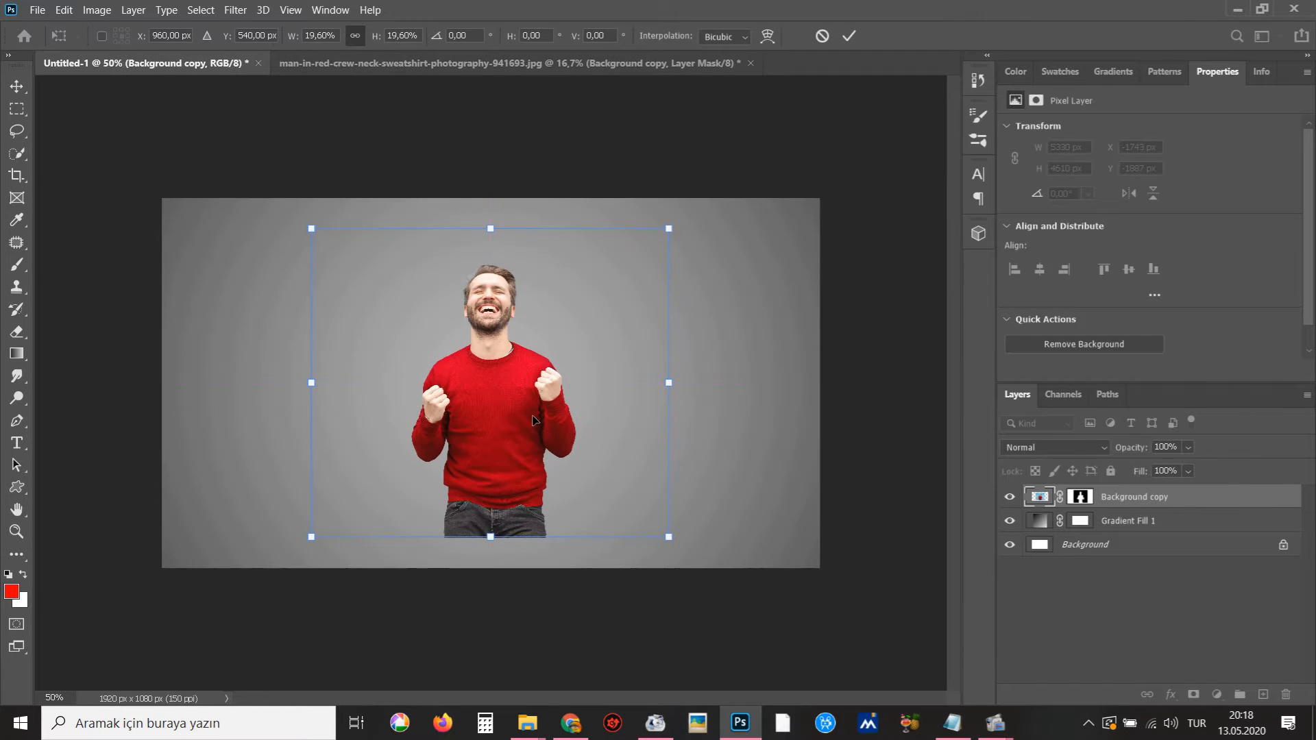
Move the man slightly up, enlarge him to about 20.5% and apply the transform
drag(532, 422, 532, 411)
drag(669, 217, 674, 209)
key(Return)
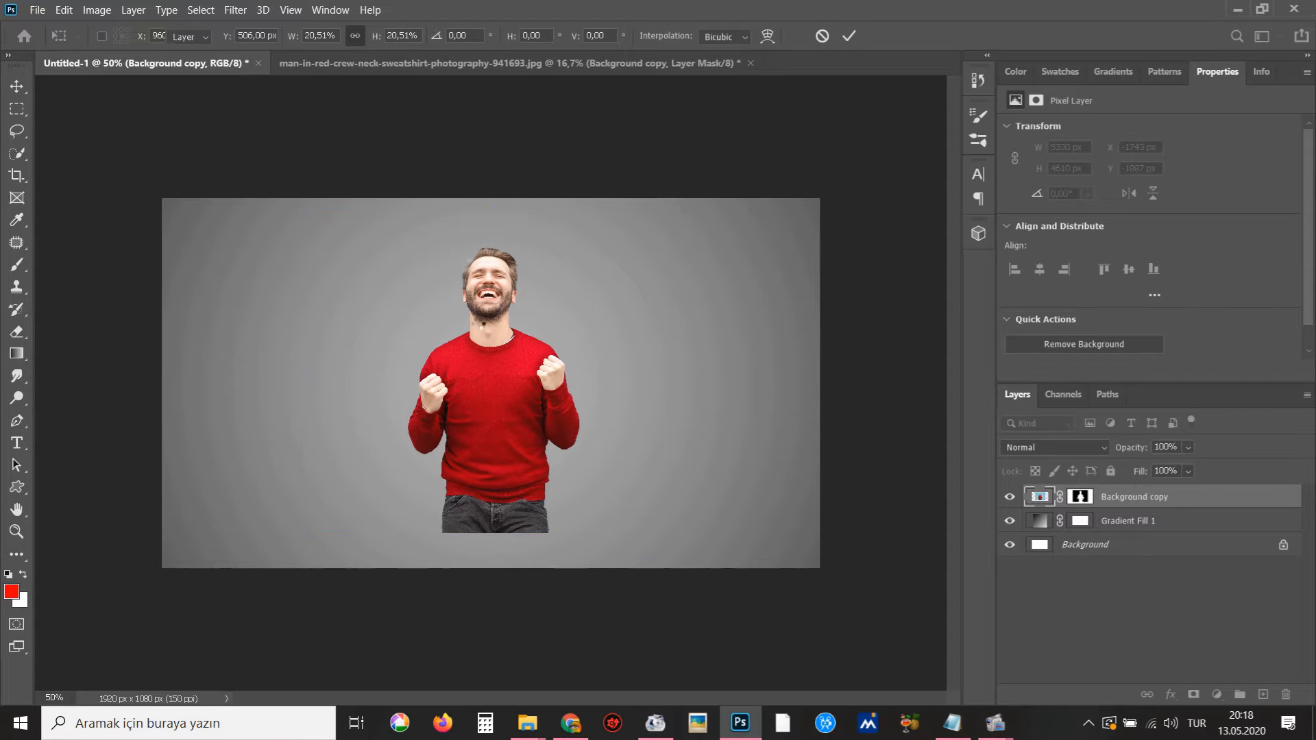
ctrl+click(502, 300)
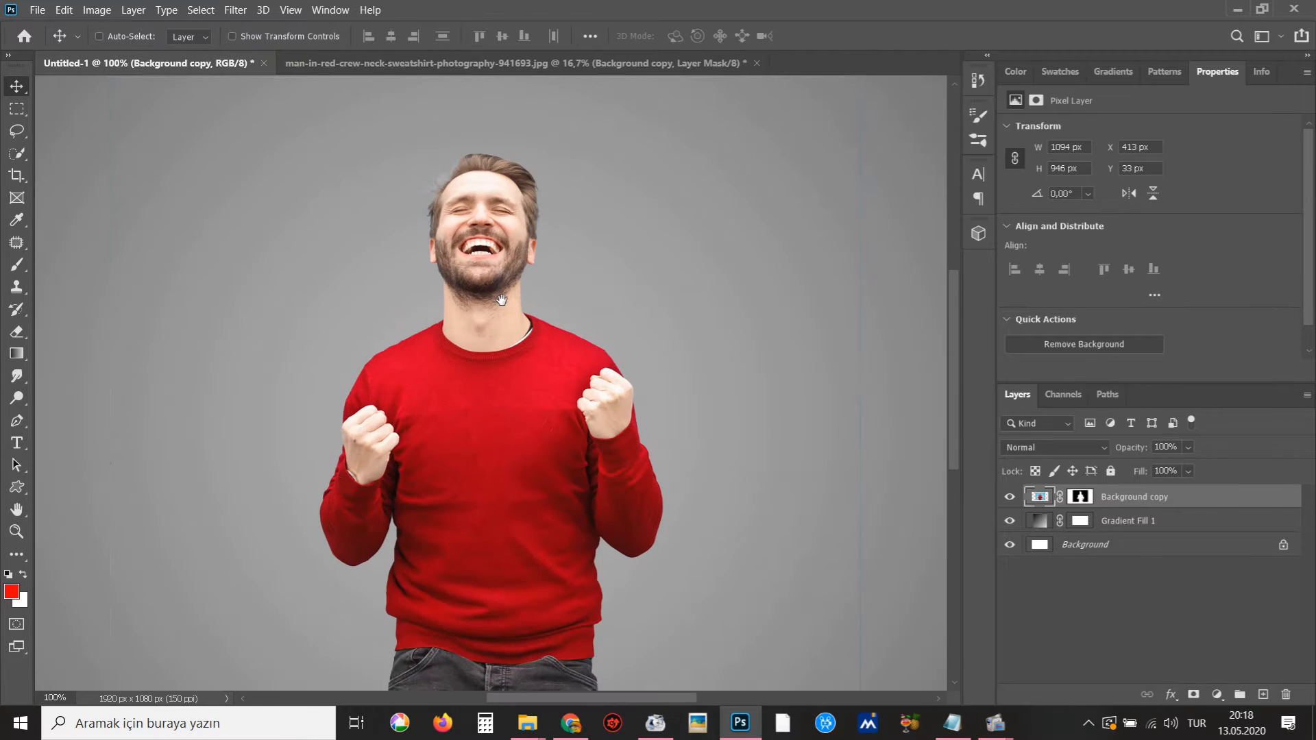
alt+click(478, 261)
alt+click(499, 379)
ctrl+click(500, 381)
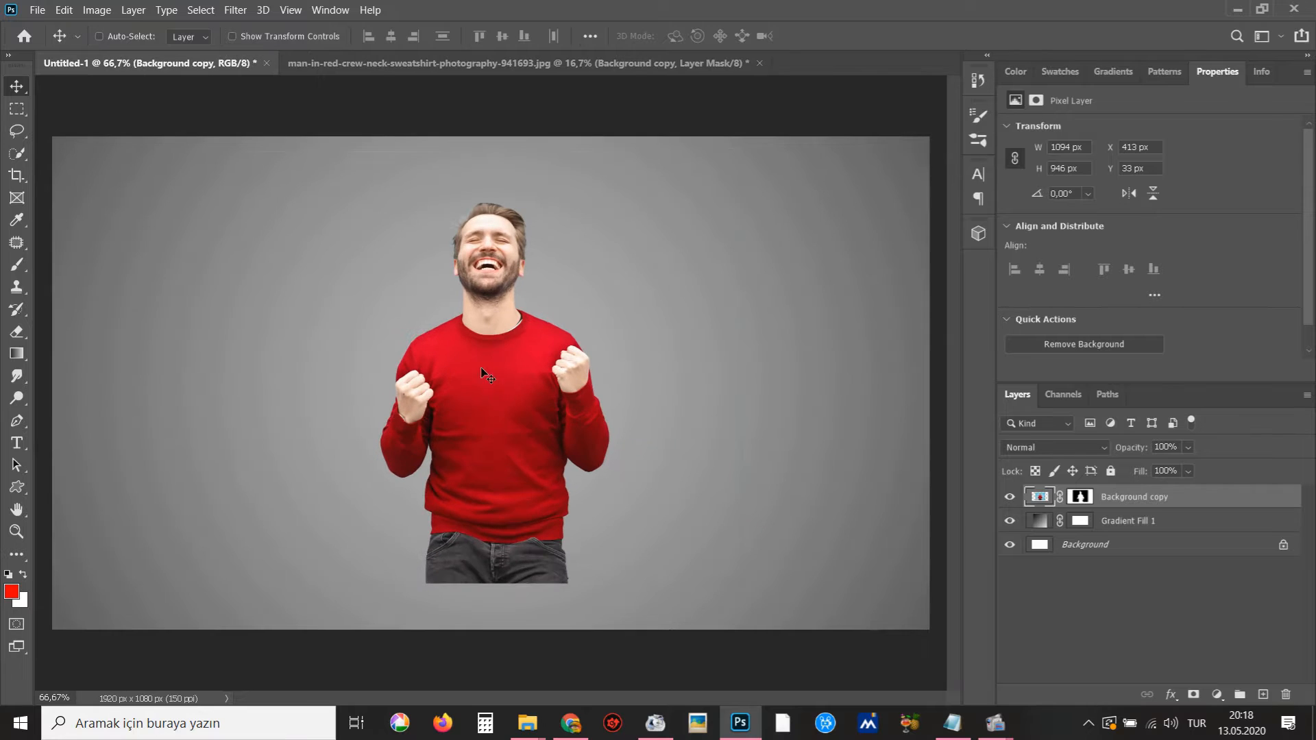
Open the kisspng equilateral triangle PNG and copy its triangle into the Untitled-1 composite as a layer above the man
key(ctrl+o)
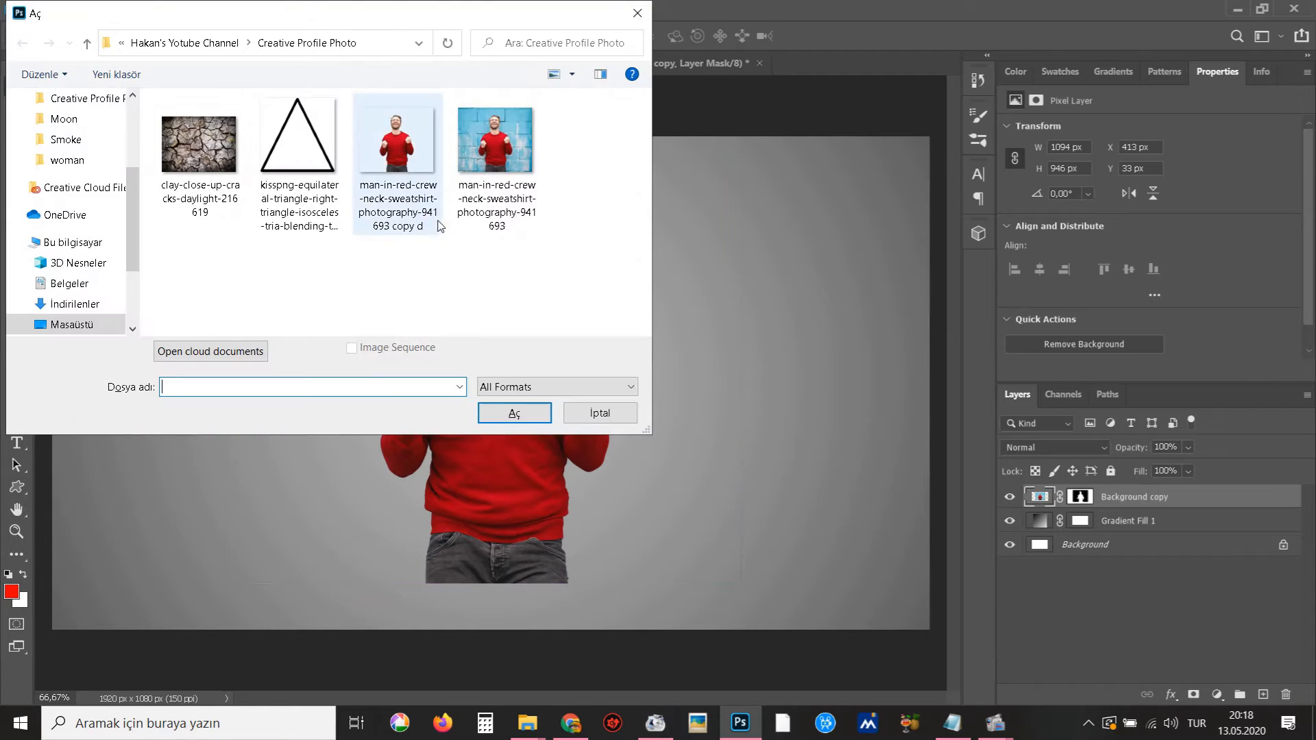
double_click(319, 182)
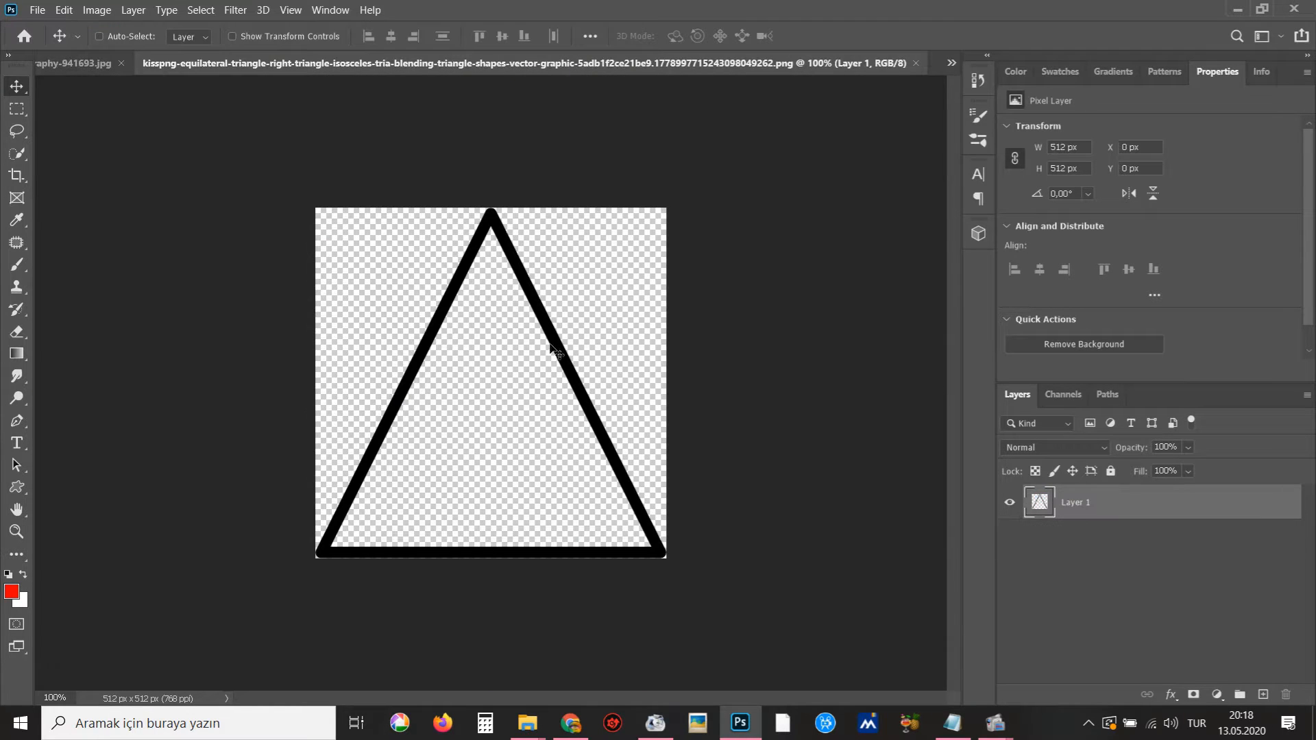
key(ctrl+c)
key(ctrl+w)
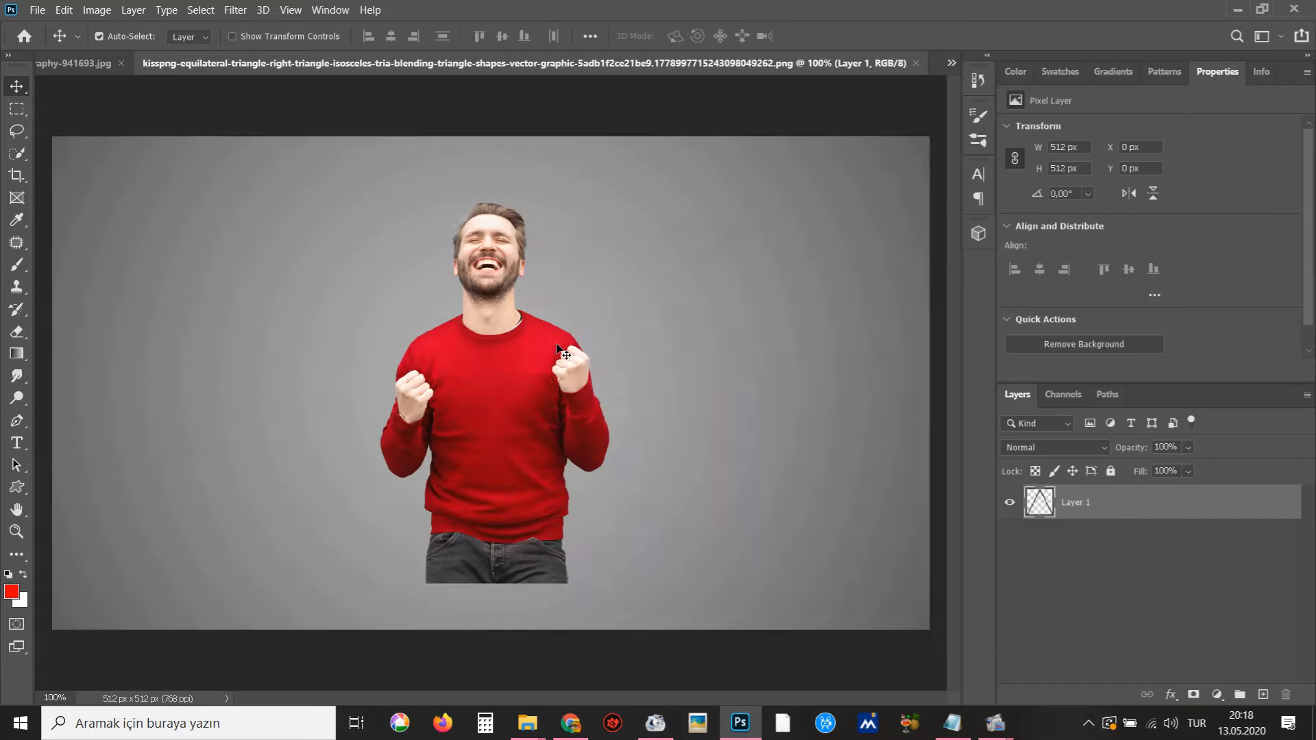
key(ctrl+v)
Flip the triangle vertically and resize it to about 658 px square, placed over the man from his chin to his jeans
key(ctrl+t)
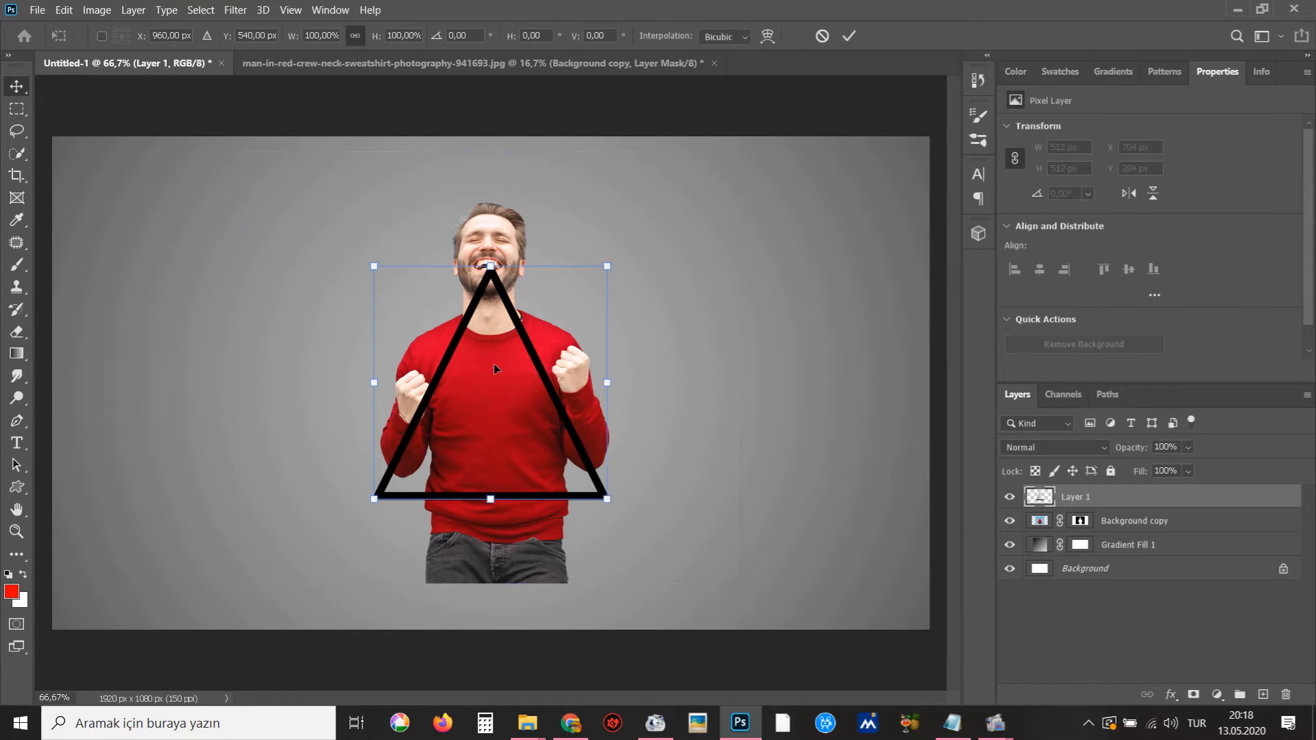
right_click(495, 365)
click(539, 667)
drag(547, 390, 547, 412)
drag(611, 284, 687, 227)
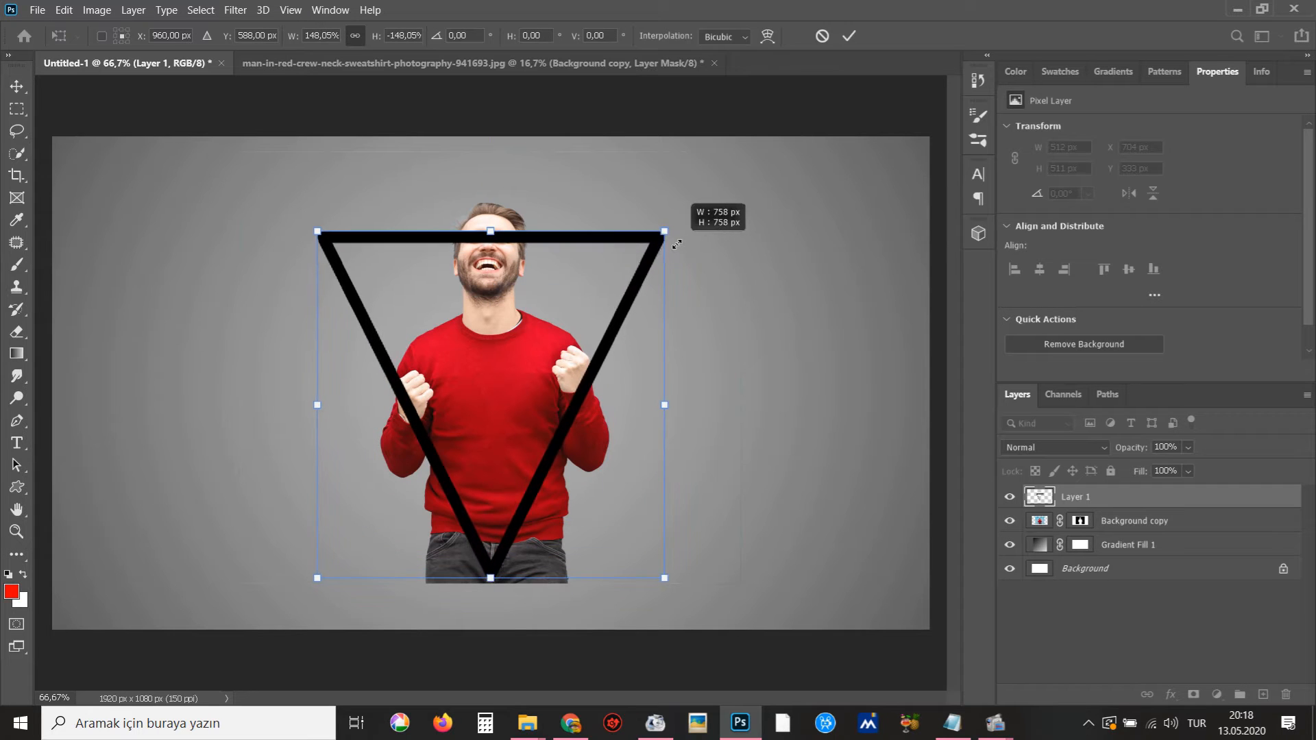
drag(564, 305, 565, 347)
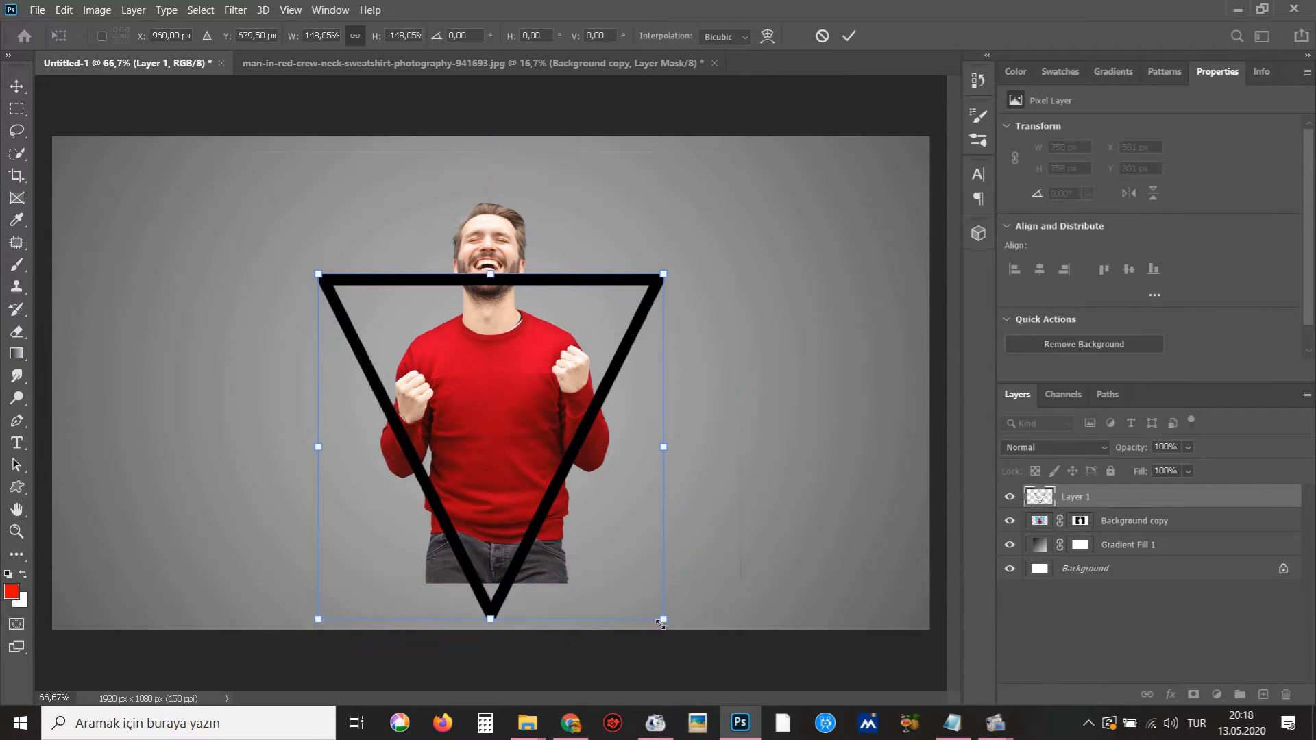
drag(660, 622, 640, 596)
drag(561, 552, 547, 533)
key(Return)
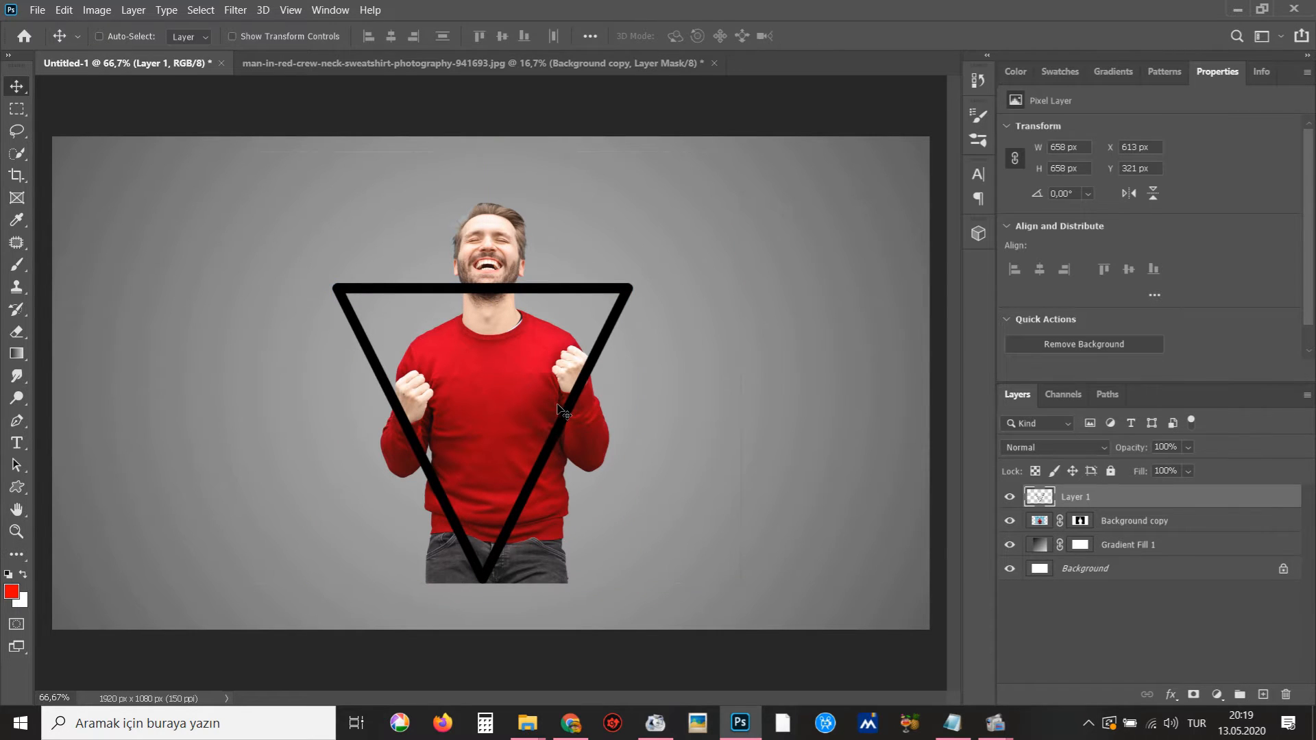
Turn the black triangle white with a Hue/Saturation adjustment, setting Lightness to +100
key(ctrl+u)
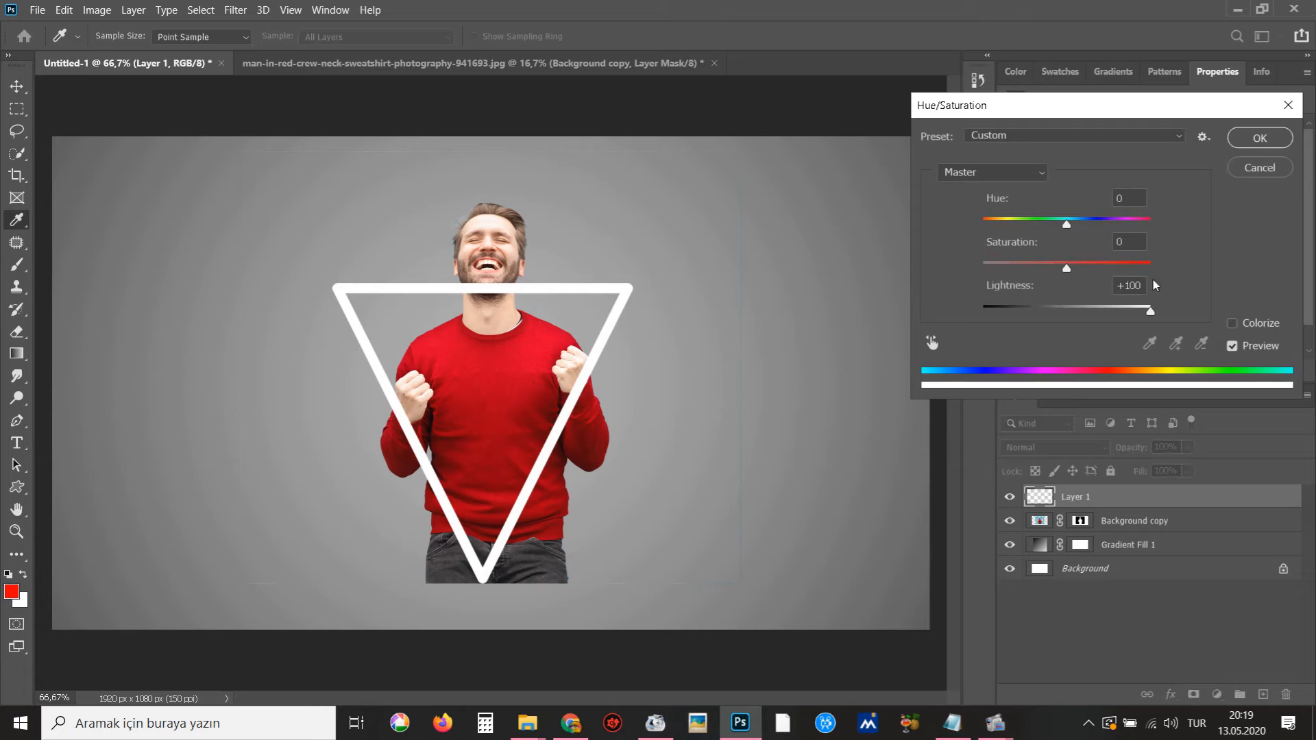
click(1262, 137)
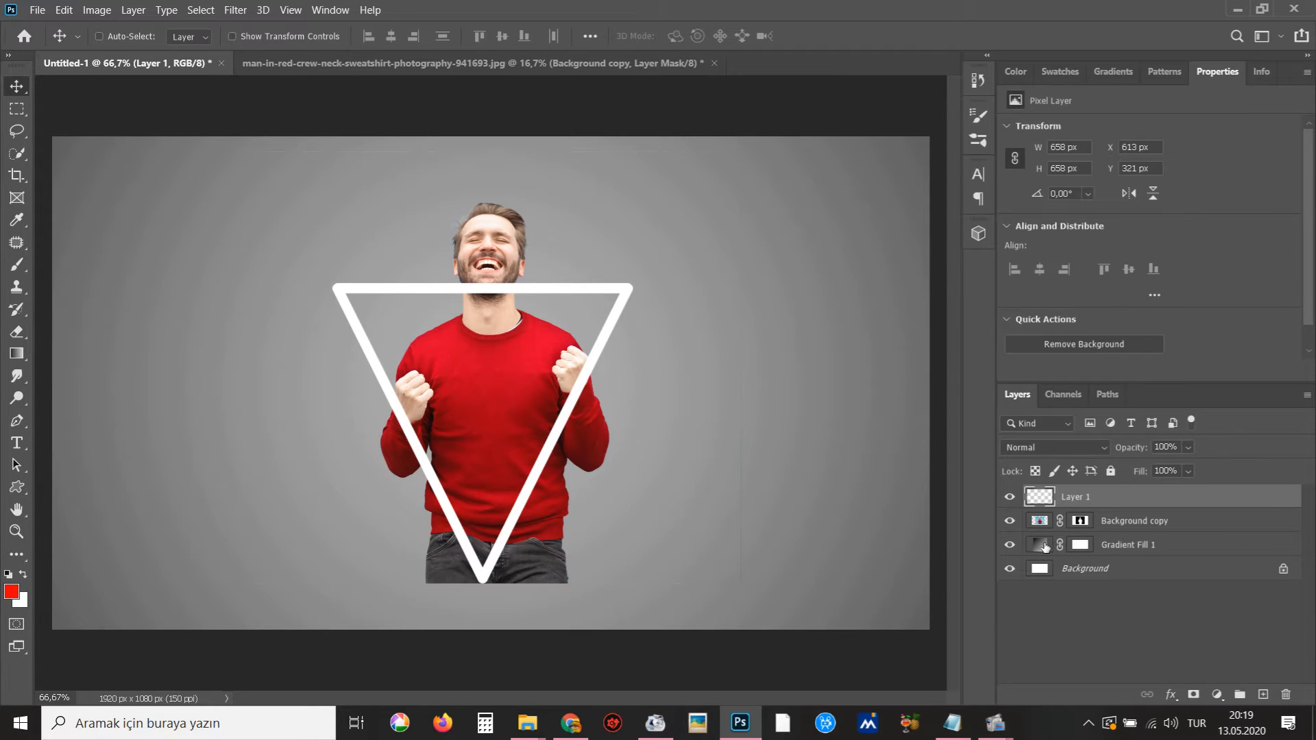
ctrl+click(1040, 524)
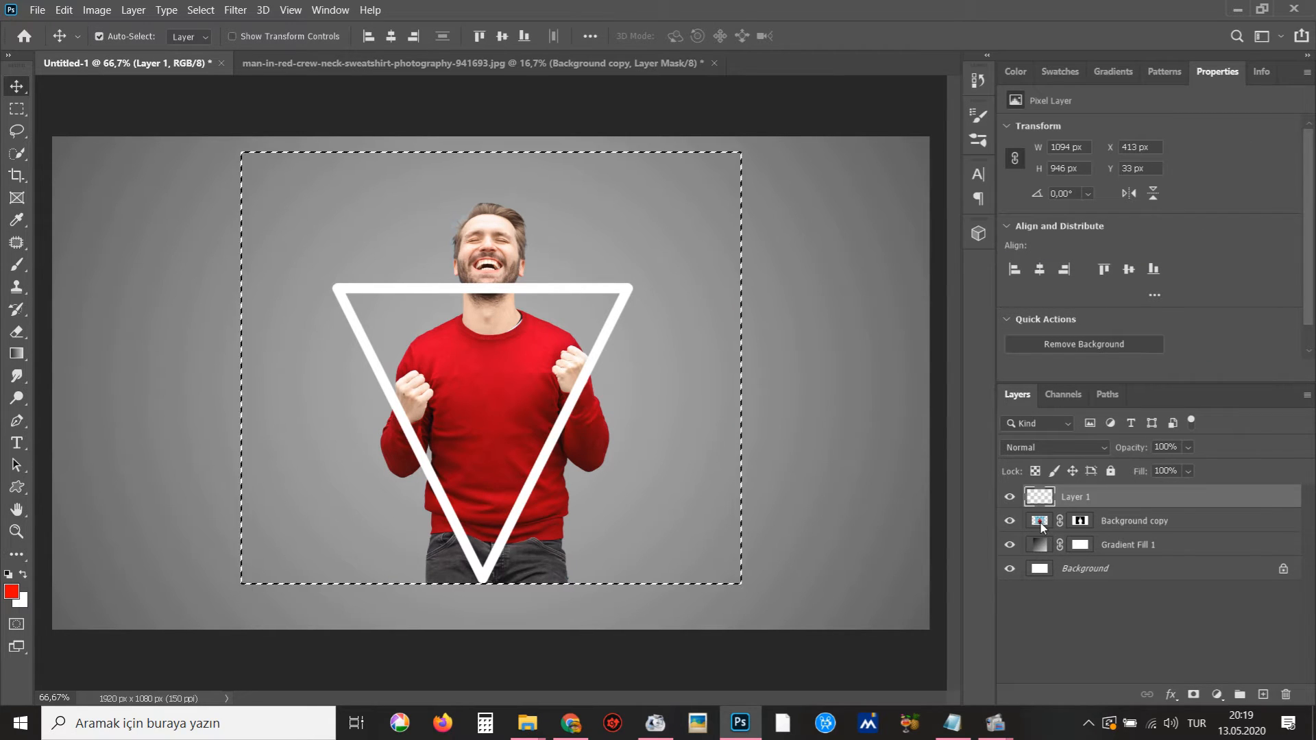
ctrl+click(1083, 523)
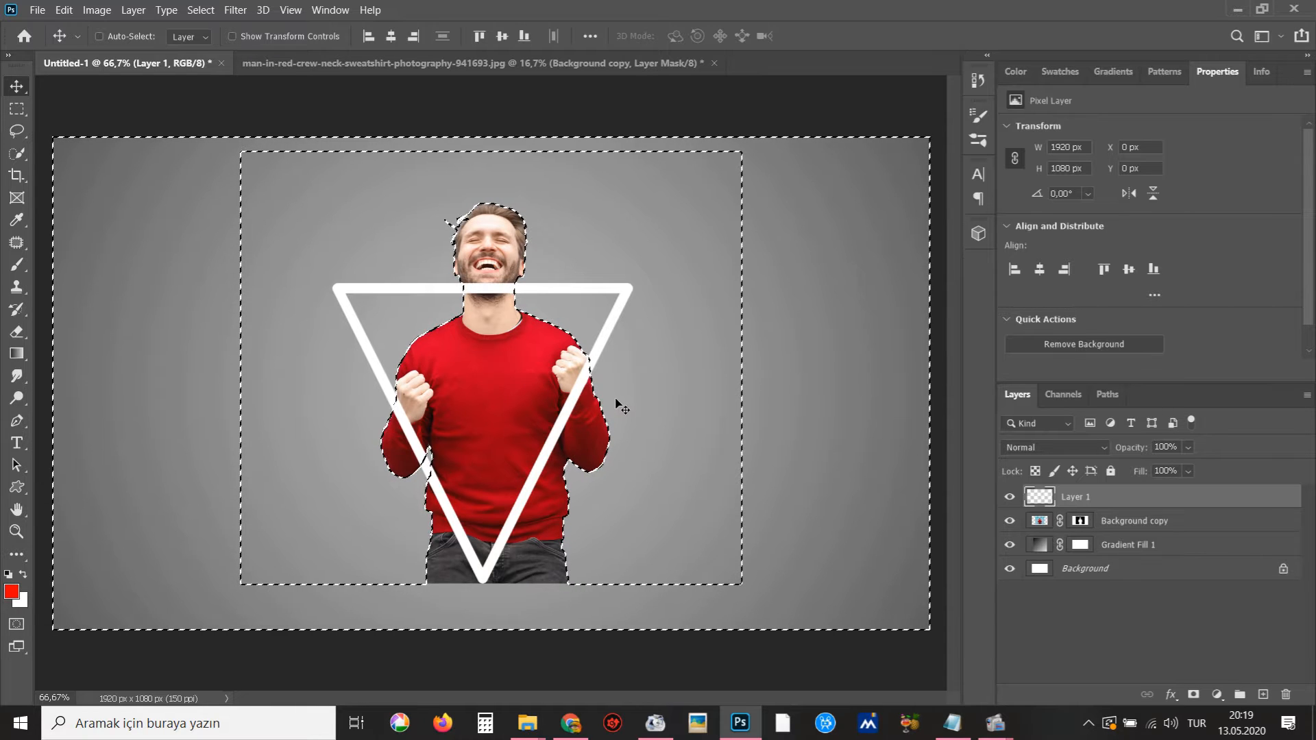
key(ctrl+d)
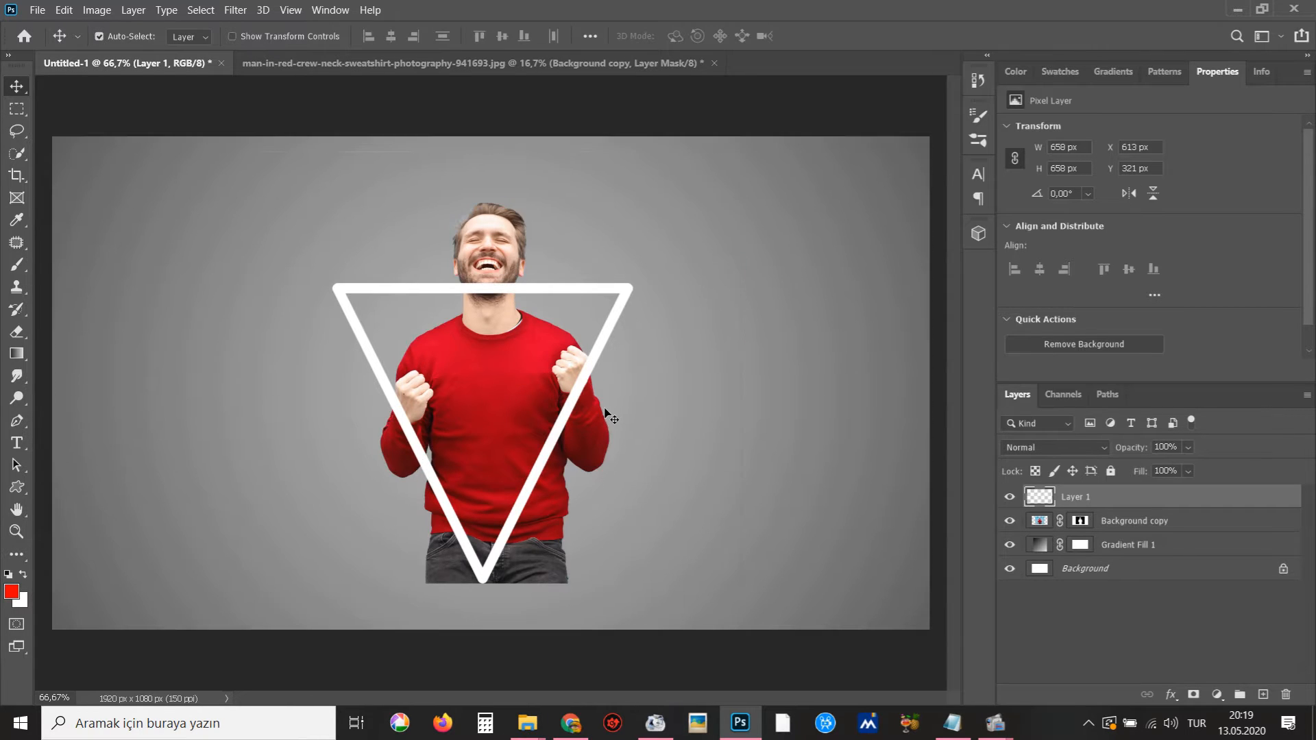
Apply the layer mask of the Background copy layer and load the man's outline as a selection
right_click(1085, 528)
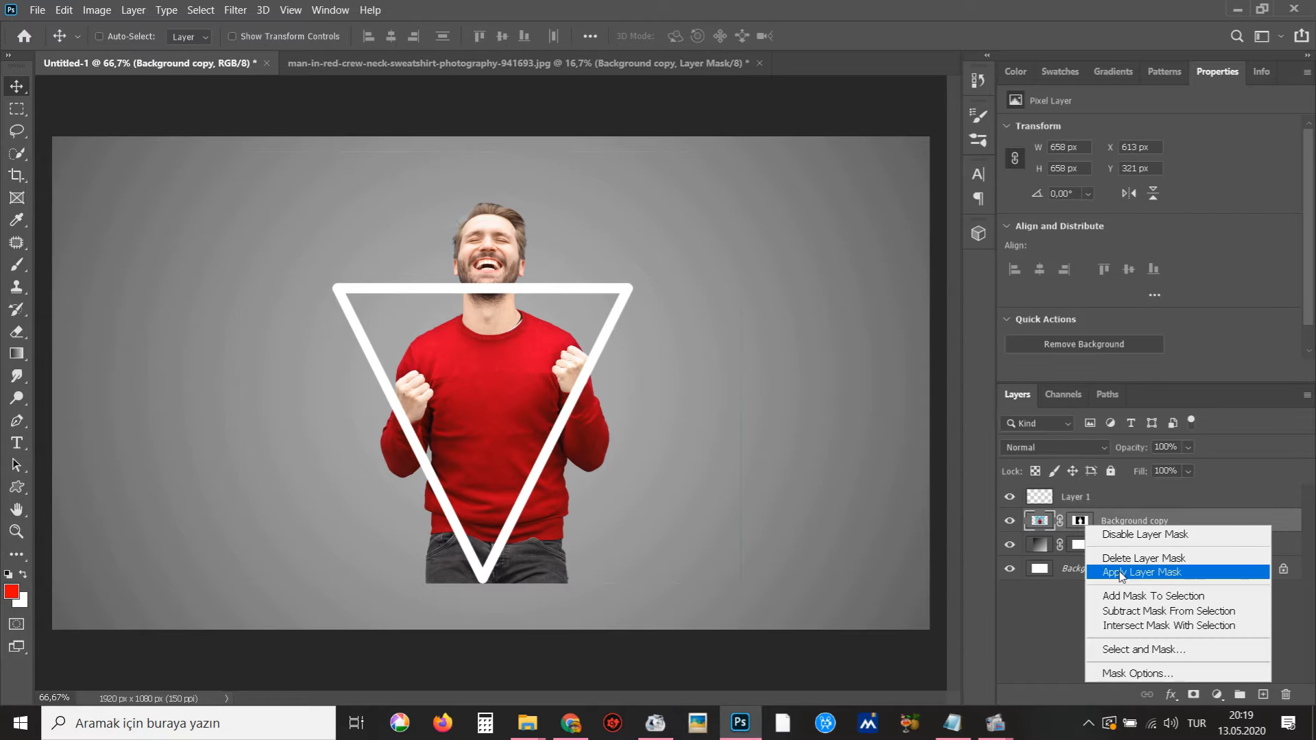
click(1124, 573)
ctrl+click(1046, 524)
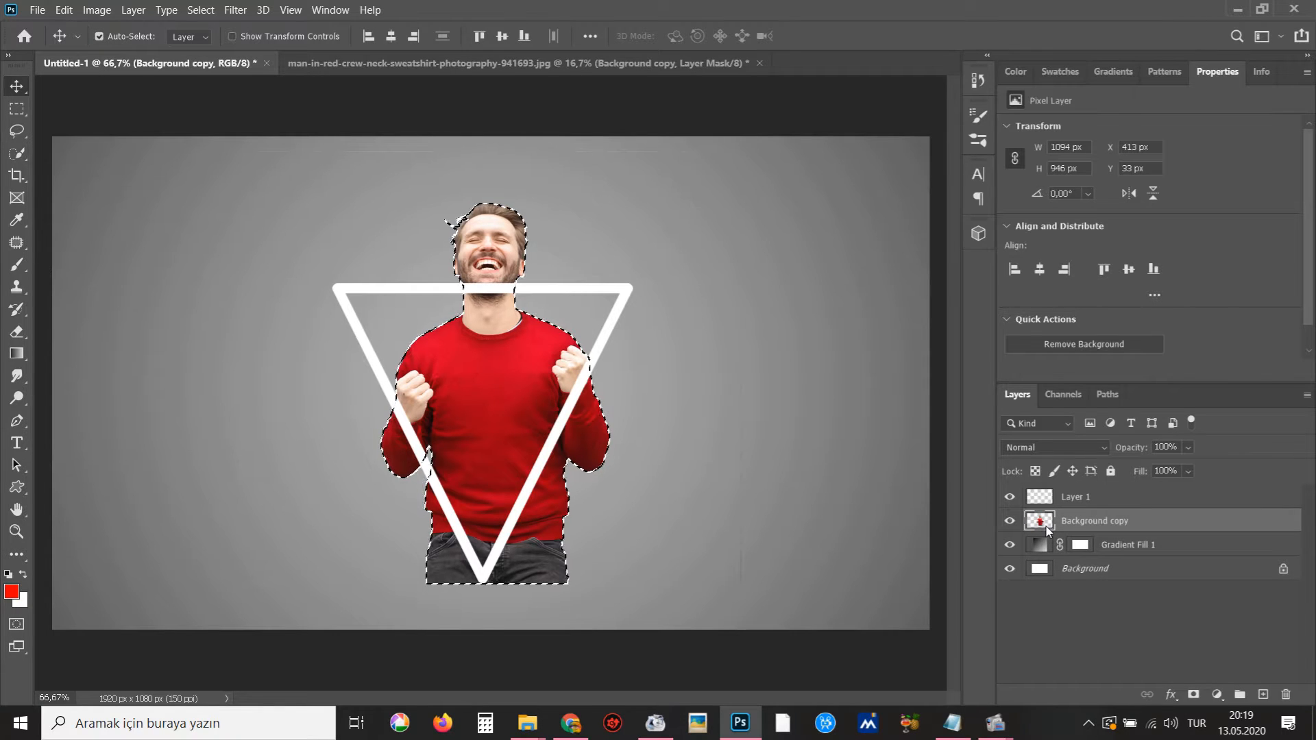
Reduce the selection to the man's head and neck with the Lasso and delete the part of the triangle crossing them
key(l)
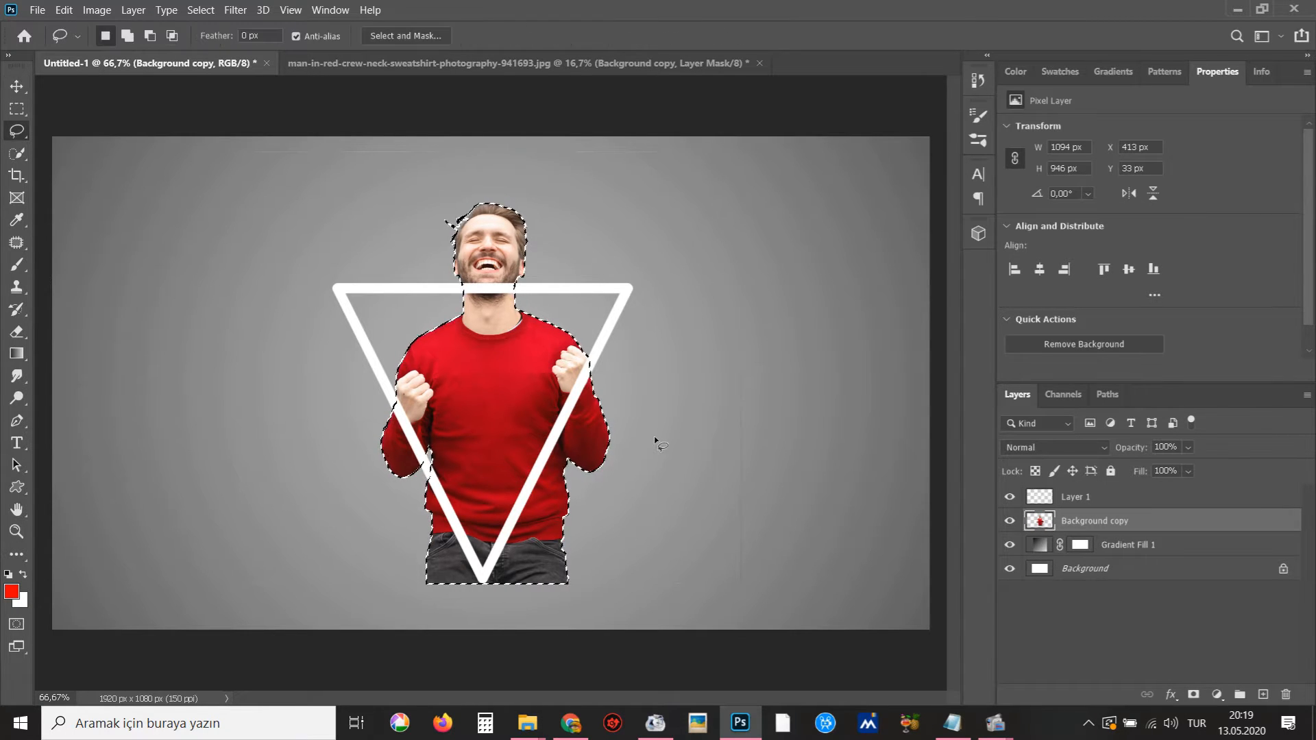
mouse_move(665, 431)
mouse_down()
mouse_move(665, 468)
mouse_move(612, 606)
mouse_move(368, 638)
mouse_move(323, 499)
mouse_move(344, 414)
mouse_move(416, 337)
mouse_move(556, 328)
mouse_move(670, 346)
mouse_move(669, 451)
mouse_up()
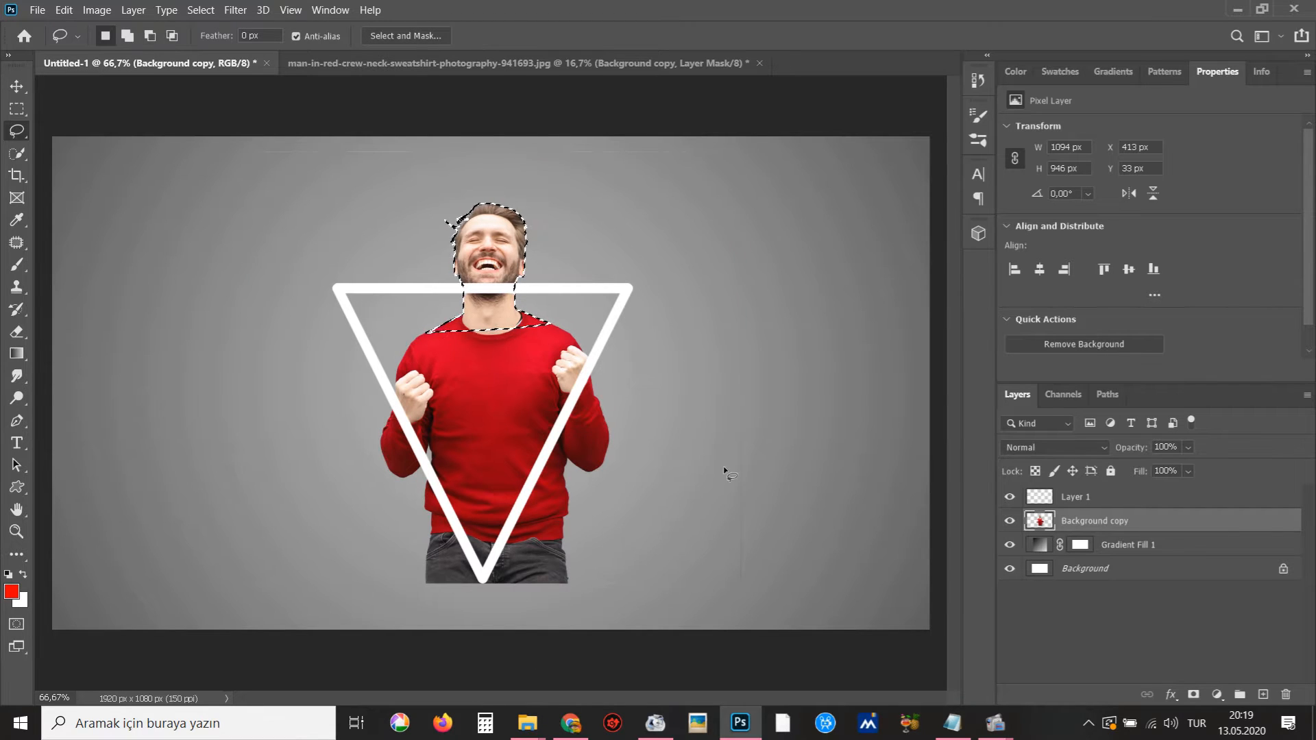
click(1080, 499)
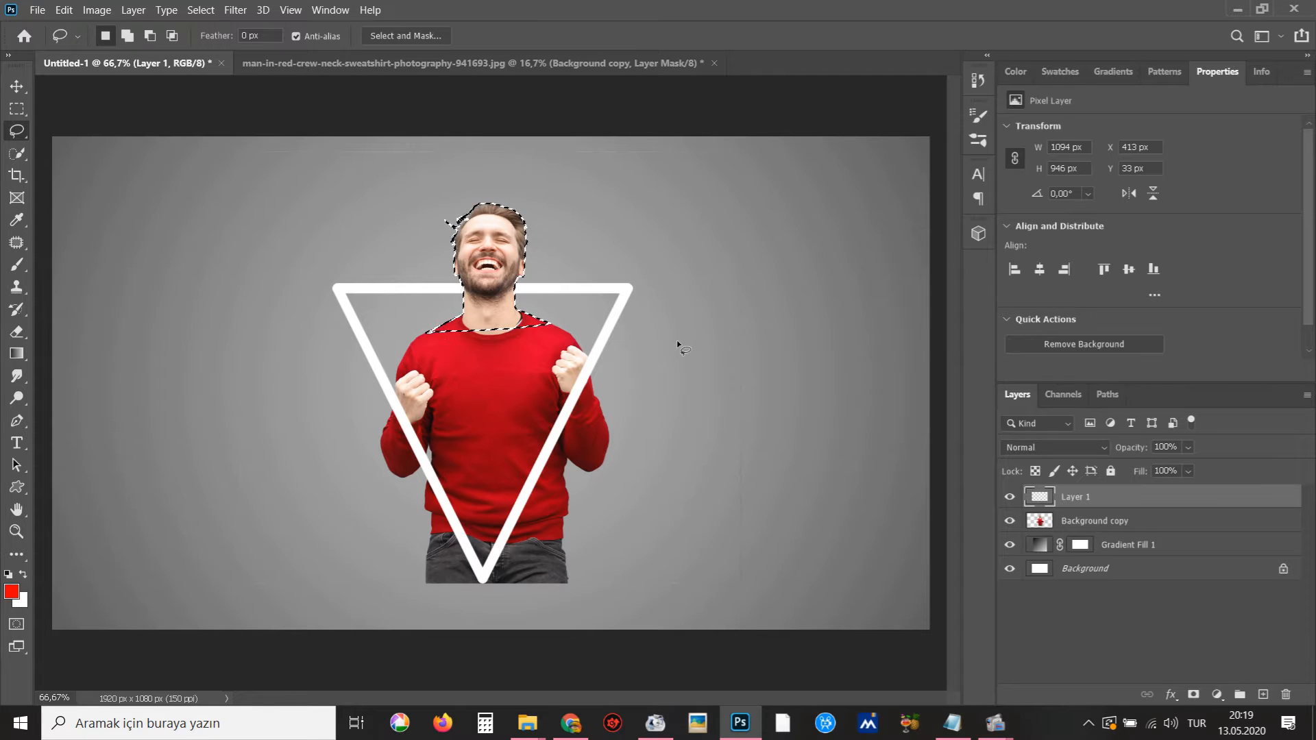
key(ctrl+d)
key(ctrl+minus)
click(485, 393)
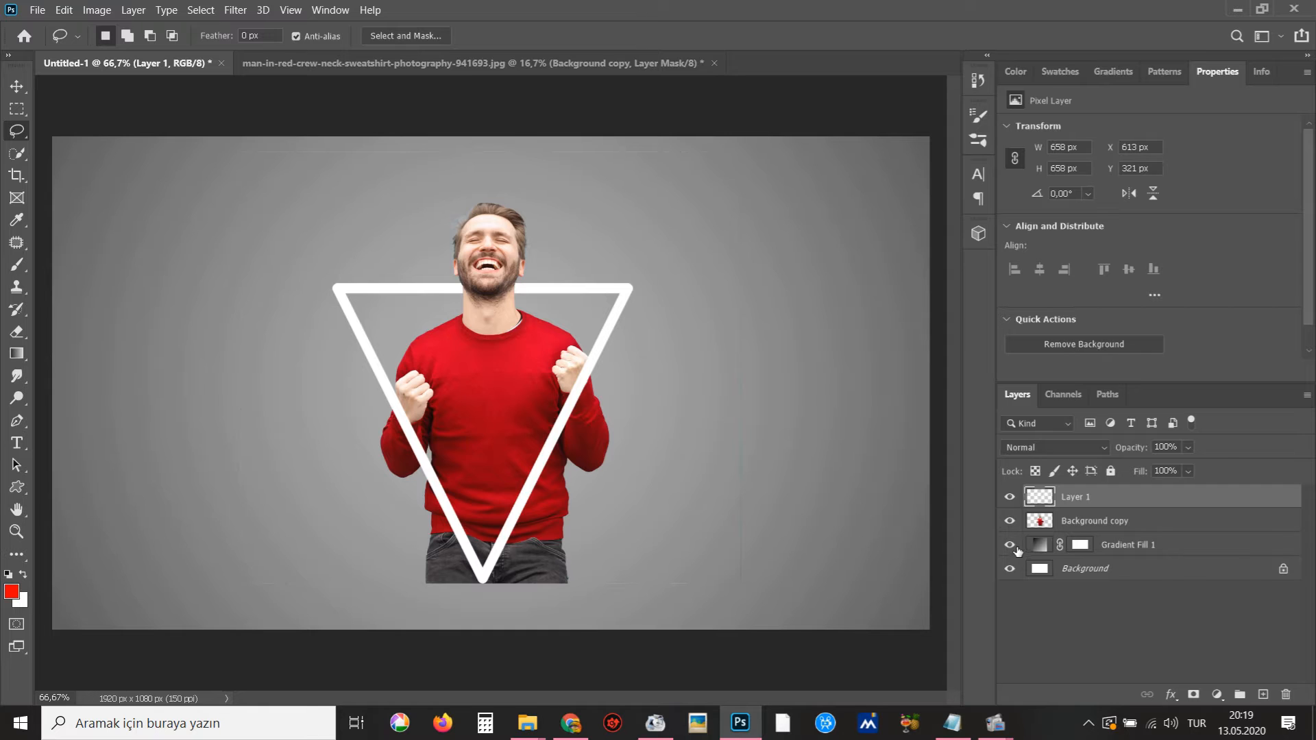
Start a Pen path on the triangle's right side near the fist, down to its lower tip and up its left side
scroll(494, 532, up, 1)
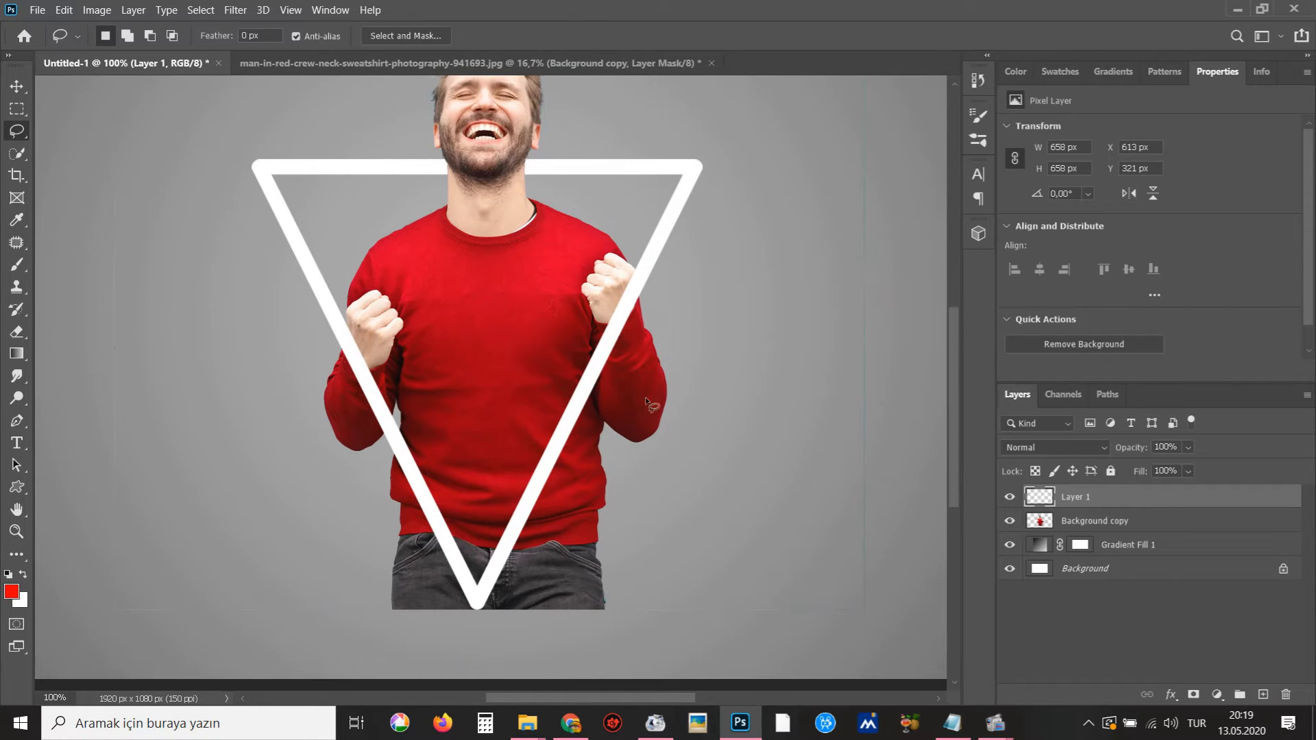
key(p)
click(652, 243)
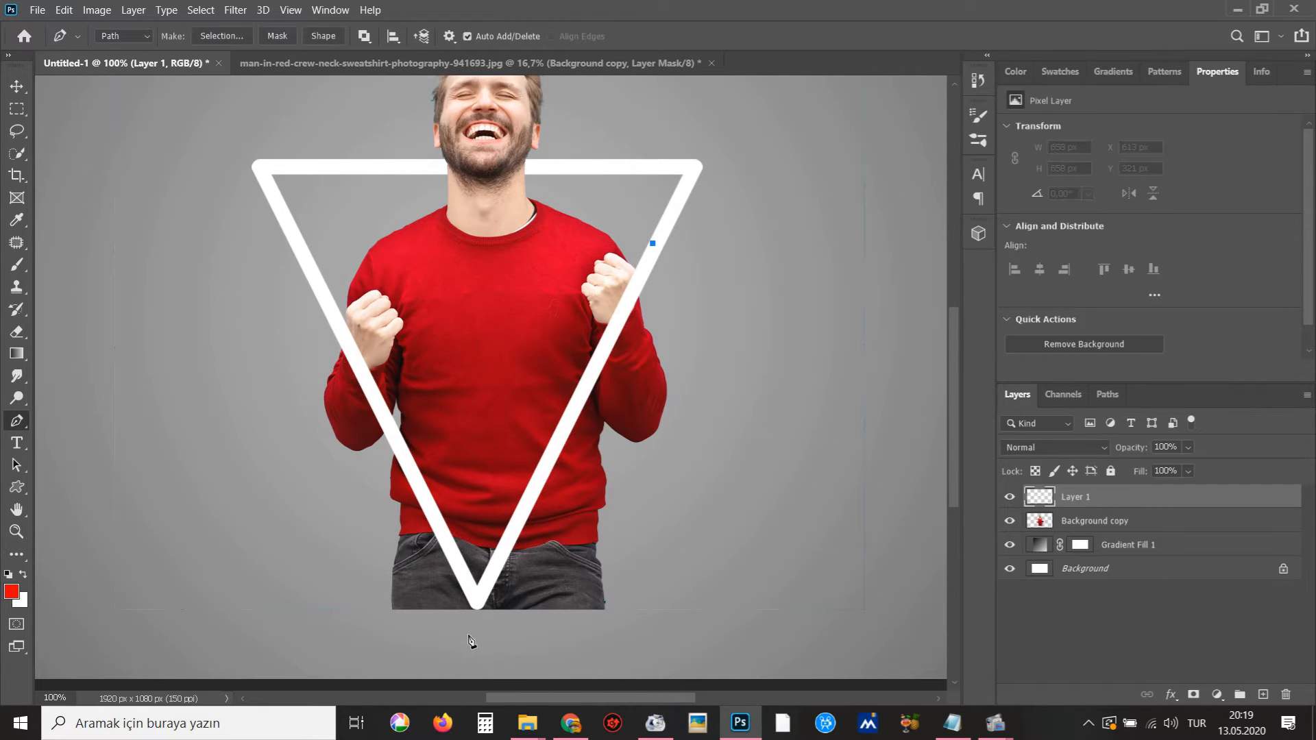
click(476, 598)
click(330, 301)
Continue the Pen path around the outside of both arms and below the waist, and turn it into a selection
drag(240, 333, 233, 346)
click(171, 493)
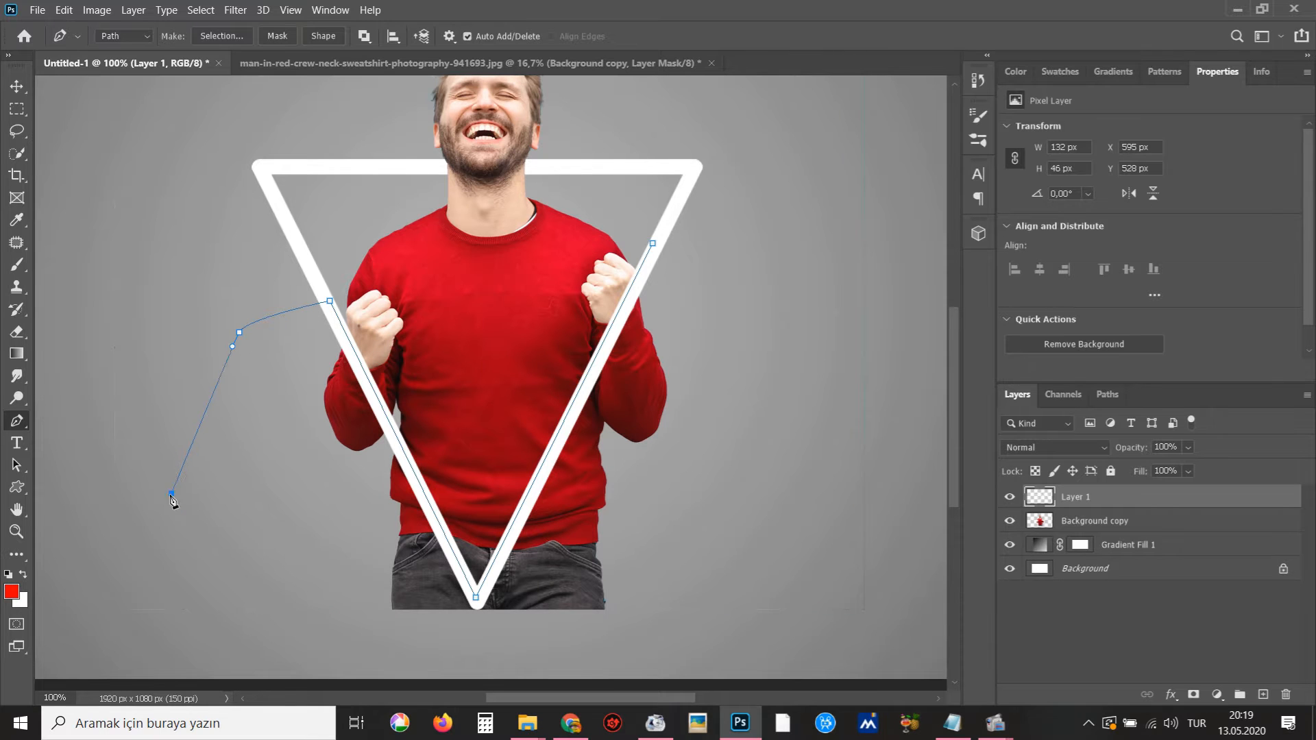
mouse_move(195, 588)
mouse_down()
mouse_move(253, 662)
mouse_move(220, 594)
mouse_up()
drag(256, 664, 331, 676)
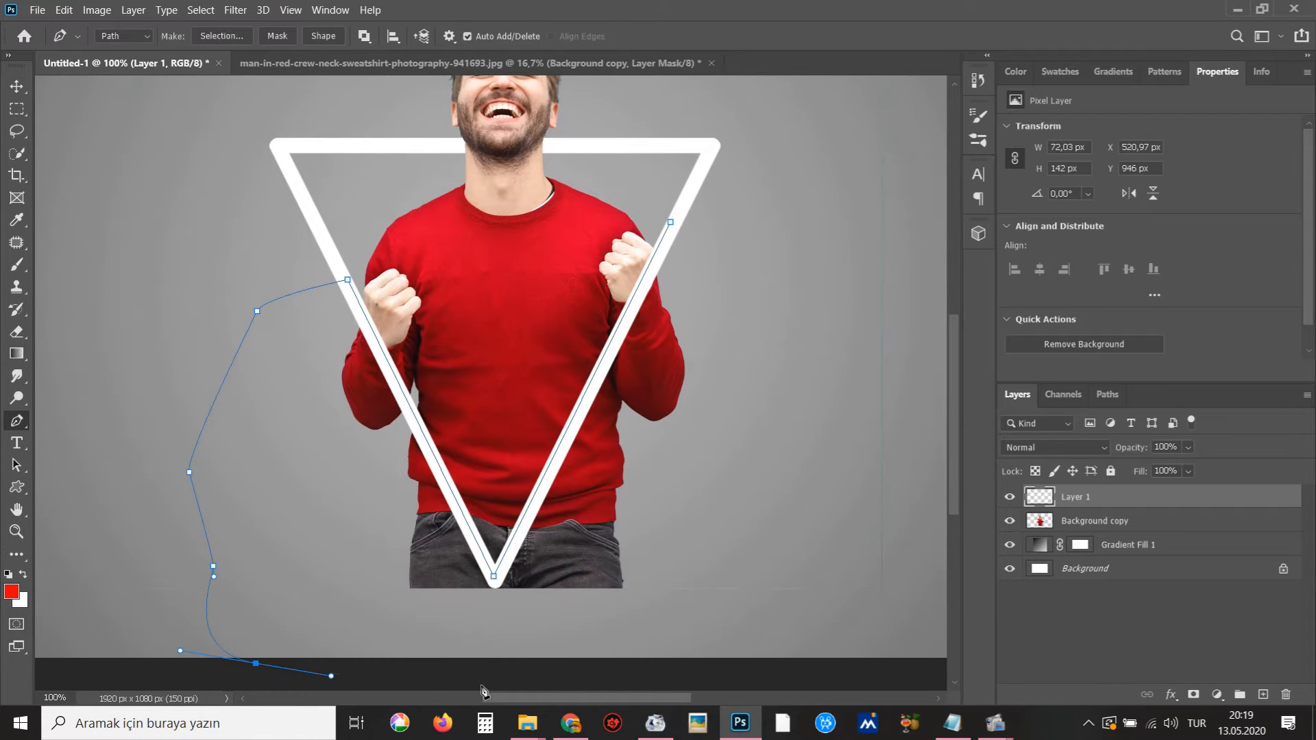
drag(486, 686, 560, 676)
drag(776, 650, 792, 650)
drag(868, 621, 783, 661)
drag(769, 481, 752, 433)
click(727, 335)
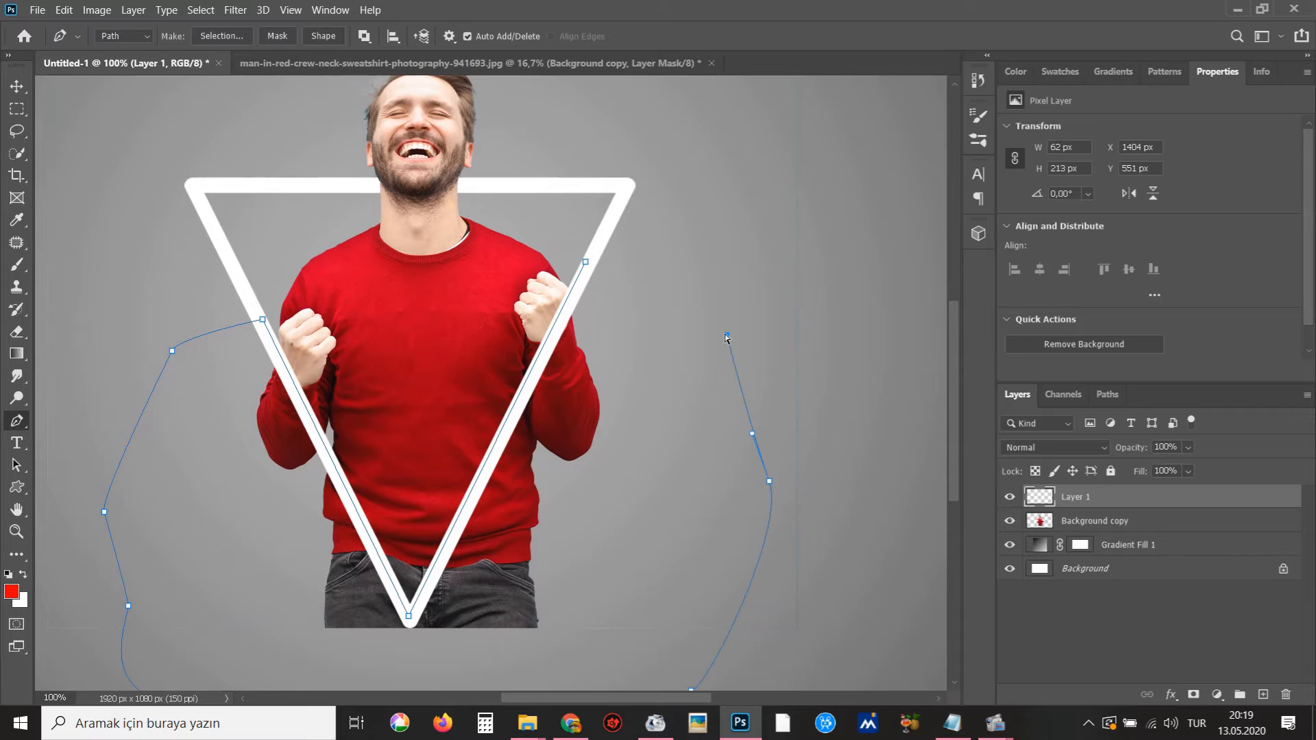
key(ctrl+Return)
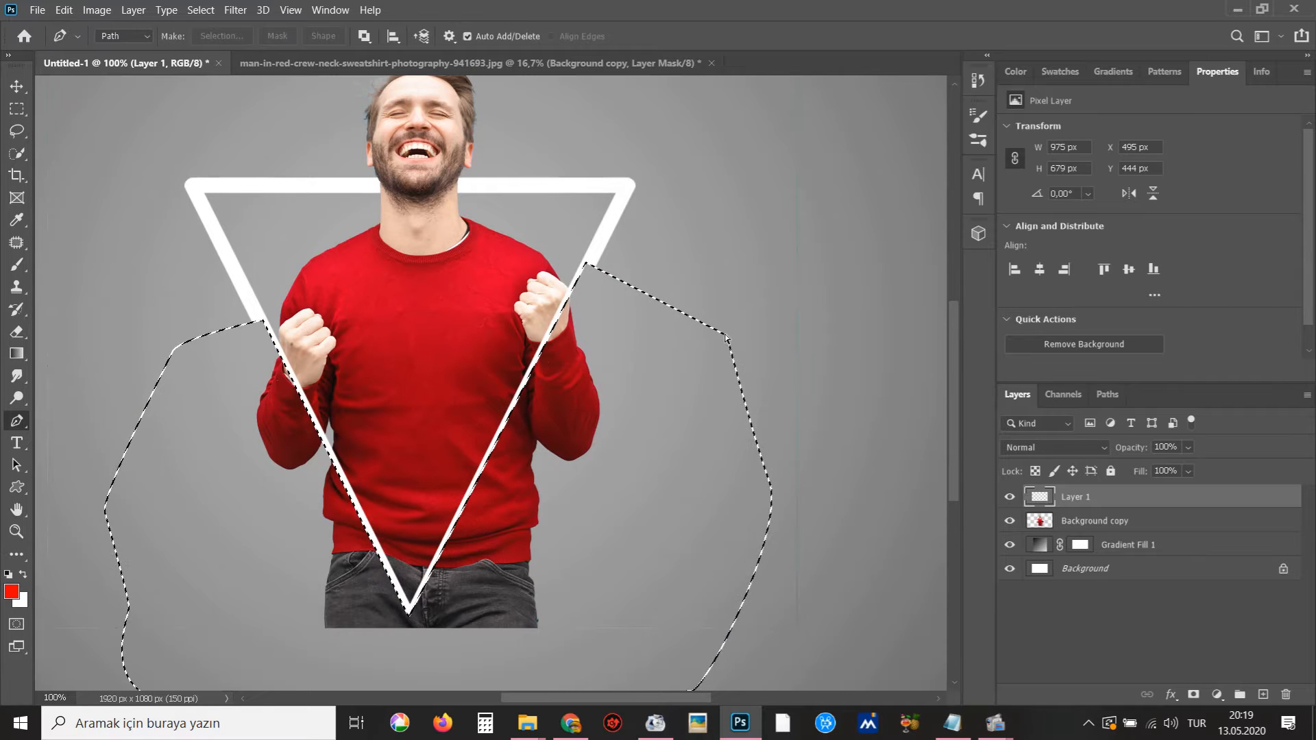
Delete the man's arms and jeans outside the triangle on the Background copy layer and clear the selection
click(1083, 523)
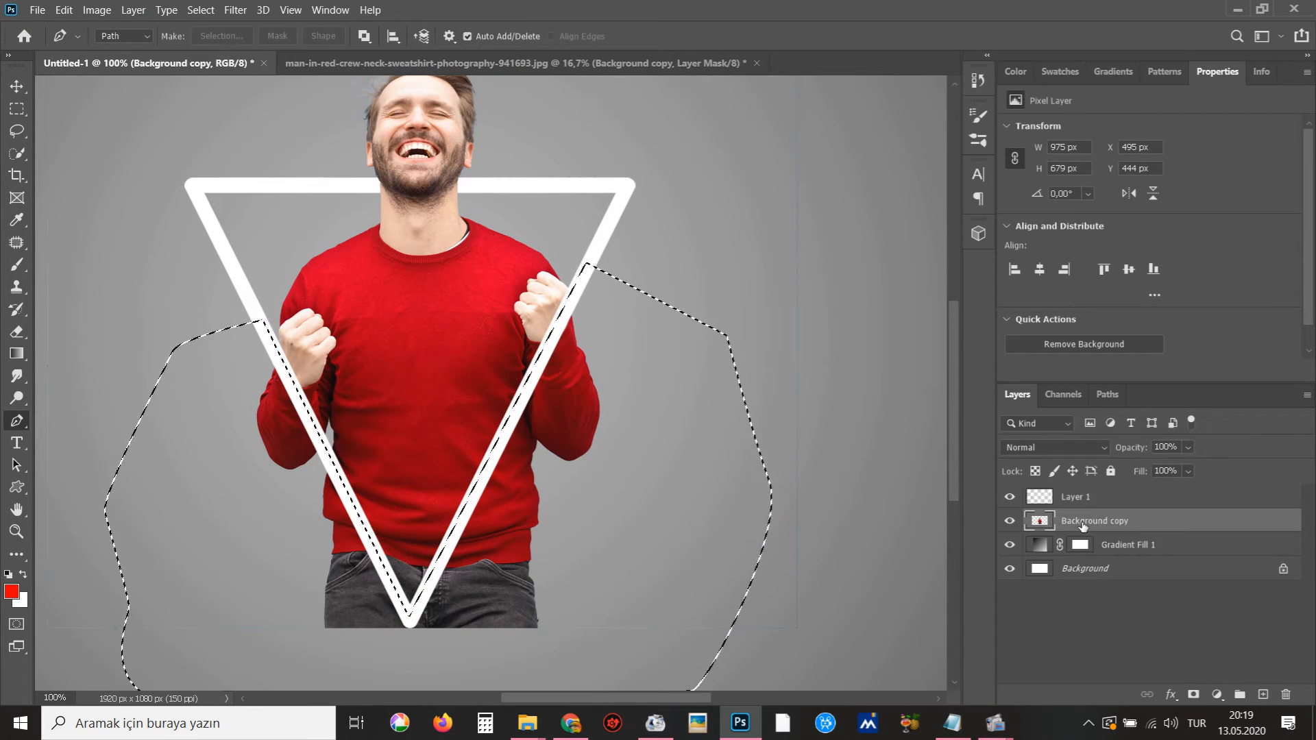
key(Delete)
key(ctrl+d)
key(ctrl+minus)
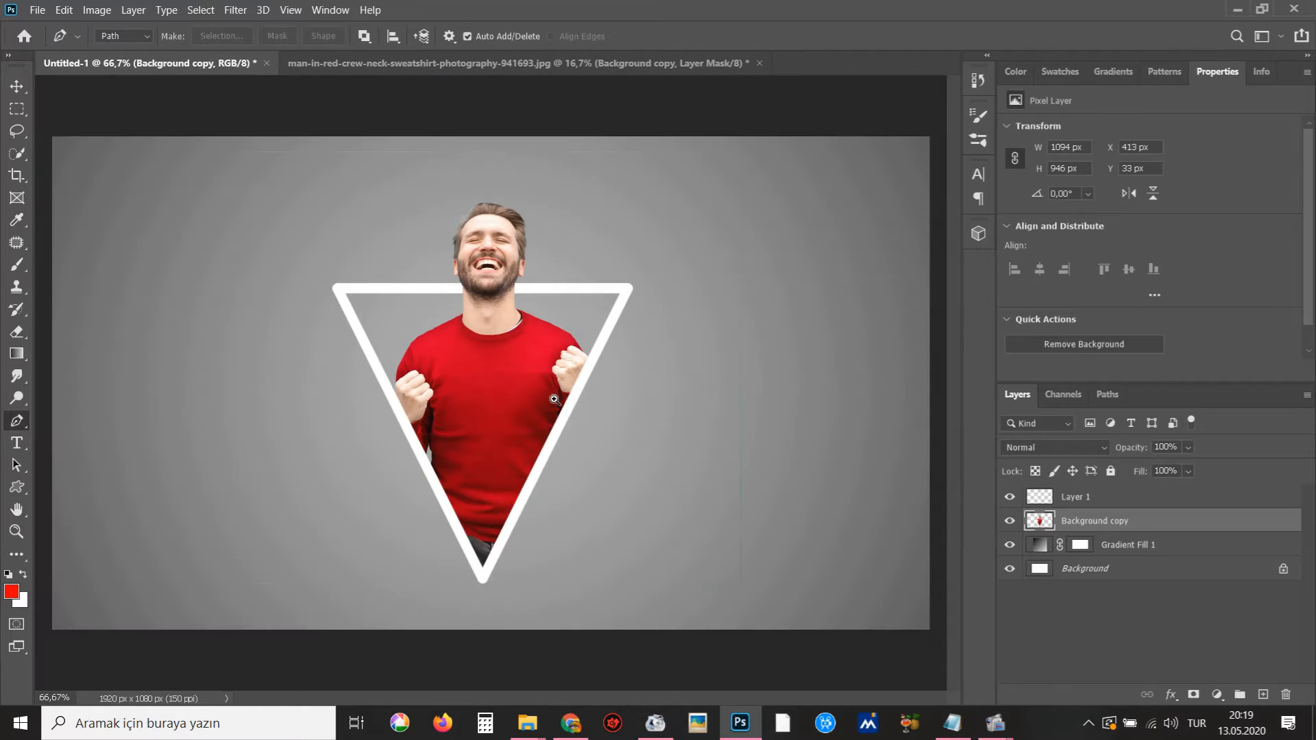
Examine the cut edge and the background beside the triangle's right side at high magnification for leftover pixels
ctrl+click(554, 400)
ctrl+click(554, 400)
drag(564, 407, 256, 361)
drag(688, 419, 635, 399)
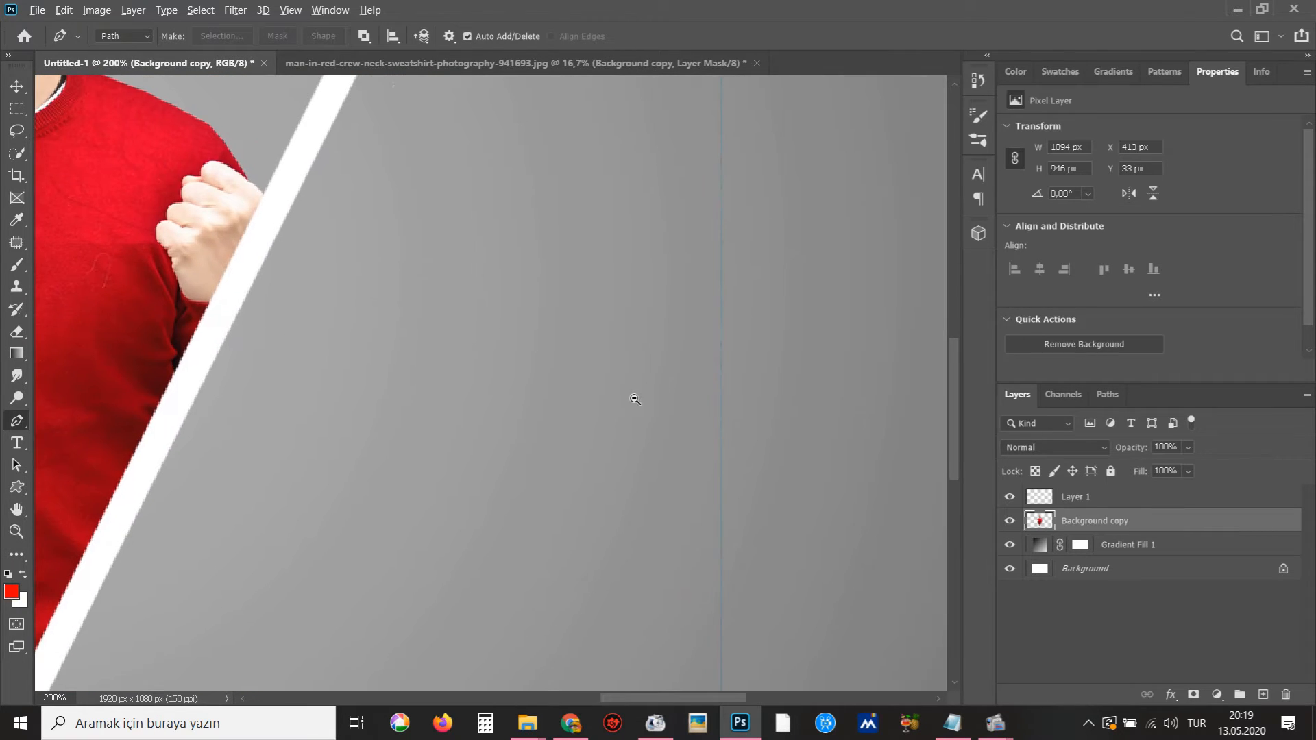
ctrl+alt+click(636, 400)
ctrl+alt+click(637, 402)
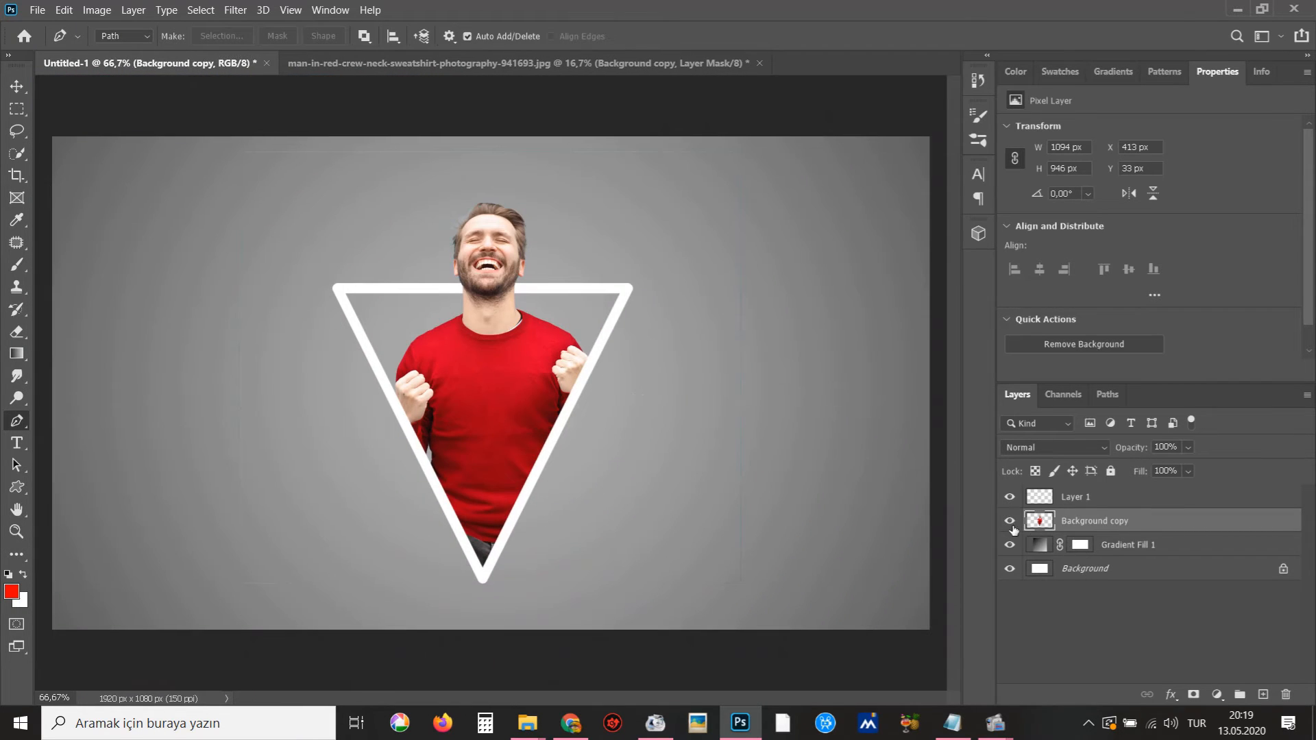
ctrl+click(709, 397)
ctrl+click(714, 405)
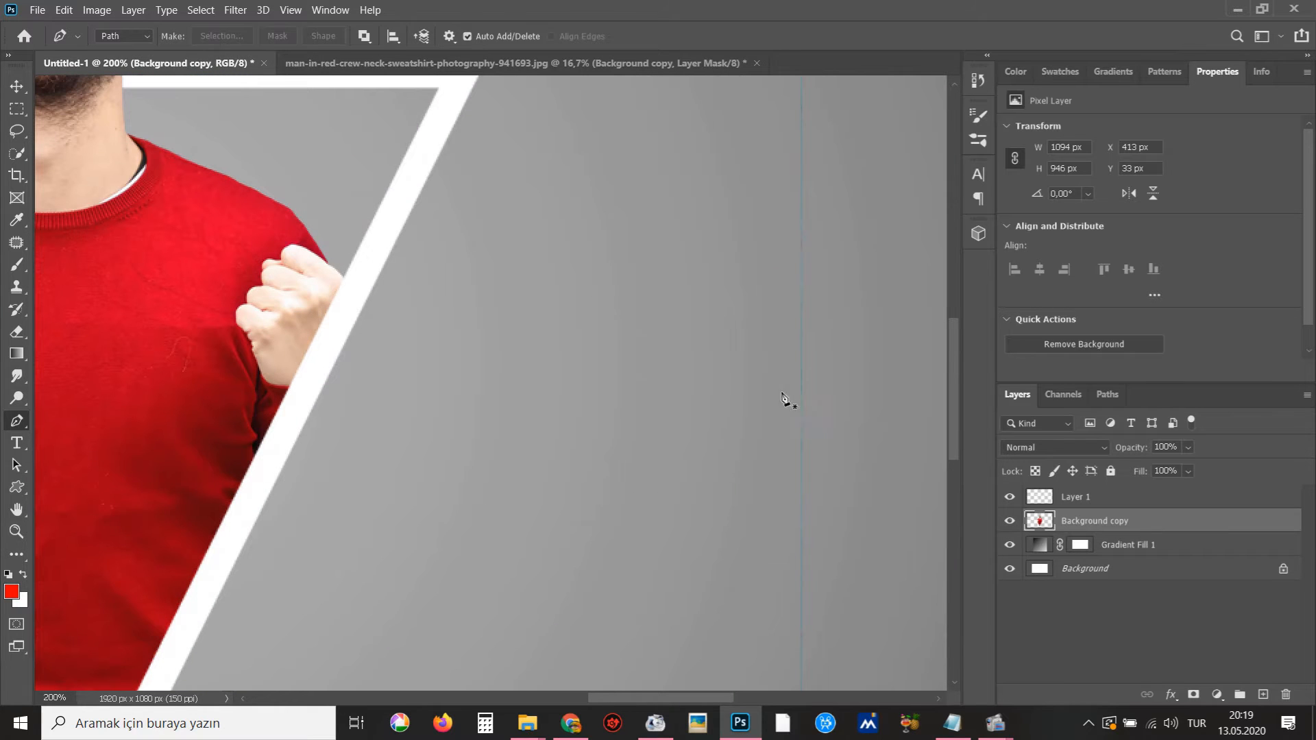
Try to shift the man's Background copy layer slightly up and to the right
key(v)
drag(341, 337, 398, 319)
key(ctrl+z)
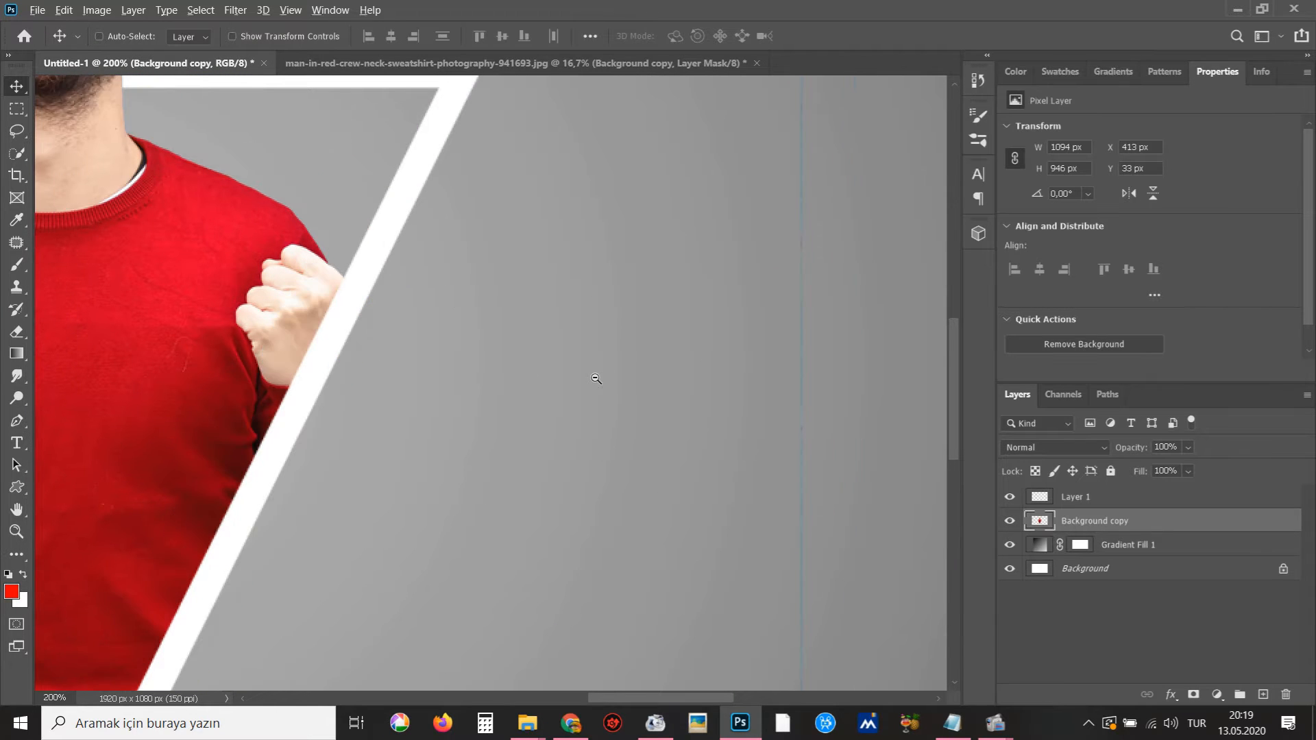
Frame the man and triangle with a rectangular marquee about 920 × 933 px and delete the stray Background copy pixels outside it
ctrl+alt+click(595, 376)
ctrl+alt+click(595, 377)
ctrl+alt+click(597, 378)
key(m)
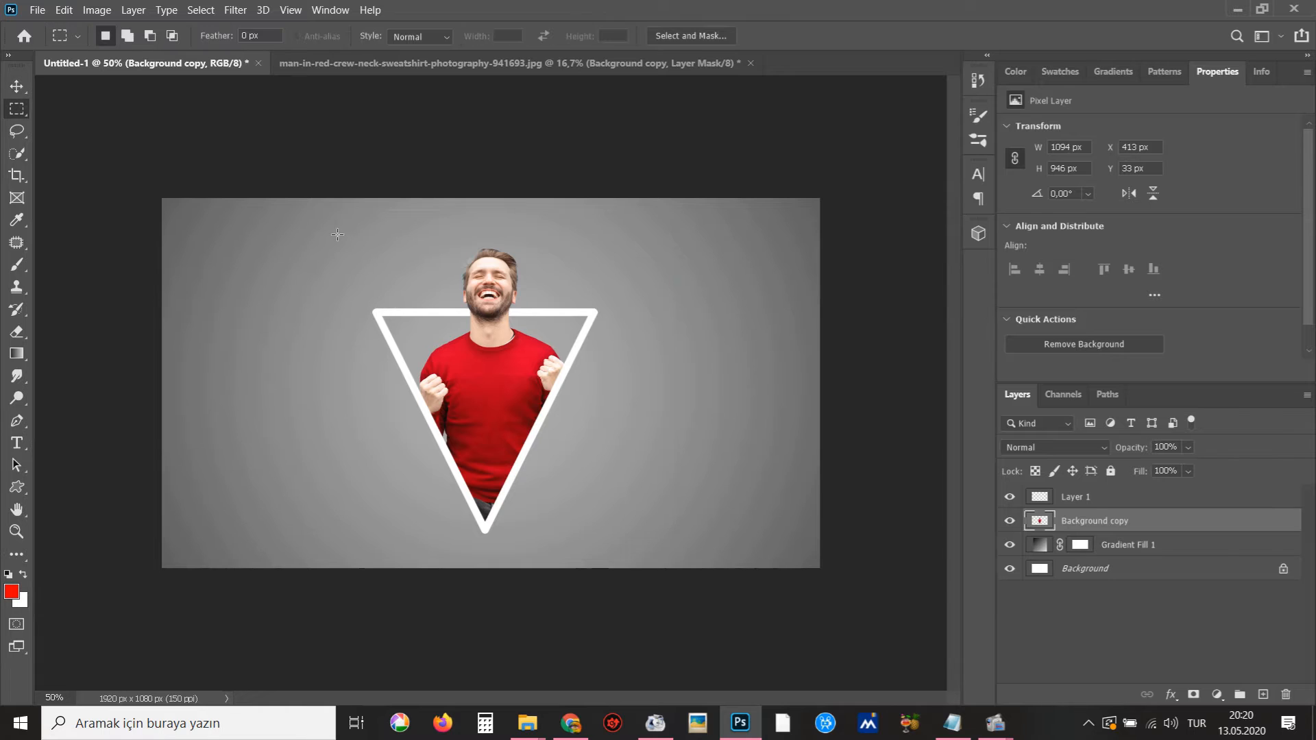
drag(334, 229, 650, 549)
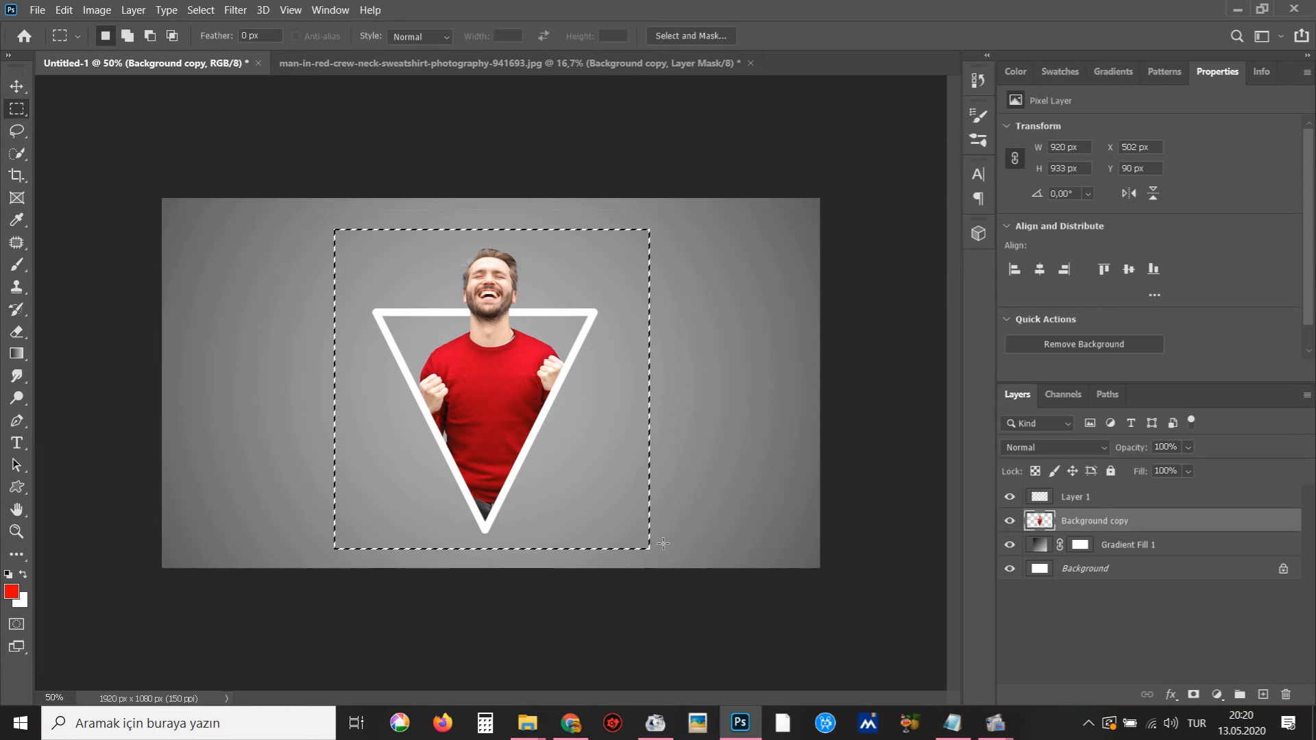
key(ctrl+d)
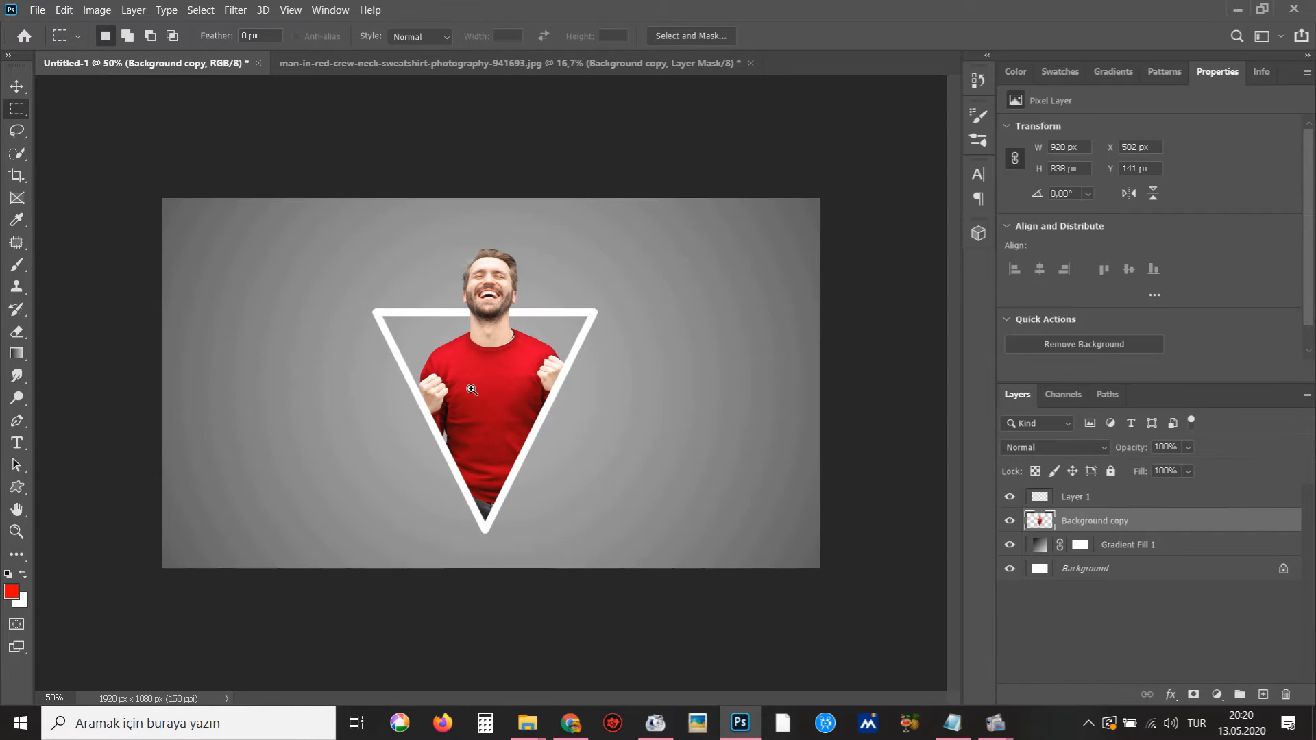
Move Layer 1 and Background copy together so the man and triangle sit slightly lower and further right on the canvas
key(ctrl+plus)
key(v)
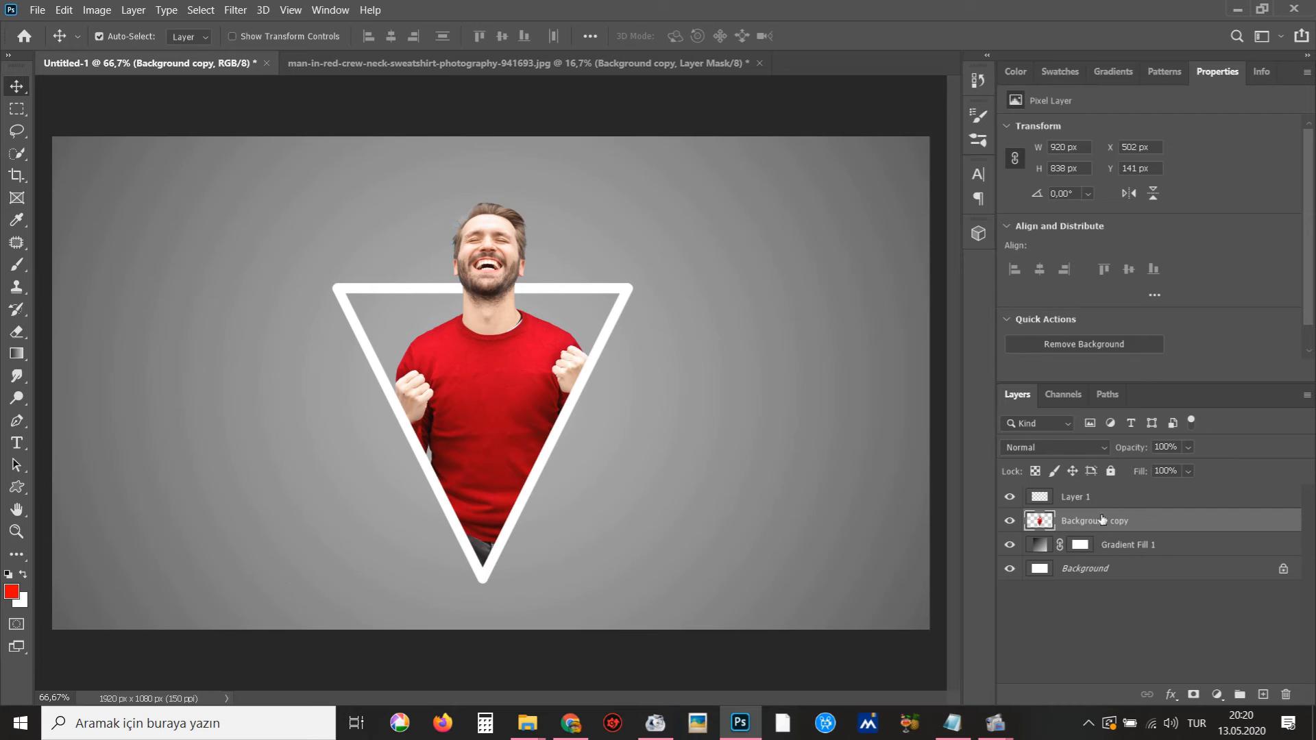
ctrl+click(1064, 495)
drag(552, 410, 561, 398)
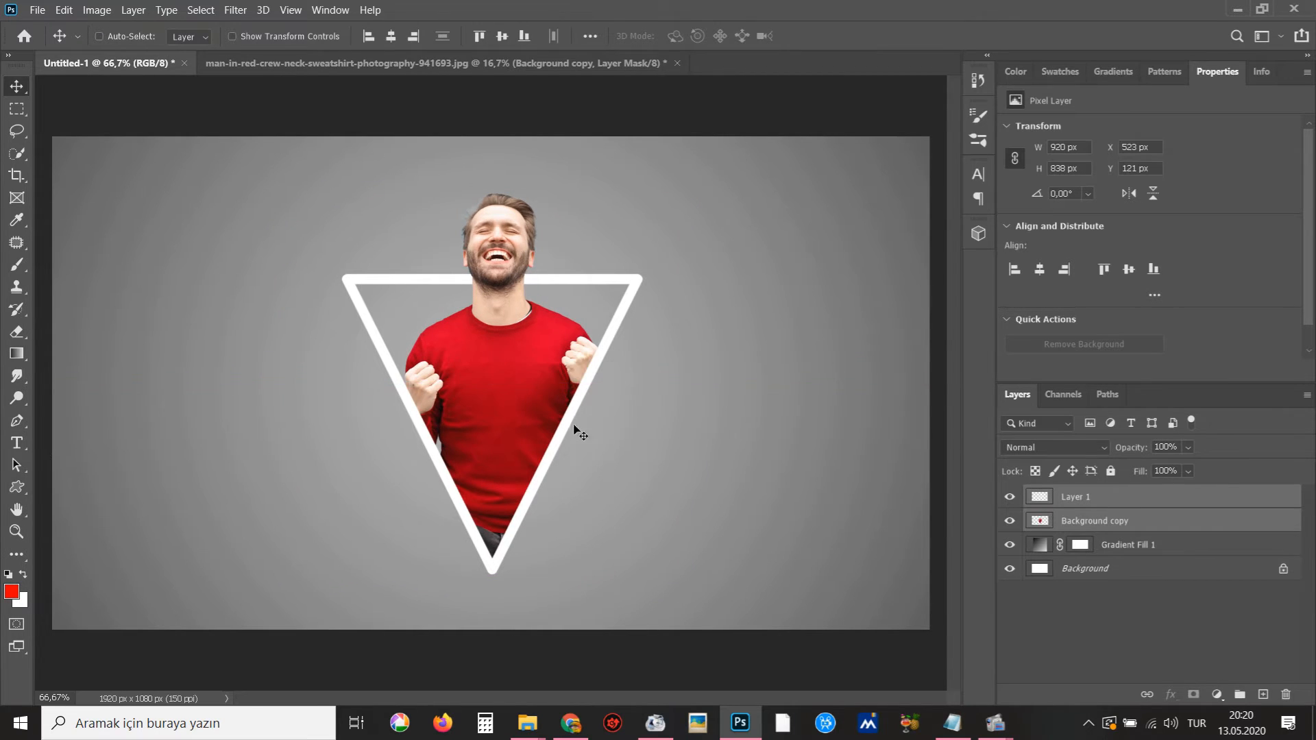
click(1103, 507)
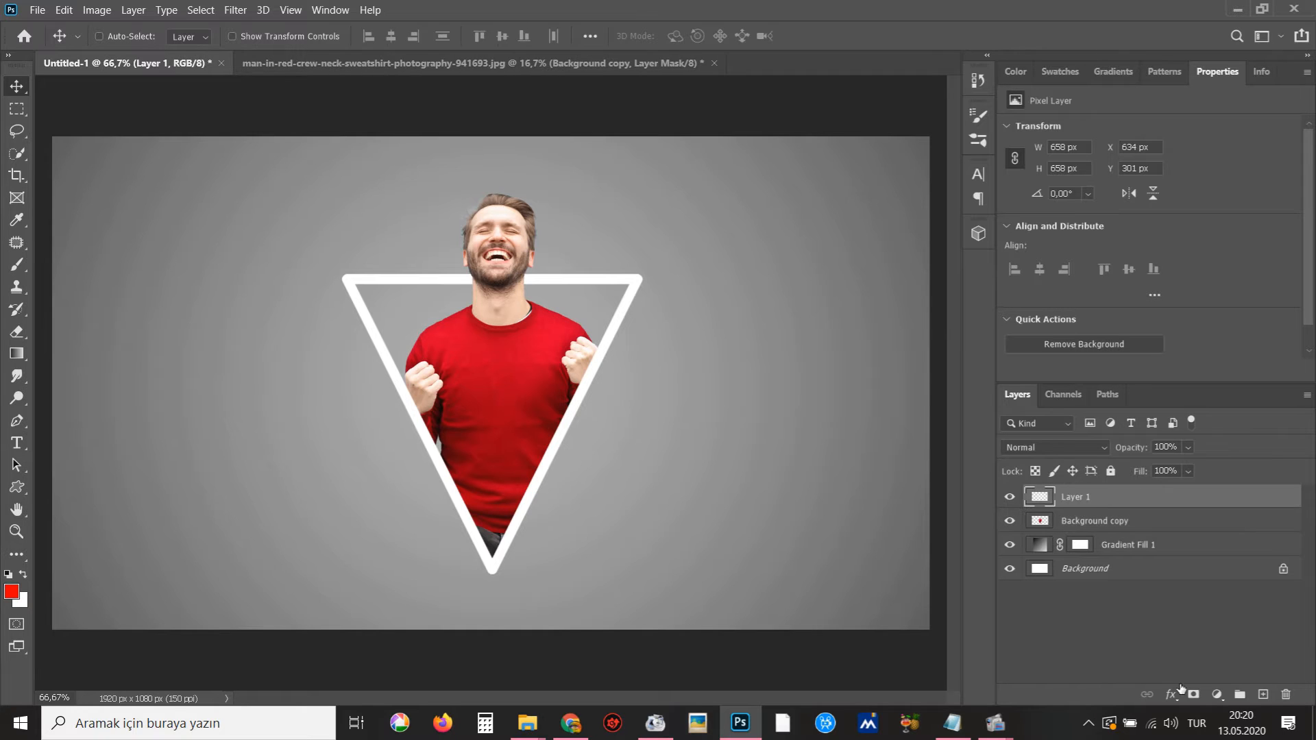
ctrl+click(1109, 522)
drag(497, 309, 496, 340)
Scale the man and triangle down together to about 894 × 814 px with Free Transform
key(ctrl+t)
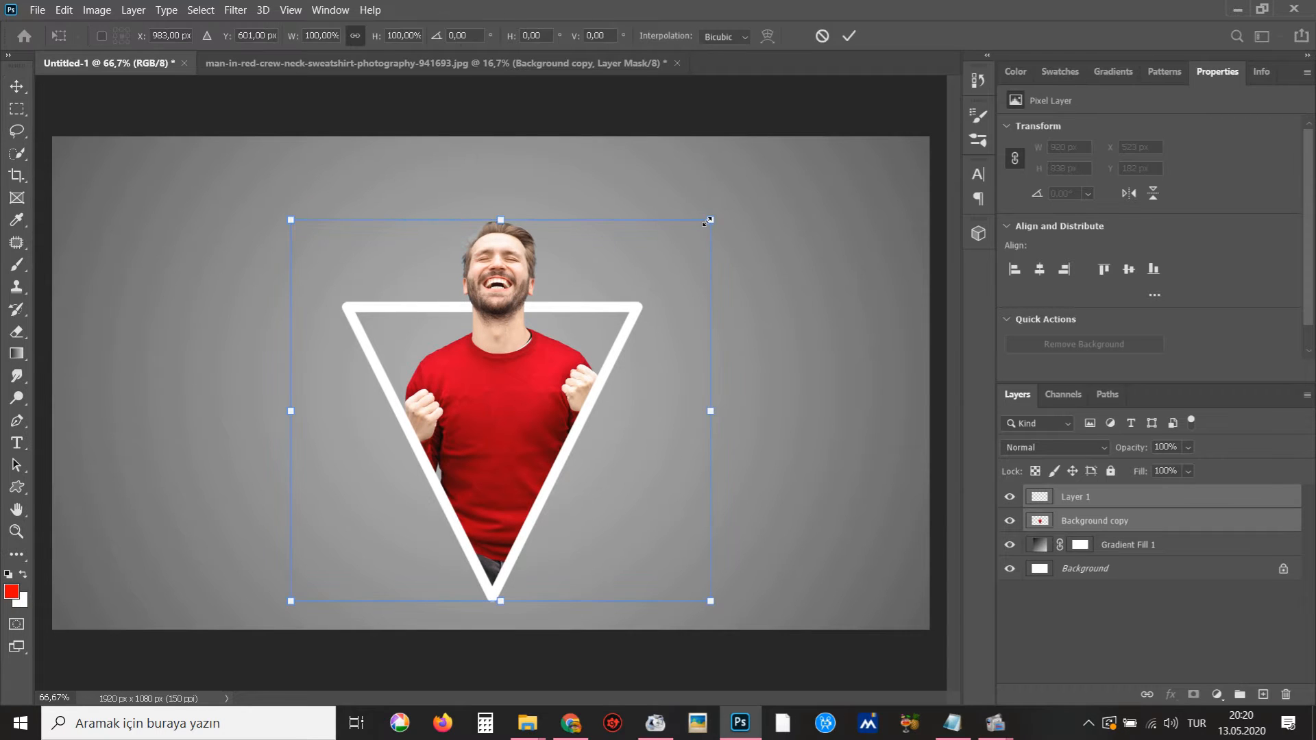
drag(708, 221, 704, 226)
key(Return)
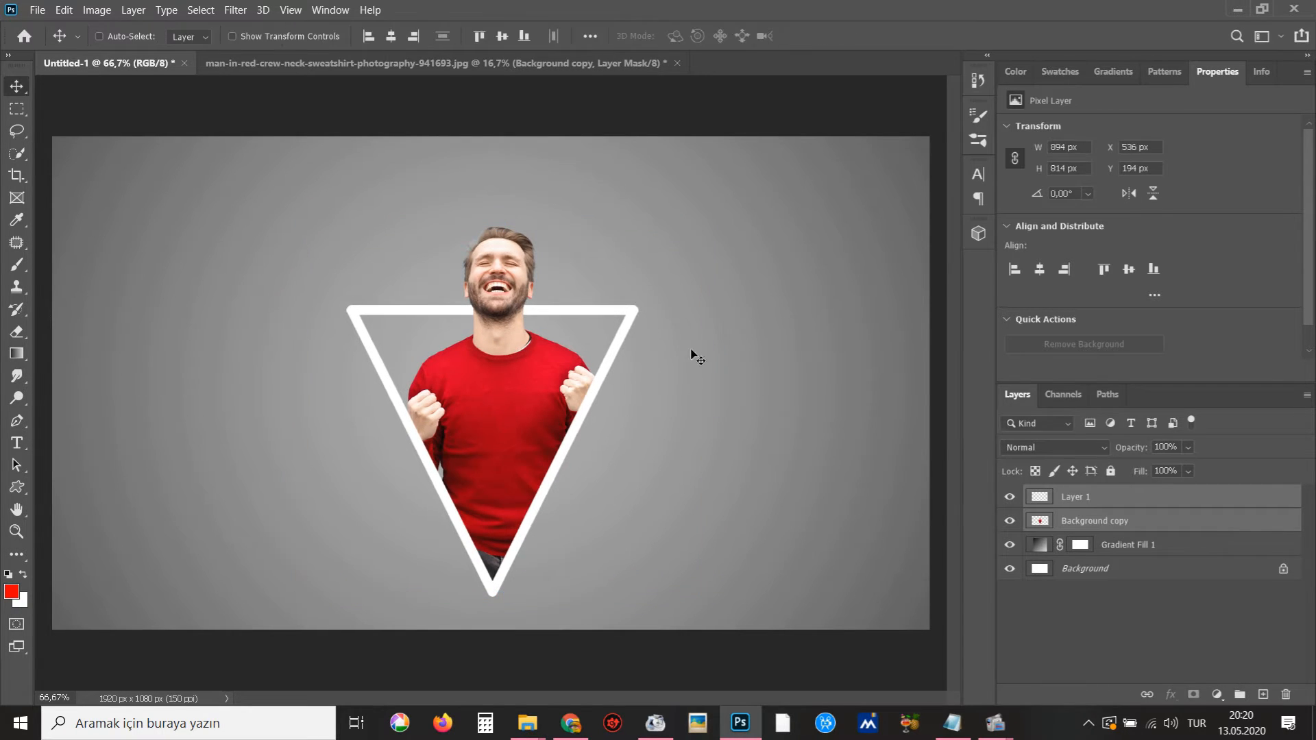
Add an Outer Glow effect to the triangle on Layer 1 with its opacity at 100%
click(1112, 525)
click(1100, 499)
click(1171, 694)
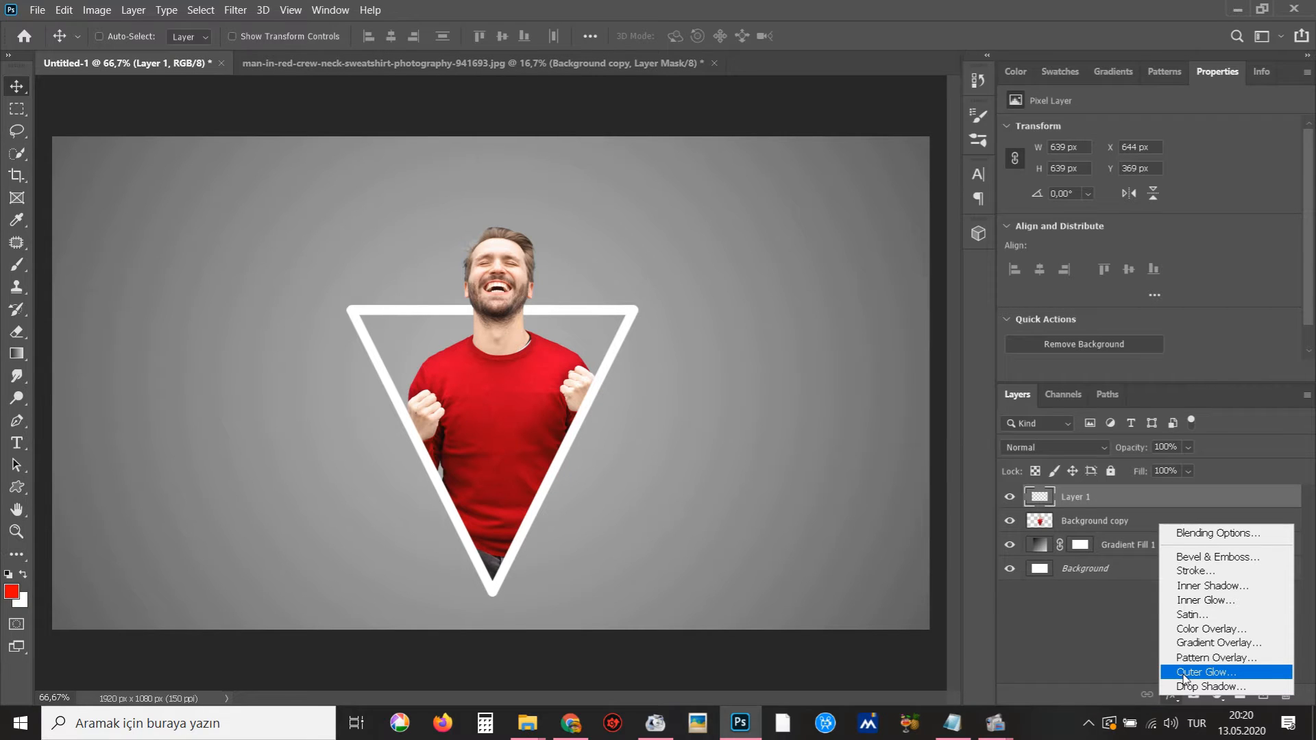
click(1183, 678)
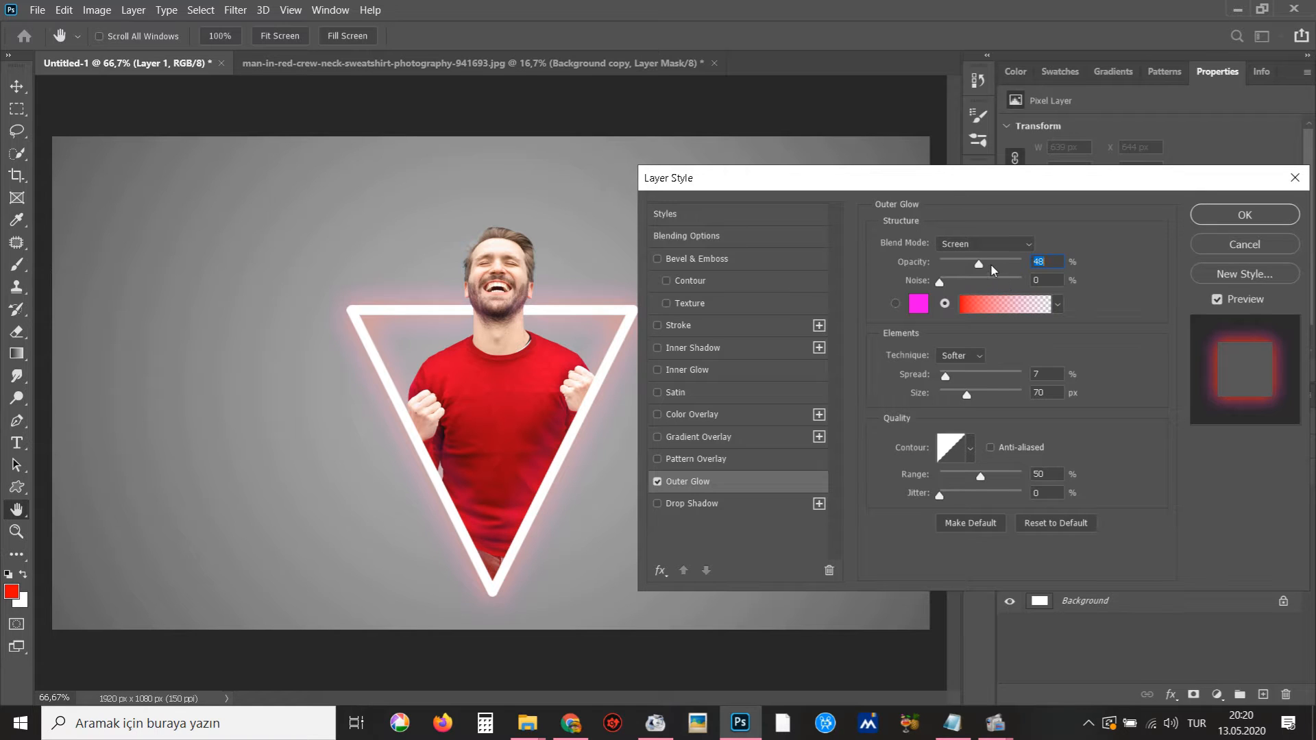
drag(994, 269, 1045, 265)
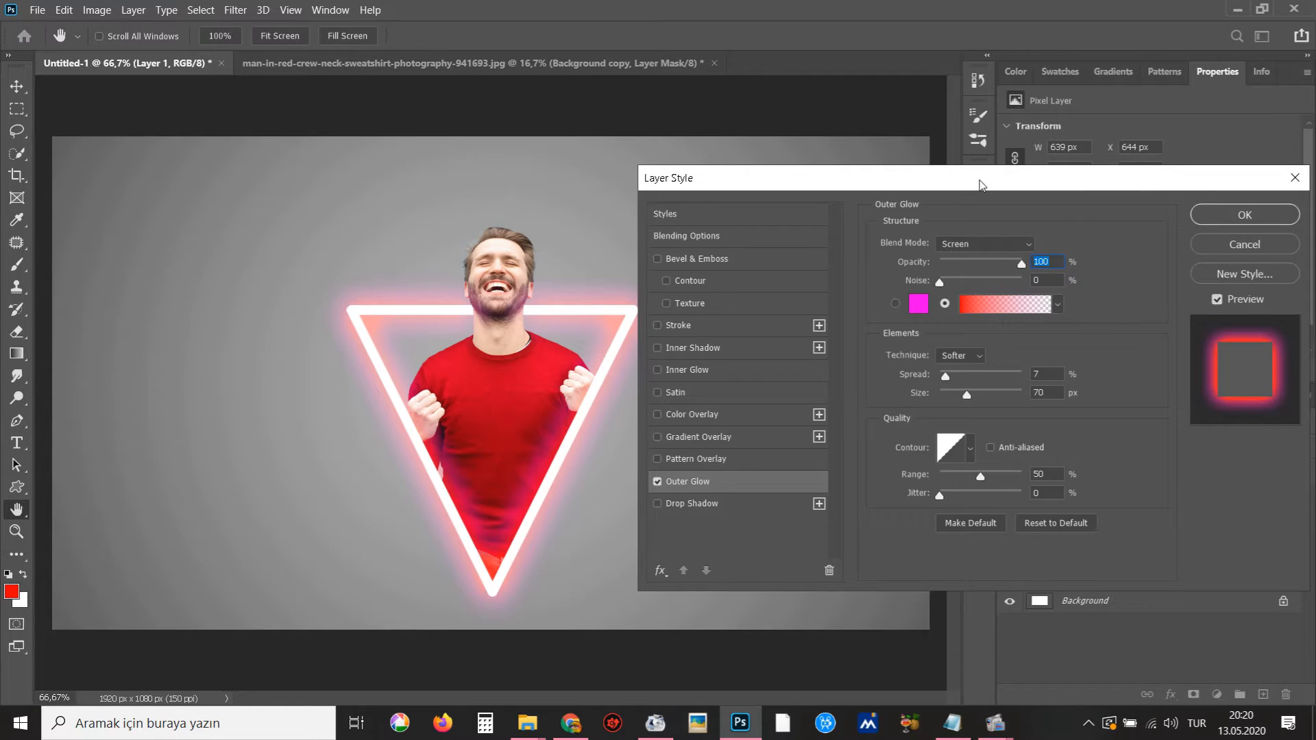
drag(982, 183, 1040, 159)
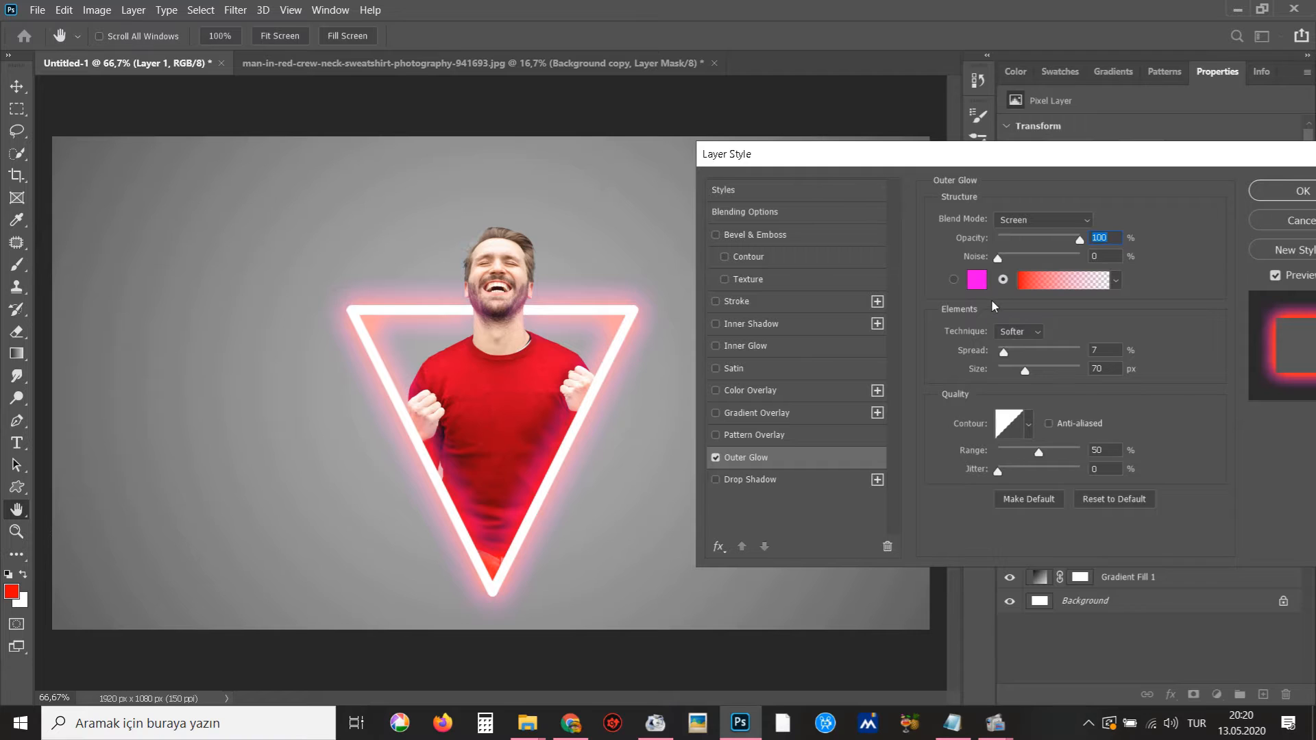
Change the Outer Glow colour to a bright blue and set its size to 35 px
click(976, 280)
drag(1094, 371, 1104, 332)
click(1245, 248)
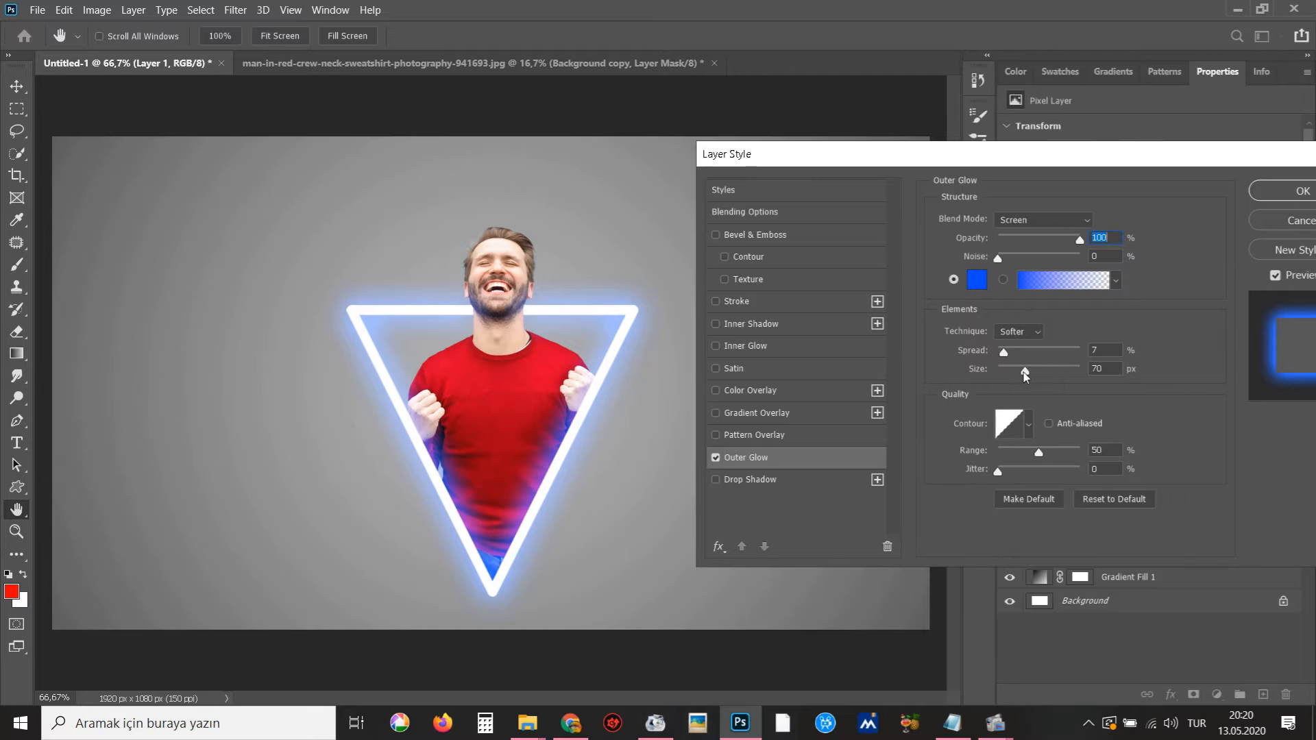
drag(1024, 370, 1015, 372)
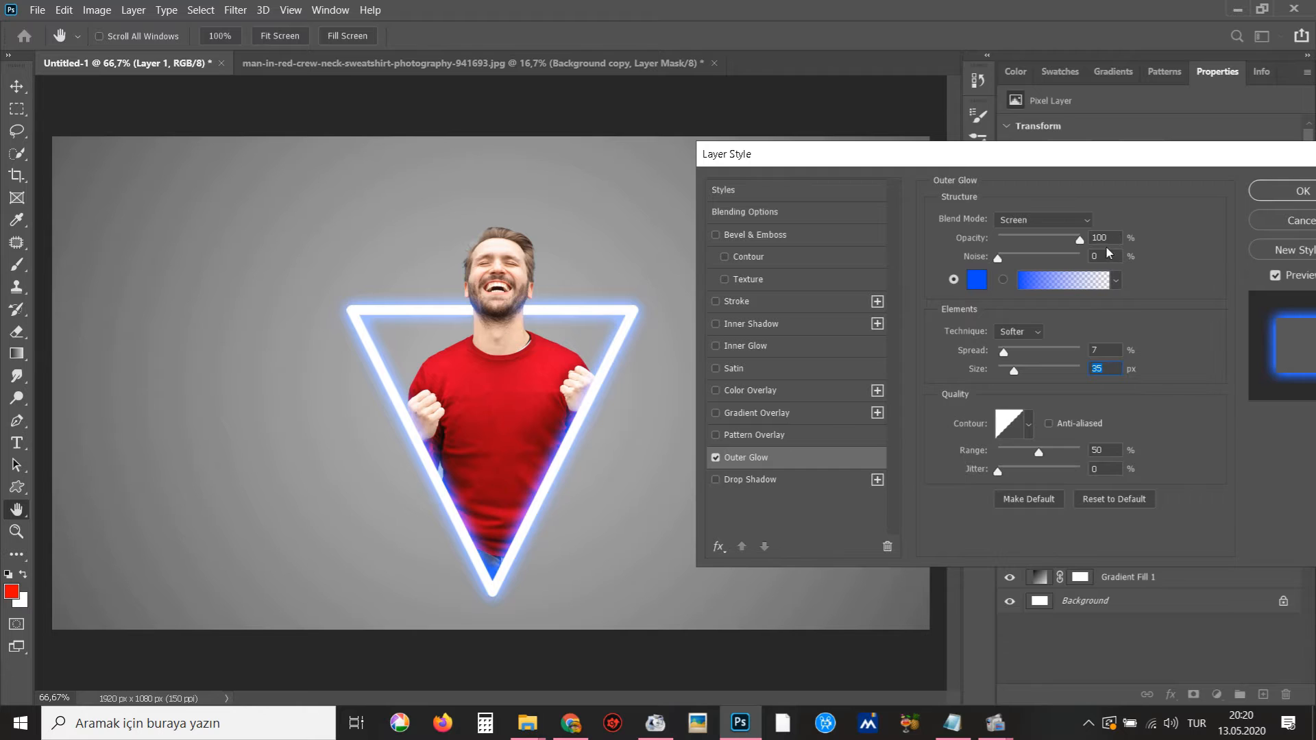
Try other Outer Glow blend modes such as Dissolve, Linear Dodge (Add), Overlay and Soft Light, and return to Screen
click(1053, 221)
click(1041, 244)
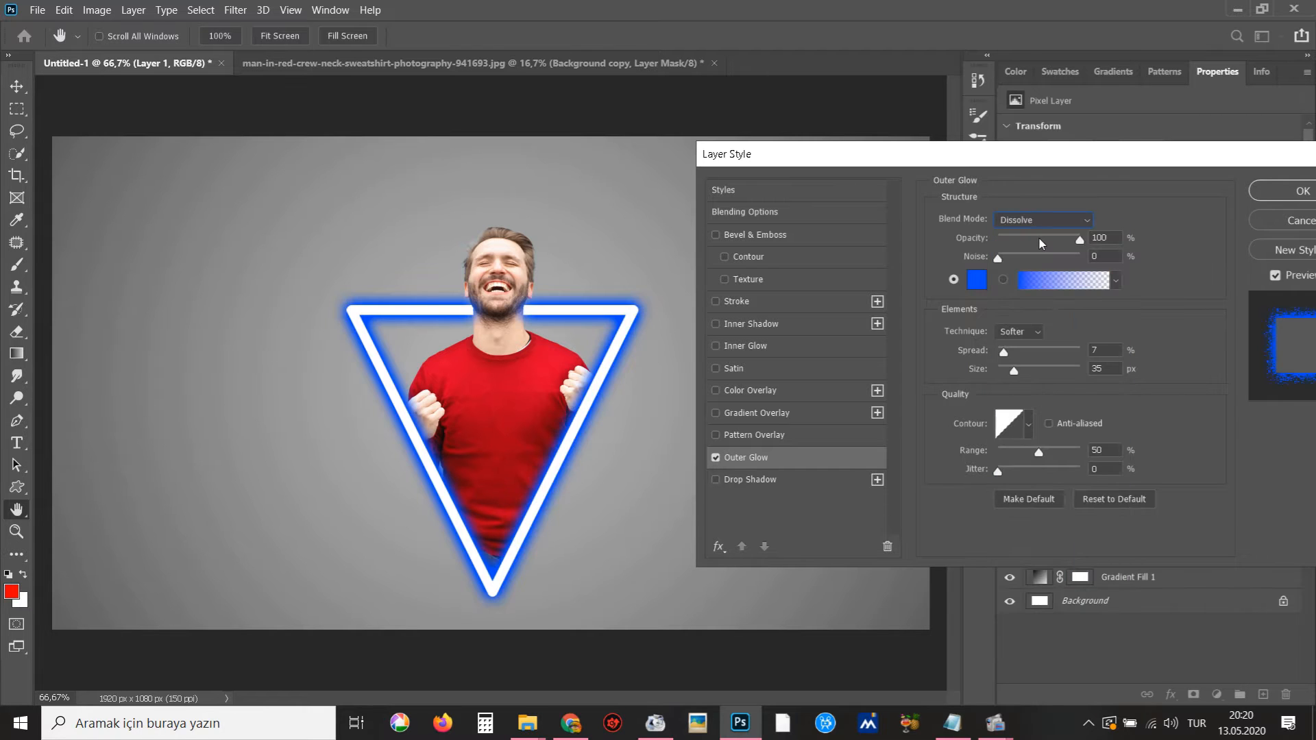
key(Down)
key(Down)
key(Down)
key(Down)
key(Down)
key(Down)
key(Down)
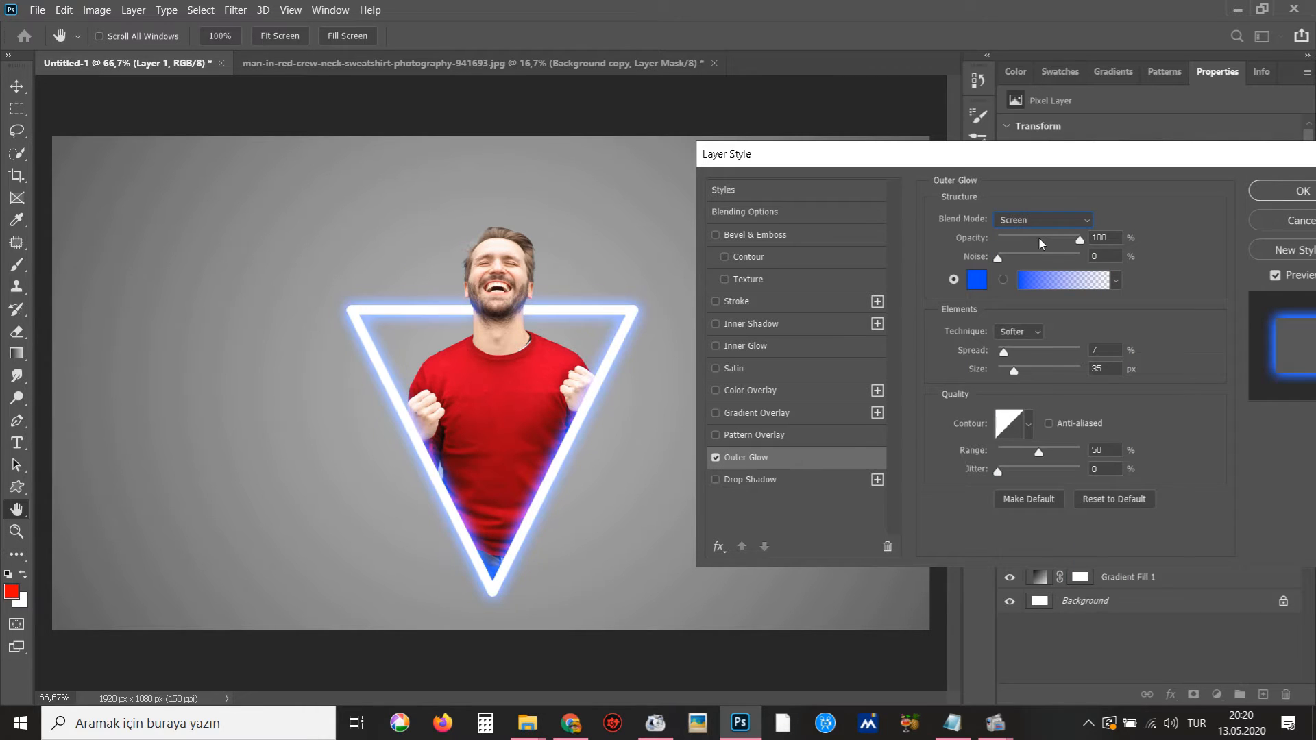
key(Down)
key(Down)
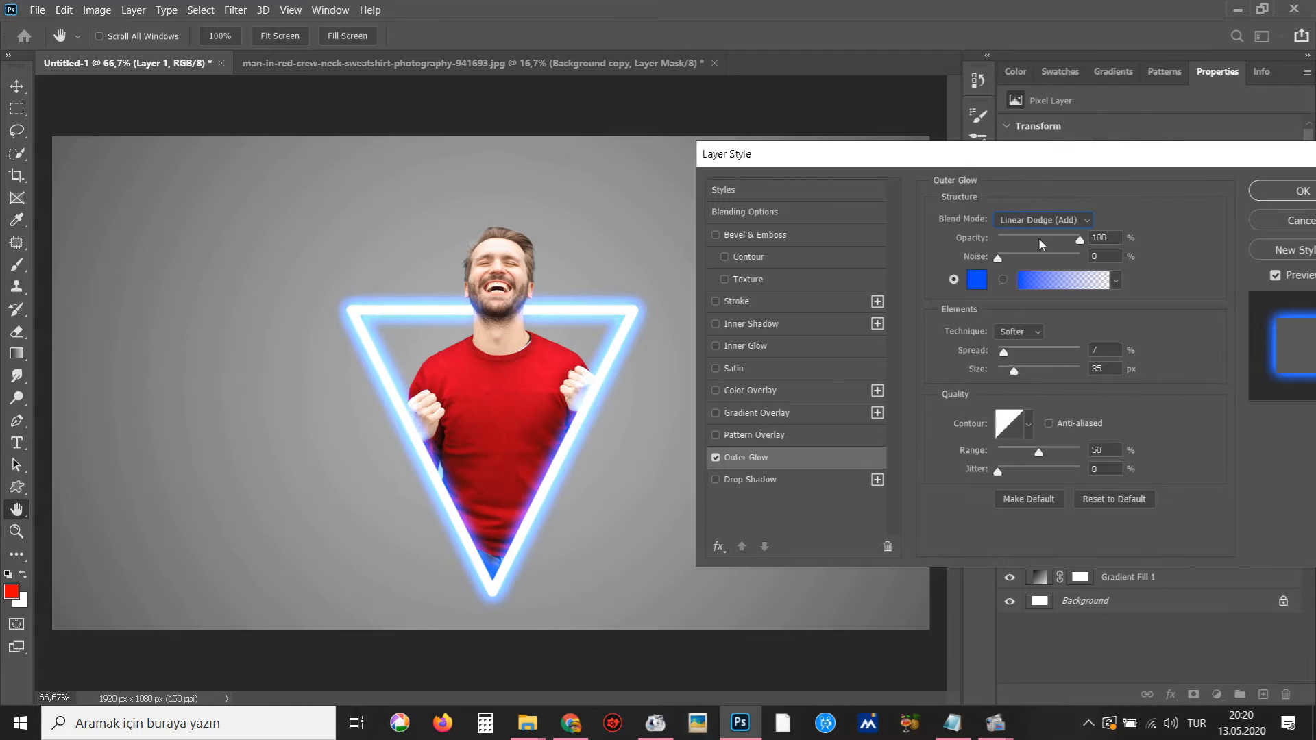
key(Down)
key(Down)
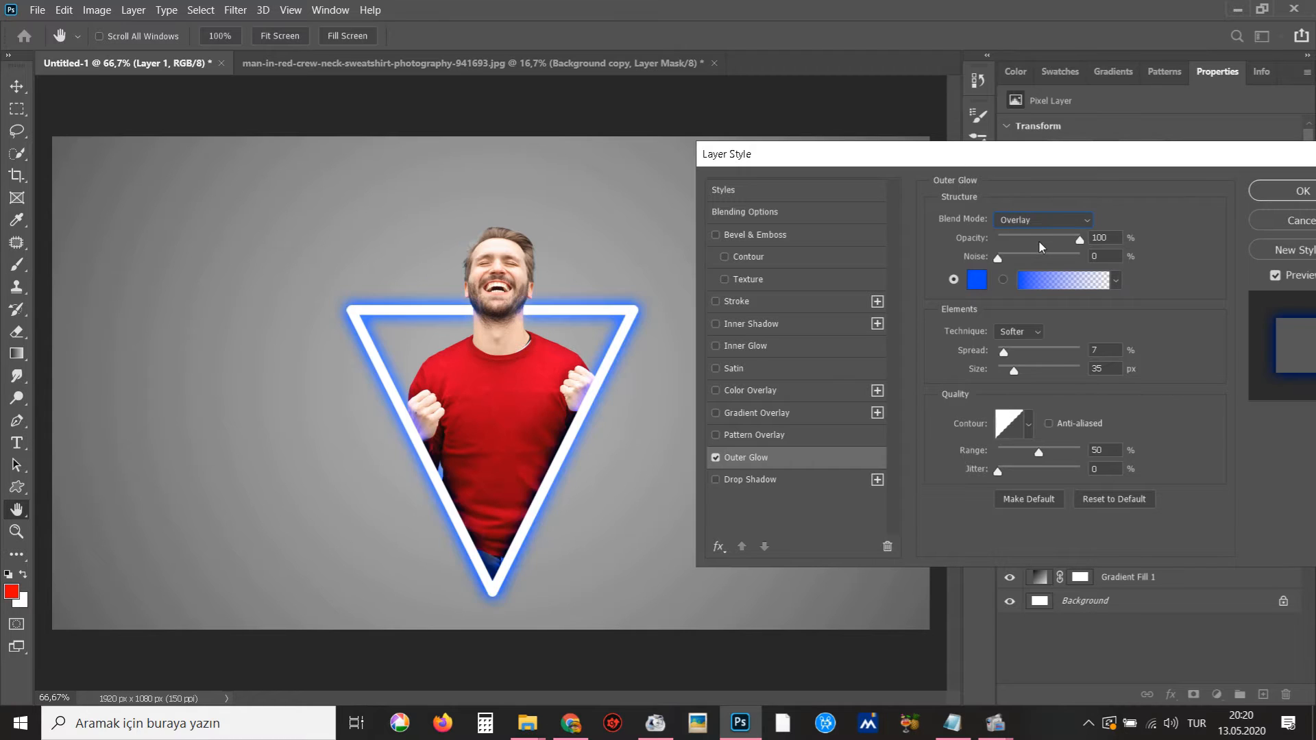
key(Up)
key(Down)
key(Down)
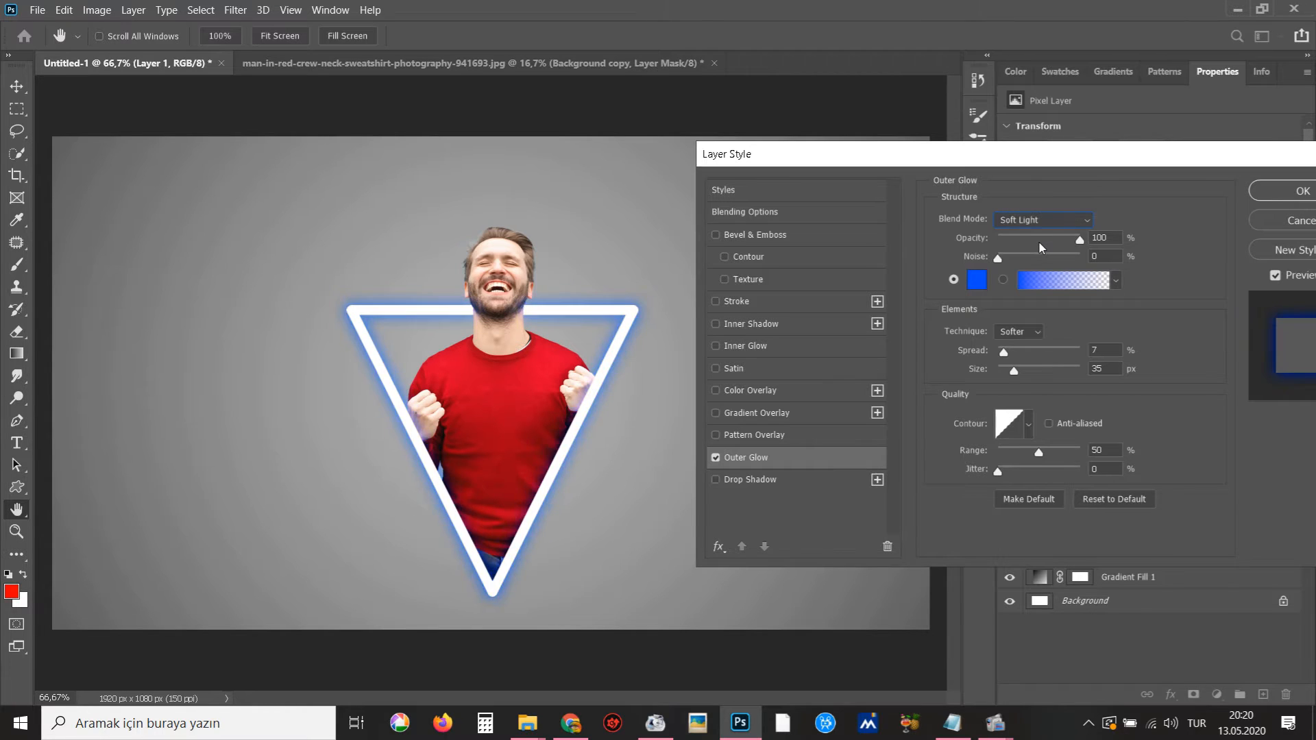
key(Down)
key(Up)
click(1043, 222)
click(1037, 365)
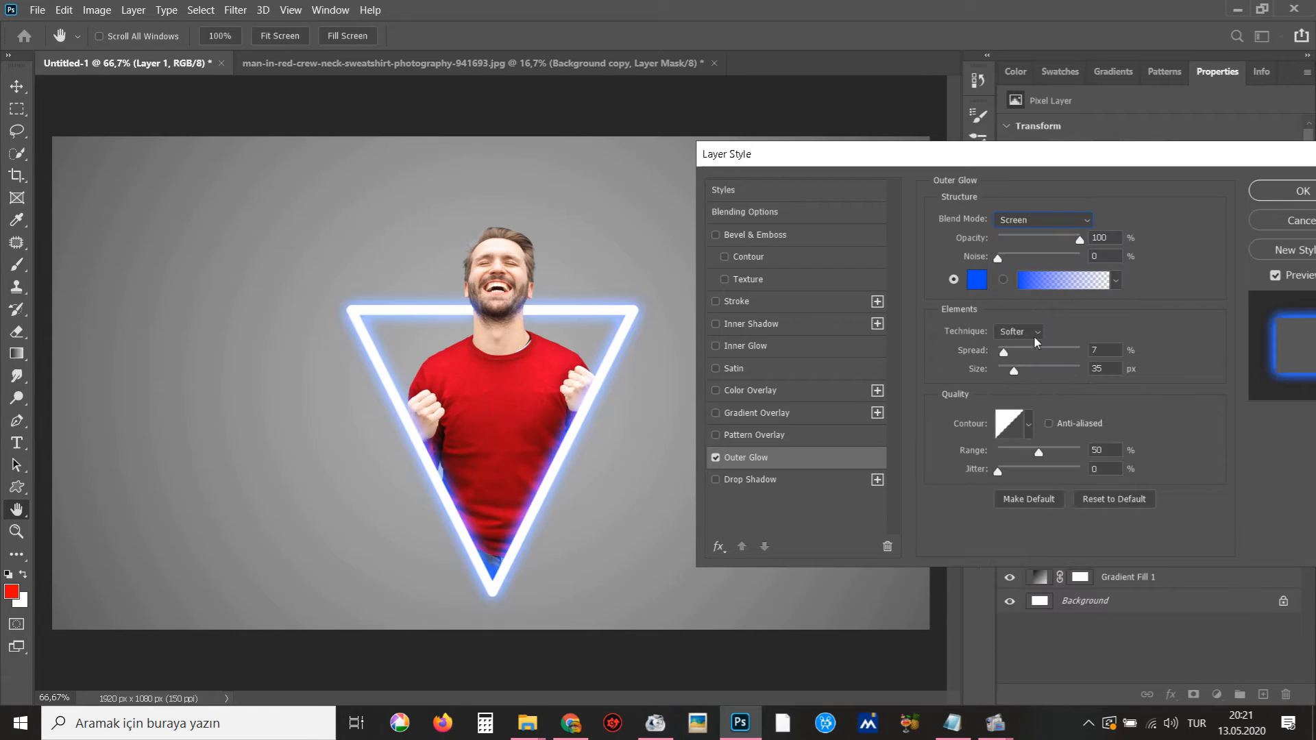
click(1041, 224)
click(1041, 223)
Apply the layer style and convert Layer 1's Outer Glow effect into a separate layer
click(1279, 192)
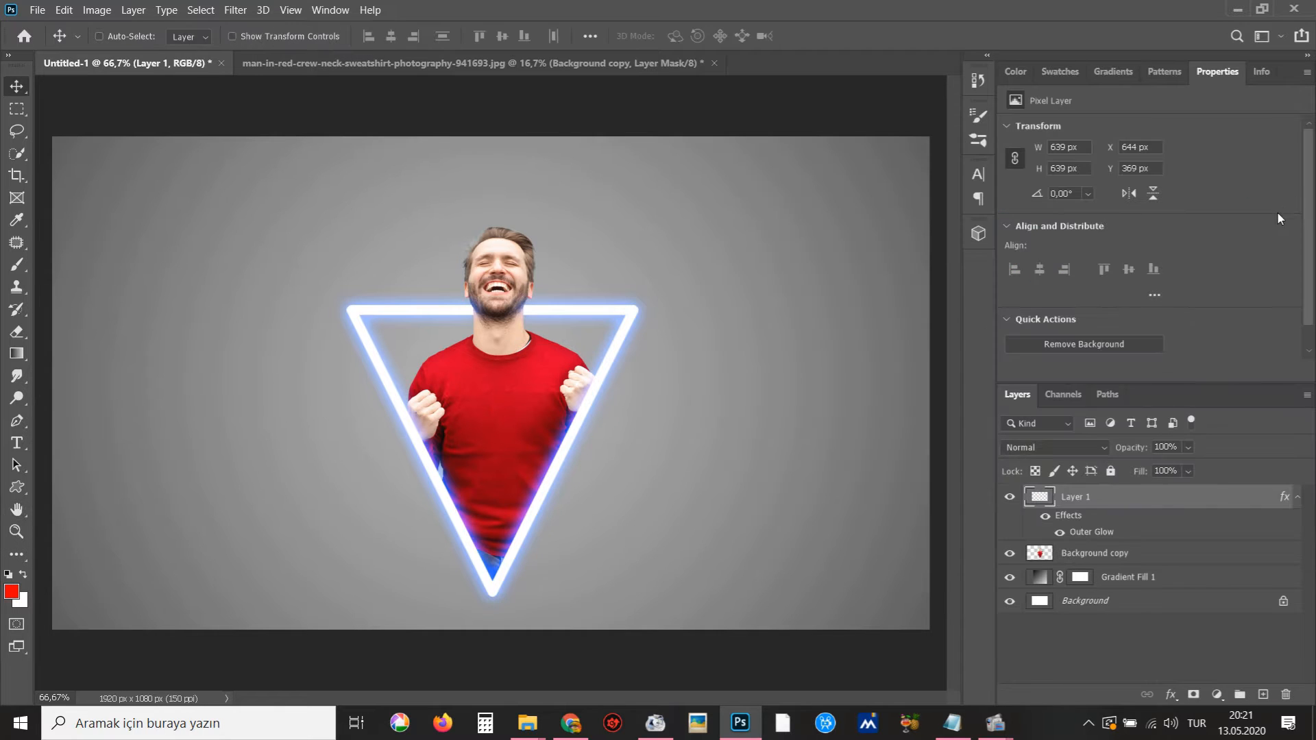
right_click(1085, 529)
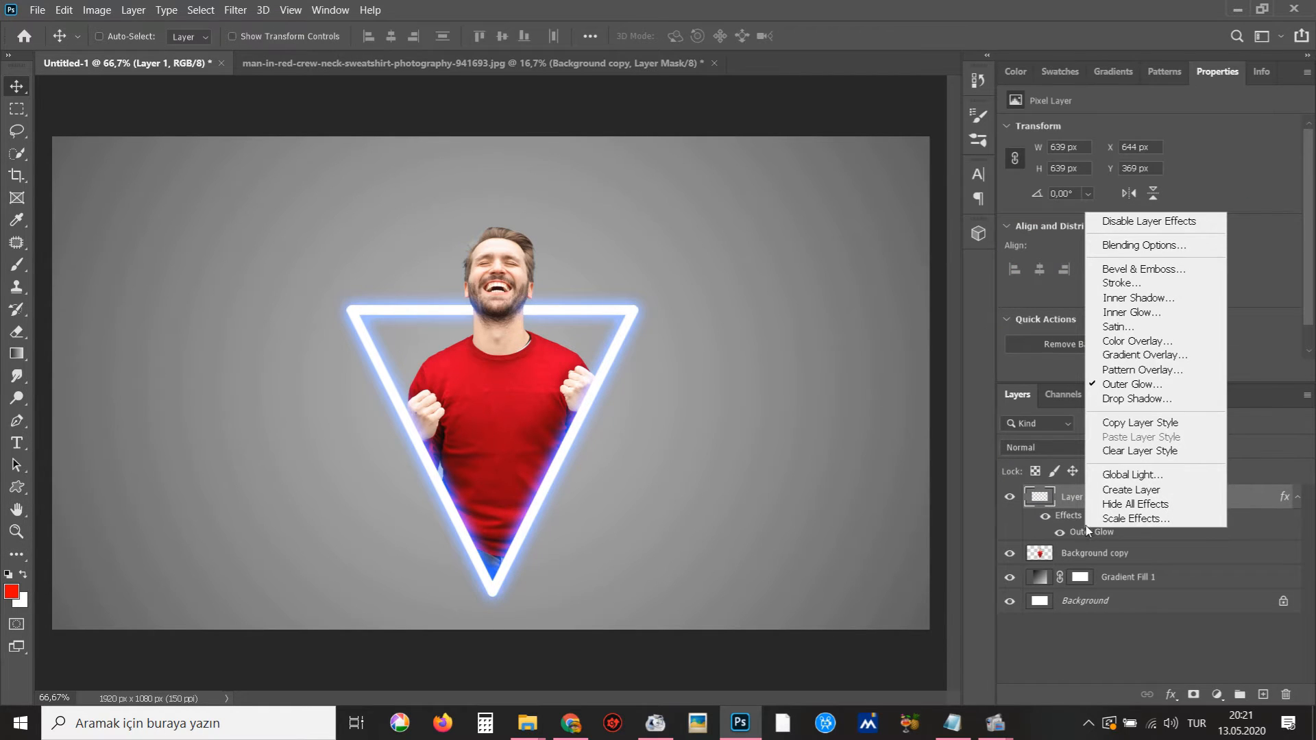
click(1110, 491)
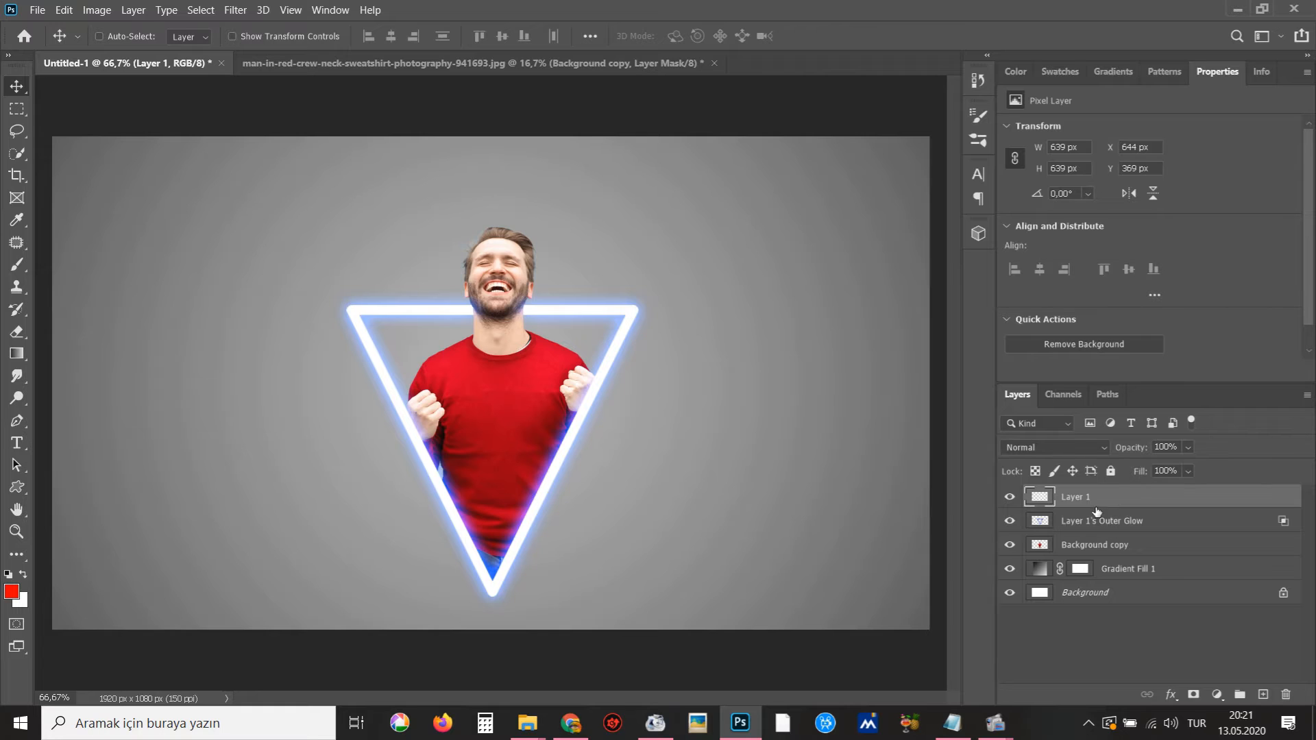
Add a layer mask to the separated Outer Glow layer and invert the mask to black
click(1057, 528)
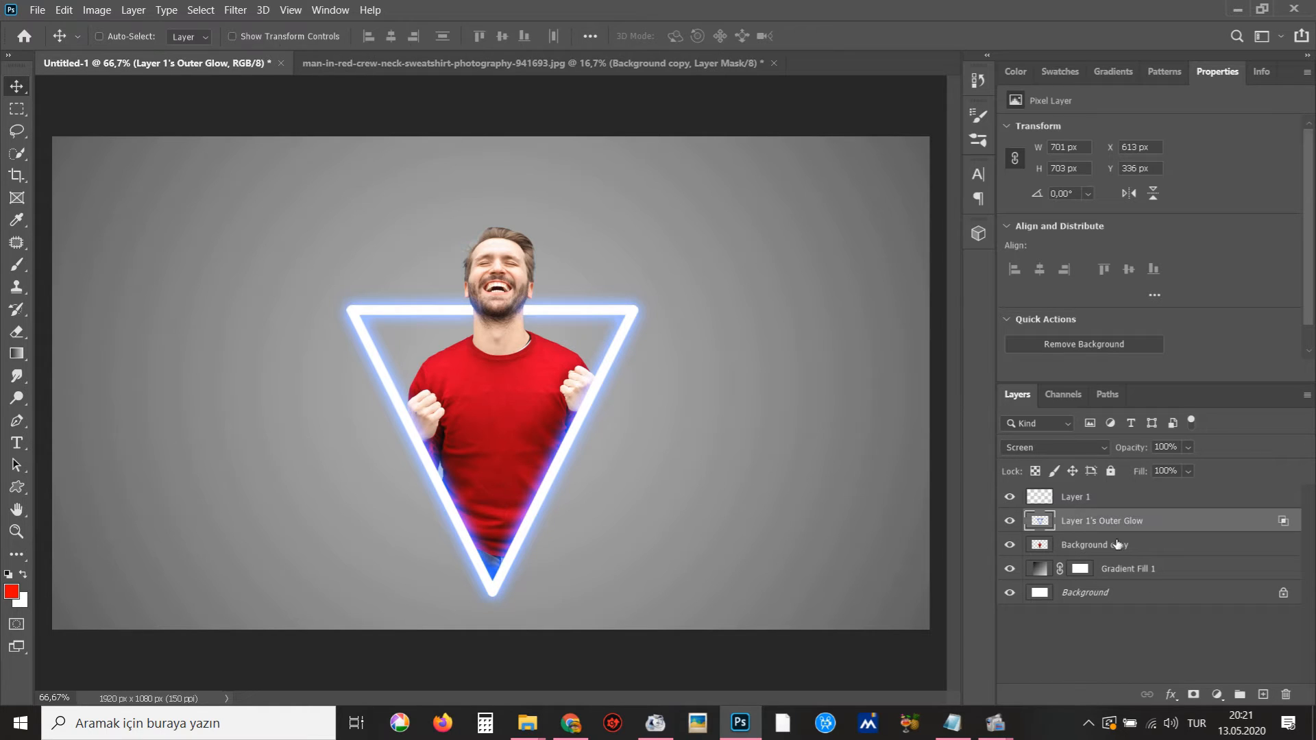
click(1198, 695)
key(ctrl+i)
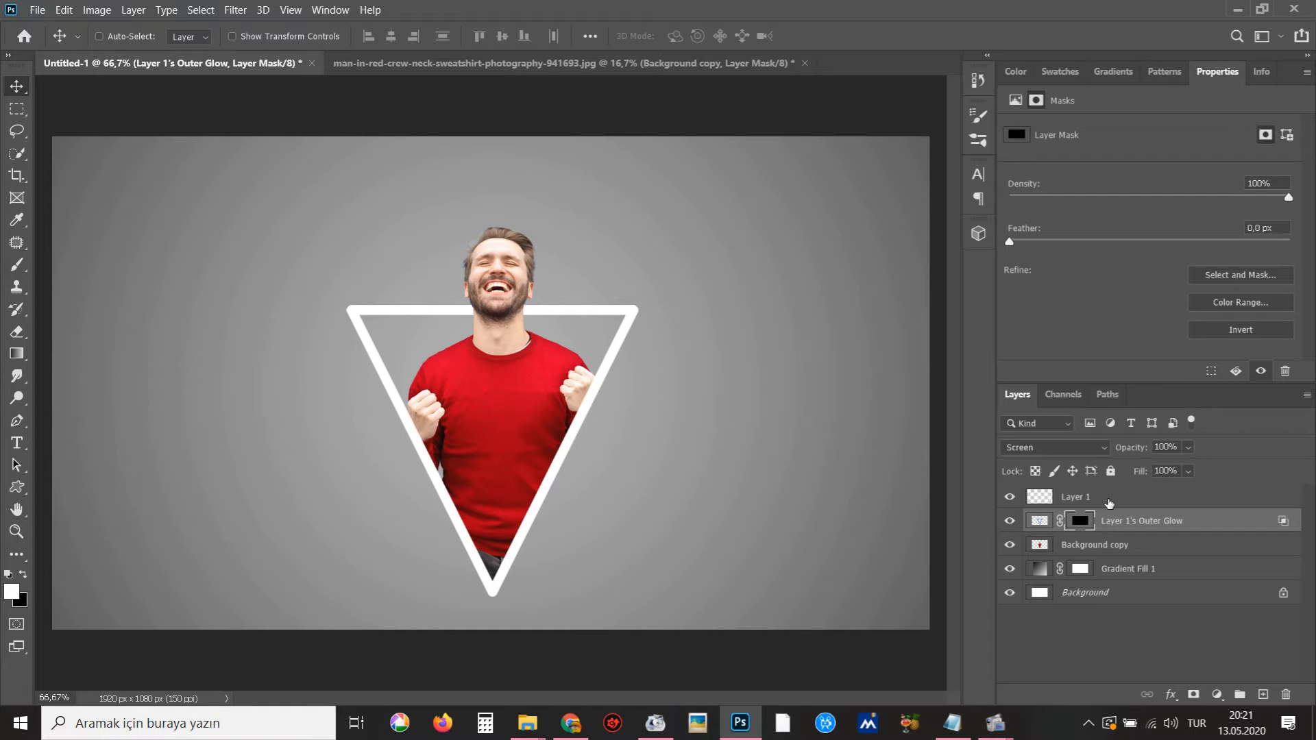
Add an Outer Glow to Layer 1 and change its colour to purple (c600ff)
click(1108, 501)
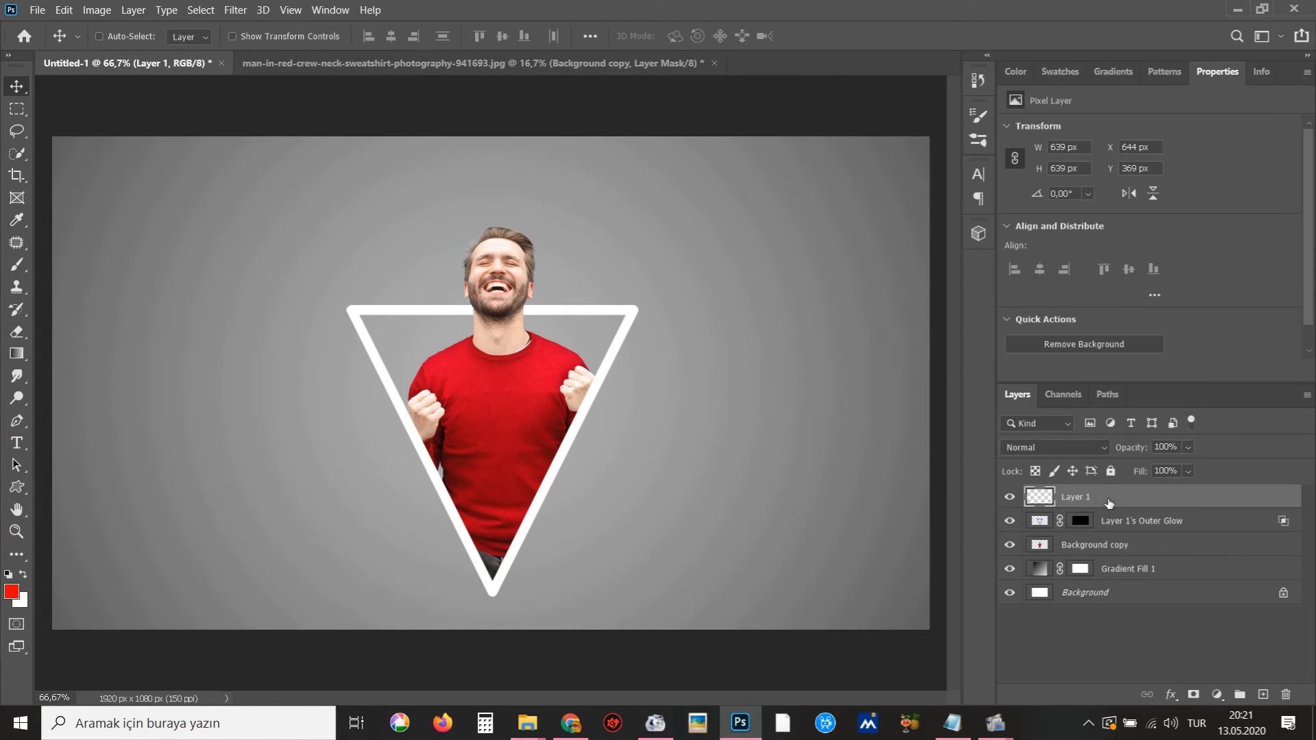
click(1169, 698)
click(1172, 689)
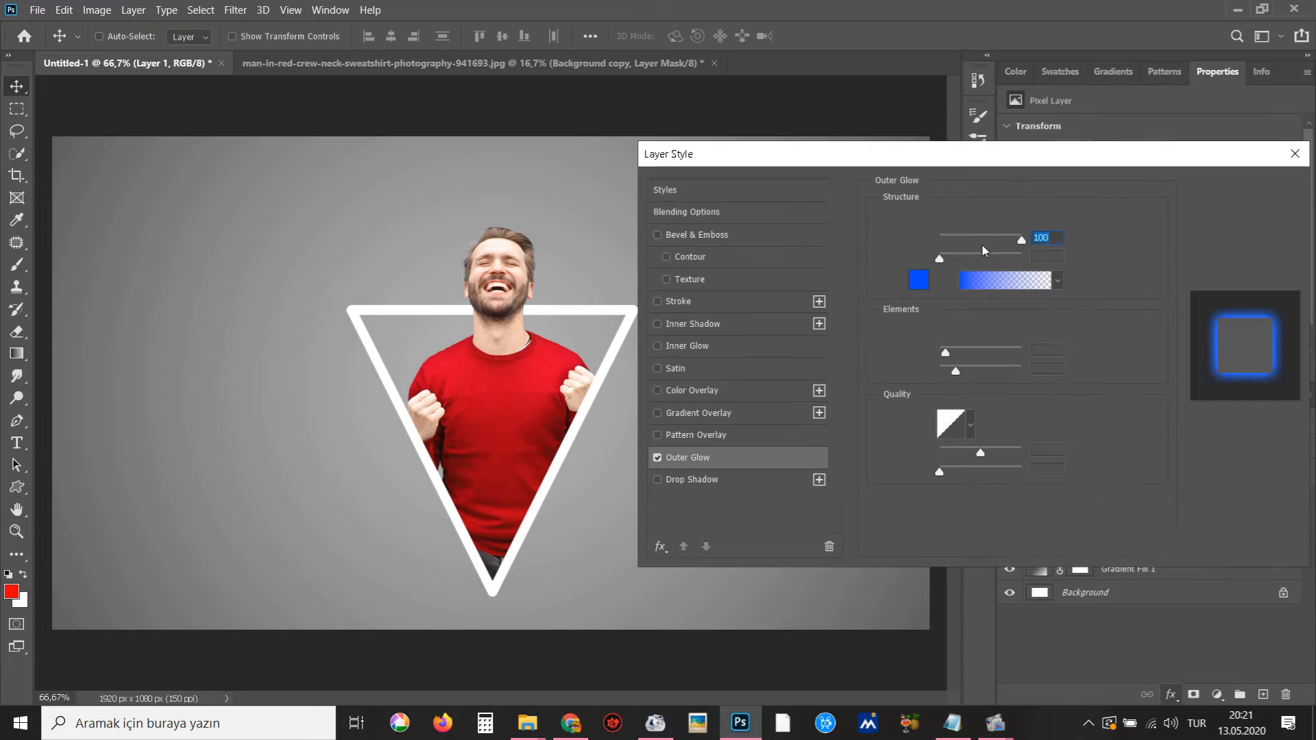
click(919, 280)
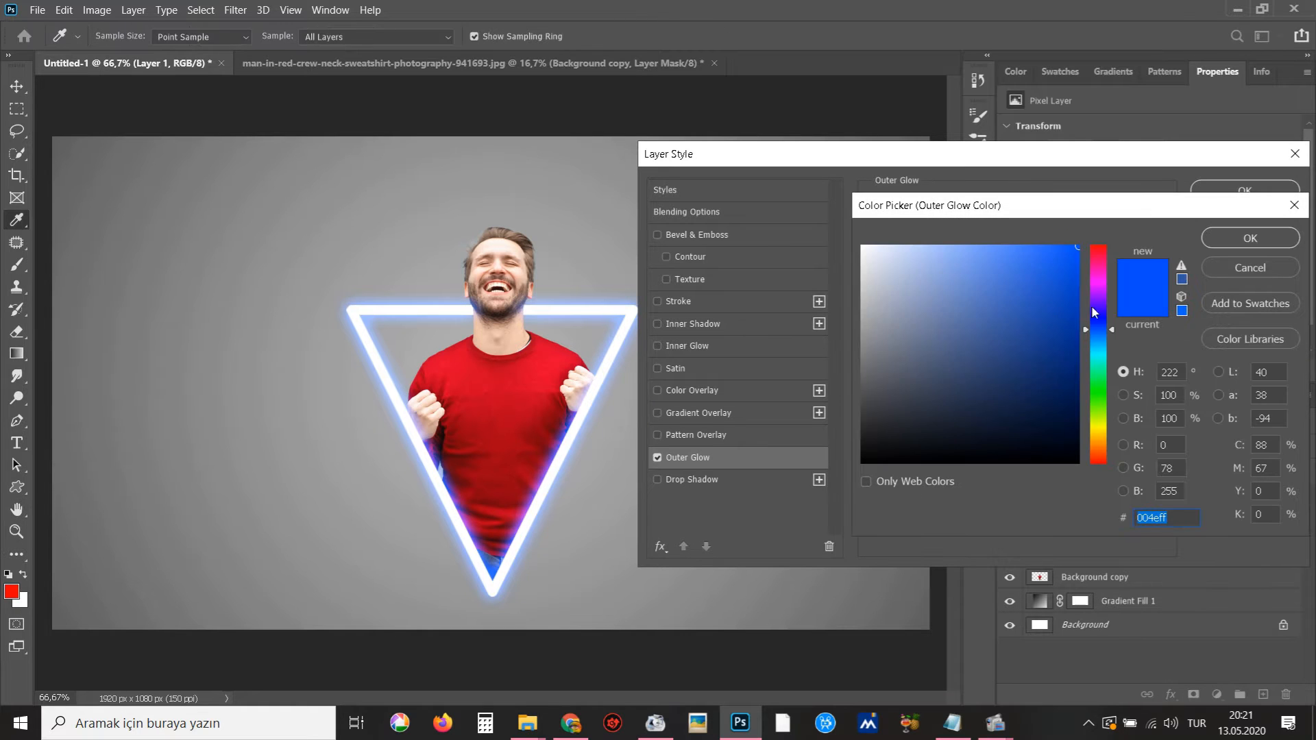
drag(1094, 312, 1096, 290)
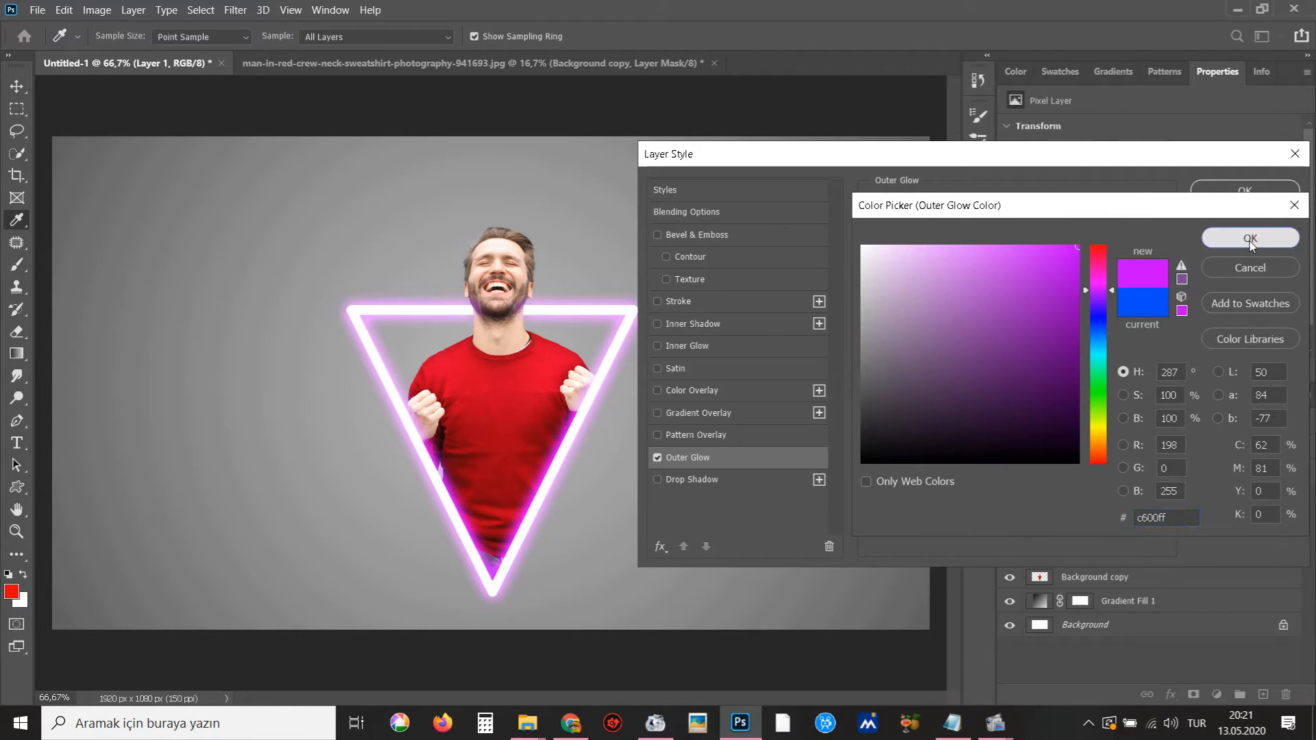
click(1249, 239)
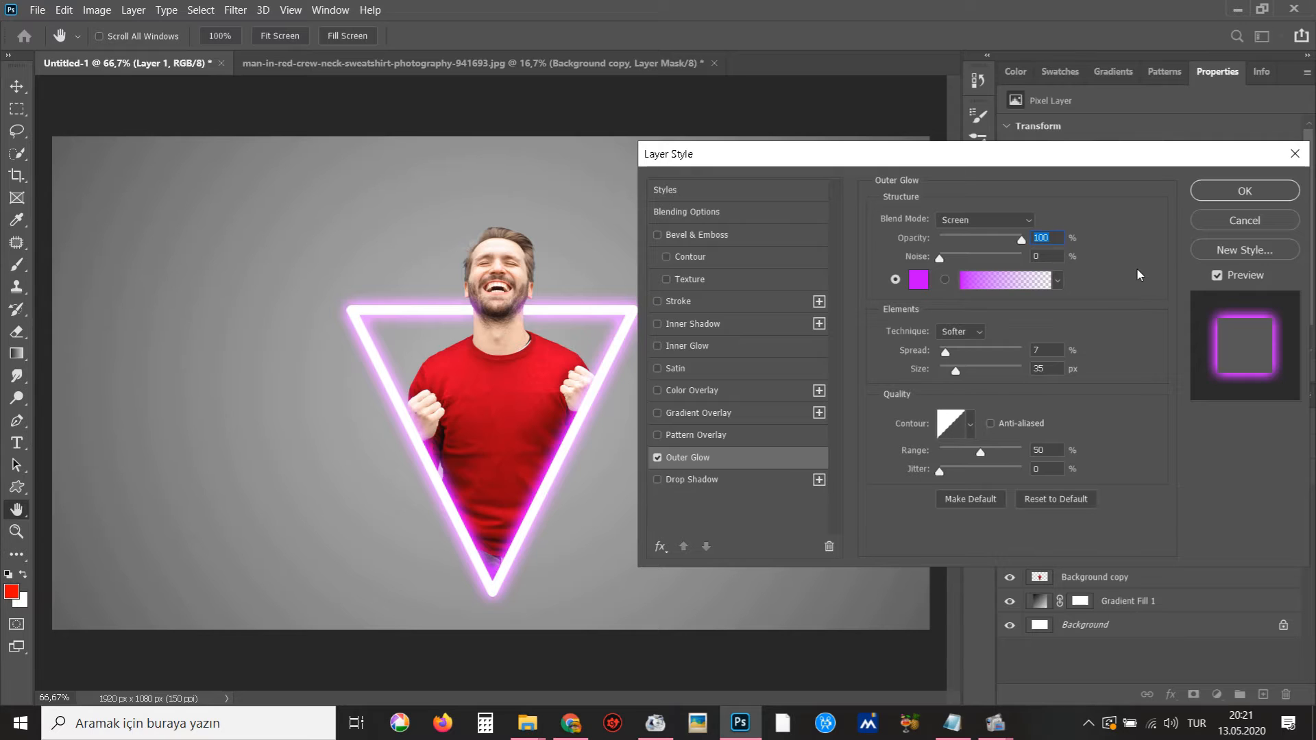
Set the Outer Glow range to 71%, try the Precise technique, return to Softer and apply the layer style
drag(981, 453, 1001, 459)
click(962, 332)
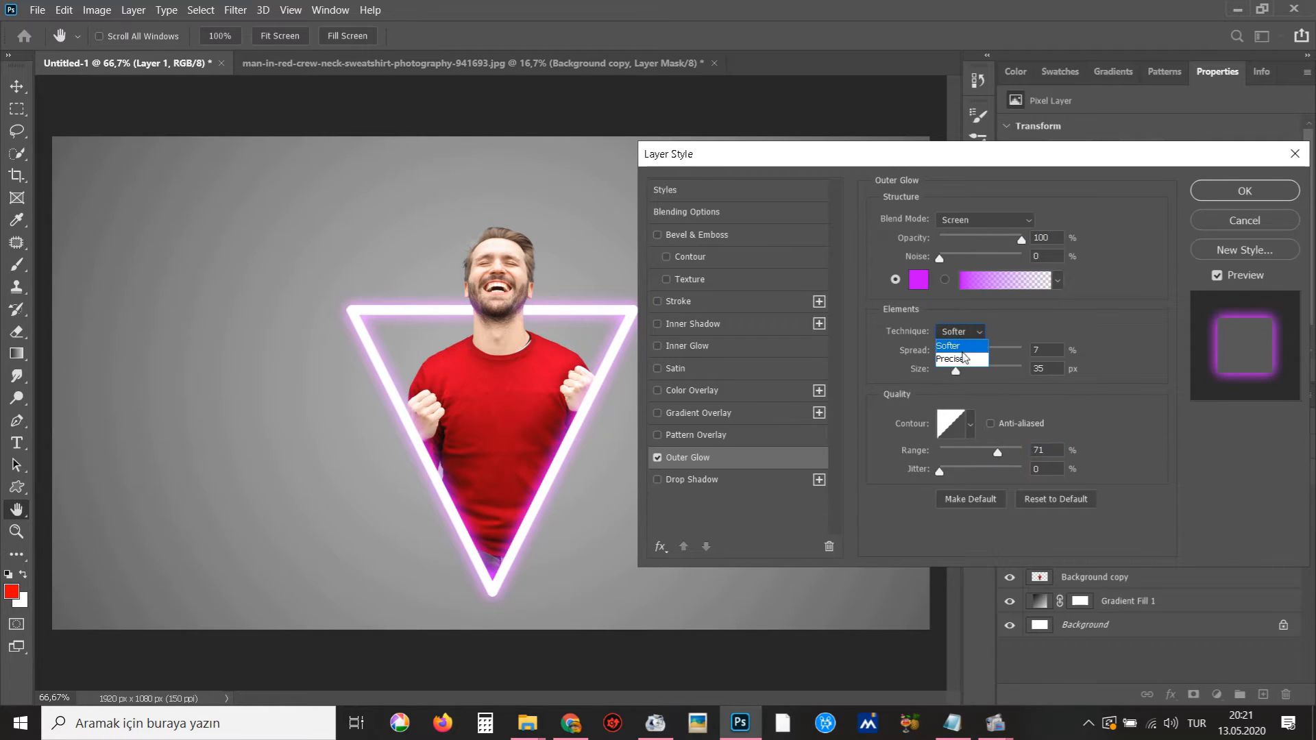
click(966, 351)
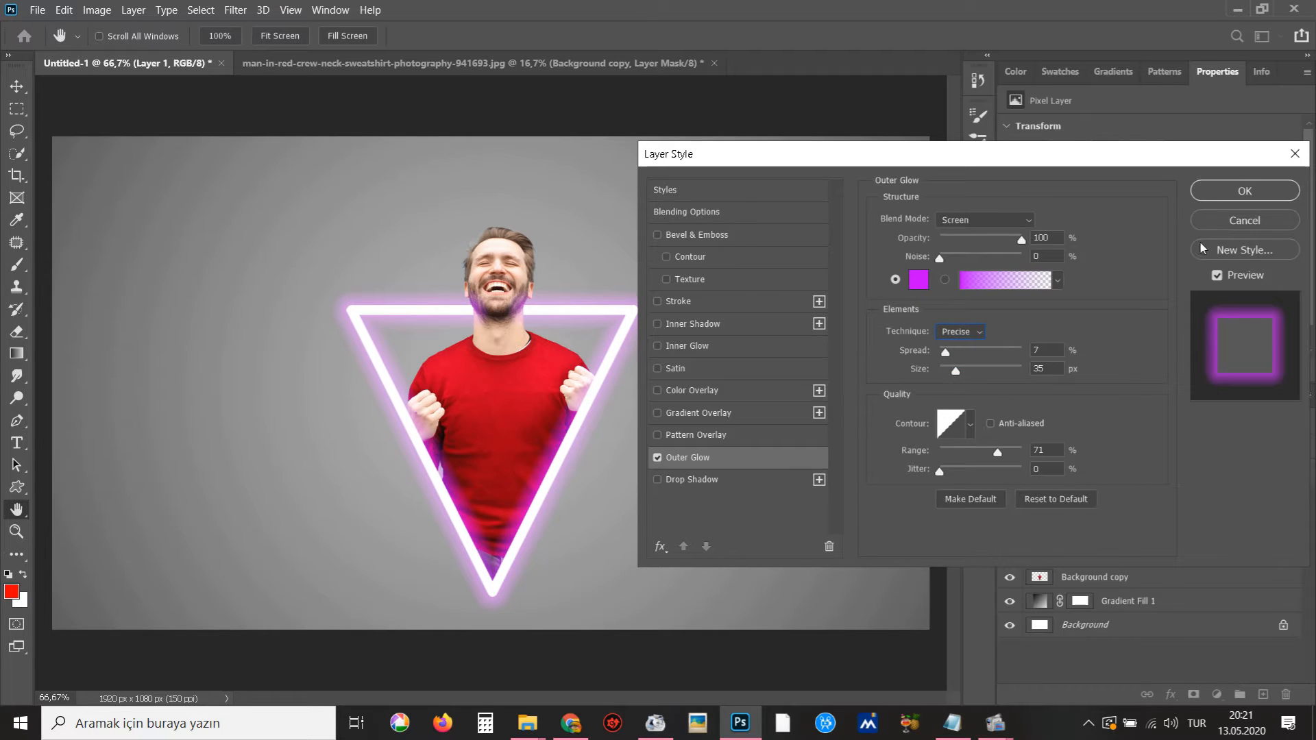
click(978, 333)
click(975, 351)
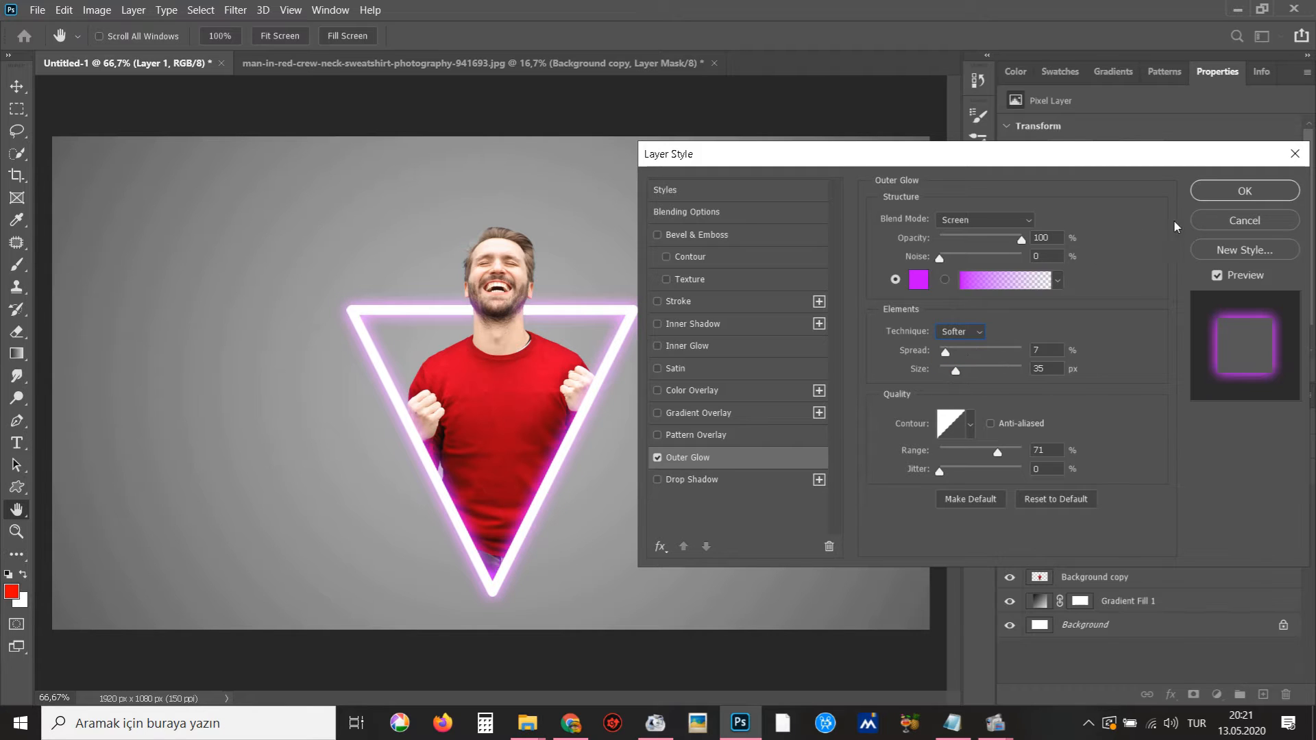
click(1245, 191)
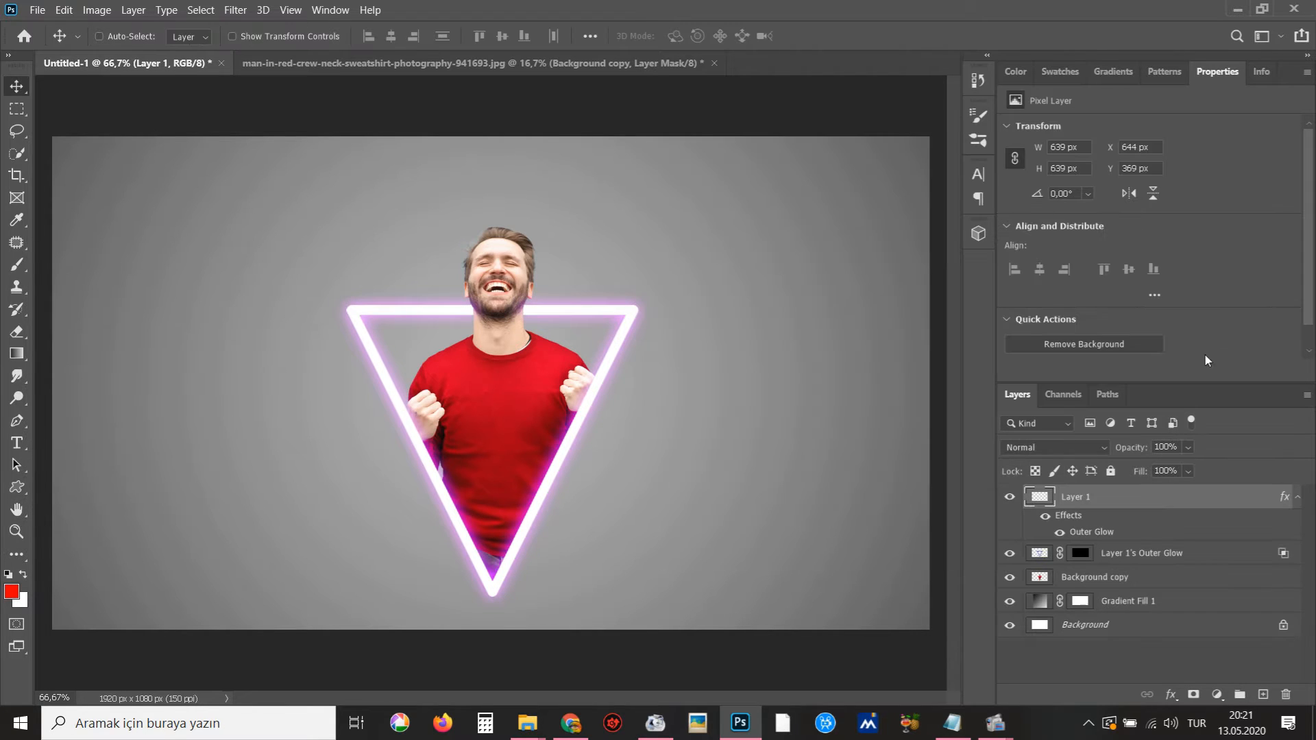
Convert Layer 1's purple Outer Glow into a separate layer and give it a layer mask inverted to black
right_click(1067, 517)
click(1117, 477)
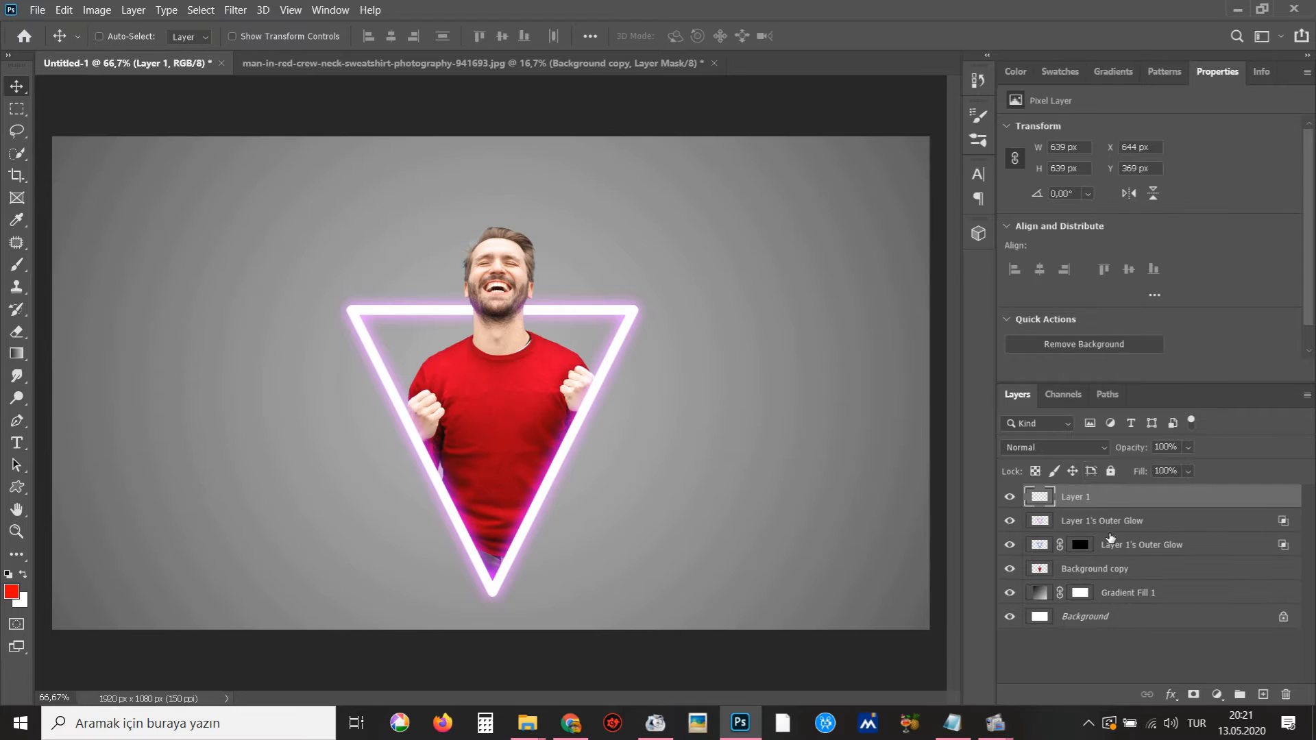
click(1102, 523)
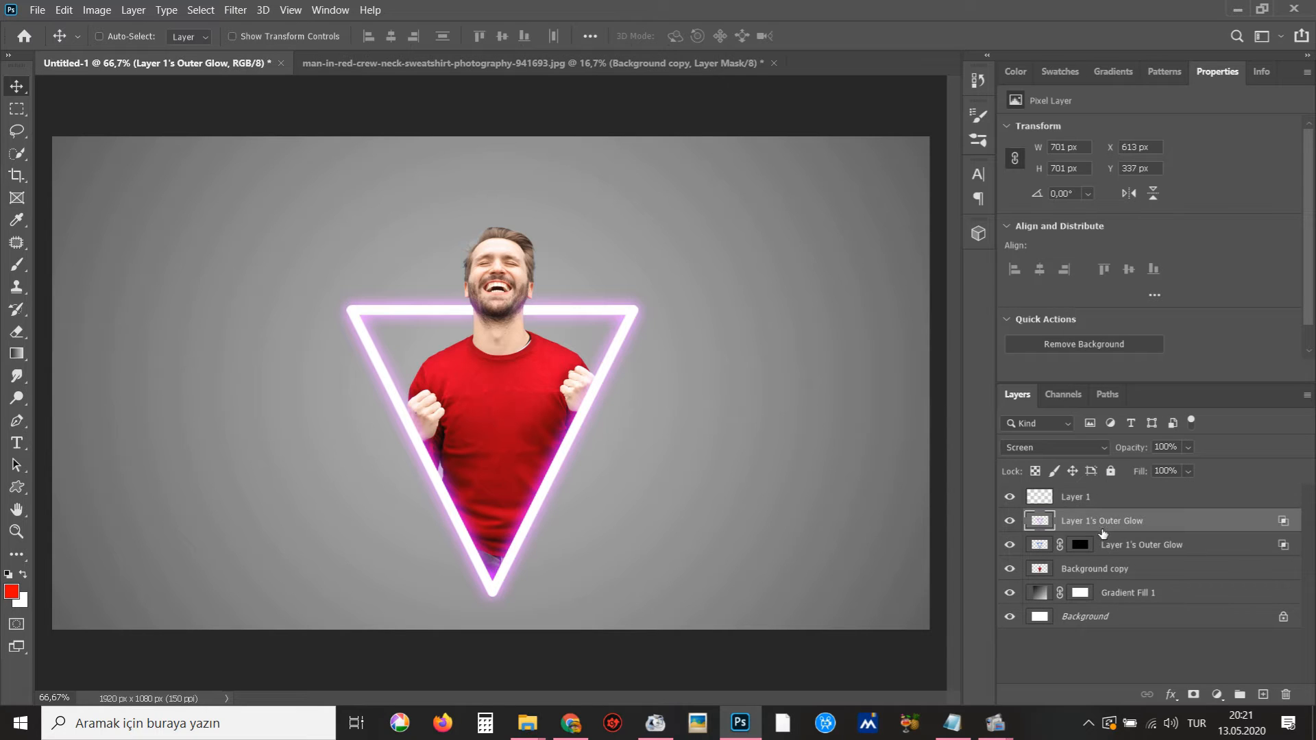
click(1193, 694)
click(1246, 334)
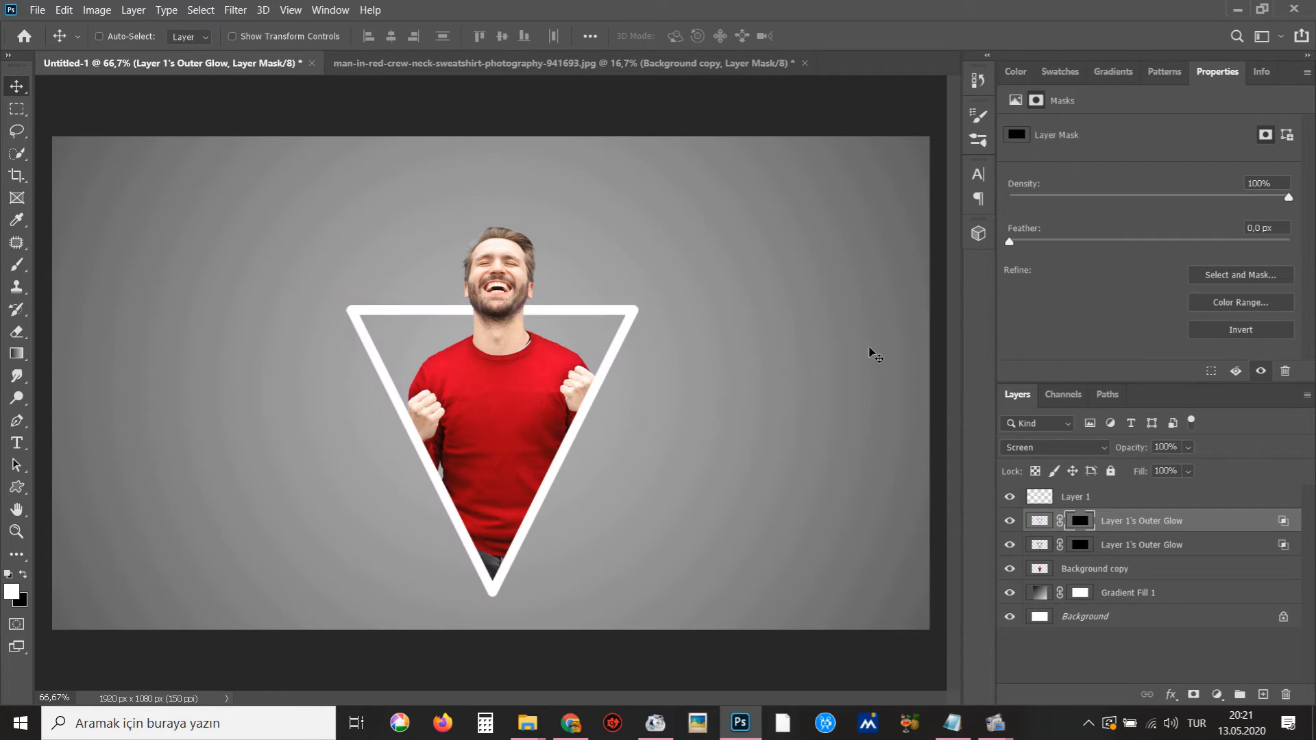
Add another Outer Glow to Layer 1 and change its colour to red (ff0000)
click(1106, 501)
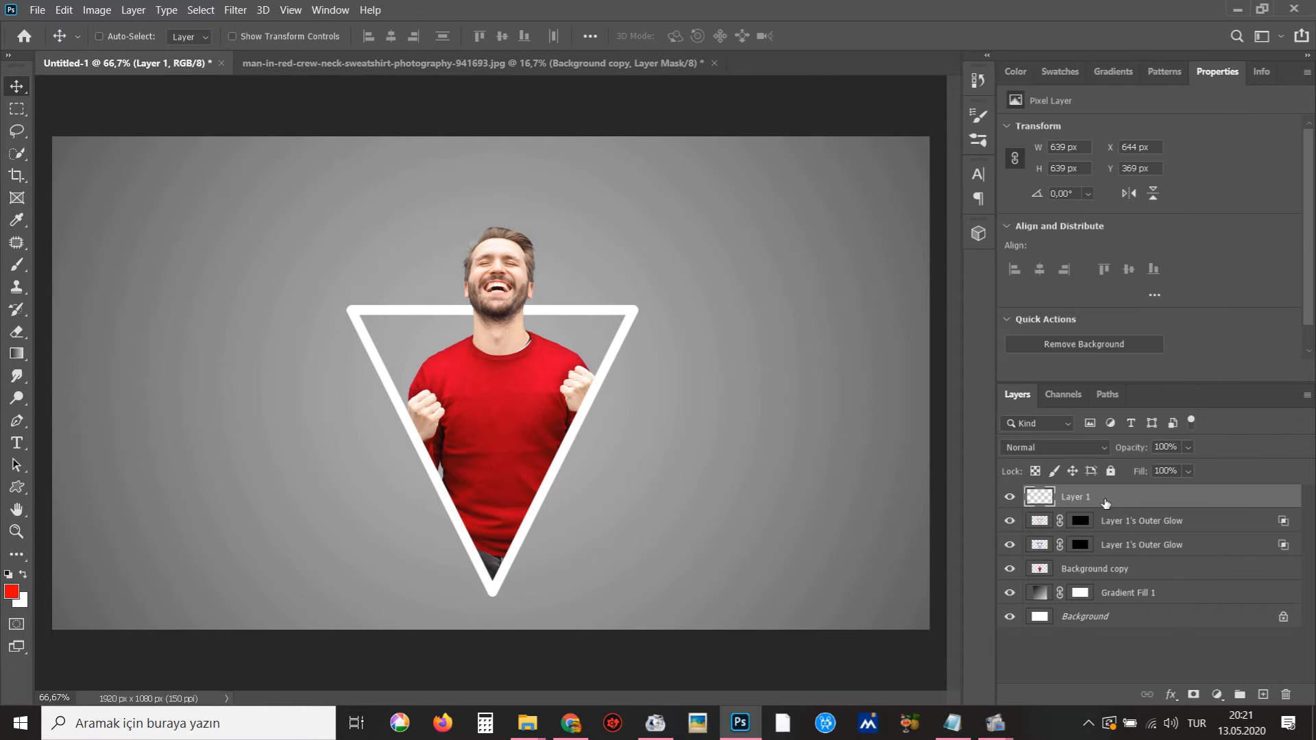
click(1172, 694)
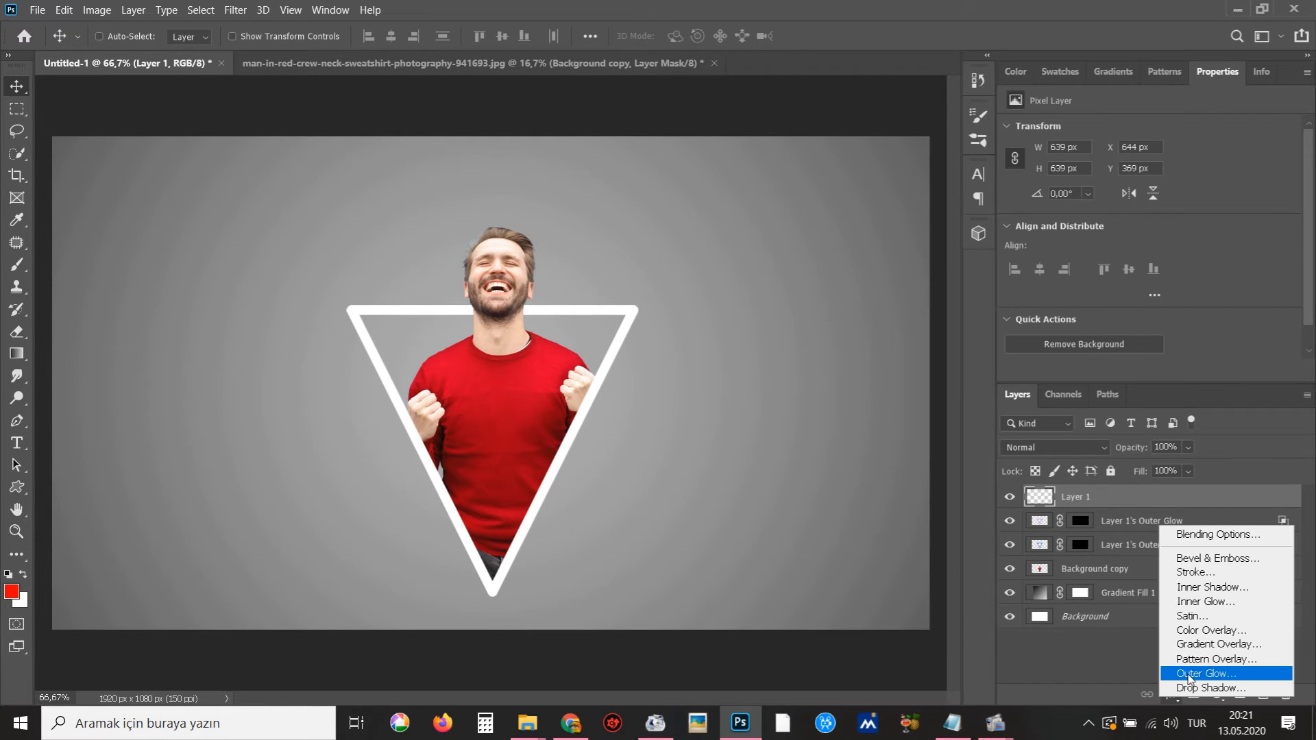
click(968, 496)
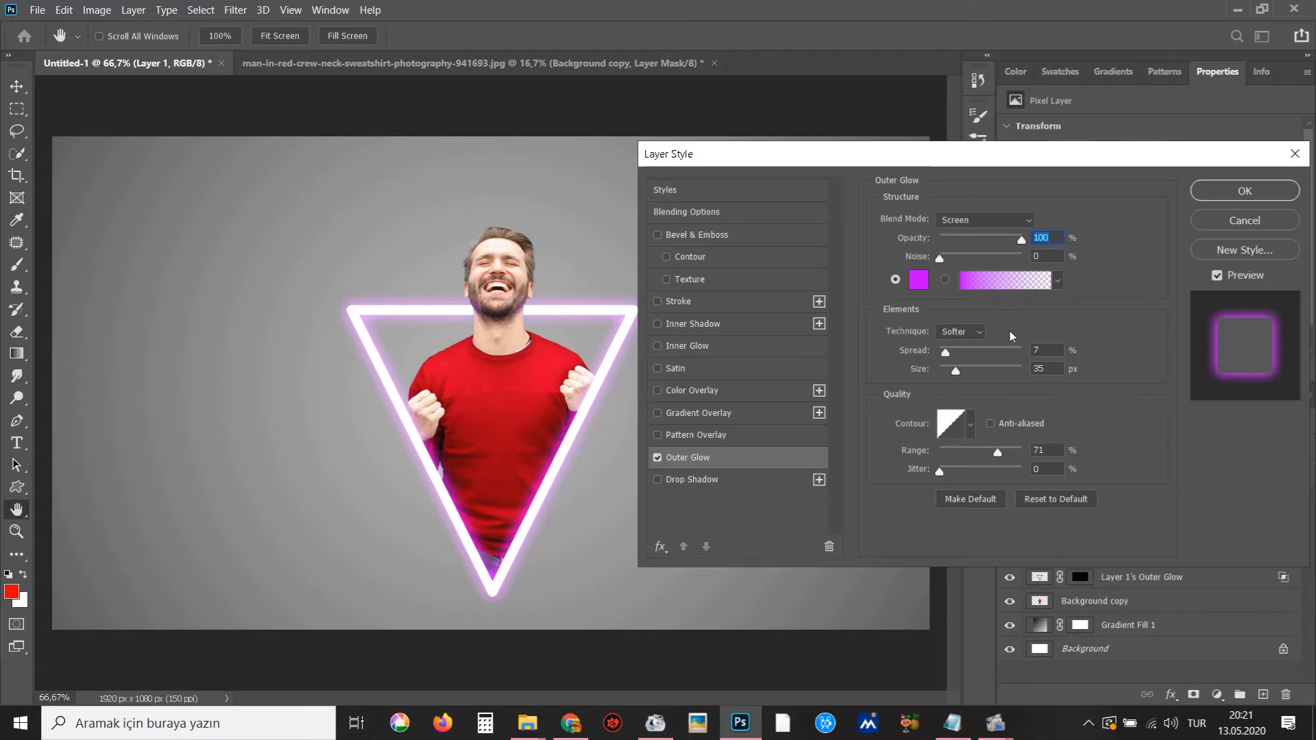
click(919, 280)
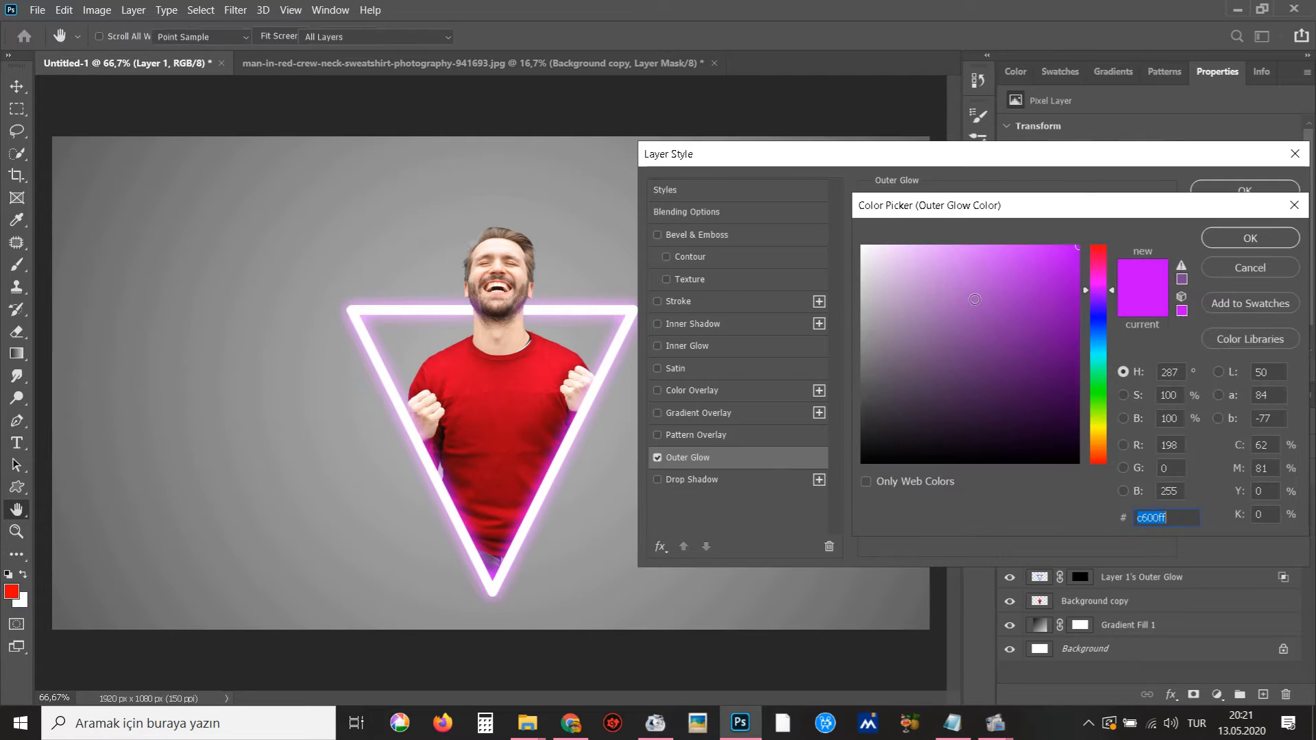
drag(1085, 294, 1098, 244)
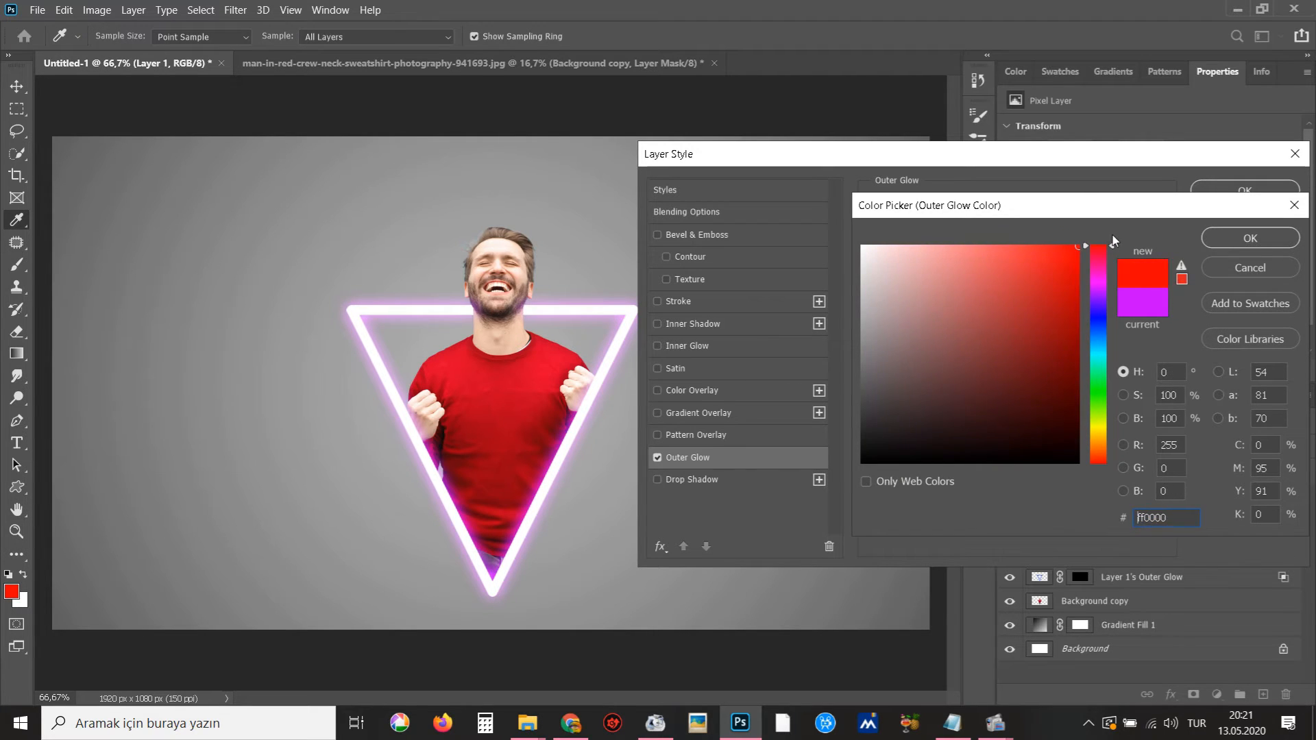
click(1206, 237)
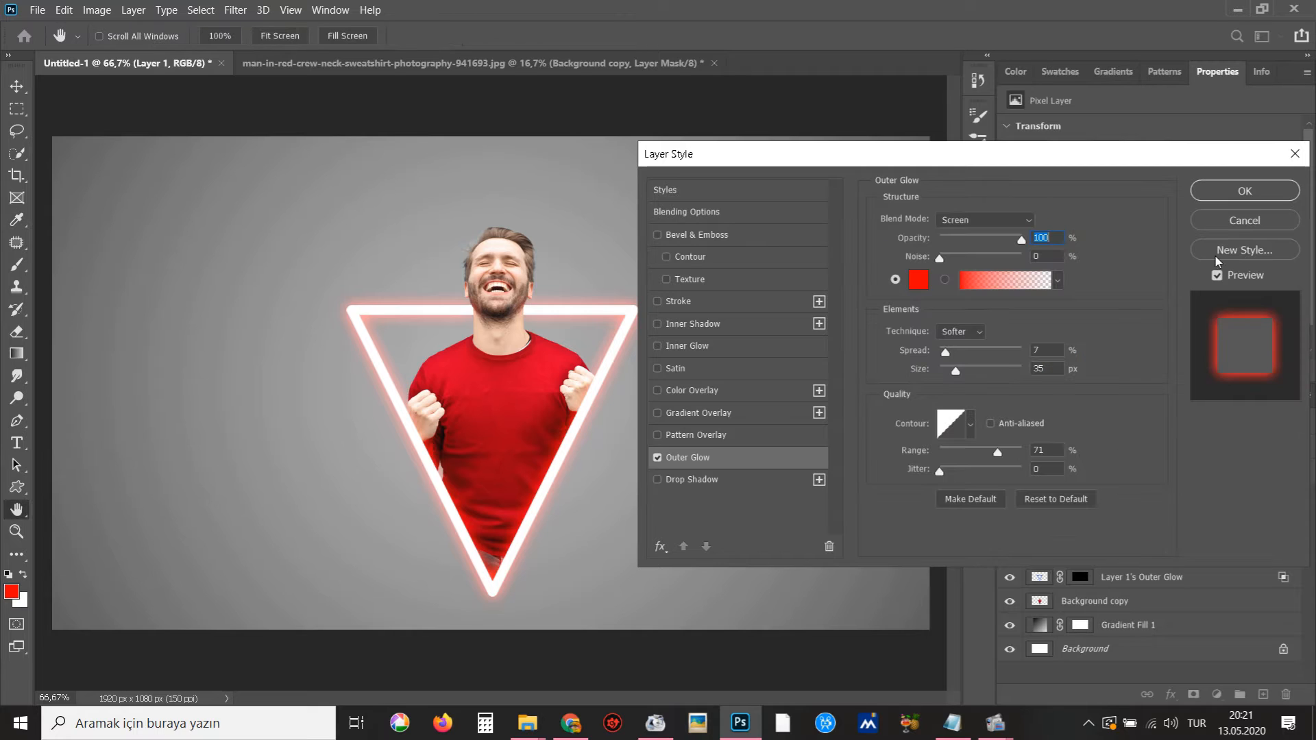
Try blend modes such as Color Dodge and Lighter Color for the red Outer Glow, set it to Soft Light and apply the layer style
click(991, 226)
click(970, 377)
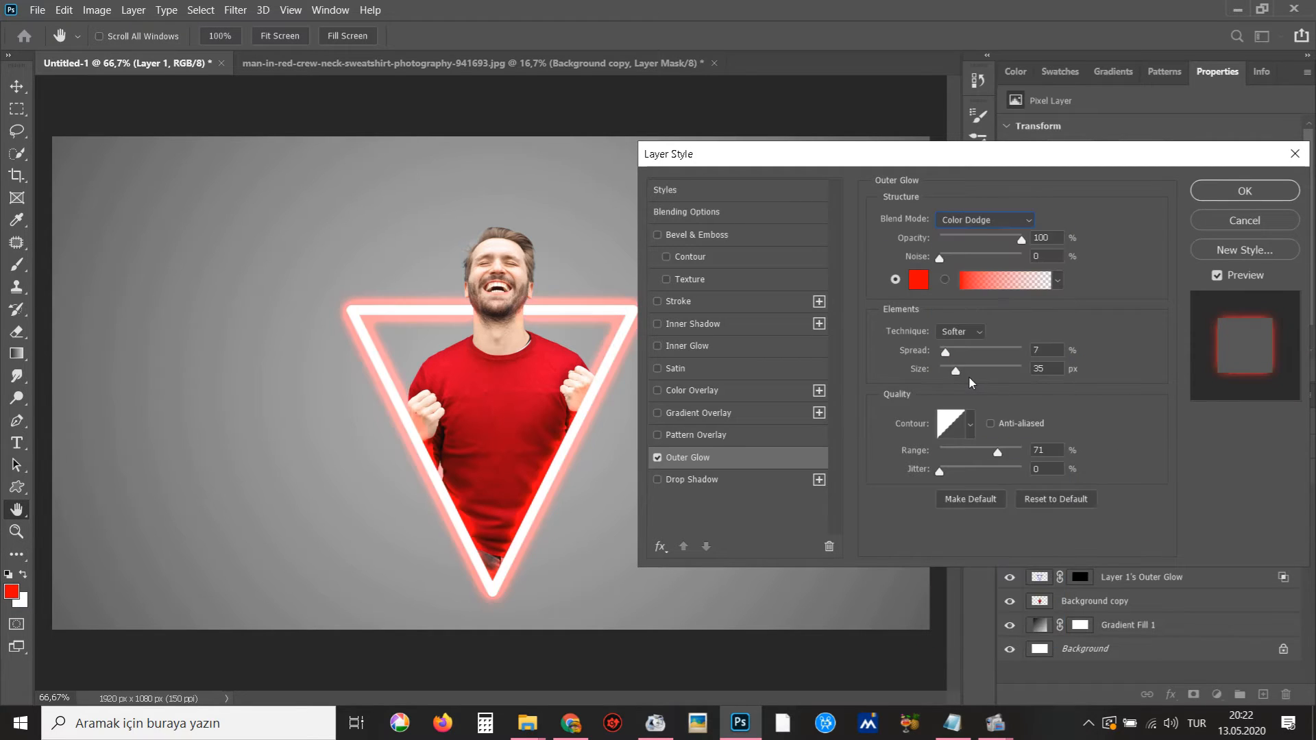
key(Down)
key(Down)
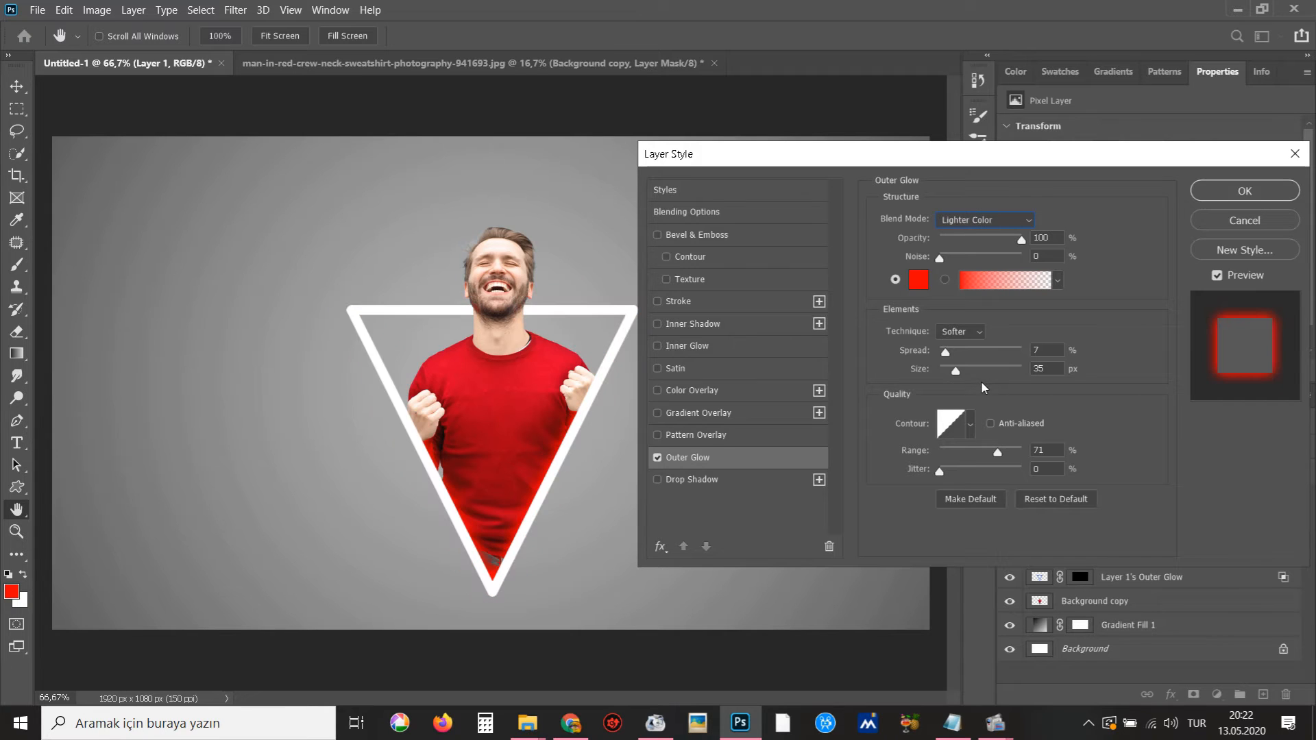
key(Down)
key(Down)
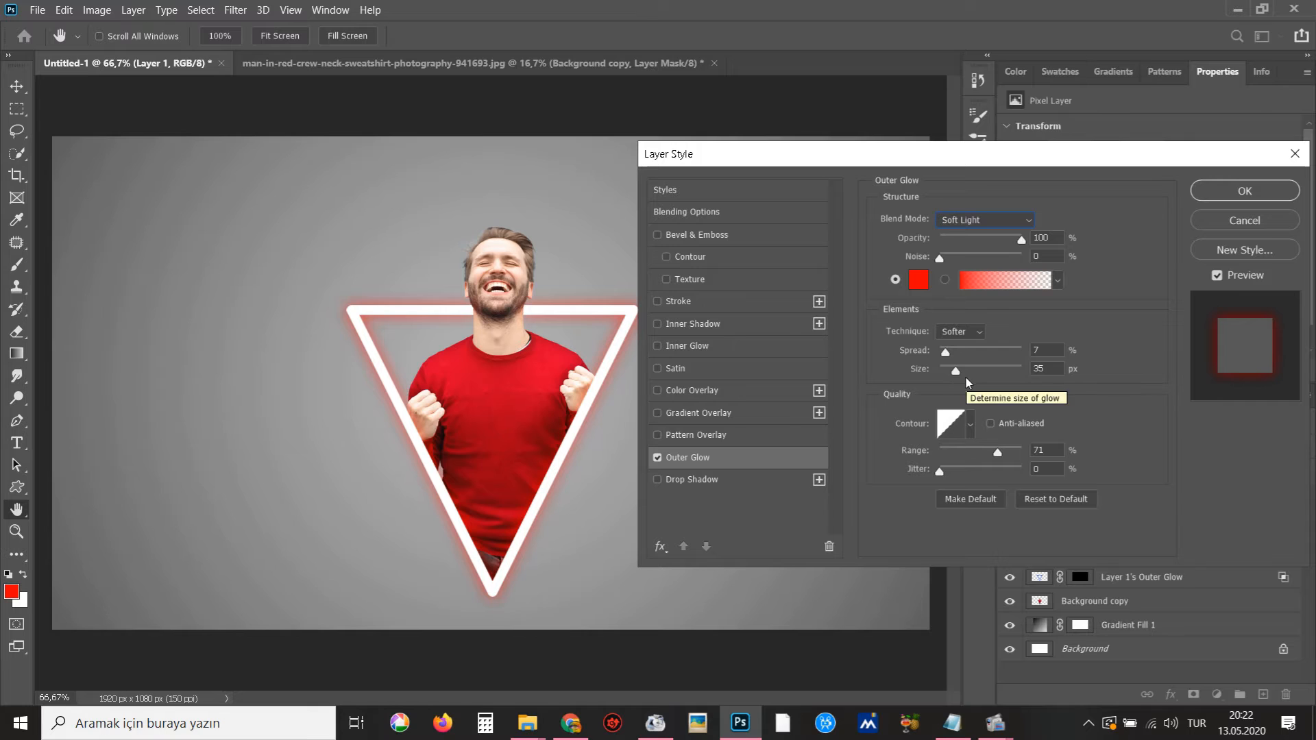
click(1214, 199)
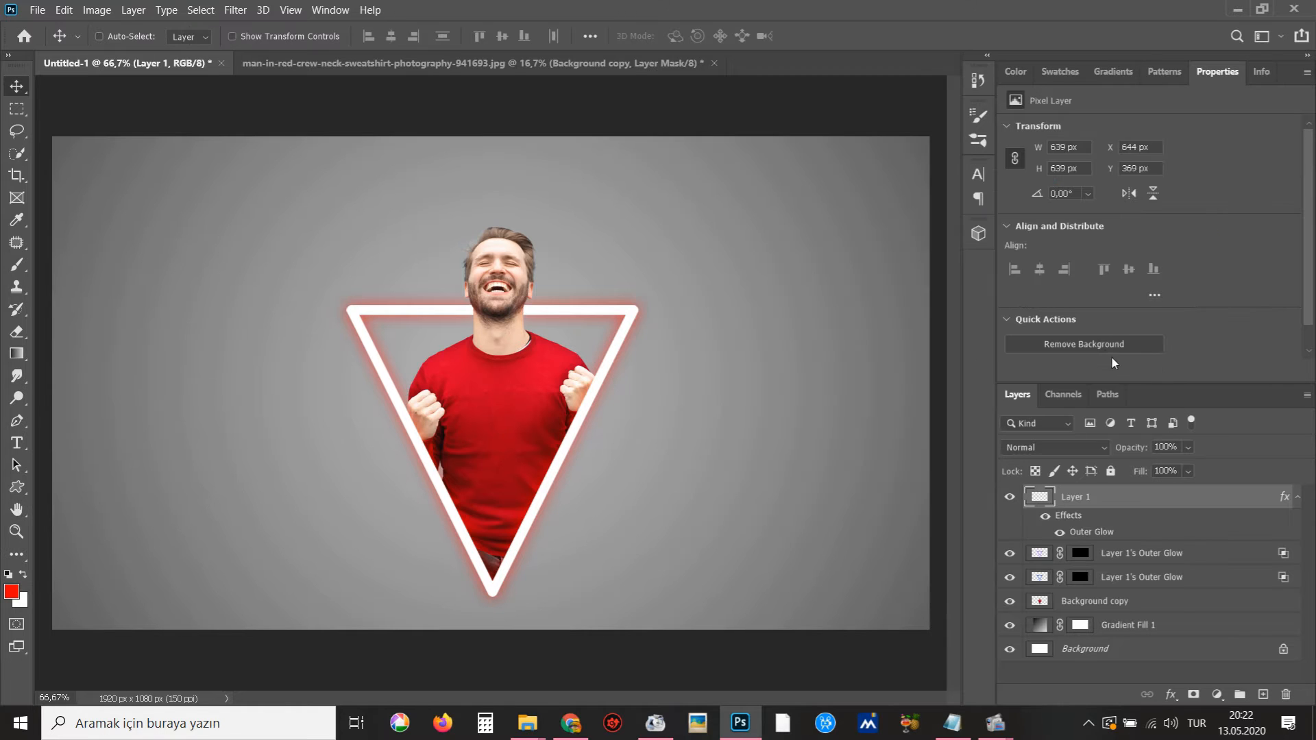
Convert Layer 1's red Outer Glow into a separate layer and give it a layer mask inverted to black
right_click(1071, 519)
click(1114, 482)
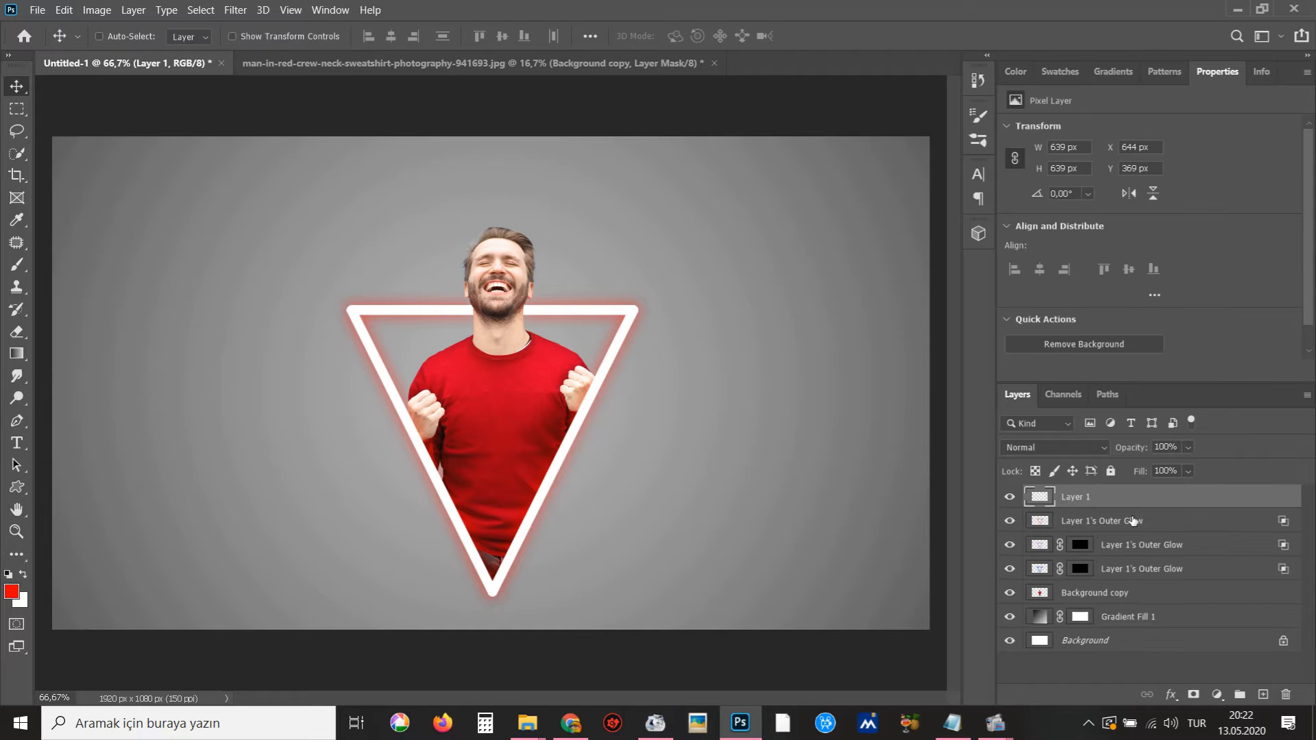
click(1124, 524)
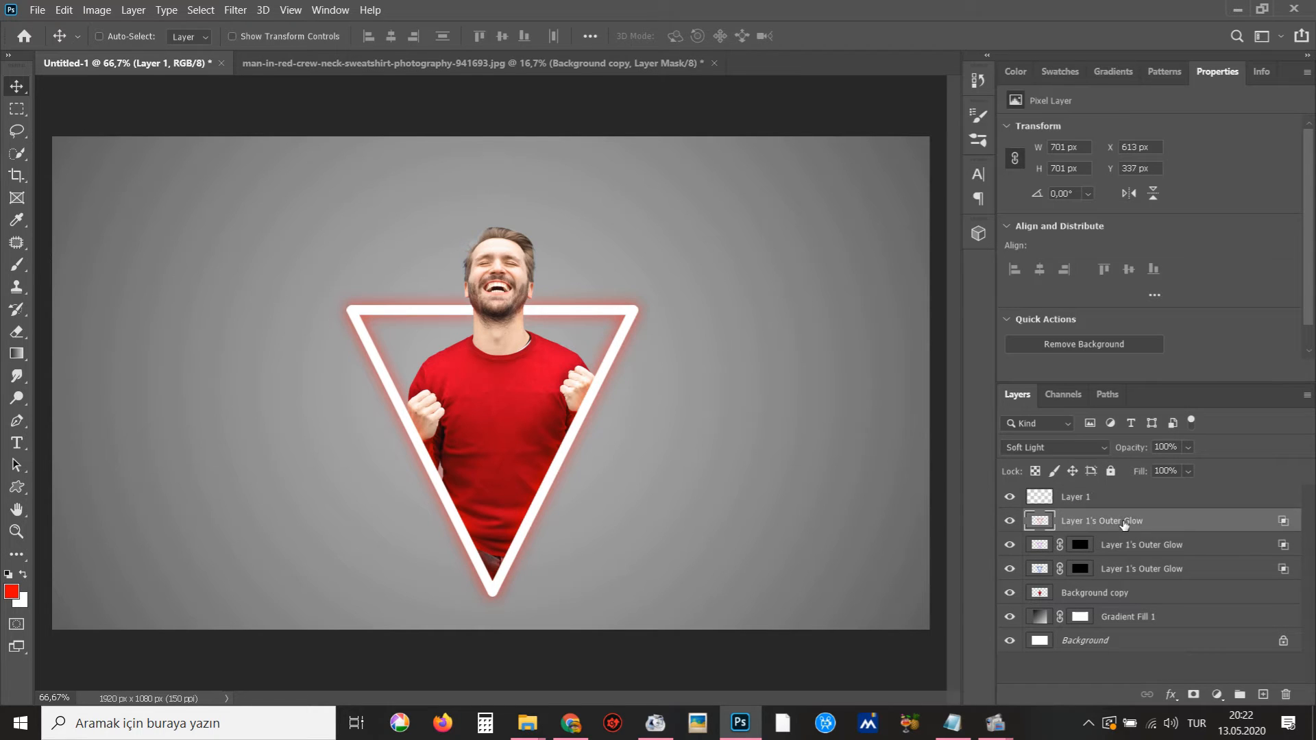
click(1193, 694)
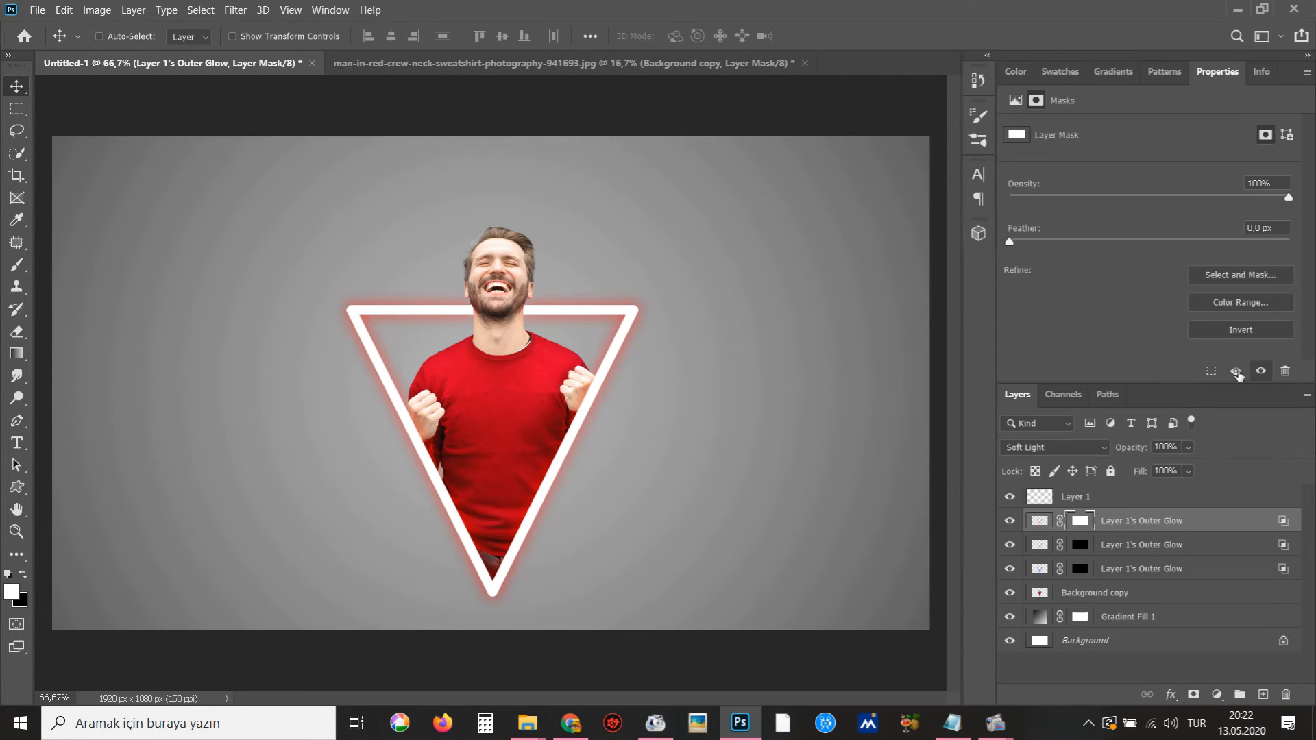
click(1251, 334)
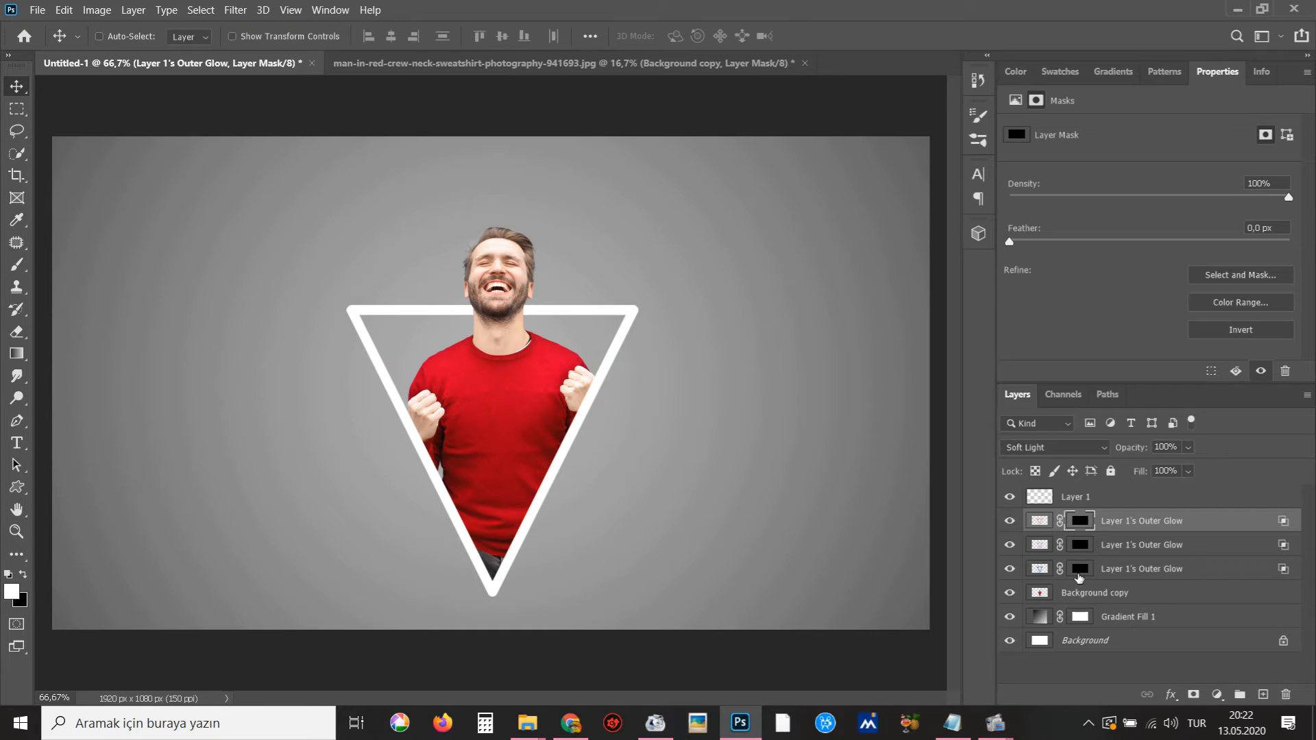
Paint white on the blue glow's mask with a 369 px soft brush to reveal it around the triangle's upper-left corner and left side
click(1080, 569)
key(b)
right_click(660, 452)
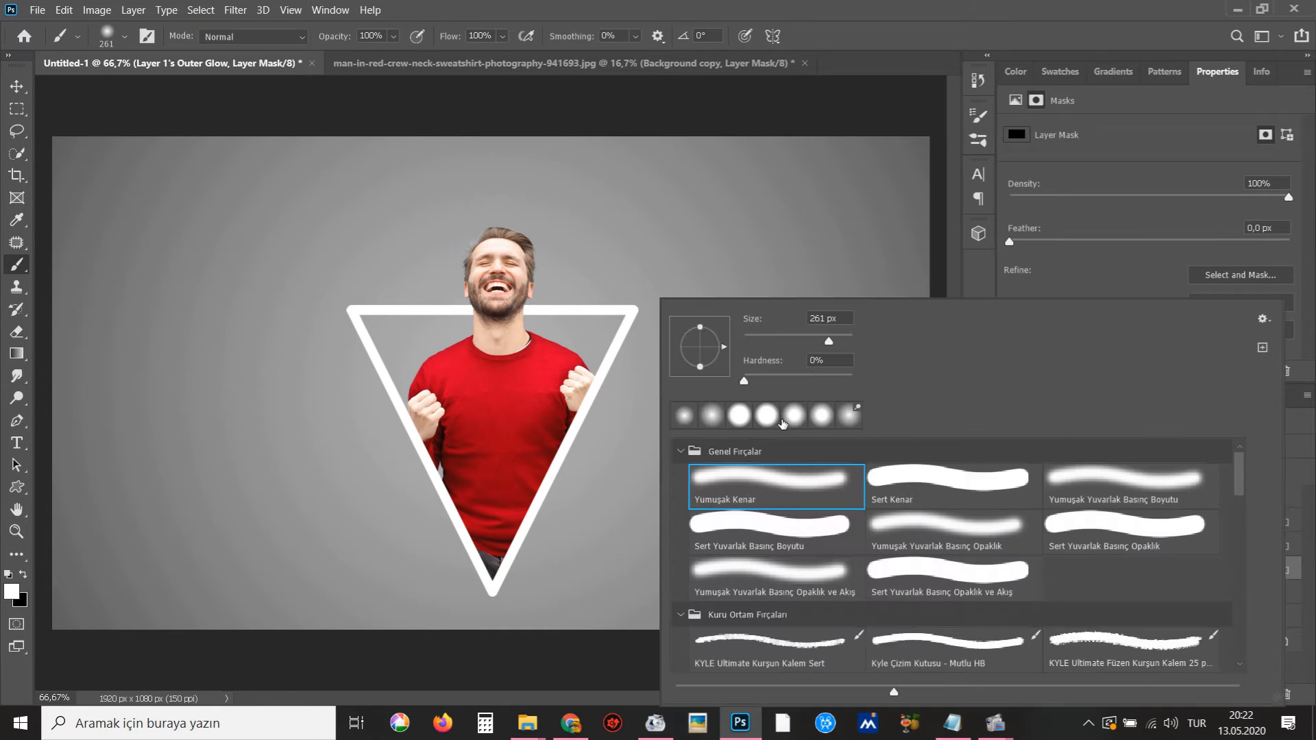
drag(836, 345, 842, 345)
click(344, 306)
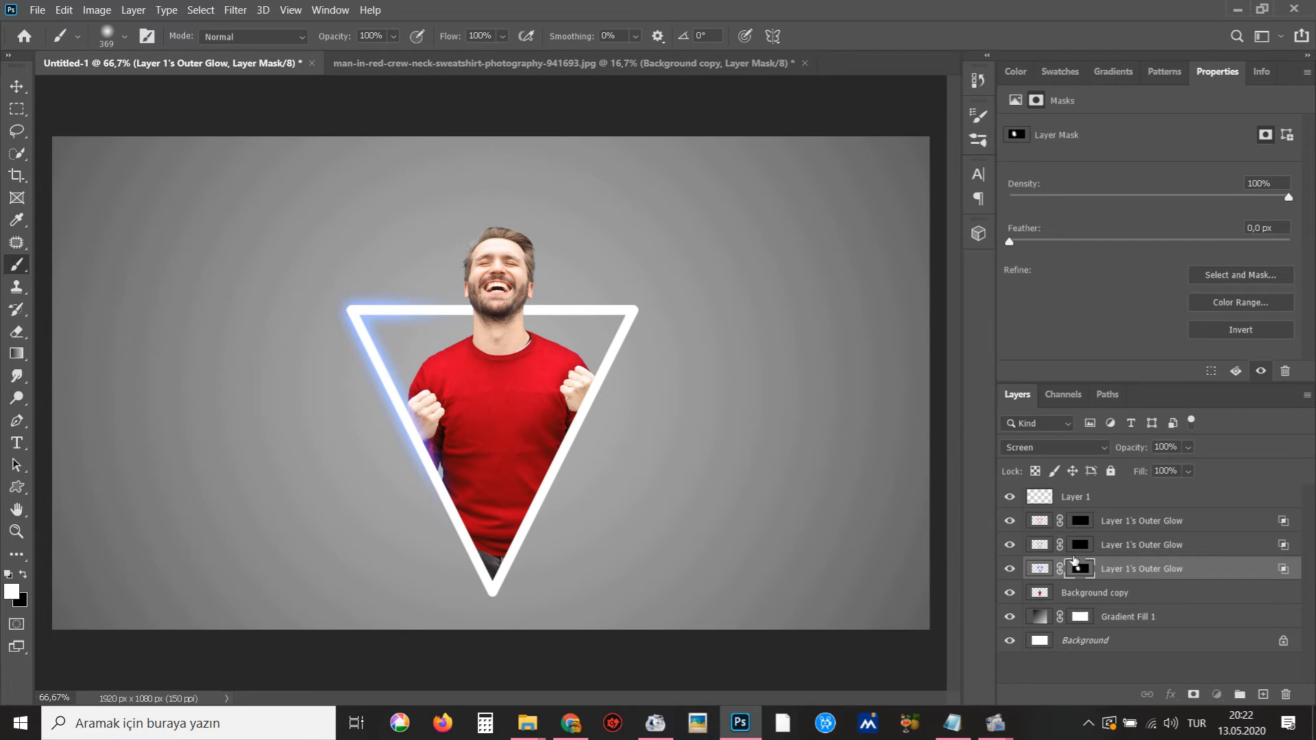
Paint white on the purple glow's mask to reveal it along the triangle's lower-left side and bottom tip
click(1073, 549)
click(404, 505)
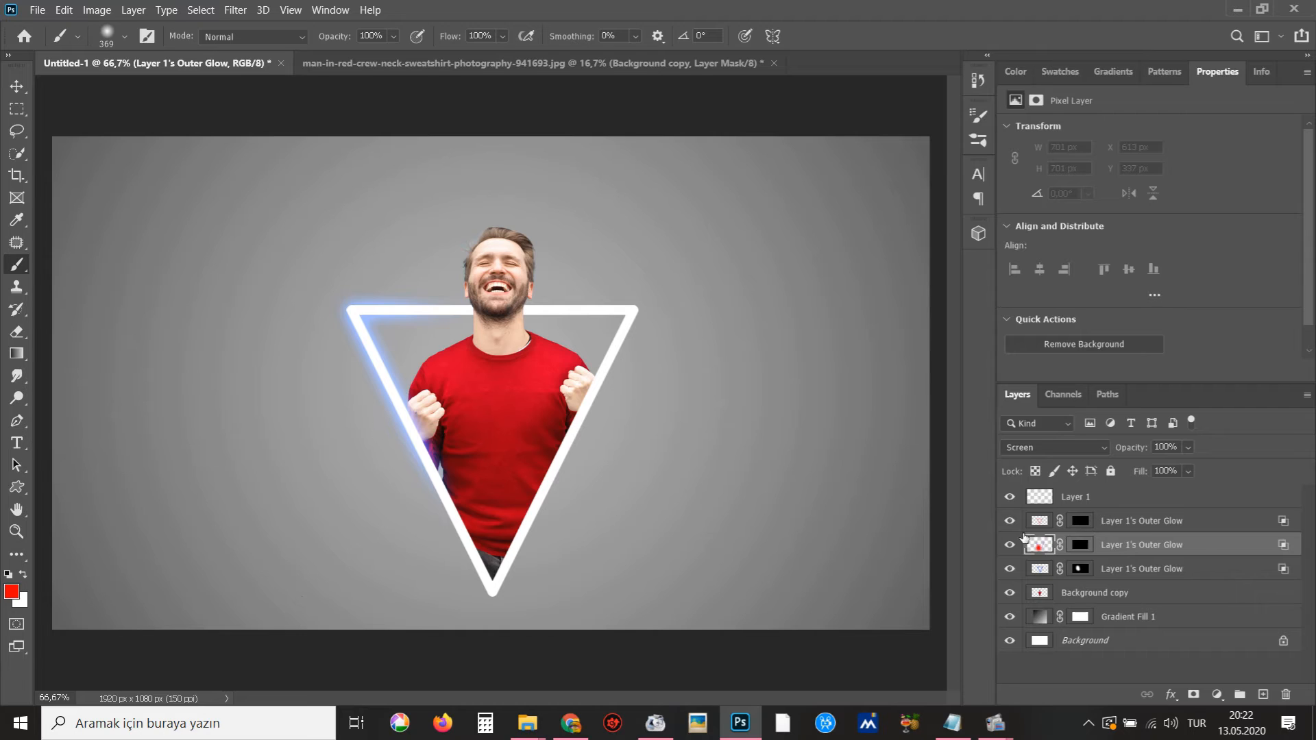
click(1082, 549)
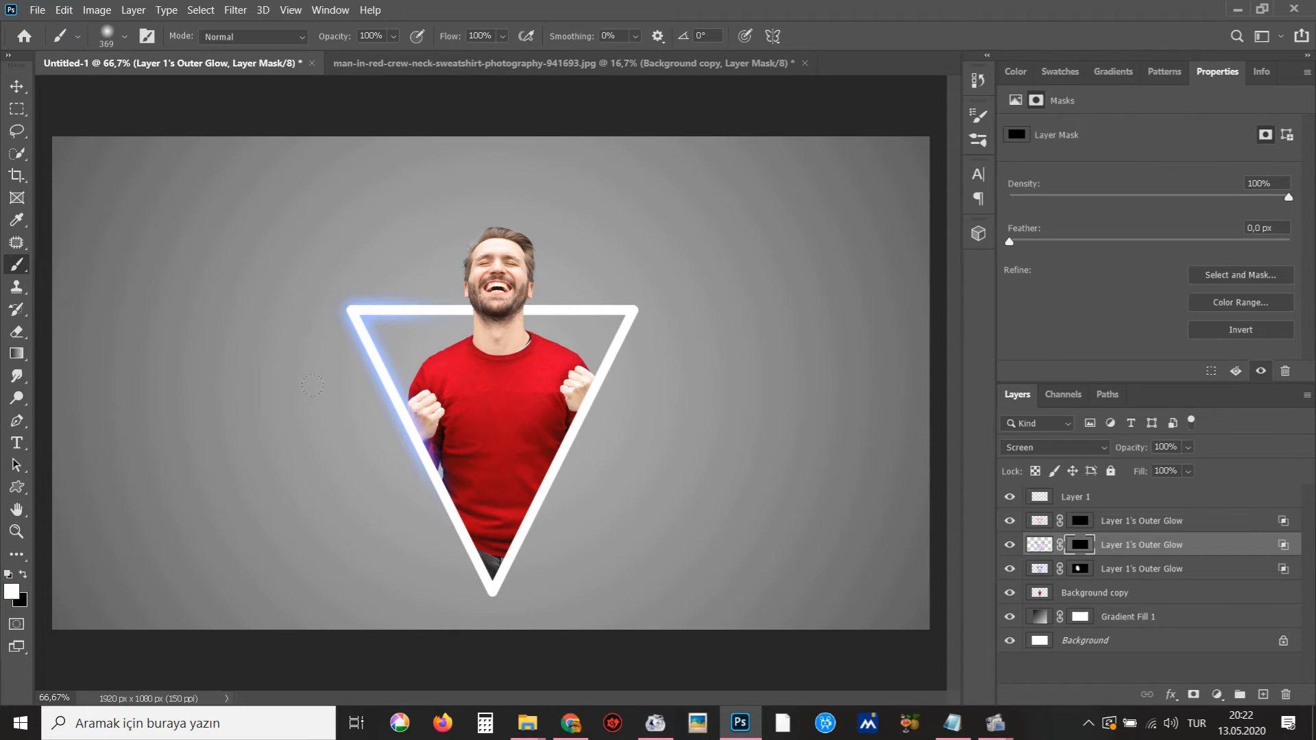
mouse_move(387, 399)
mouse_down()
mouse_move(492, 581)
mouse_move(525, 516)
mouse_up()
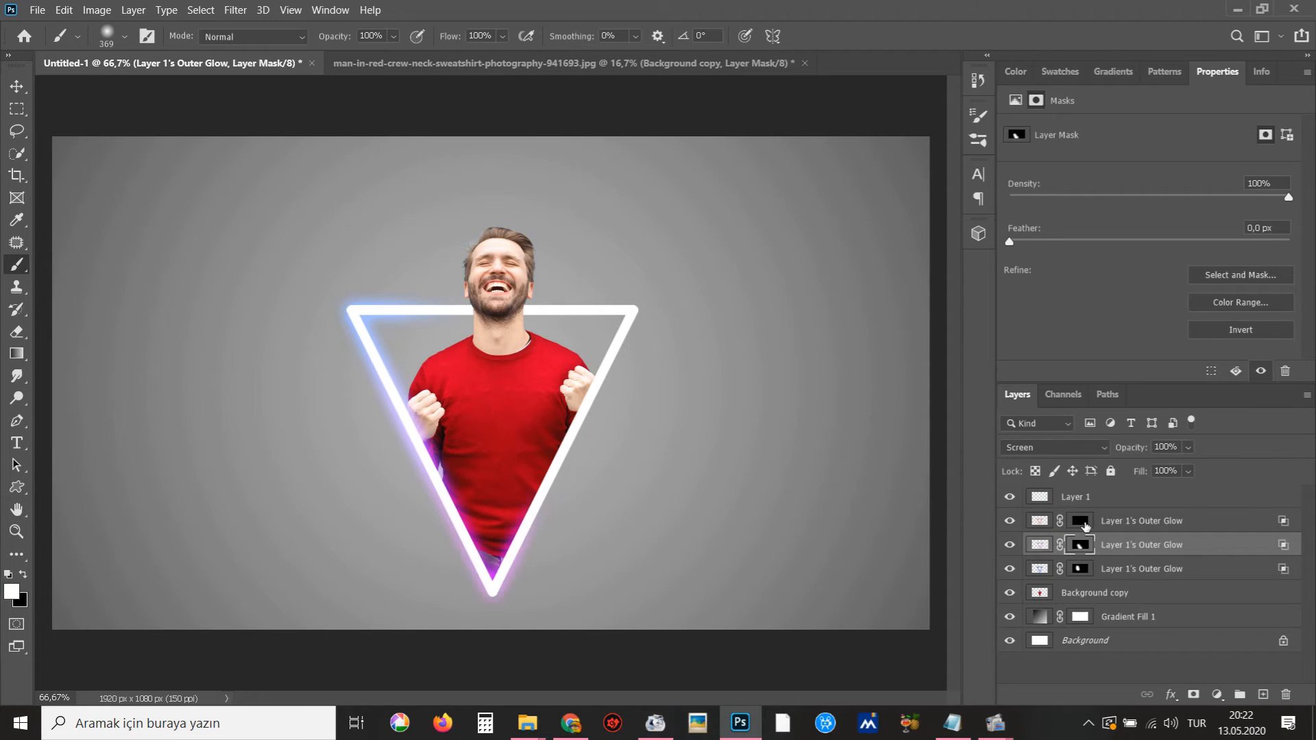
Paint on the masks to reveal the red glow on the triangle's right side and top edge and the blue glow around its upper-right corner
click(1081, 523)
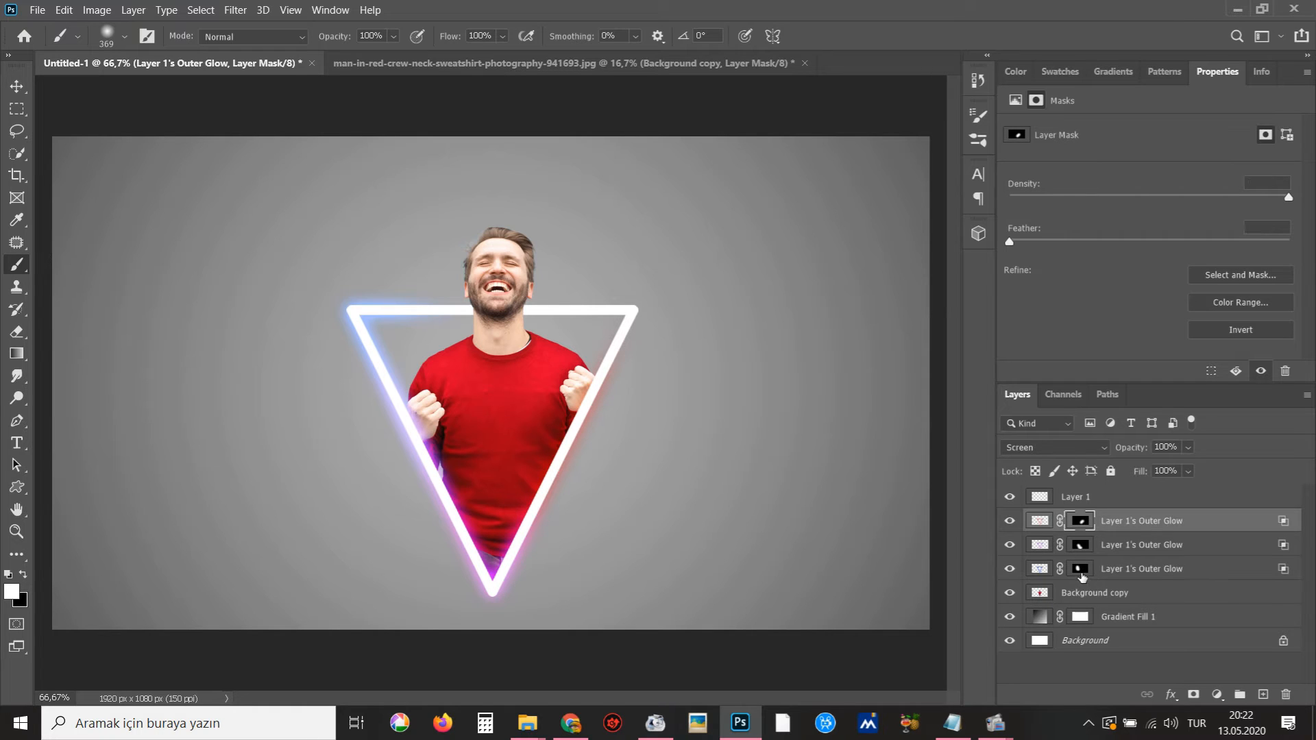
click(1083, 570)
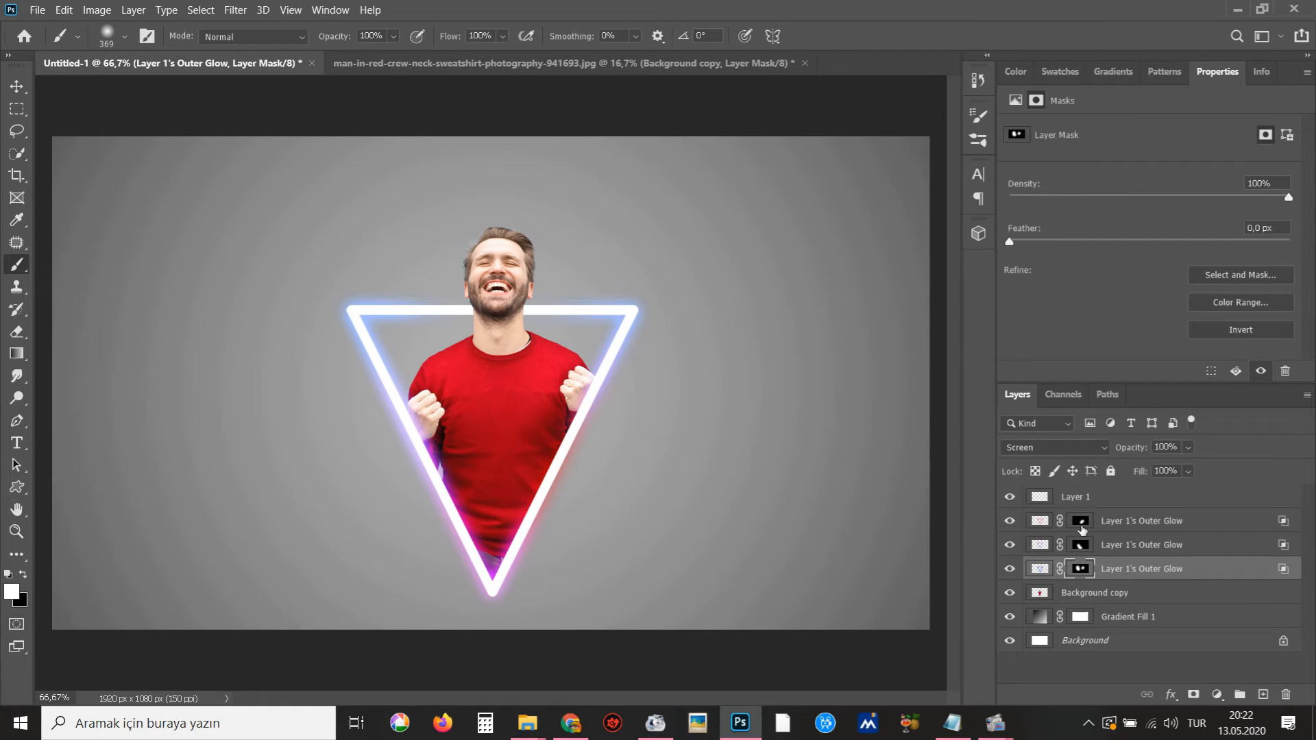
click(1081, 524)
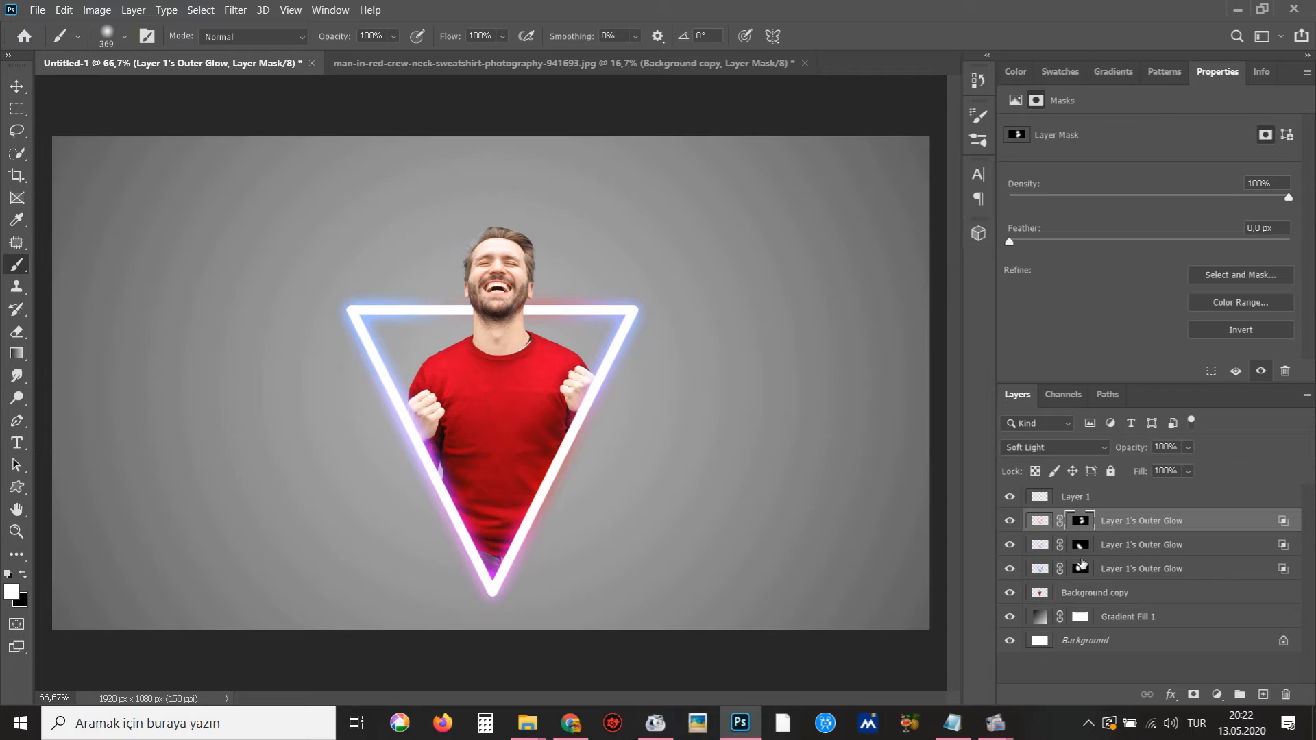
Paint white on the purple glow's mask to blend purple into the triangle's top edge and upper-left corner
click(1081, 546)
drag(415, 253, 271, 234)
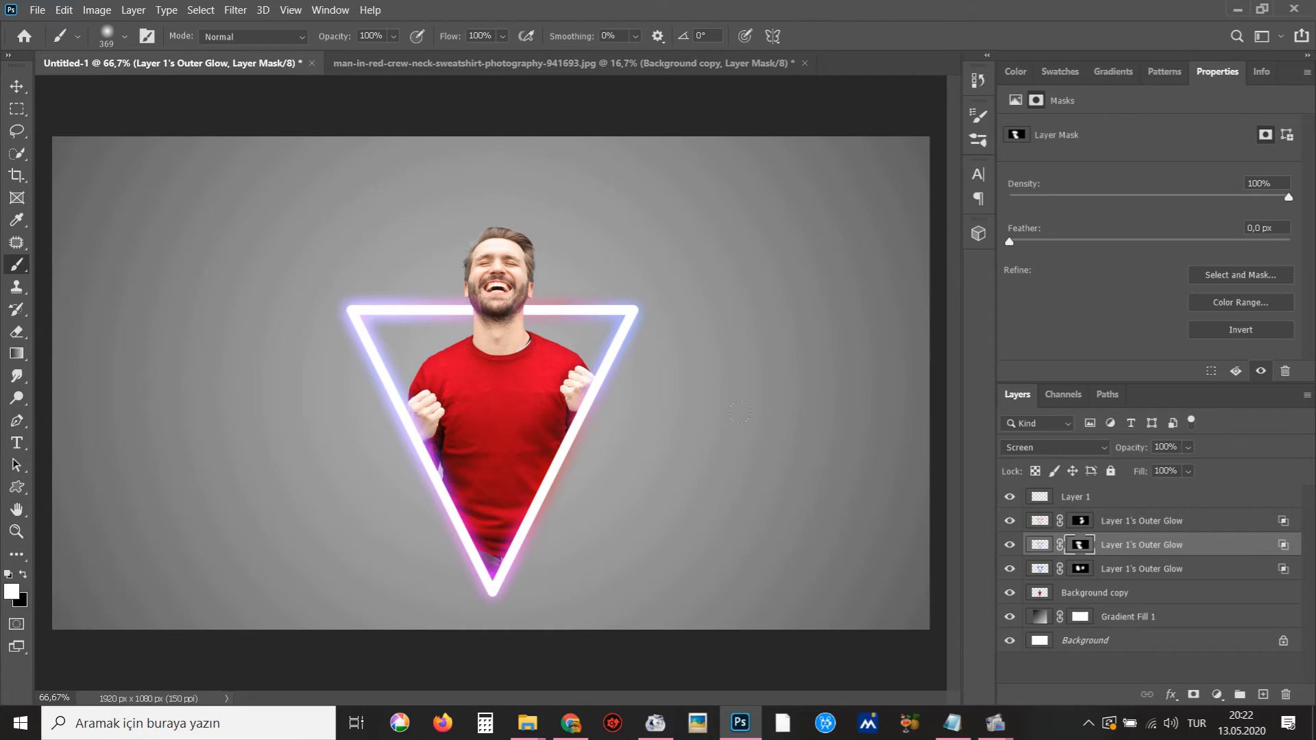
click(996, 724)
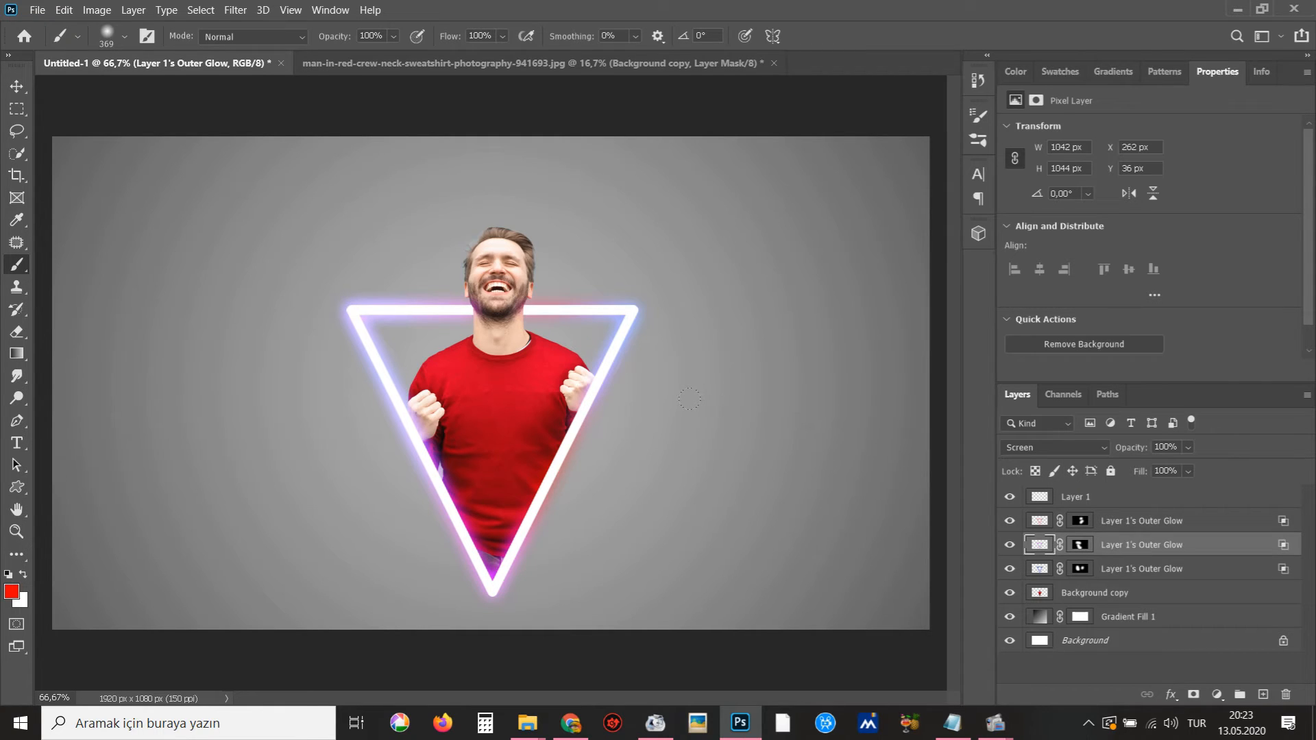
click(1083, 505)
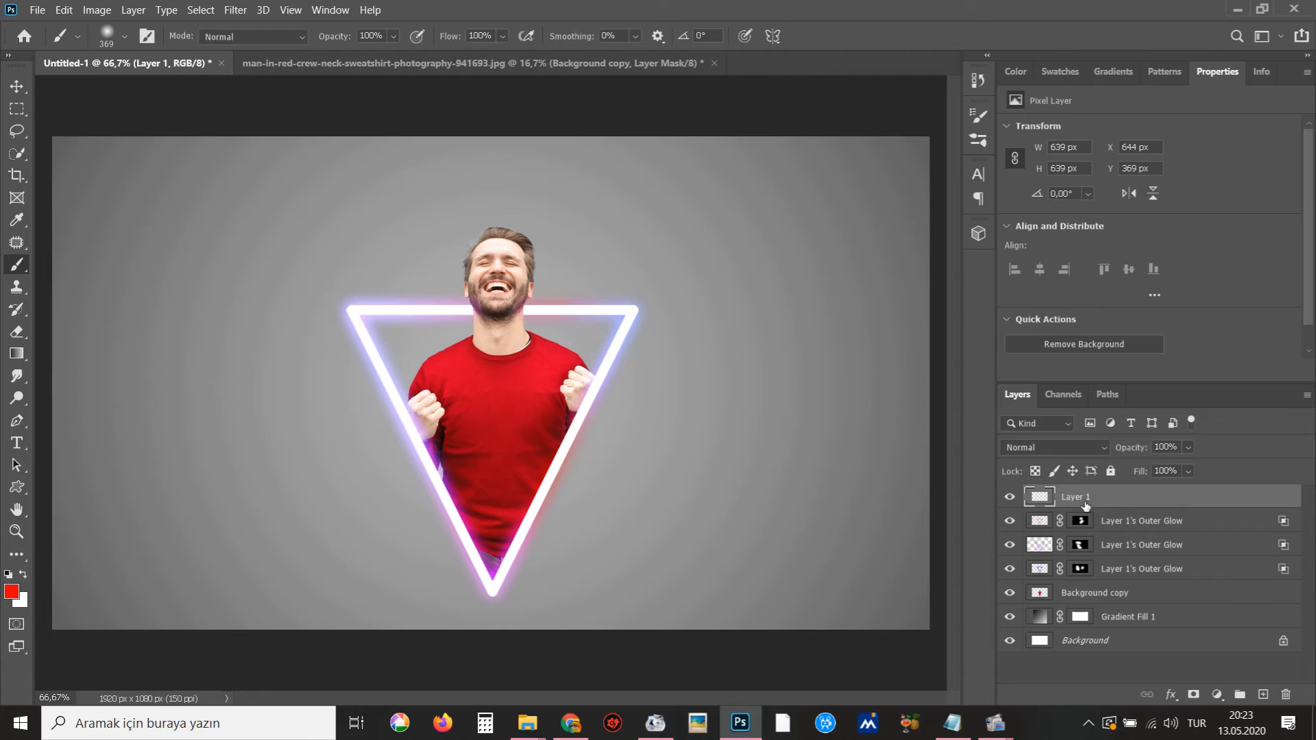
click(1009, 497)
click(1009, 497)
Add a new empty layer directly above the man's cut-out layer and clip it to that layer
click(1085, 593)
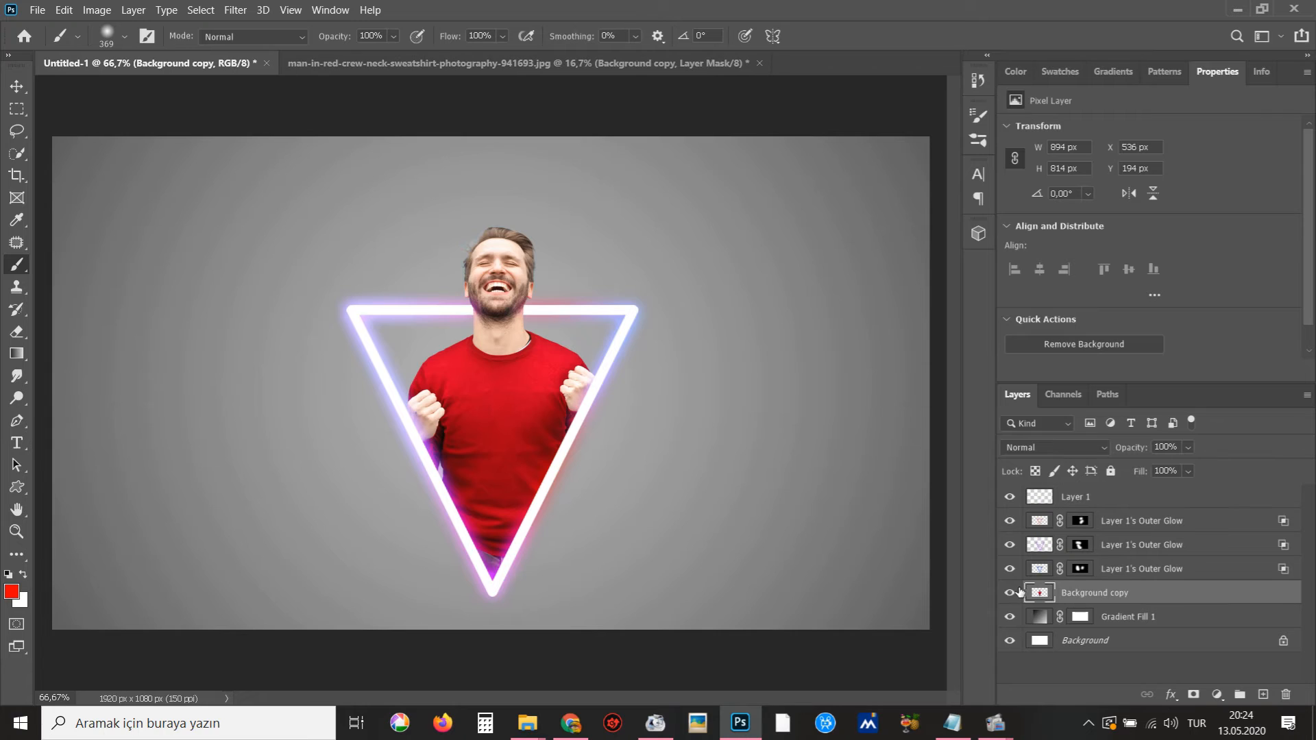
click(1011, 592)
click(1010, 593)
key(ctrl+shift+alt+n)
alt+click(1092, 604)
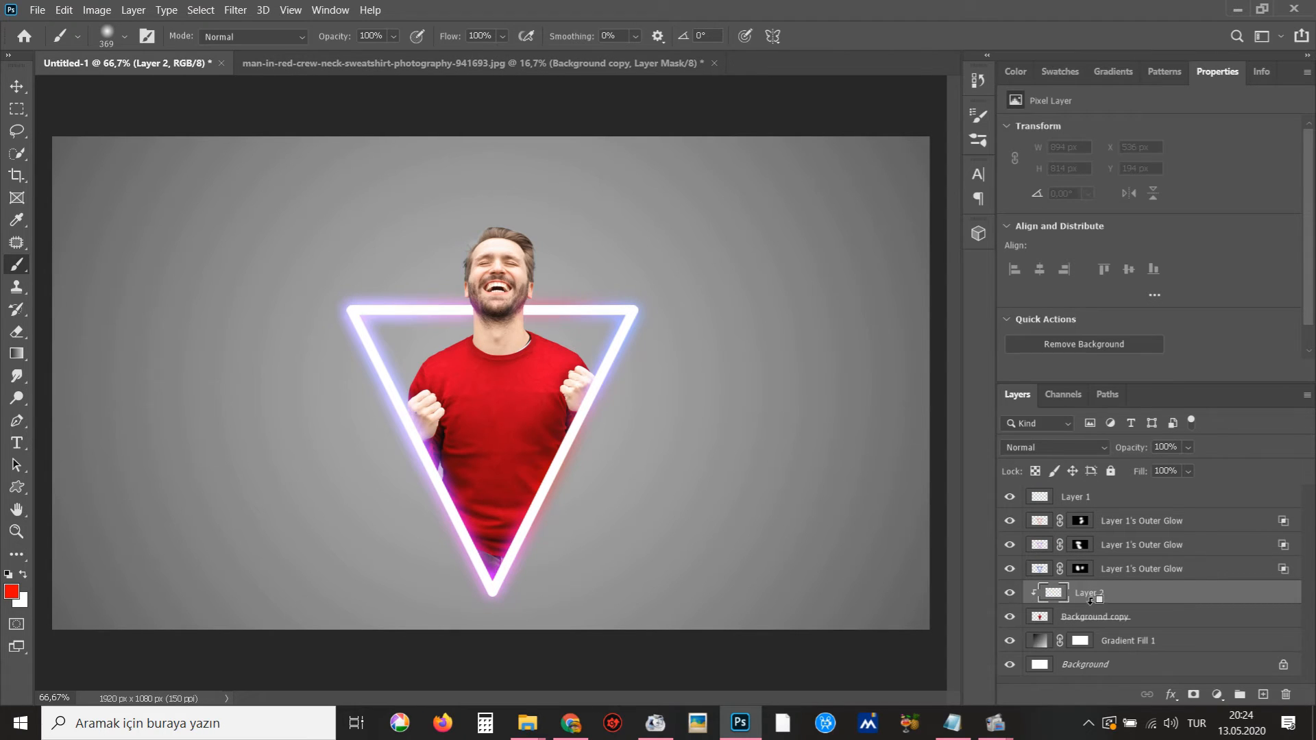
Paint magenta #ea00ff with a 218 px soft brush over the right edge of the man's head, shoulder and fist on the clipped layer
drag(510, 406, 467, 401)
click(11, 591)
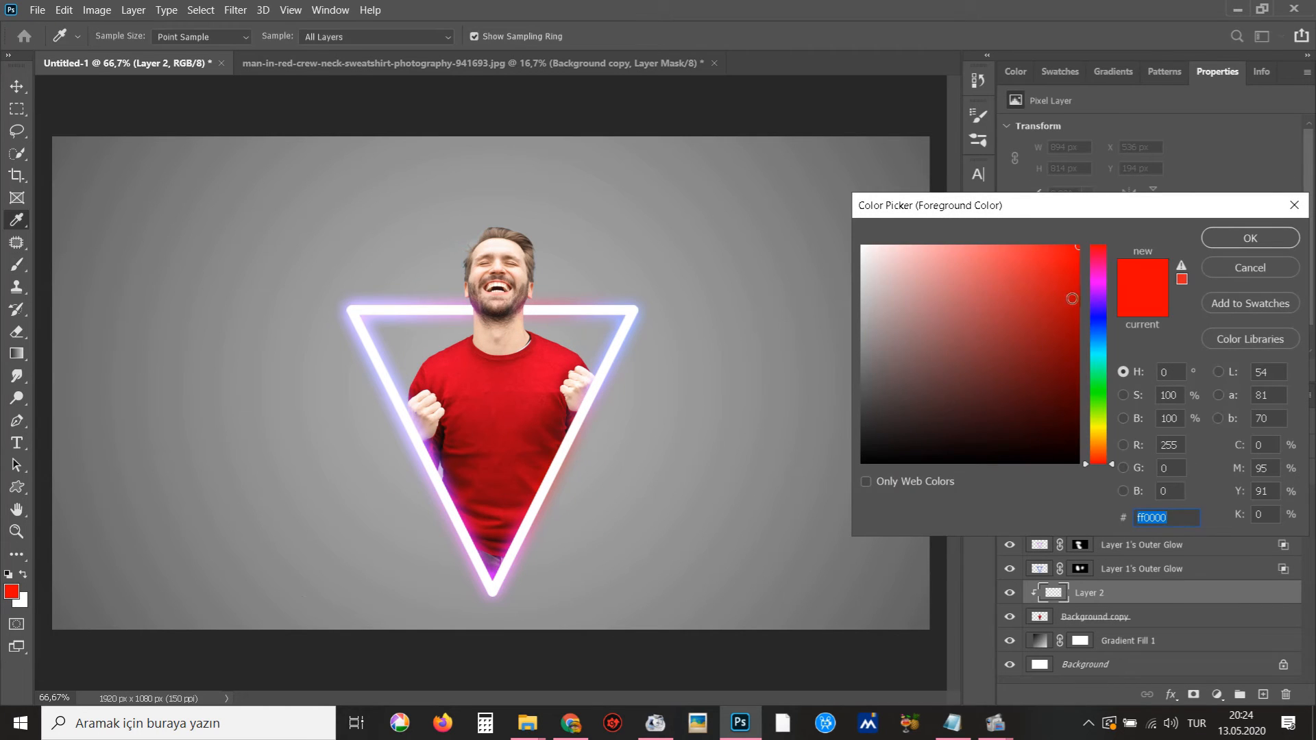
click(1096, 289)
drag(1097, 286, 1099, 284)
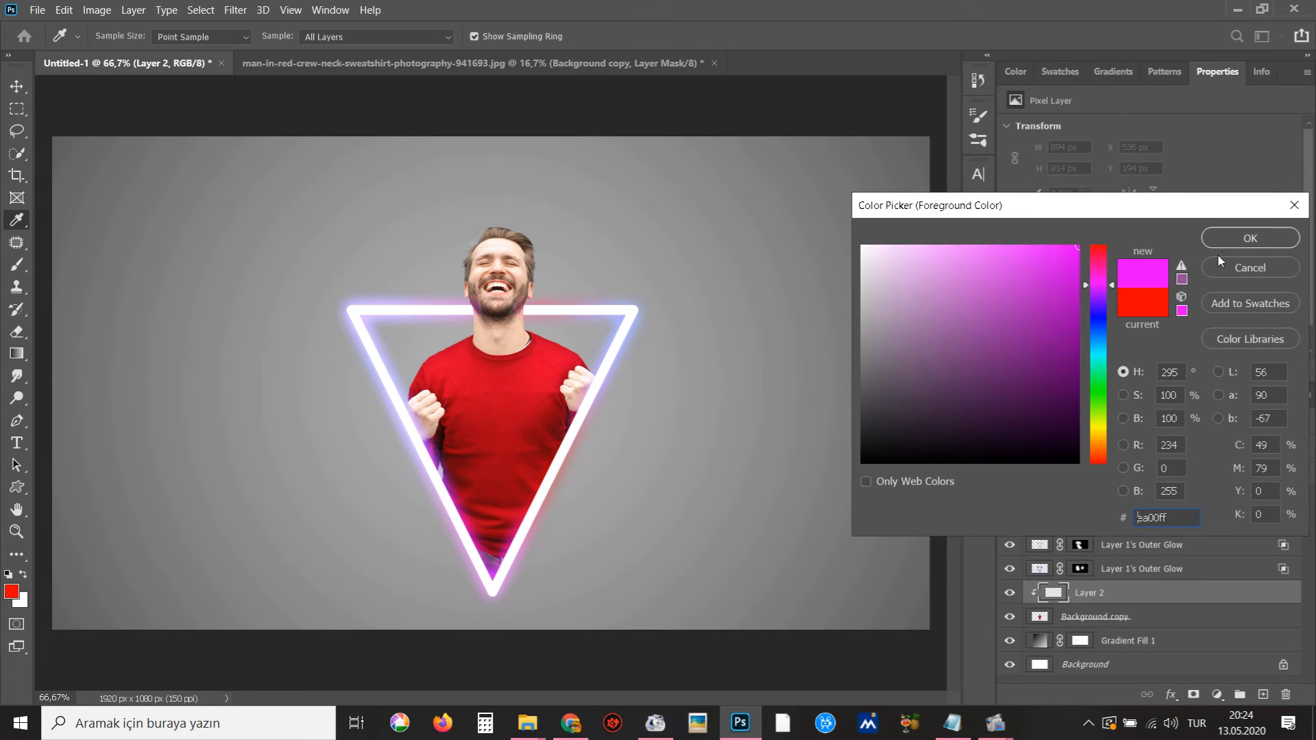
click(1250, 238)
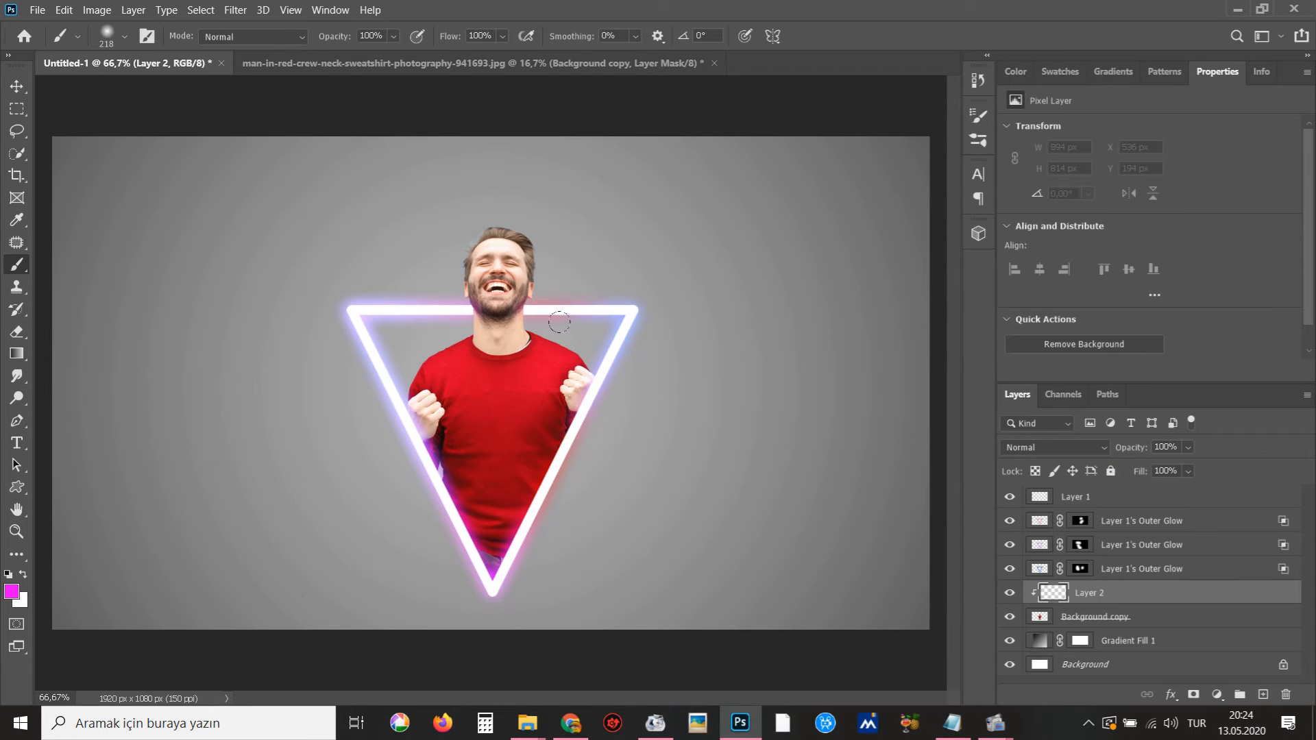
mouse_move(541, 322)
mouse_down()
mouse_move(515, 274)
mouse_move(517, 247)
mouse_up()
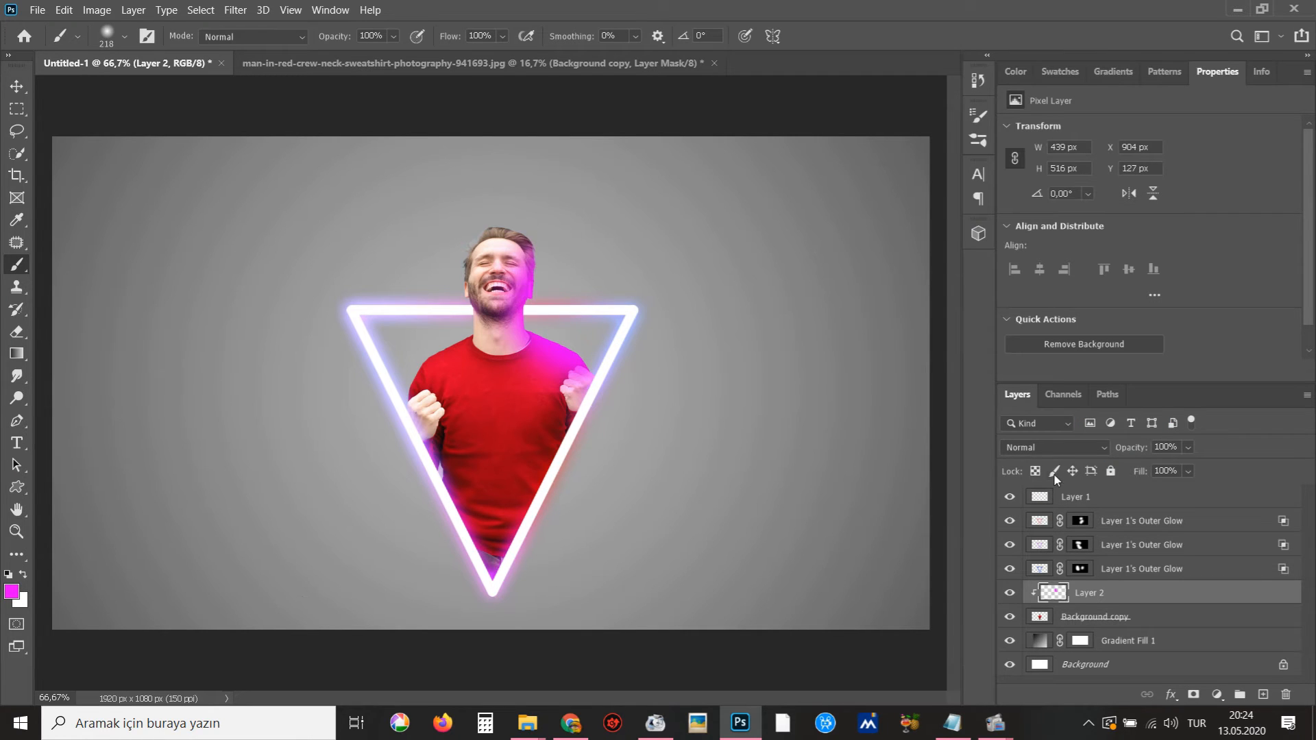
Set the magenta paint layer to Screen blending with 54% opacity and 68% fill
click(1052, 447)
click(1039, 417)
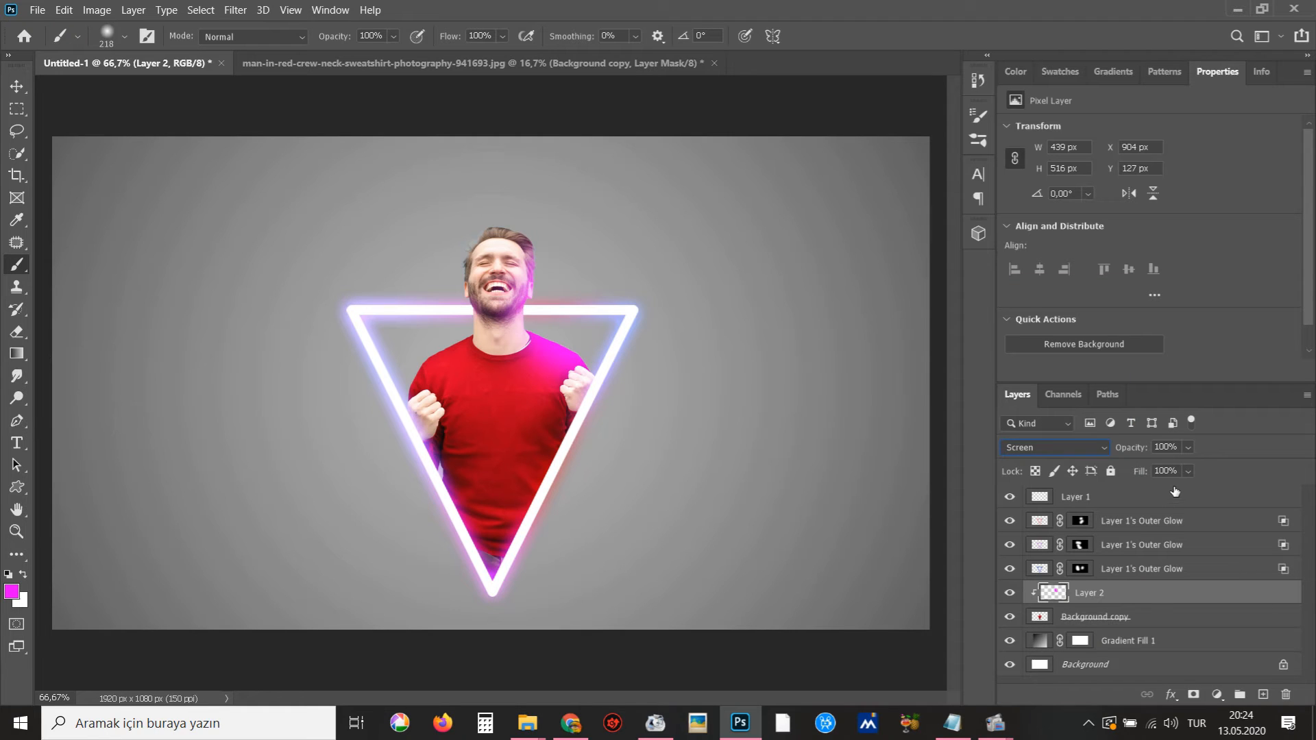
click(1189, 450)
drag(1183, 468, 1170, 466)
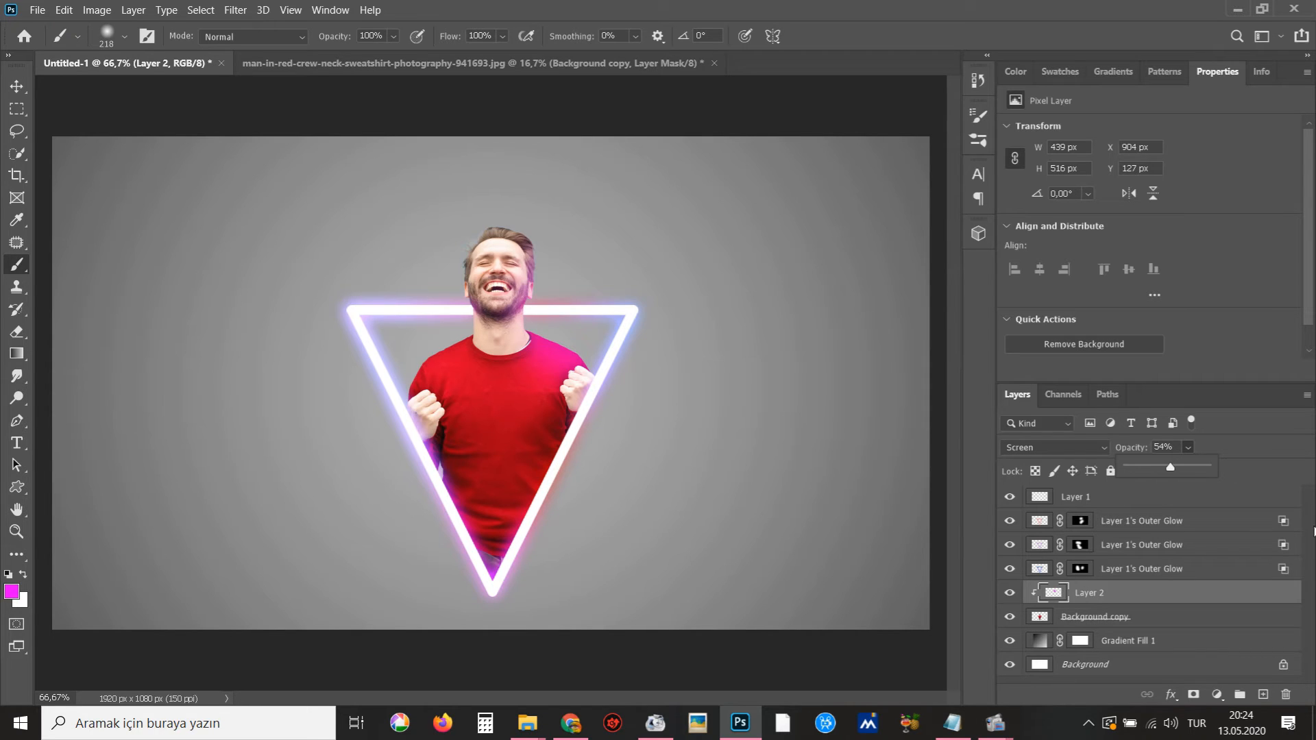
click(1307, 526)
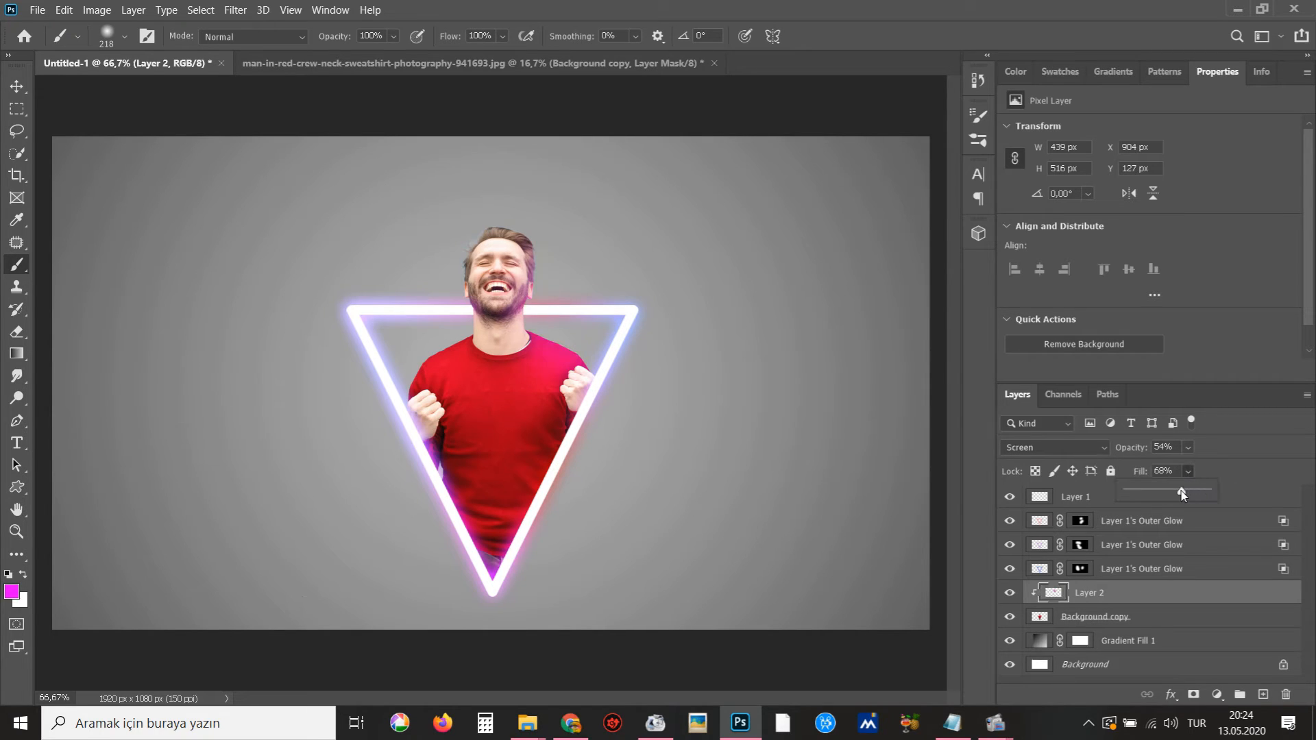
Add a second clipped layer directly above the man's cut-out and paint blue #0054ff over his left-side shoulder and fist
click(1133, 617)
click(1134, 617)
key(ctrl+alt+shift+n)
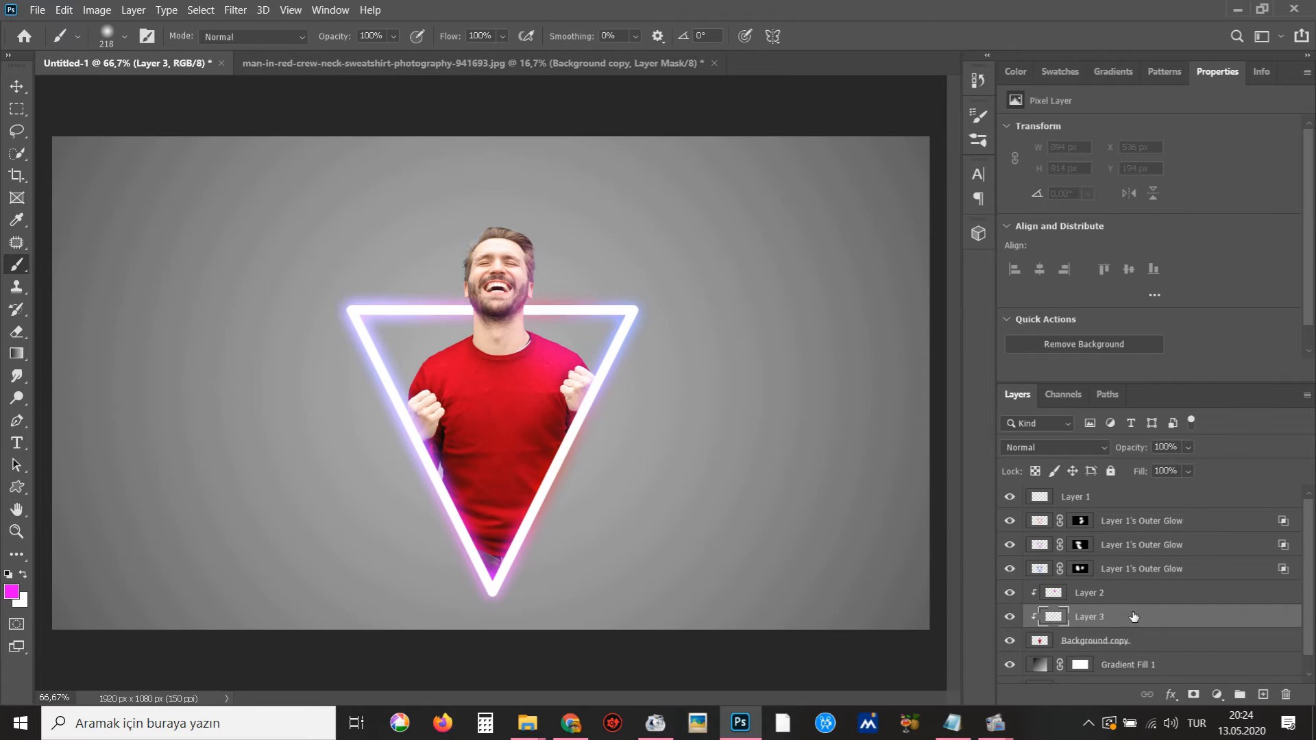
click(11, 596)
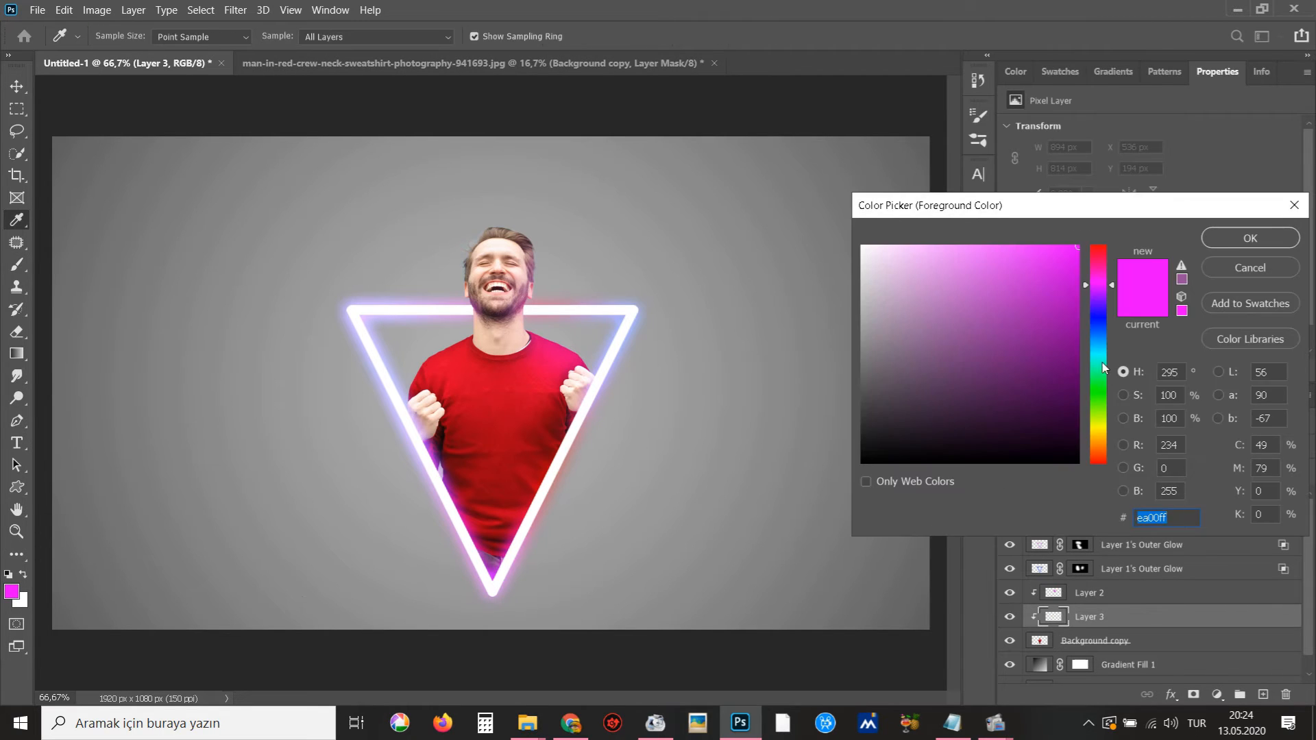
click(1100, 330)
drag(1066, 325, 1174, 236)
click(1224, 240)
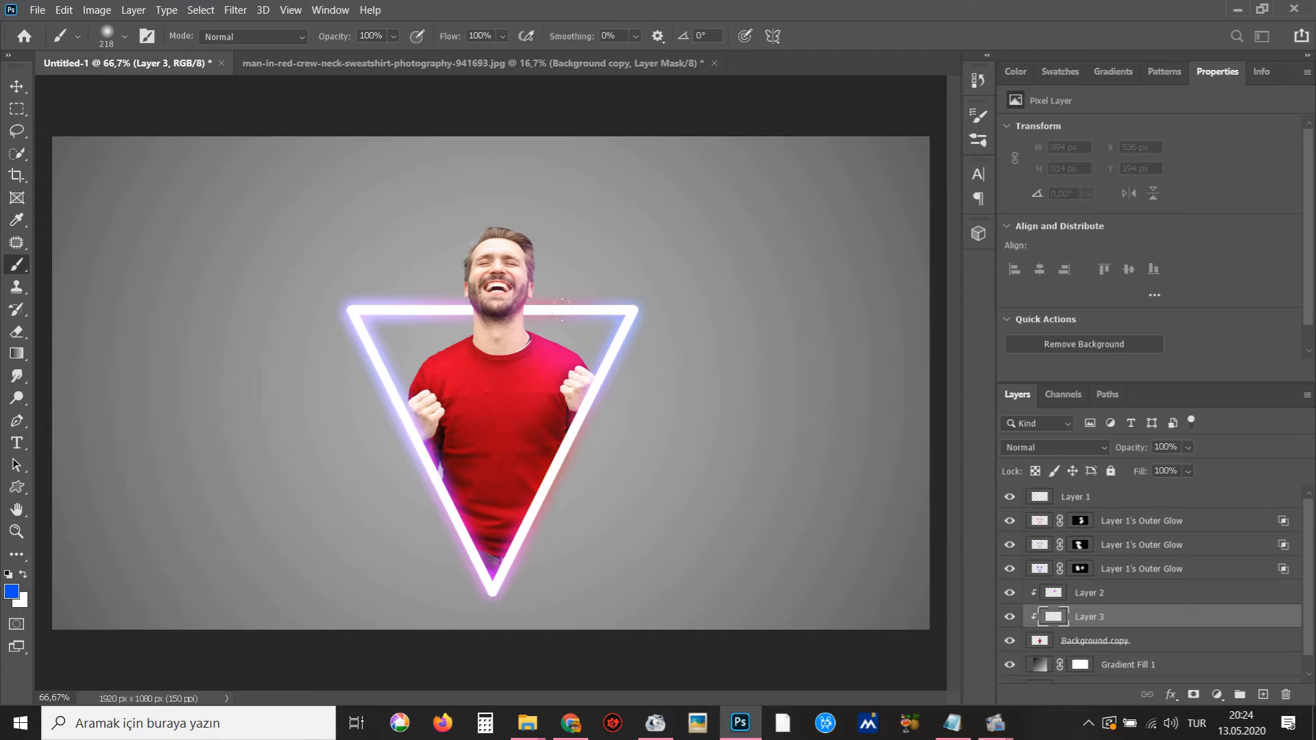
drag(377, 335, 411, 308)
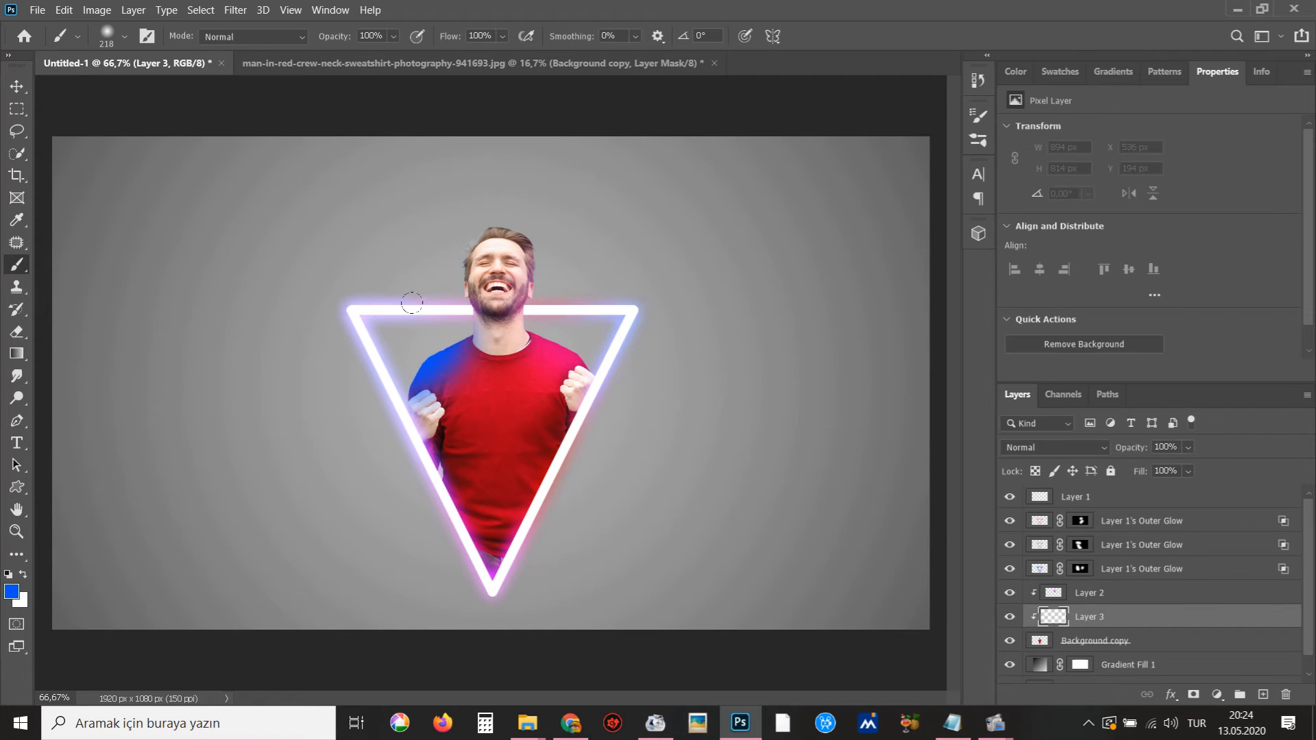
Paint red over the left edge of the man's face and hair on the same clipped layer
click(11, 593)
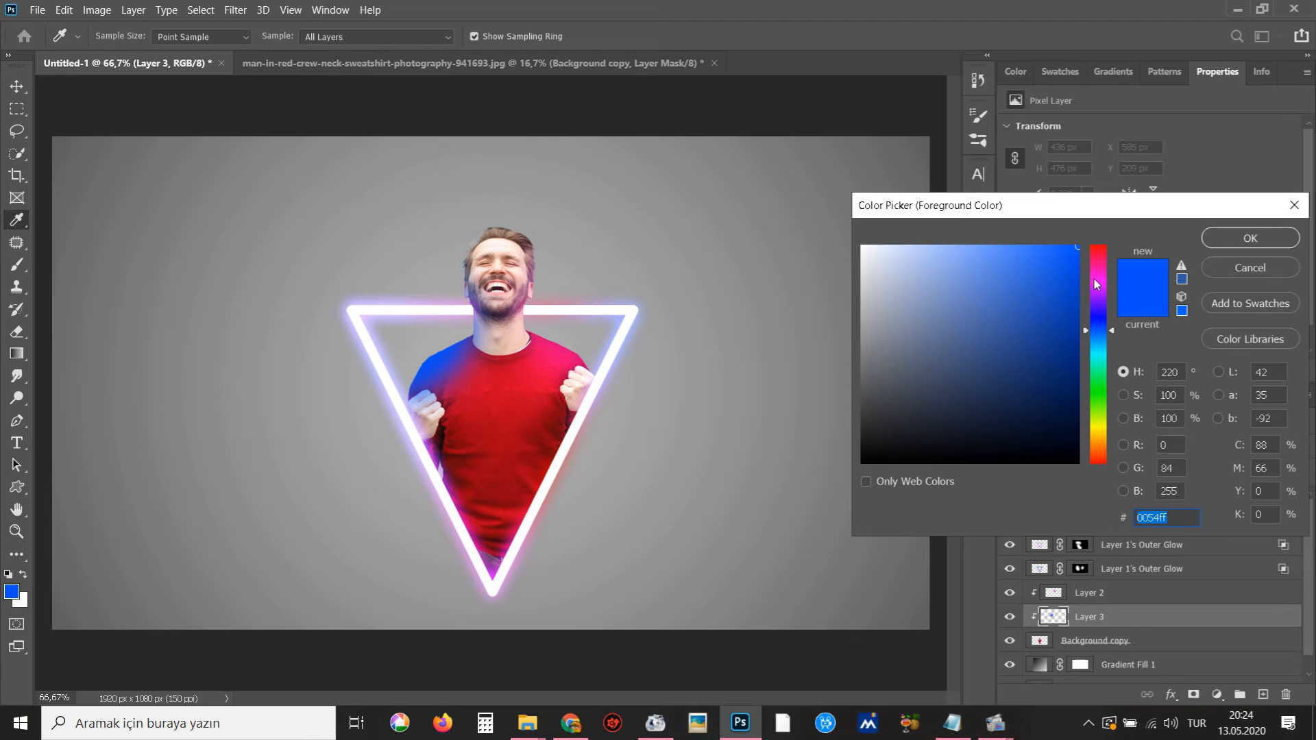
drag(1097, 284, 1198, 225)
click(1244, 238)
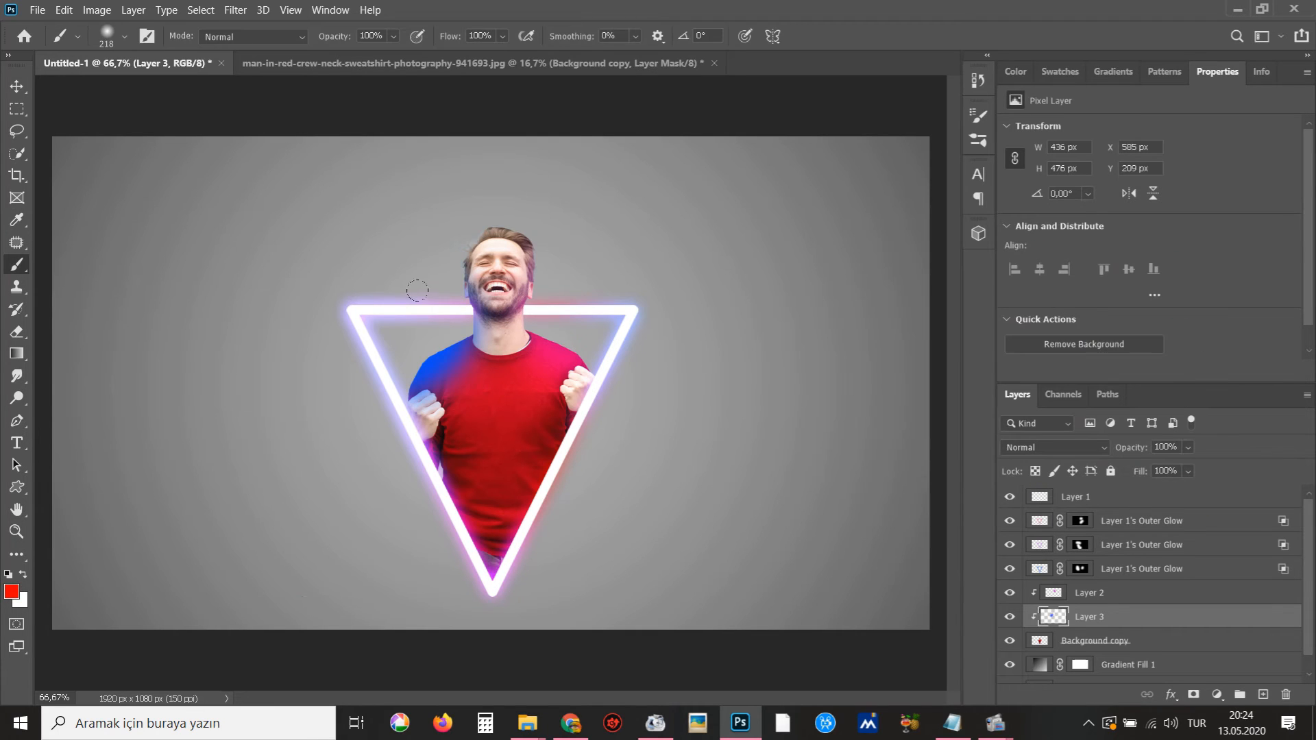
mouse_move(417, 290)
mouse_down()
mouse_move(405, 260)
mouse_move(435, 181)
mouse_move(391, 163)
mouse_up()
key(ctrl+z)
mouse_move(414, 281)
mouse_down()
mouse_move(421, 254)
mouse_move(395, 193)
mouse_up()
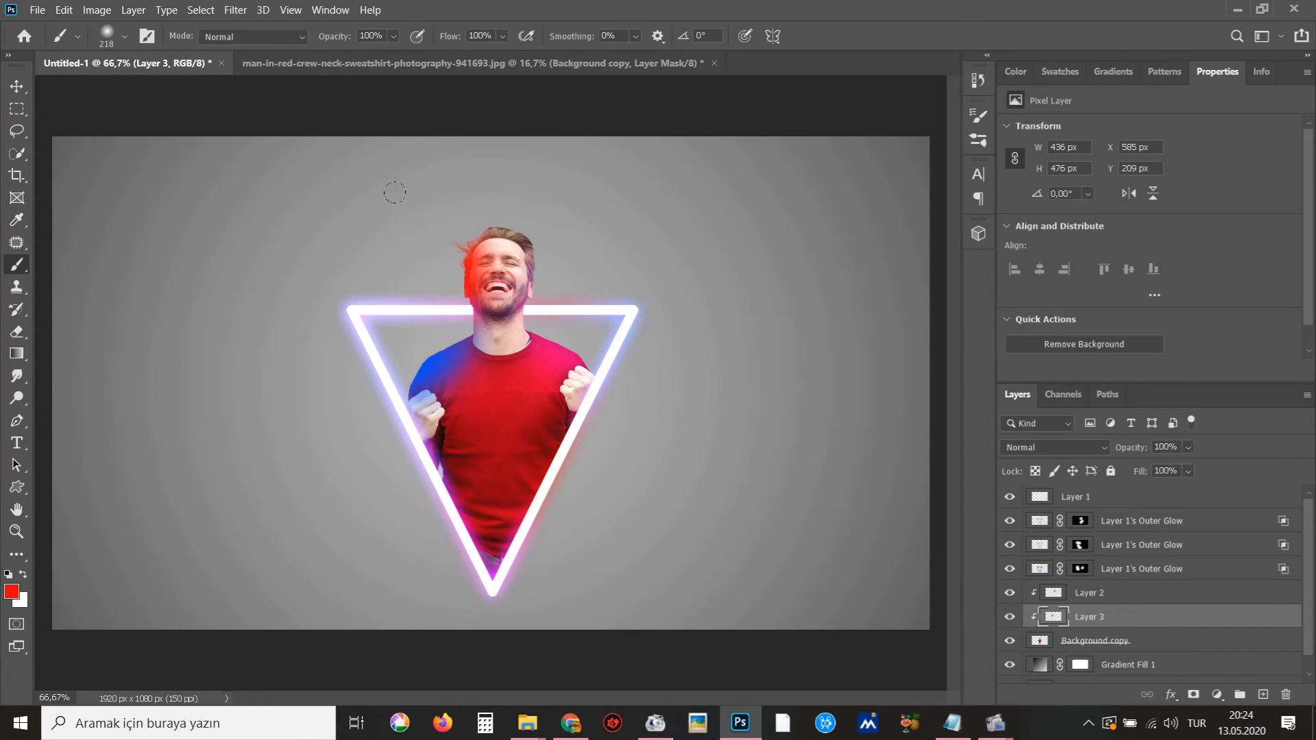
Set the blue and red paint layer to Screen blending with 90% opacity and 80% fill
click(1054, 447)
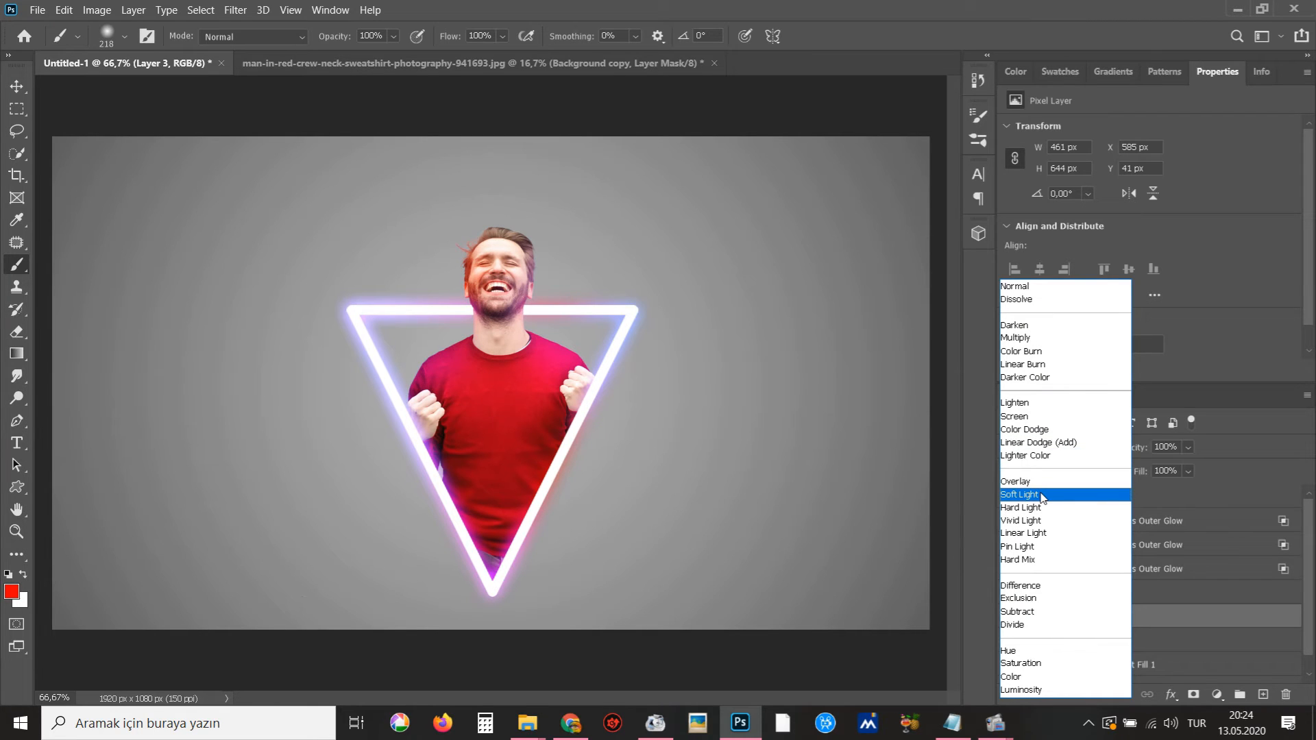
click(1028, 418)
click(1188, 447)
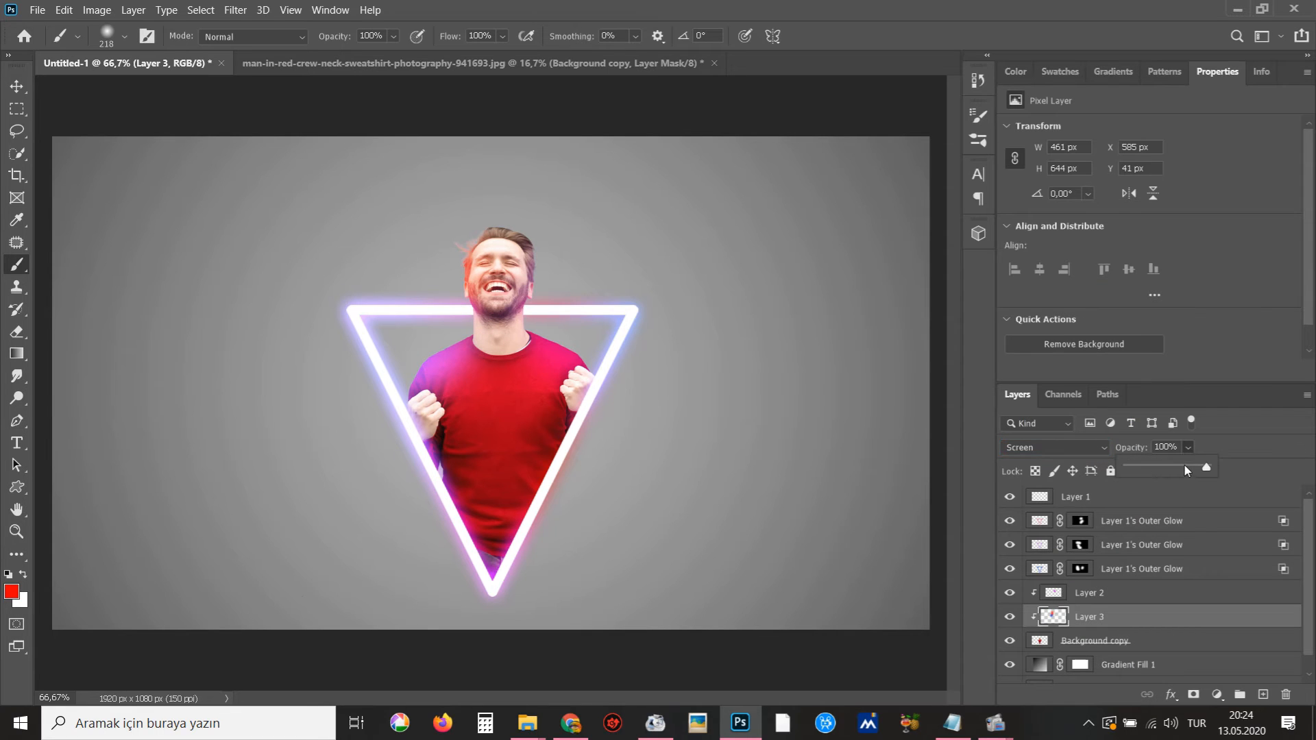
drag(1184, 466, 1160, 463)
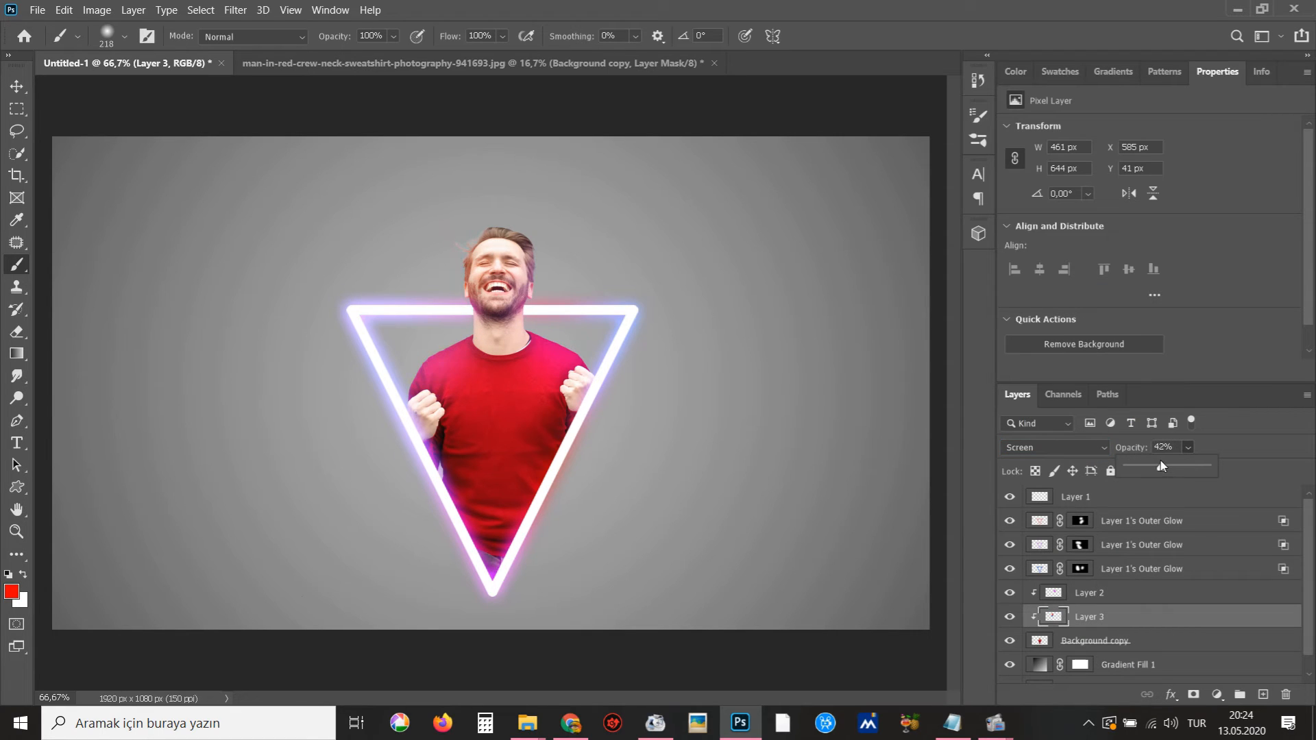
click(1240, 513)
drag(1190, 471, 1235, 468)
click(555, 489)
scroll(554, 489, down, 1)
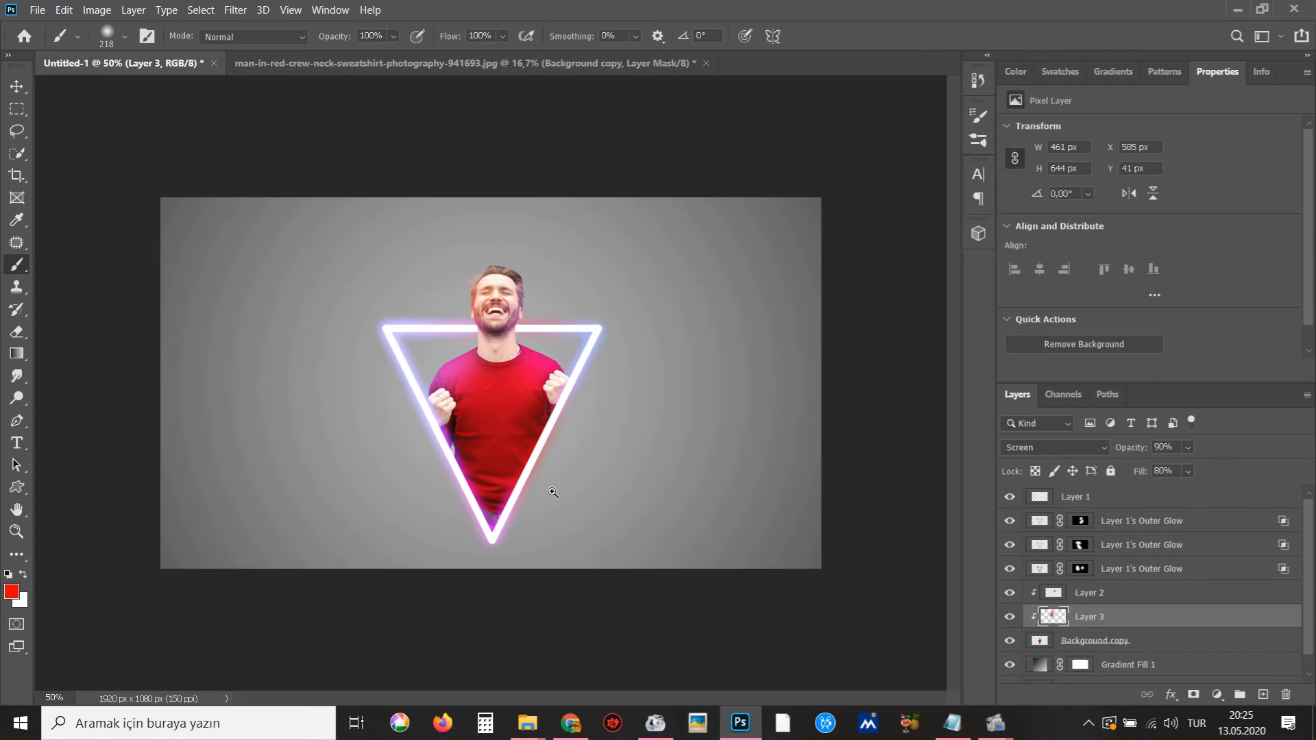
scroll(554, 489, up, 1)
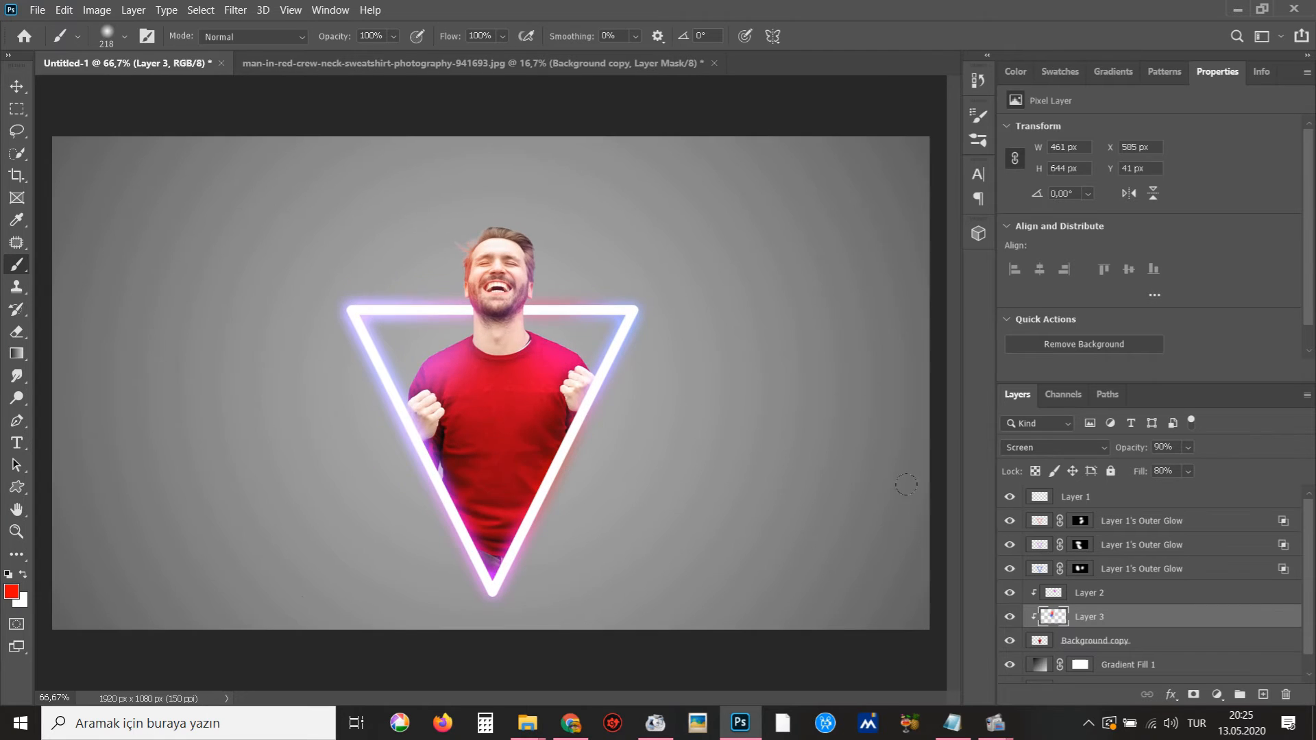
Add a text layer with the man's first name in 60 pt Arial Bold, directly above the gradient background layer
click(1124, 664)
scroll(509, 533, down, 1)
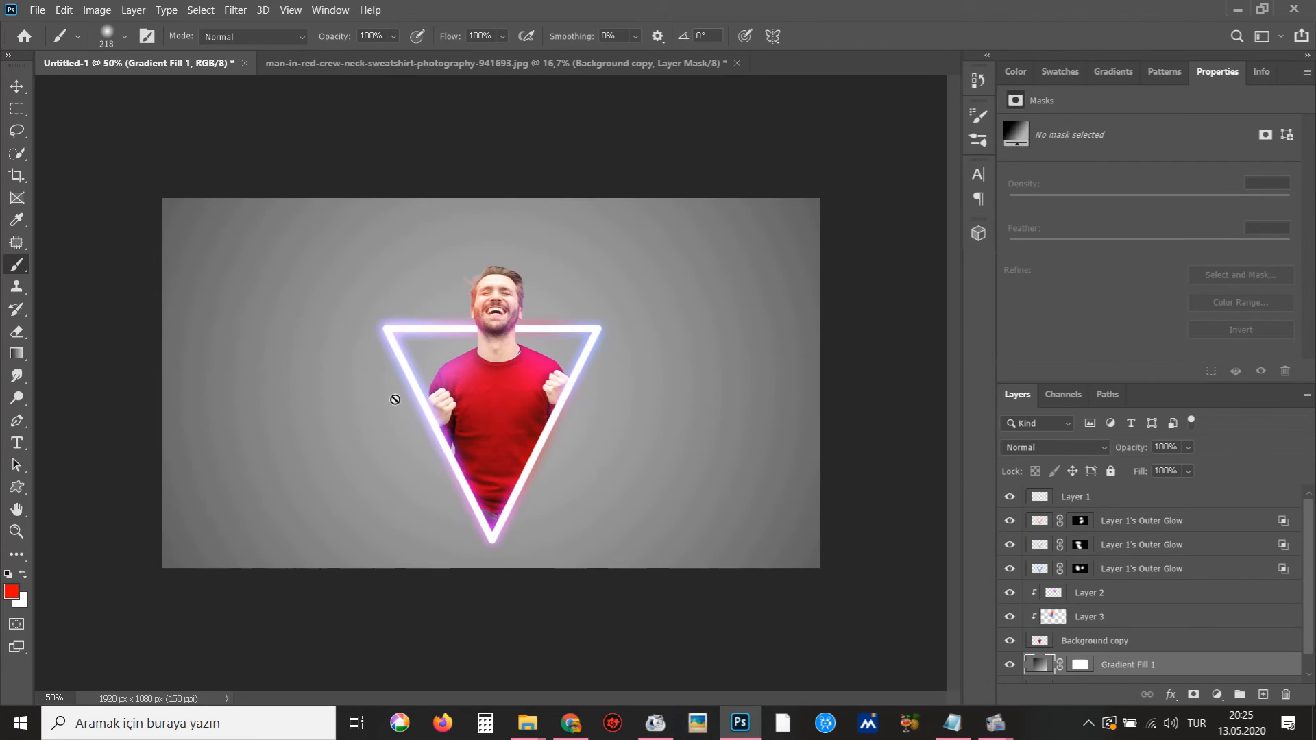
key(t)
click(303, 421)
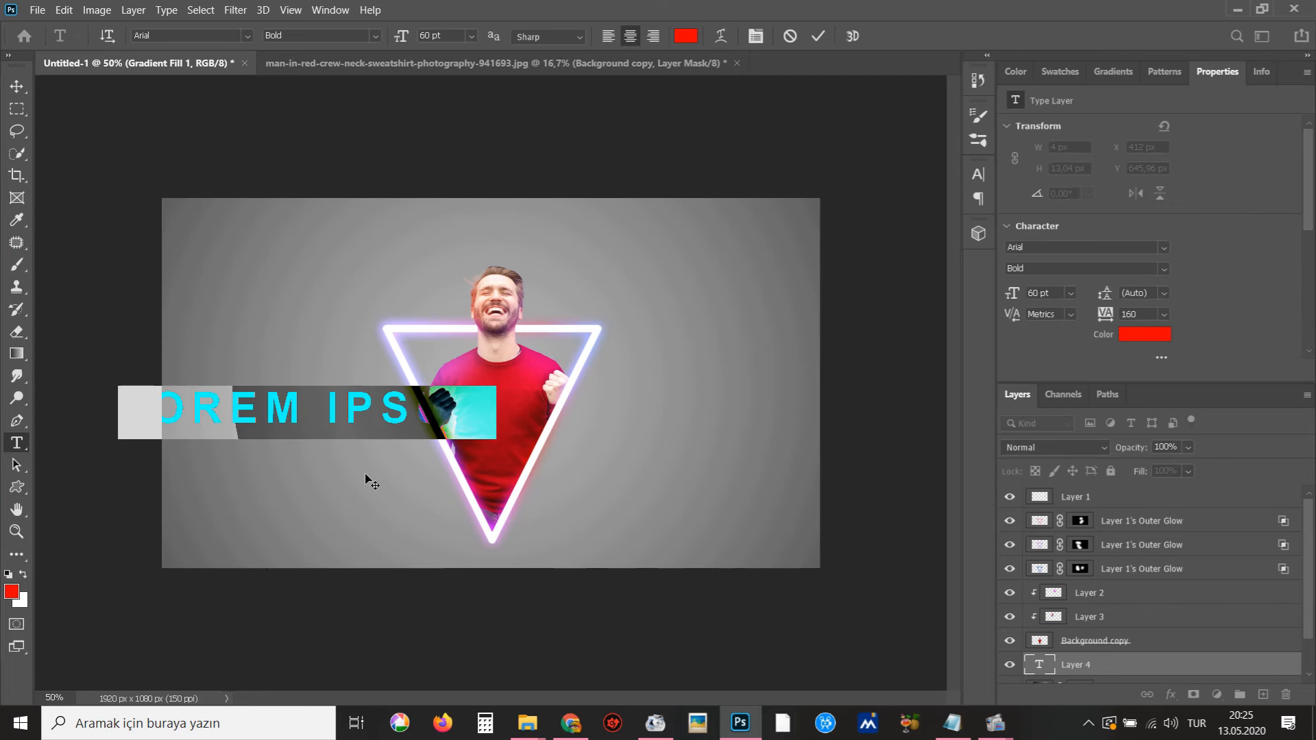
text(JO)
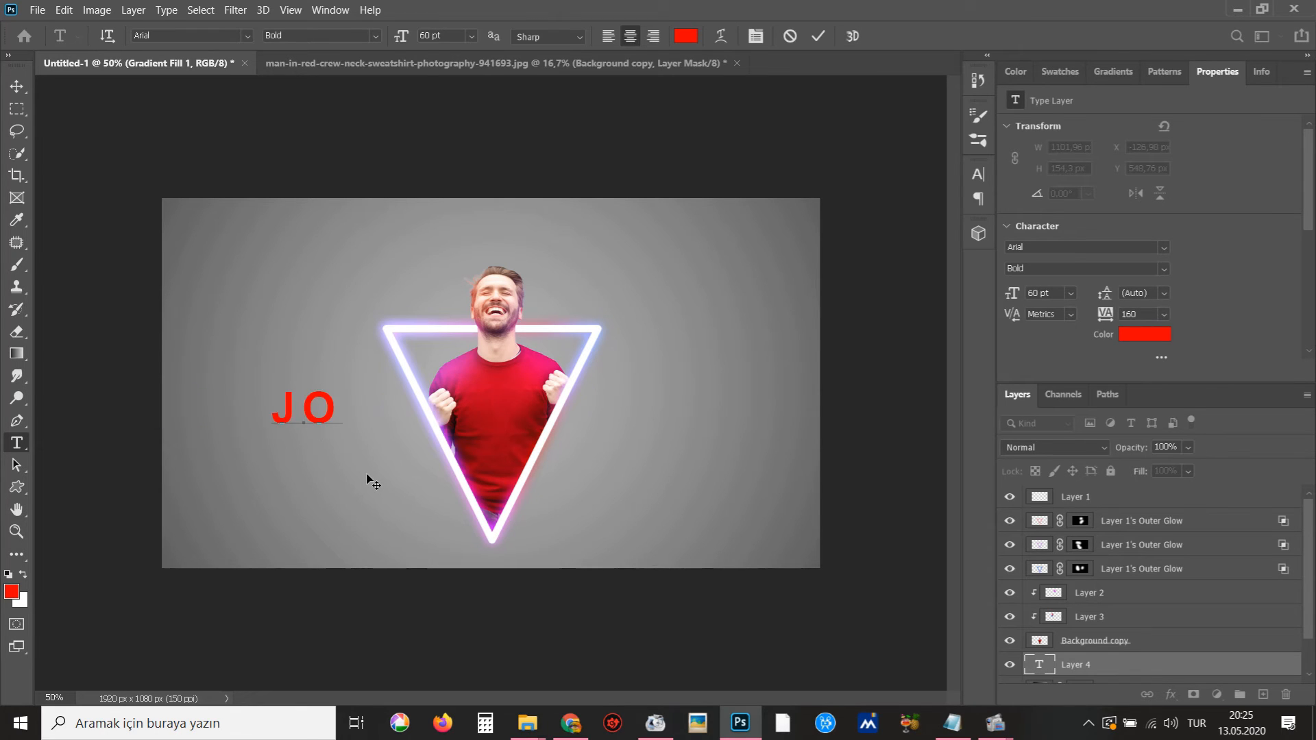
text(HN)
click(368, 476)
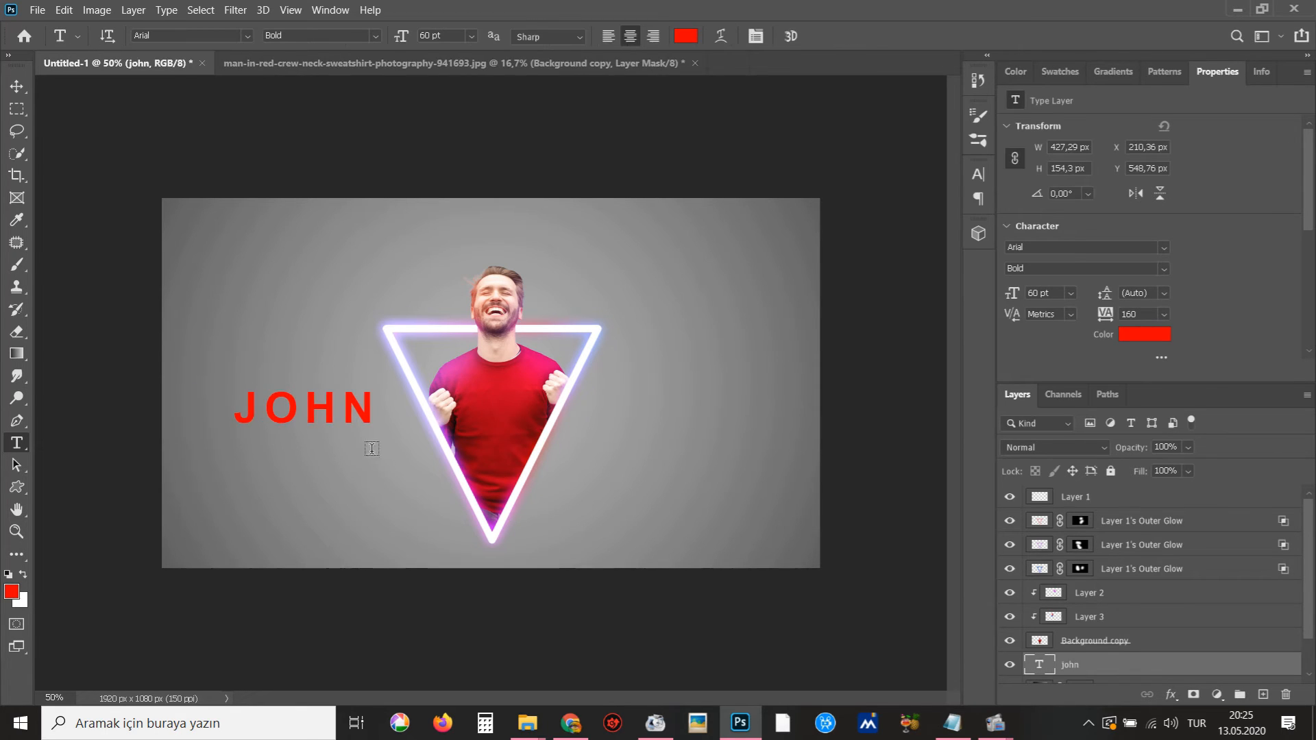
Apply Faux Bold to the whole name text
click(297, 396)
key(ctrl+a)
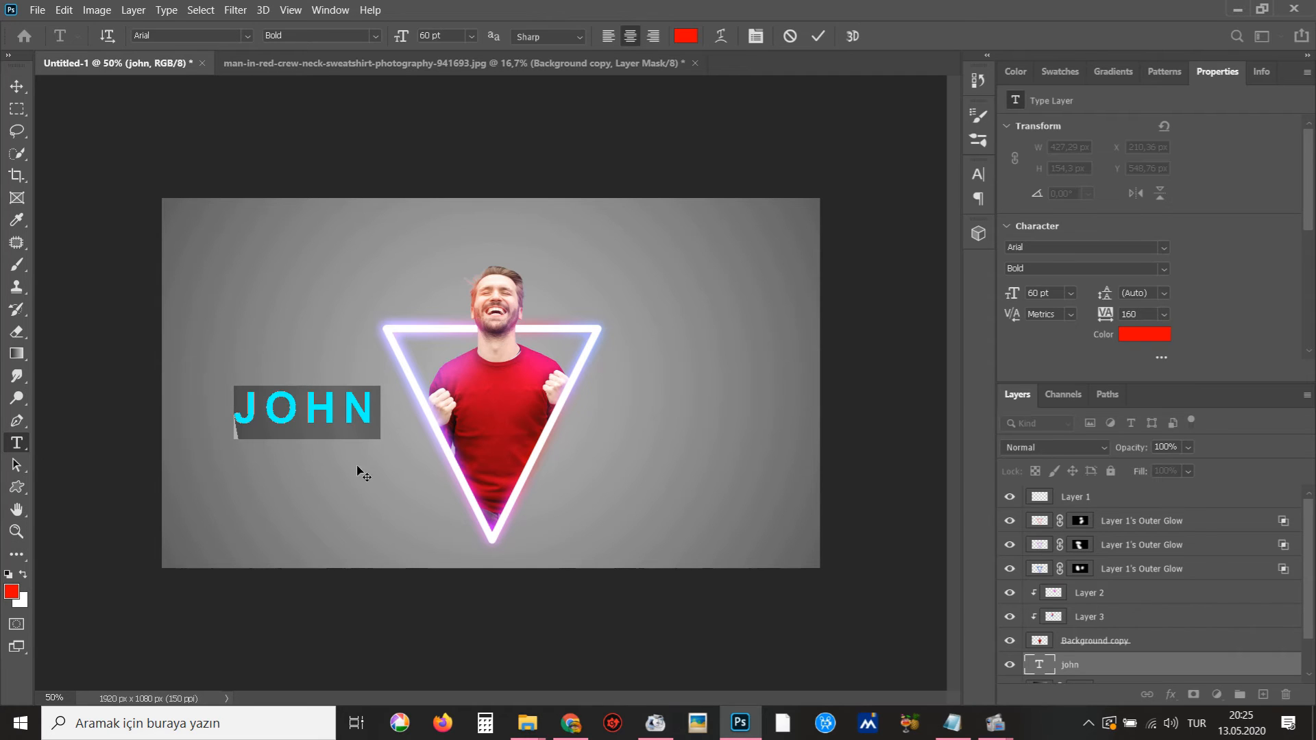
key(ctrl+t)
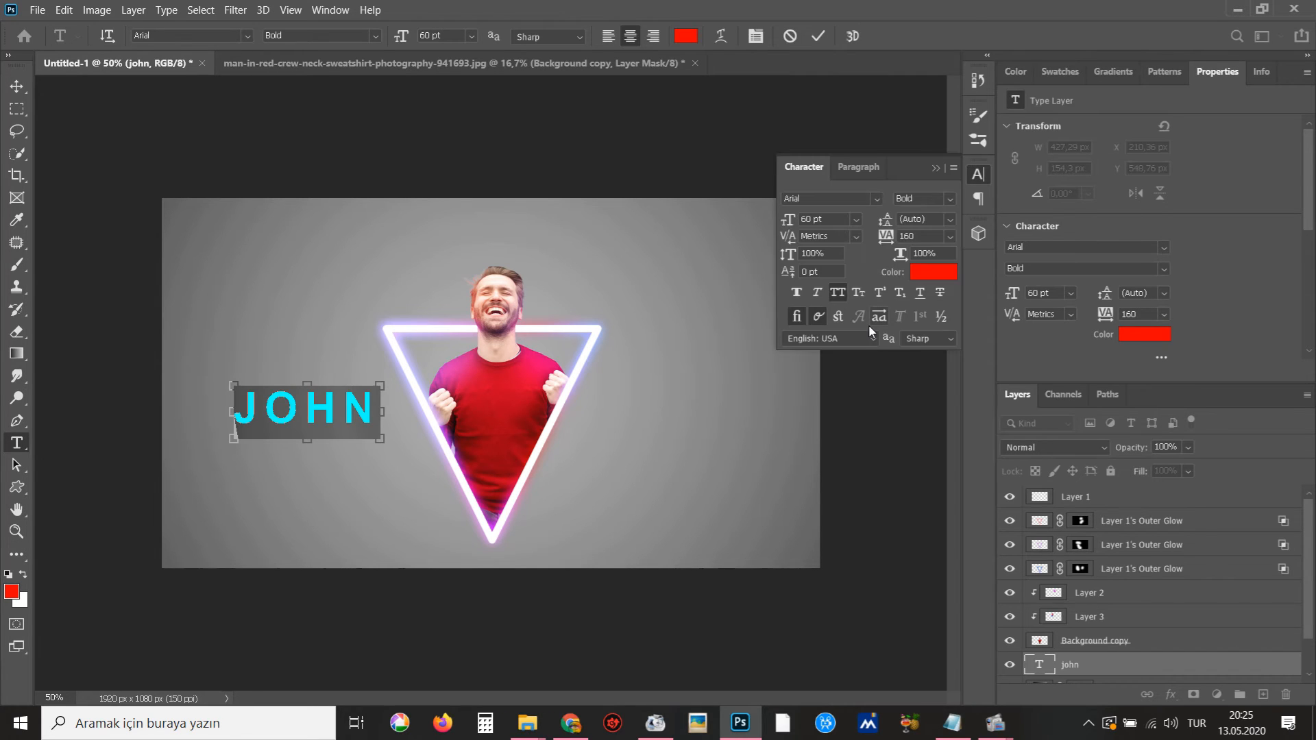
click(798, 299)
click(939, 168)
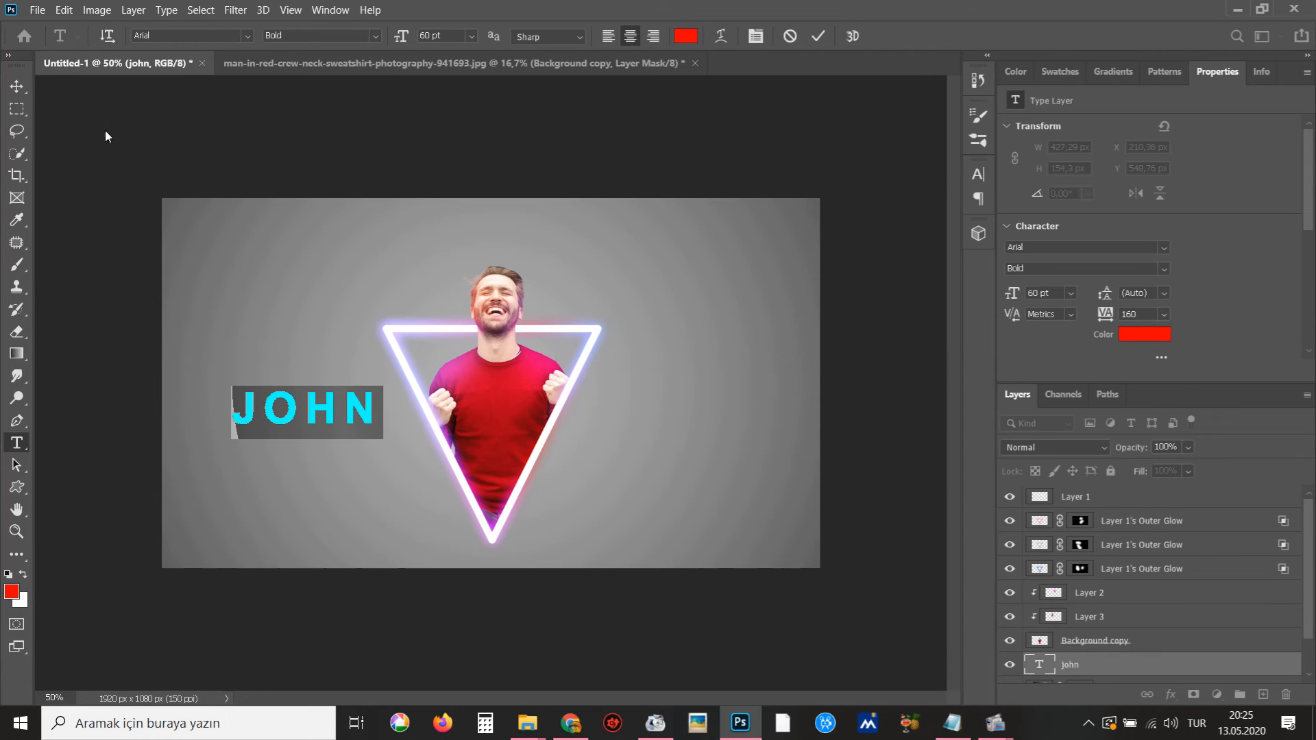
click(18, 87)
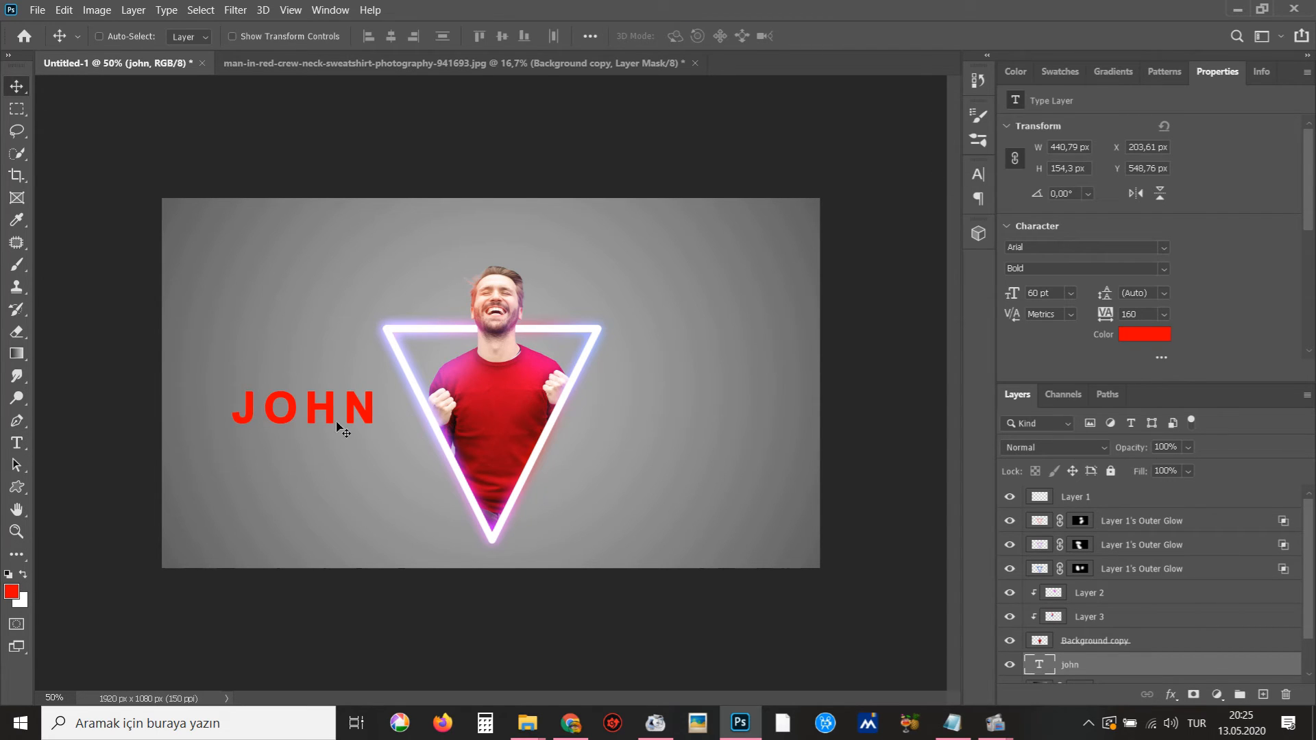
Recolour the whole name text white (#ffffff)
key(t)
key(ctrl+a)
click(686, 36)
text(ffffff)
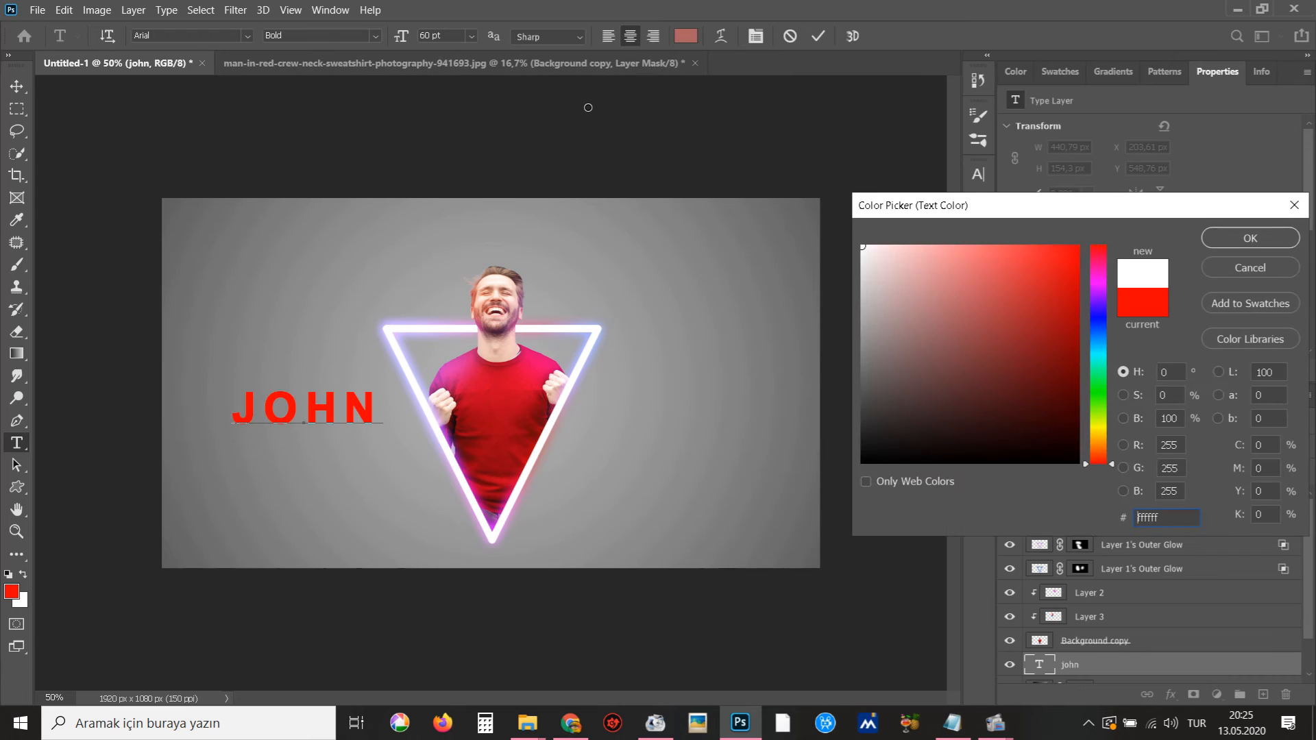
key(Return)
key(ctrl+Return)
key(v)
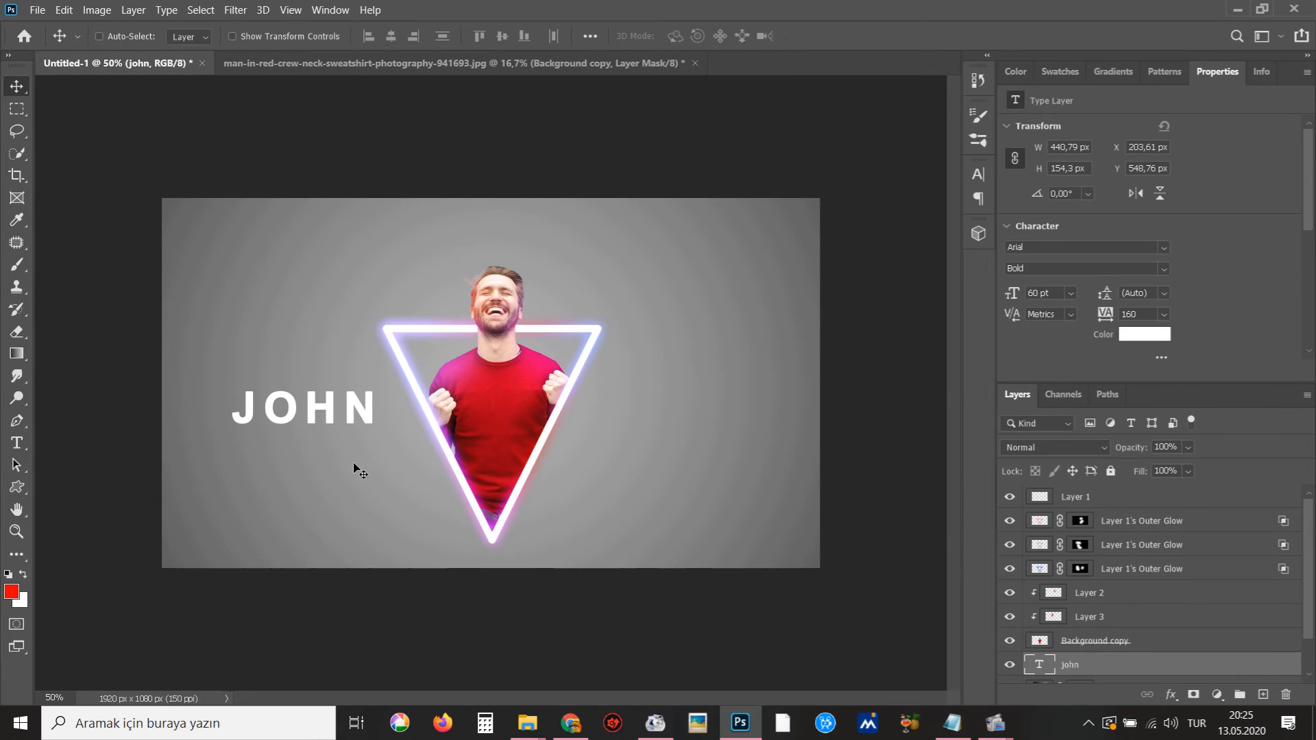
Move the name behind the man's head above the triangle and scale it up to about 990 px wide
drag(335, 416, 653, 223)
key(ctrl+t)
drag(607, 267, 612, 281)
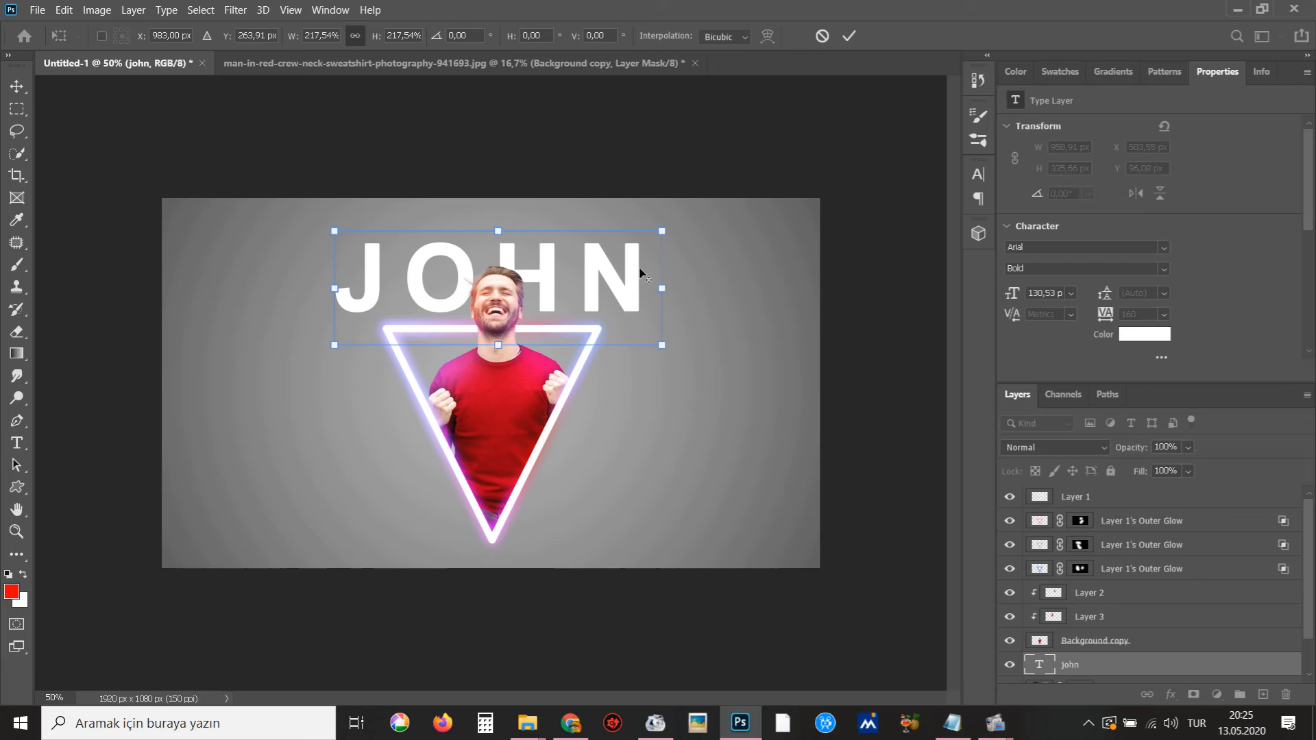
drag(663, 232, 664, 231)
key(Return)
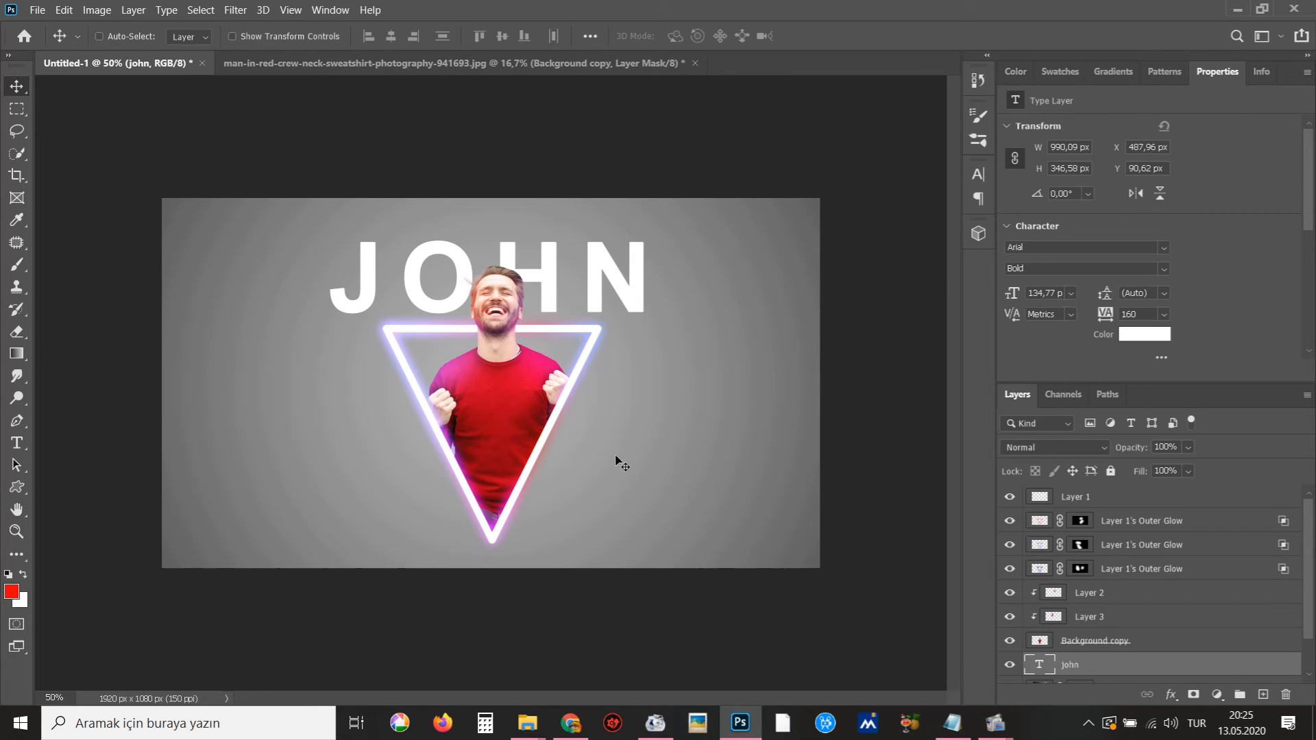
Open the clay-close-up-cracks-daylight-216619 image, copy all of it, close it, and paste it directly above the name text layer
key(ctrl+o)
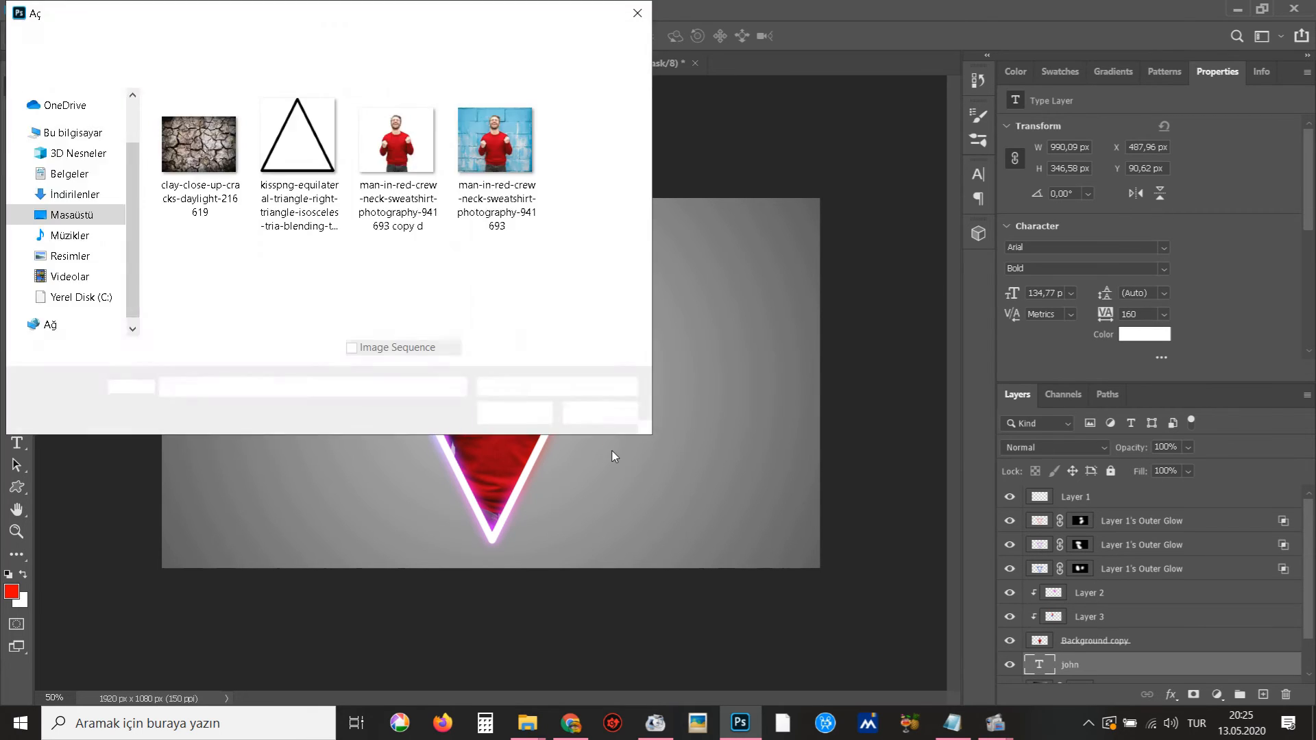
double_click(222, 185)
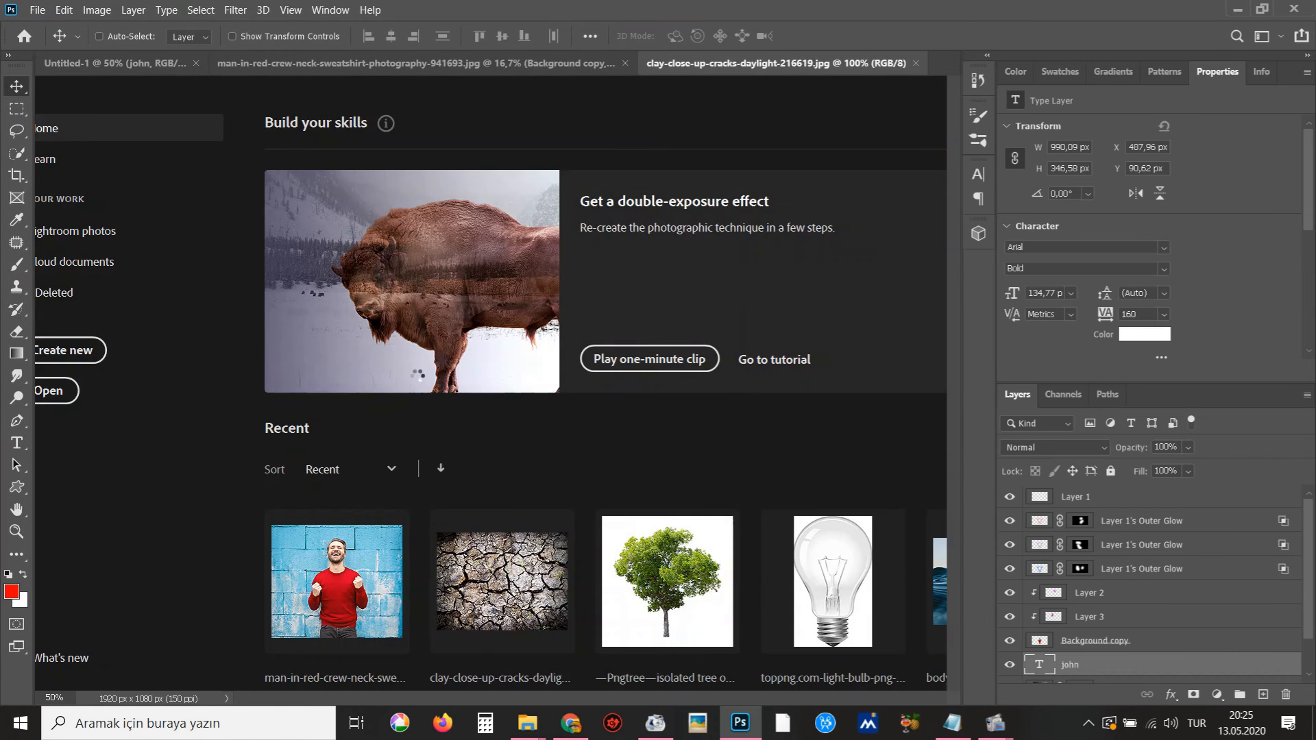
key(ctrl+a)
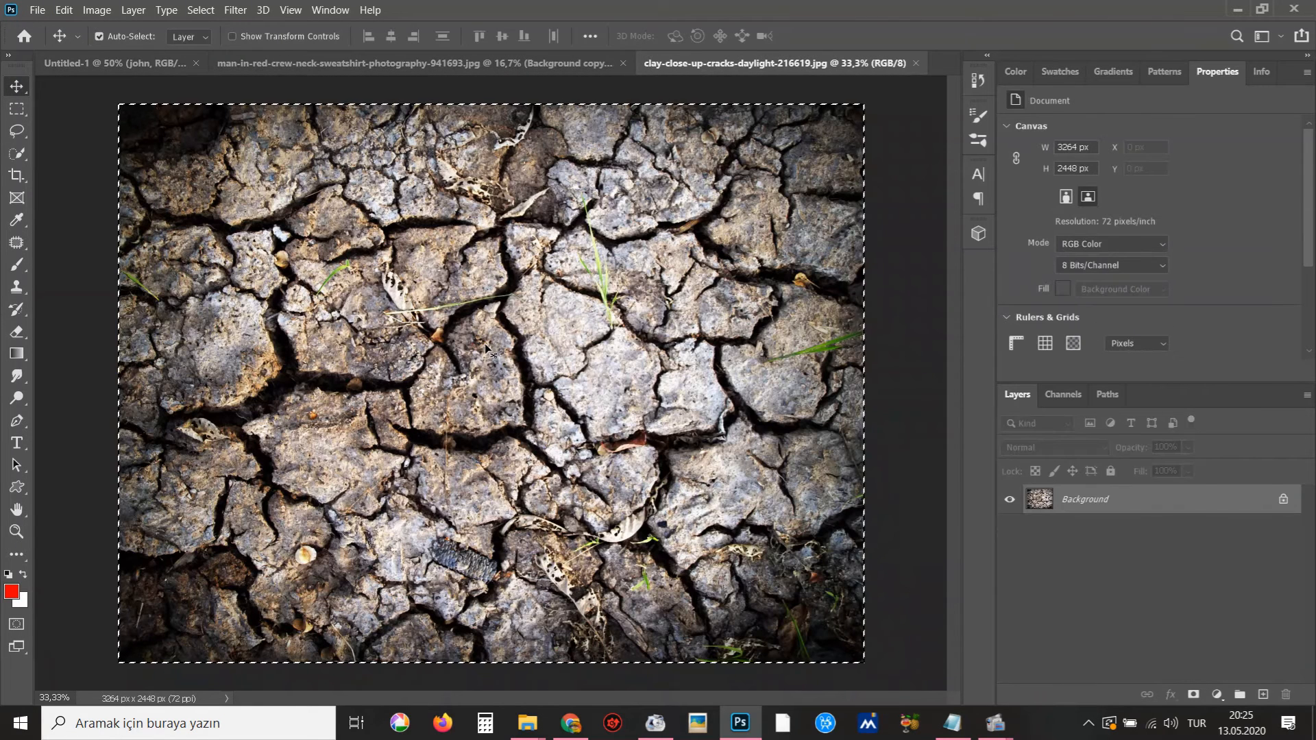
key(ctrl+w)
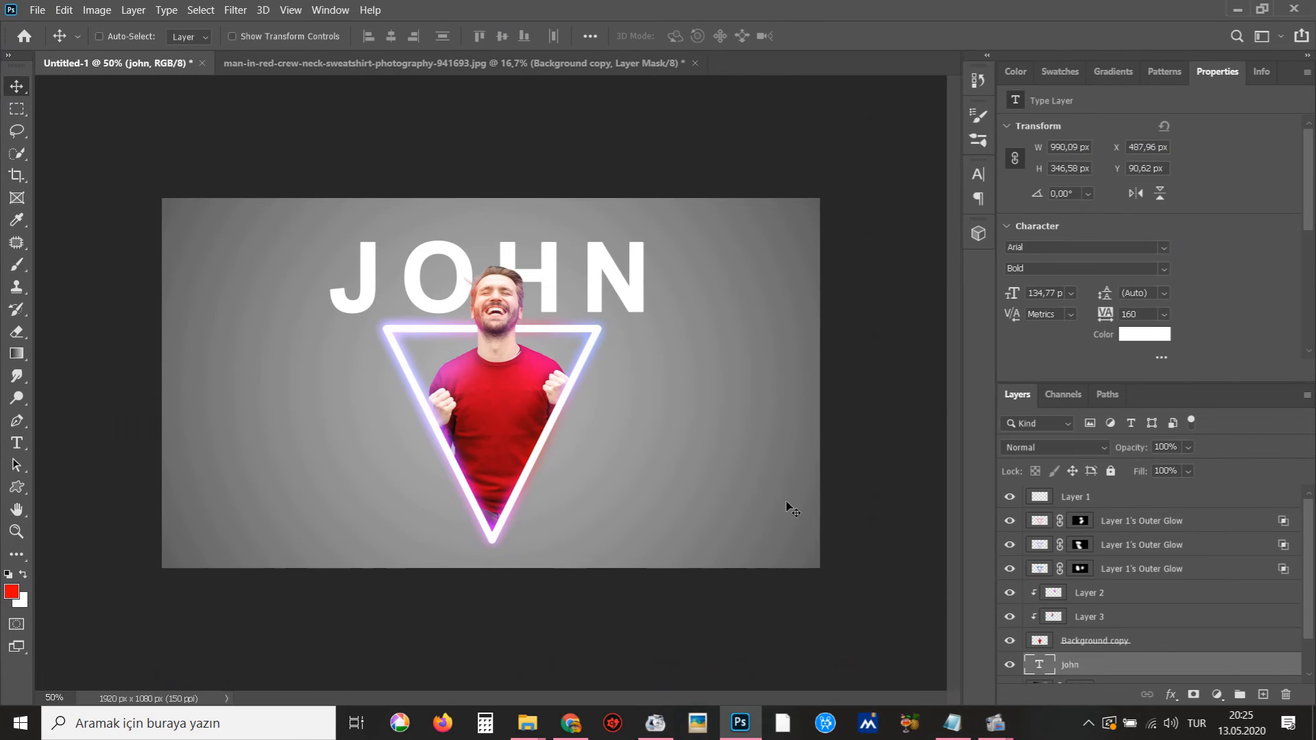
key(ctrl+v)
Scale the cracked-clay layer to about 68% so it covers the canvas, and clip it to the name text layer
key(ctrl+t)
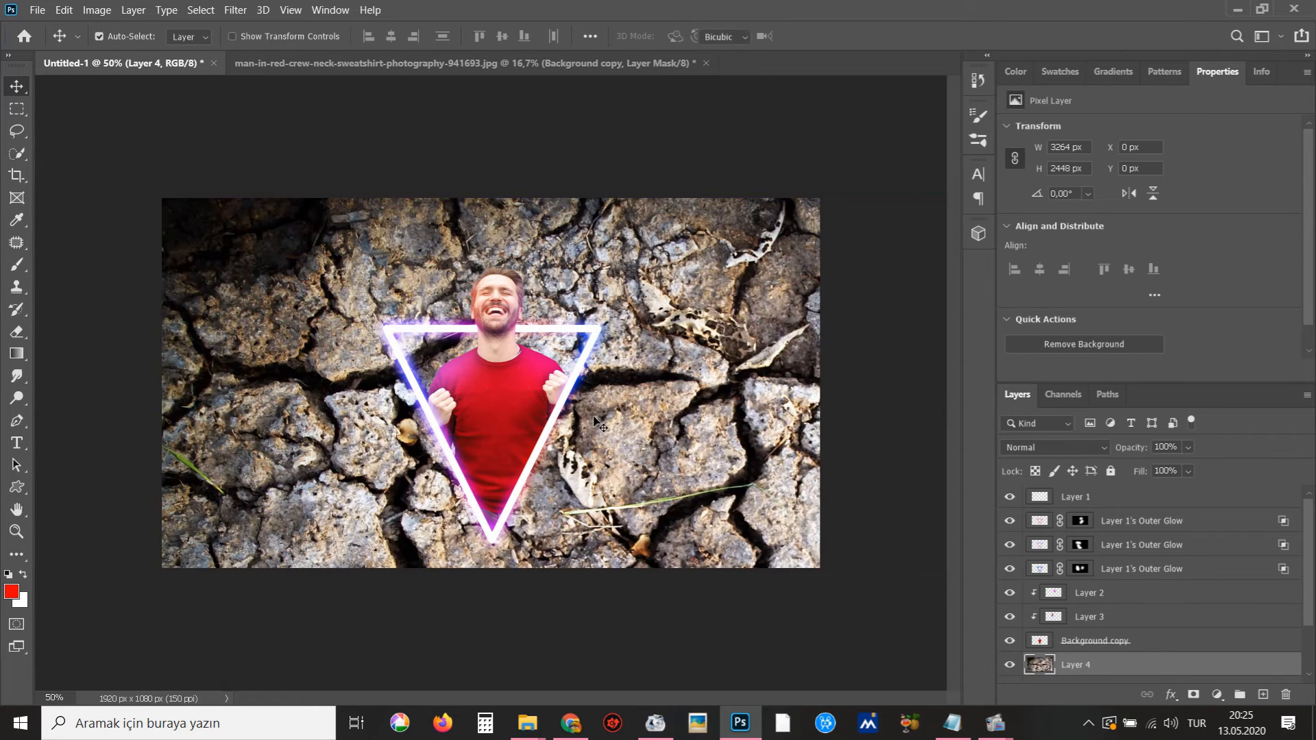
key(ctrl+minus)
drag(856, 333, 799, 226)
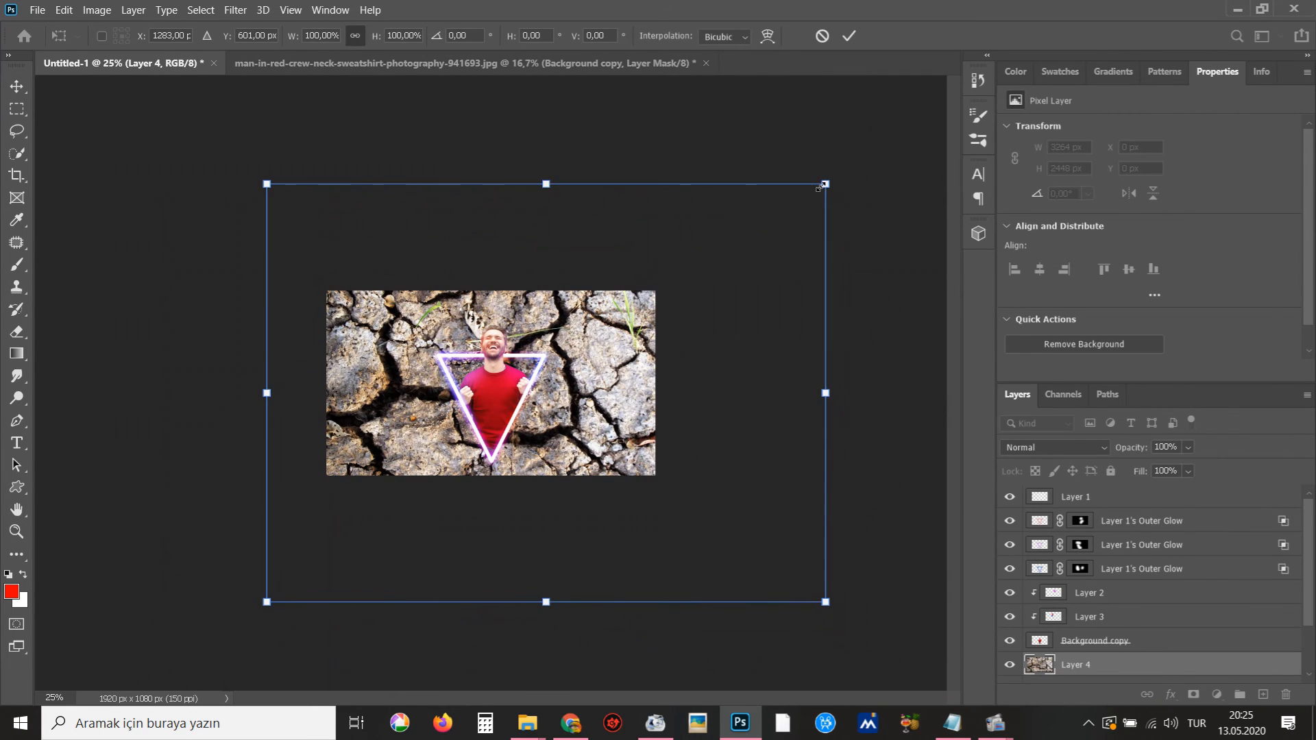
drag(825, 183, 734, 249)
drag(631, 404, 587, 369)
key(Return)
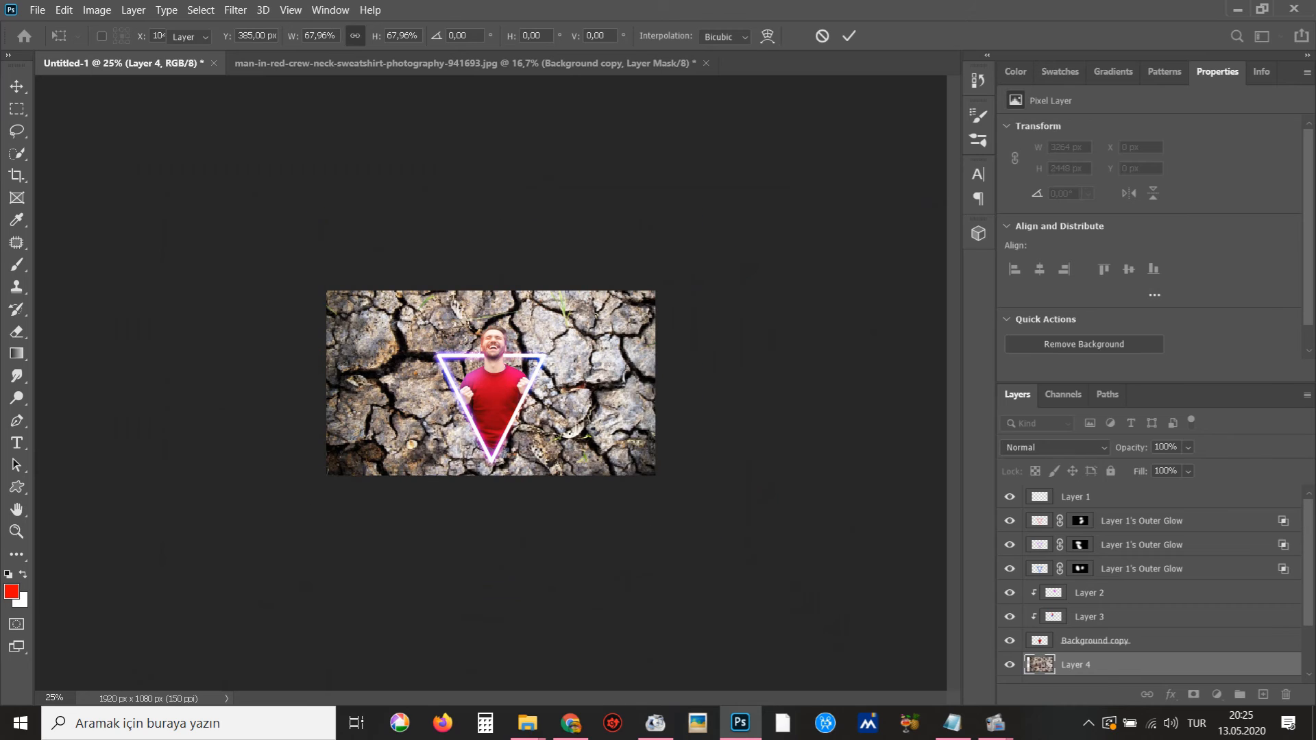
scroll(1119, 658, down, 3)
alt+click(1130, 610)
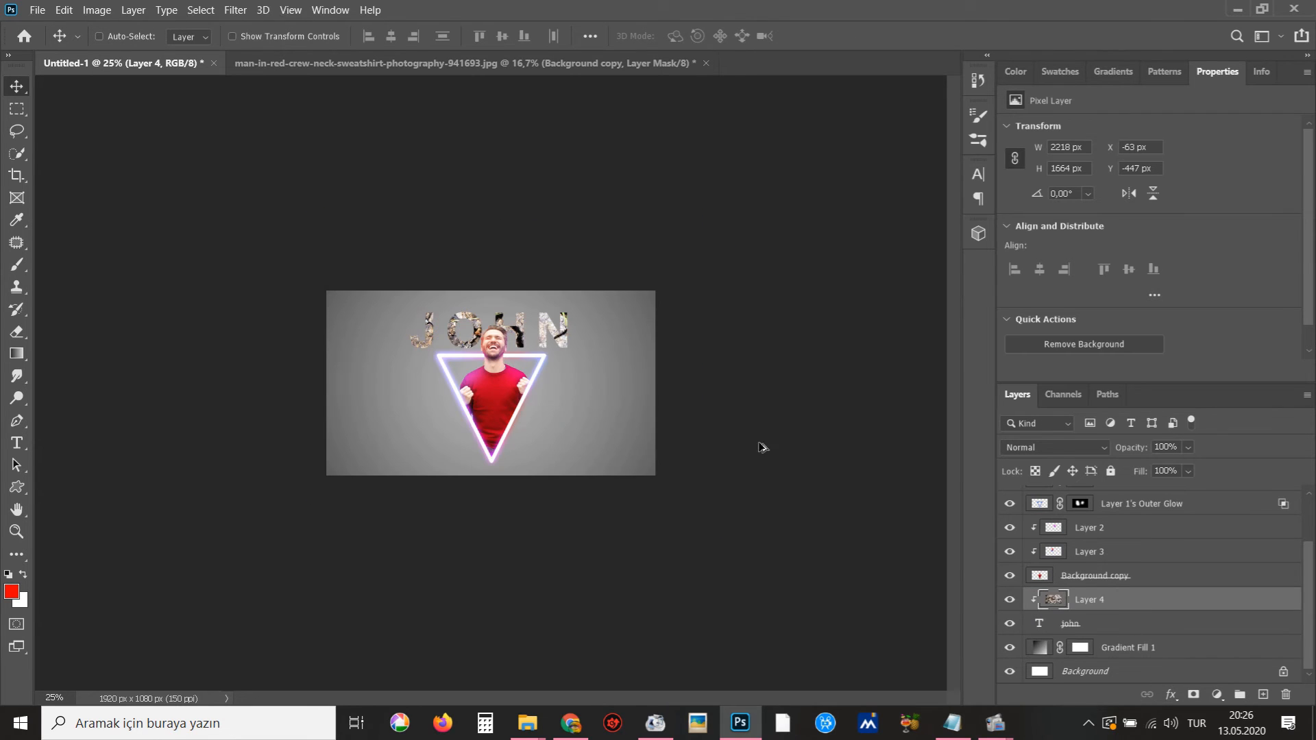
Scale the clipped clay texture down to about 962 px wide and position it so it fills all the name's letters
key(ctrl+t)
drag(695, 216, 610, 326)
drag(530, 392, 522, 360)
scroll(523, 361, up, 1)
scroll(522, 360, up, 1)
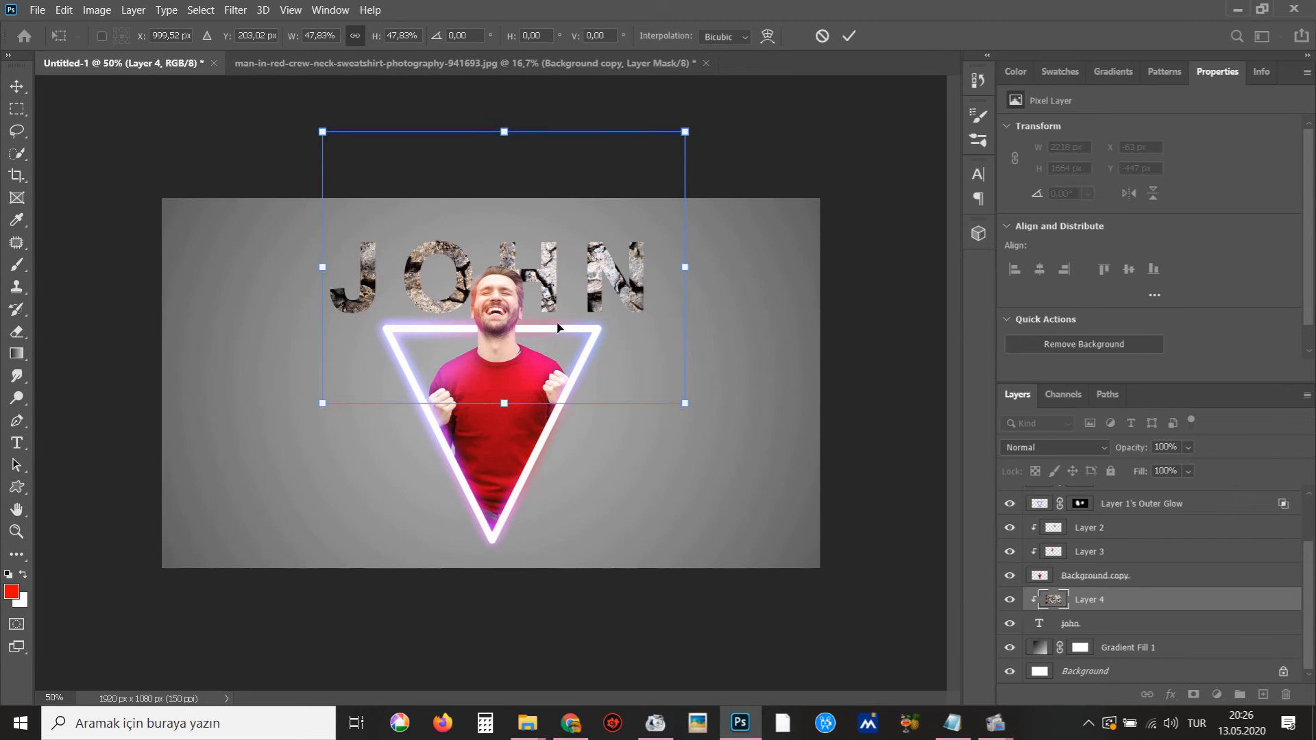
drag(575, 310, 561, 354)
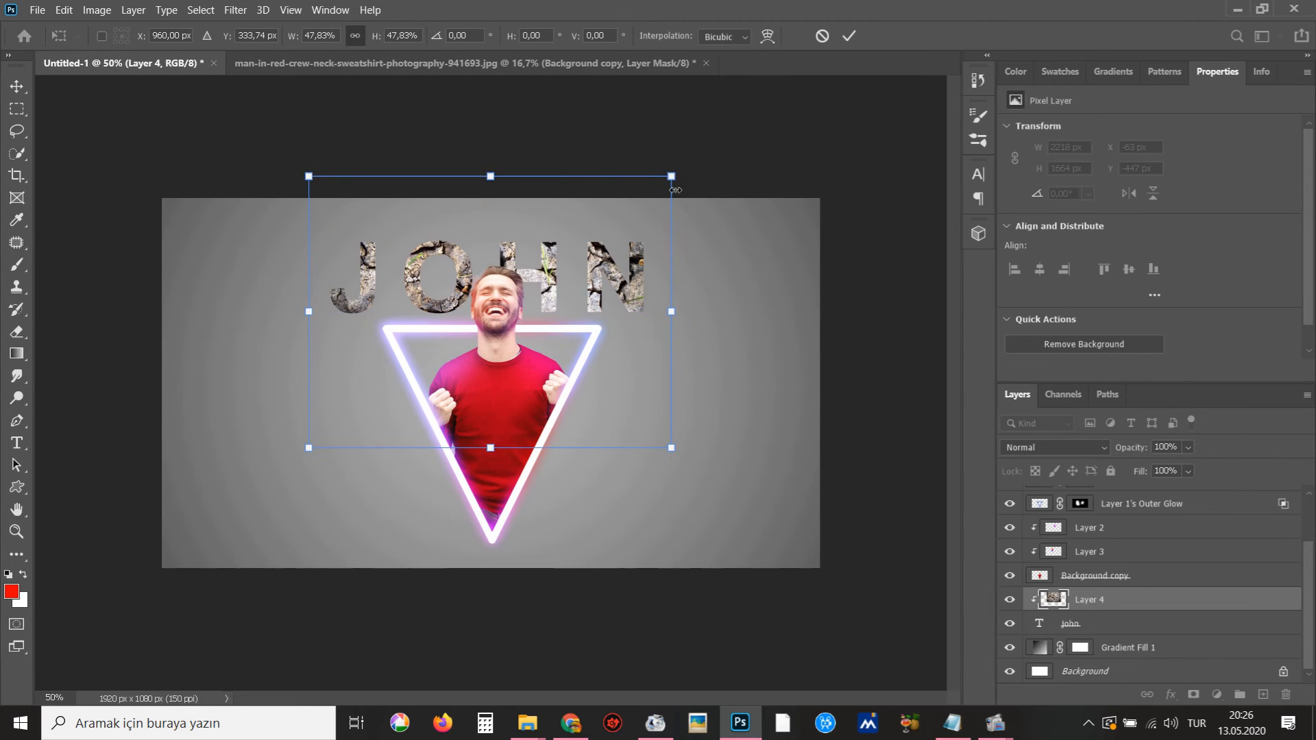
drag(671, 177, 663, 183)
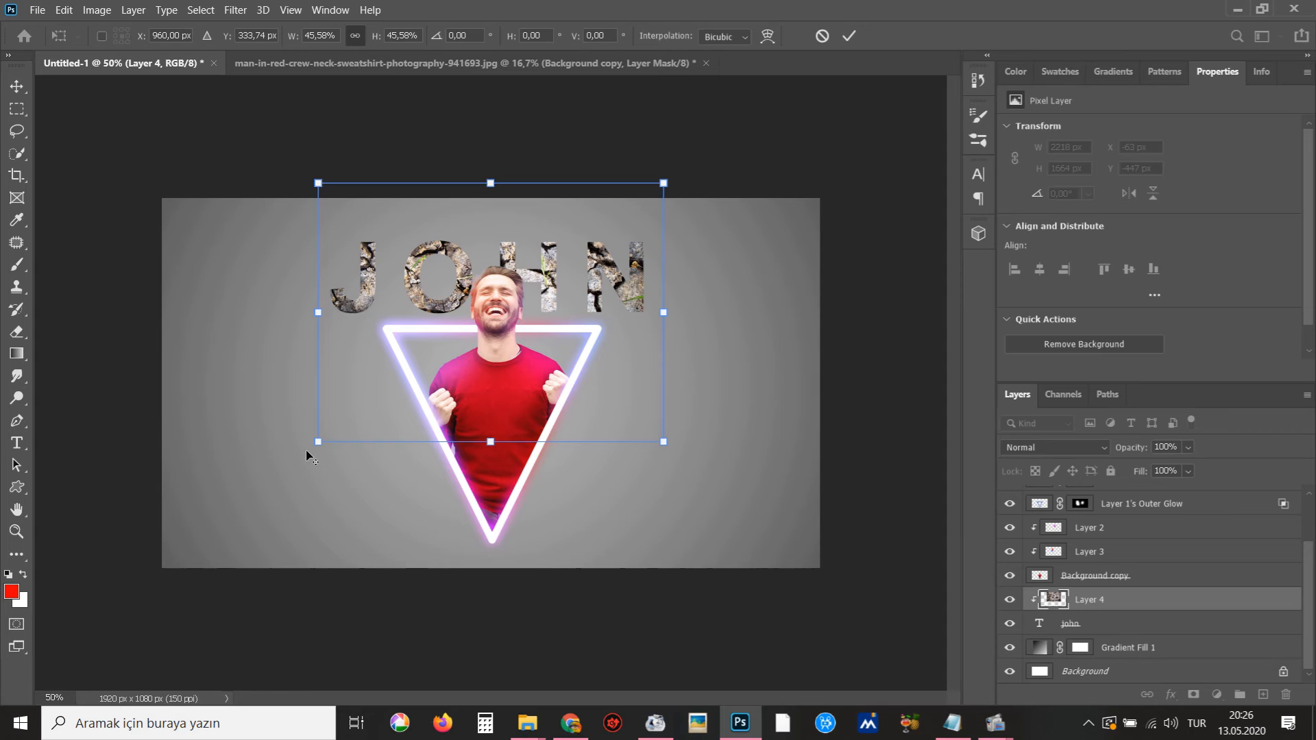
drag(318, 441, 317, 432)
mouse_move(491, 392)
mouse_down()
mouse_move(487, 300)
mouse_move(488, 368)
mouse_up()
key(Return)
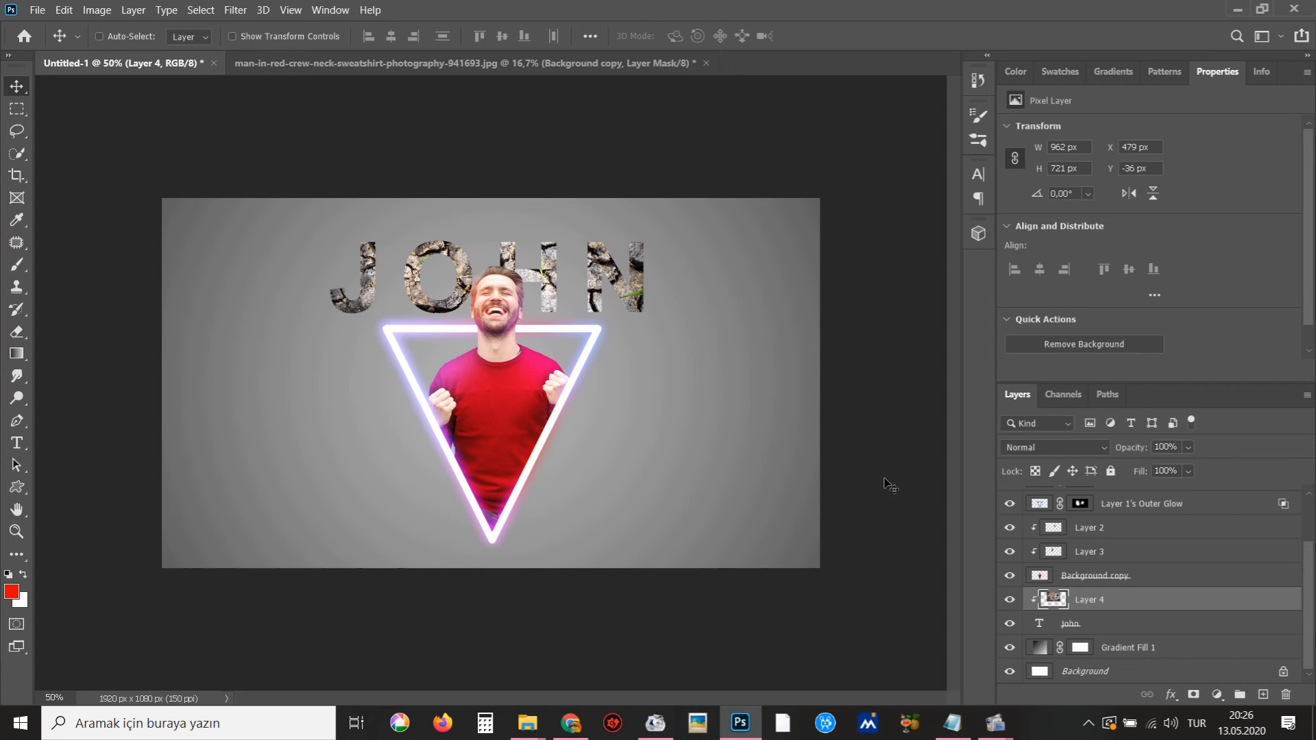
Apply a slight Gaussian Blur to the clay texture layer
click(235, 10)
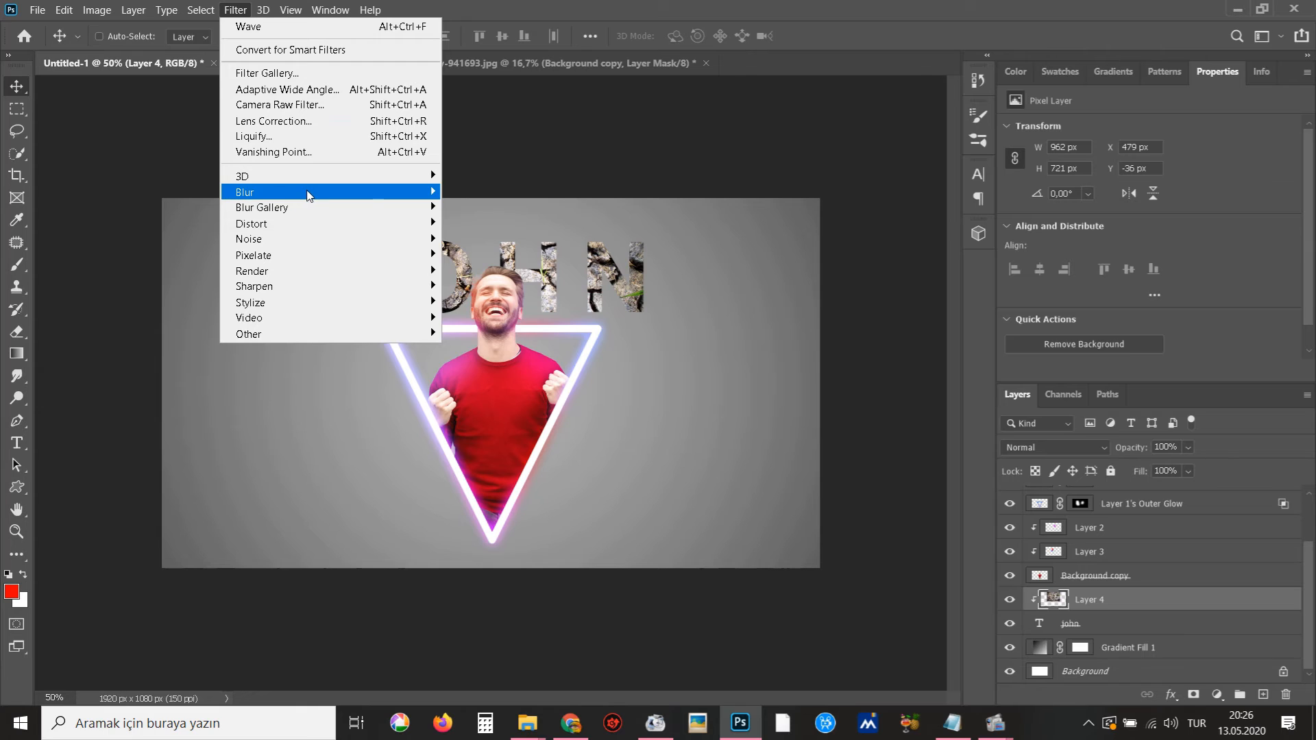
mouse_move(309, 193)
click(524, 254)
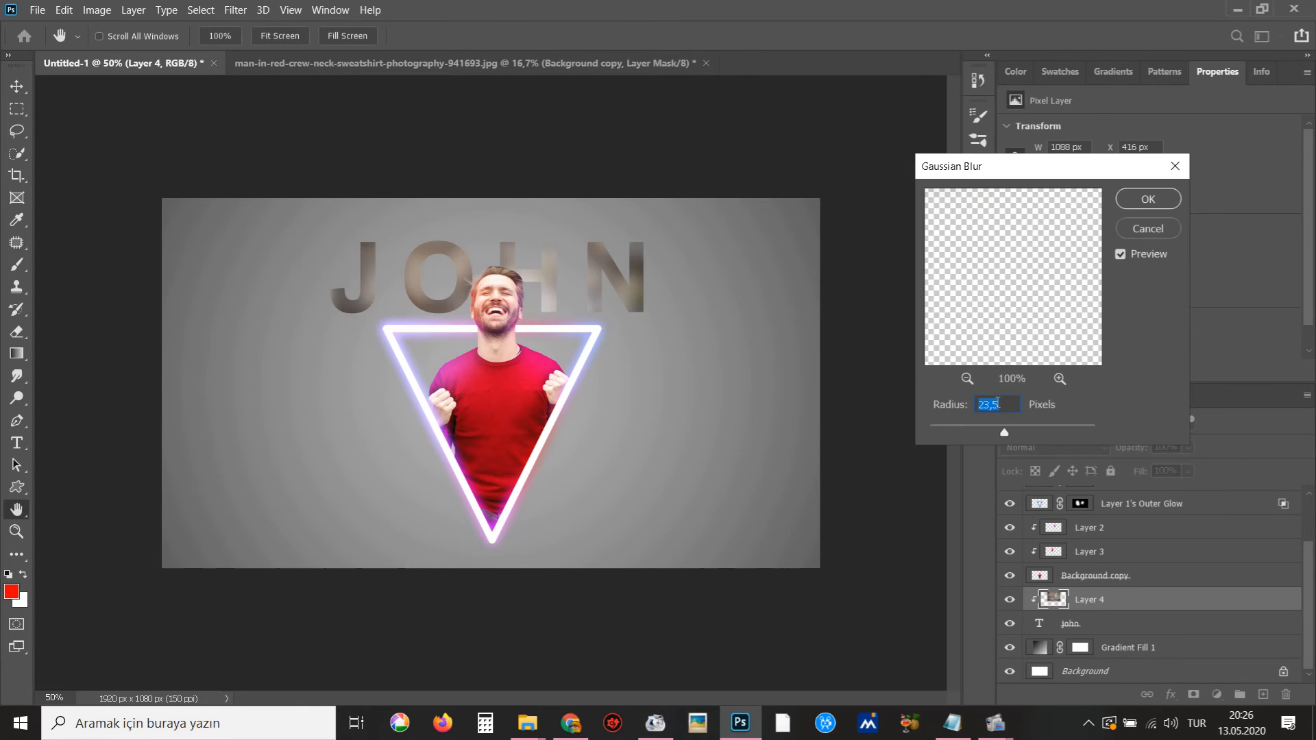
drag(956, 427, 954, 427)
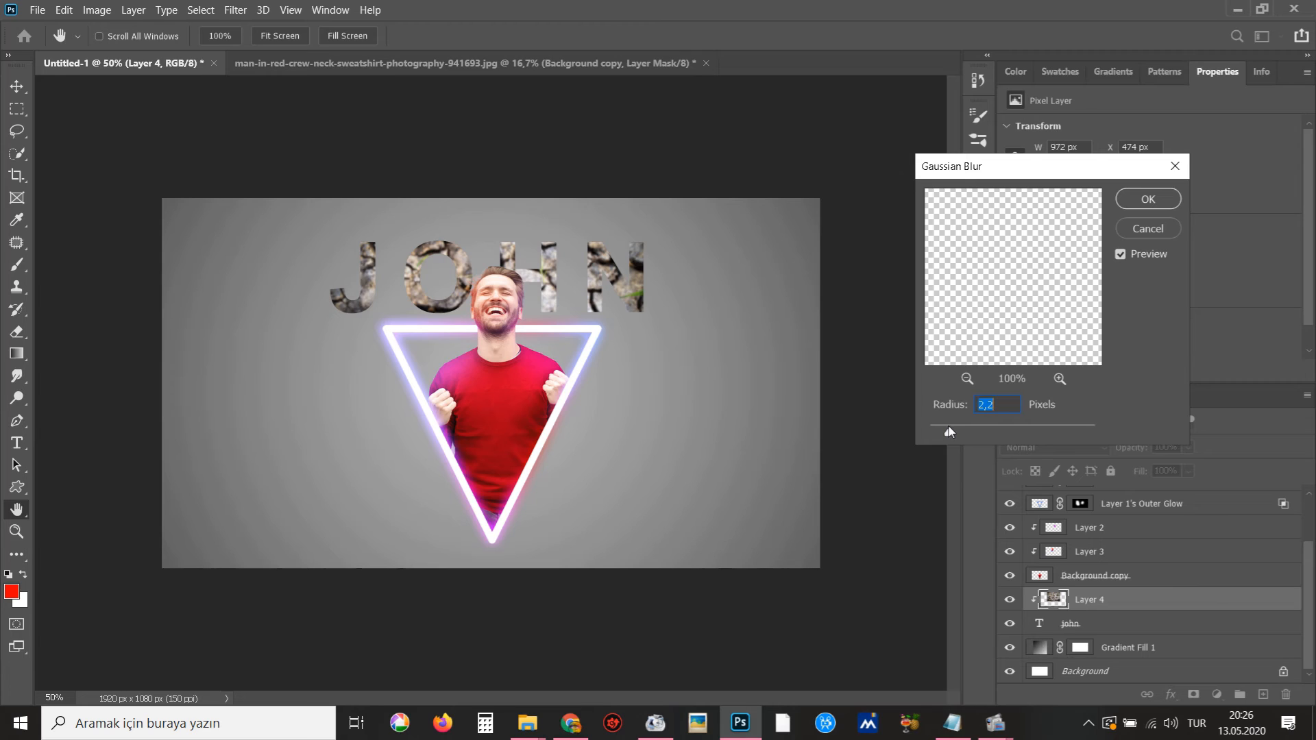
drag(947, 427, 940, 430)
click(1146, 199)
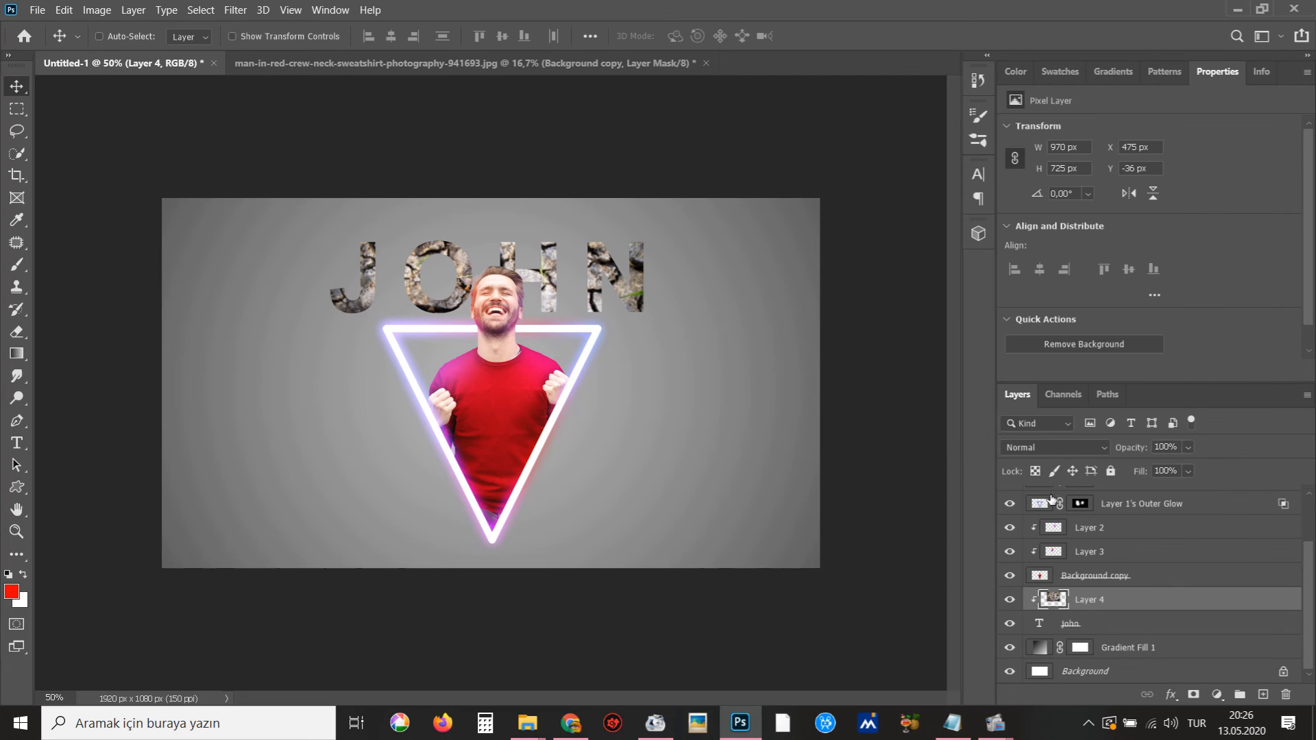
Turn the clay texture black and white with Hue/Saturation by setting the saturation to -100
key(ctrl+u)
drag(1066, 267, 923, 278)
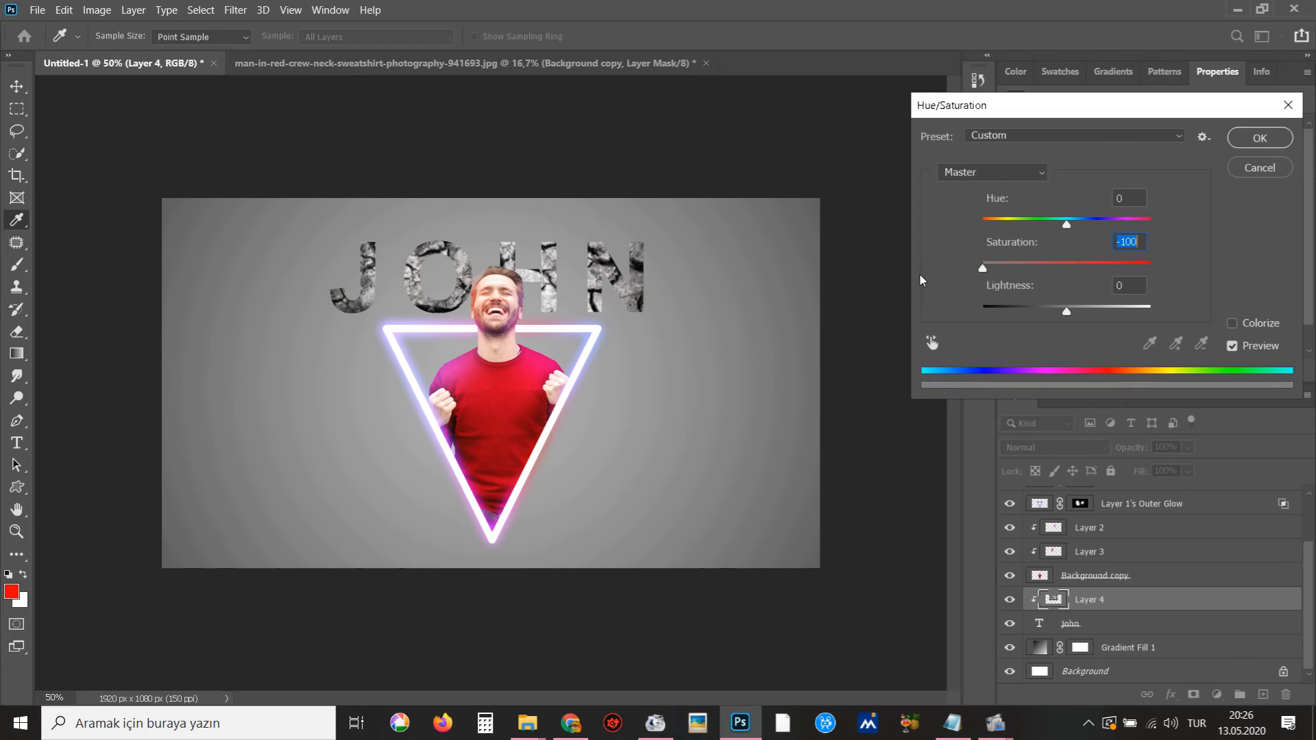
click(1258, 140)
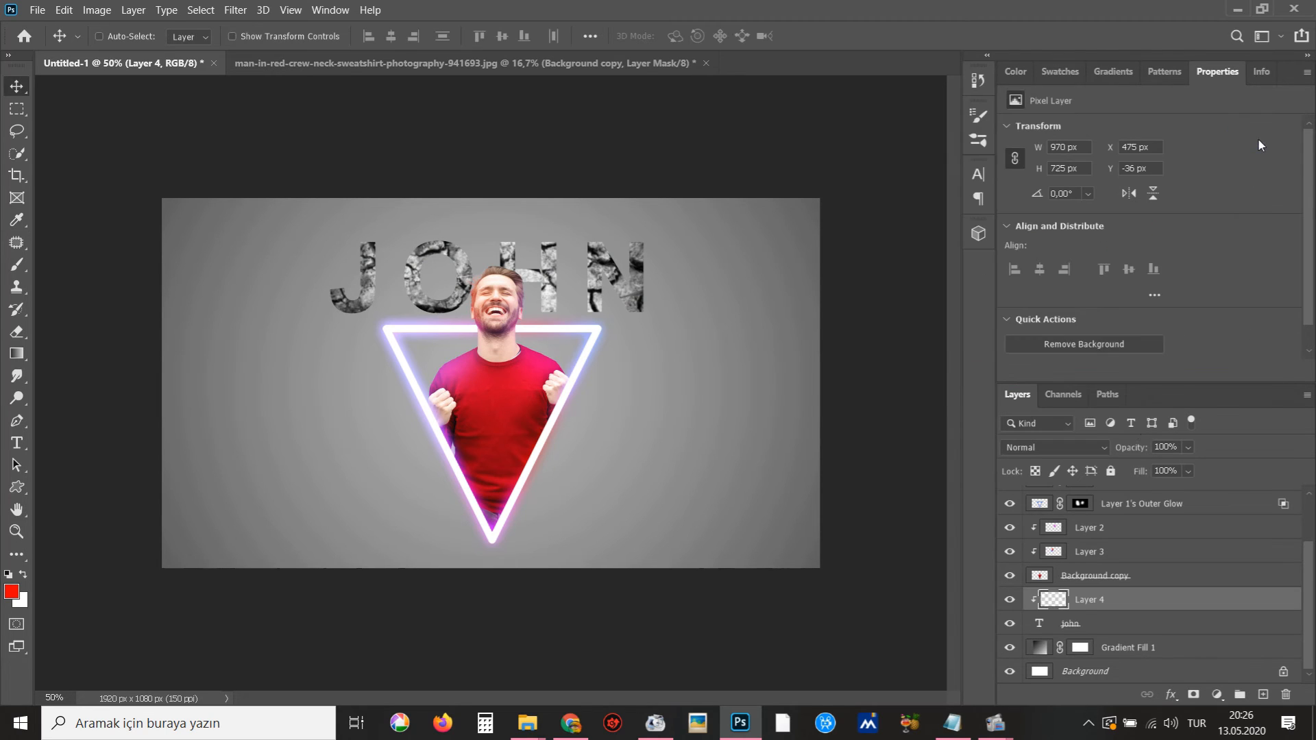
Add a 5 px white outside Stroke to the name text layer
click(1095, 625)
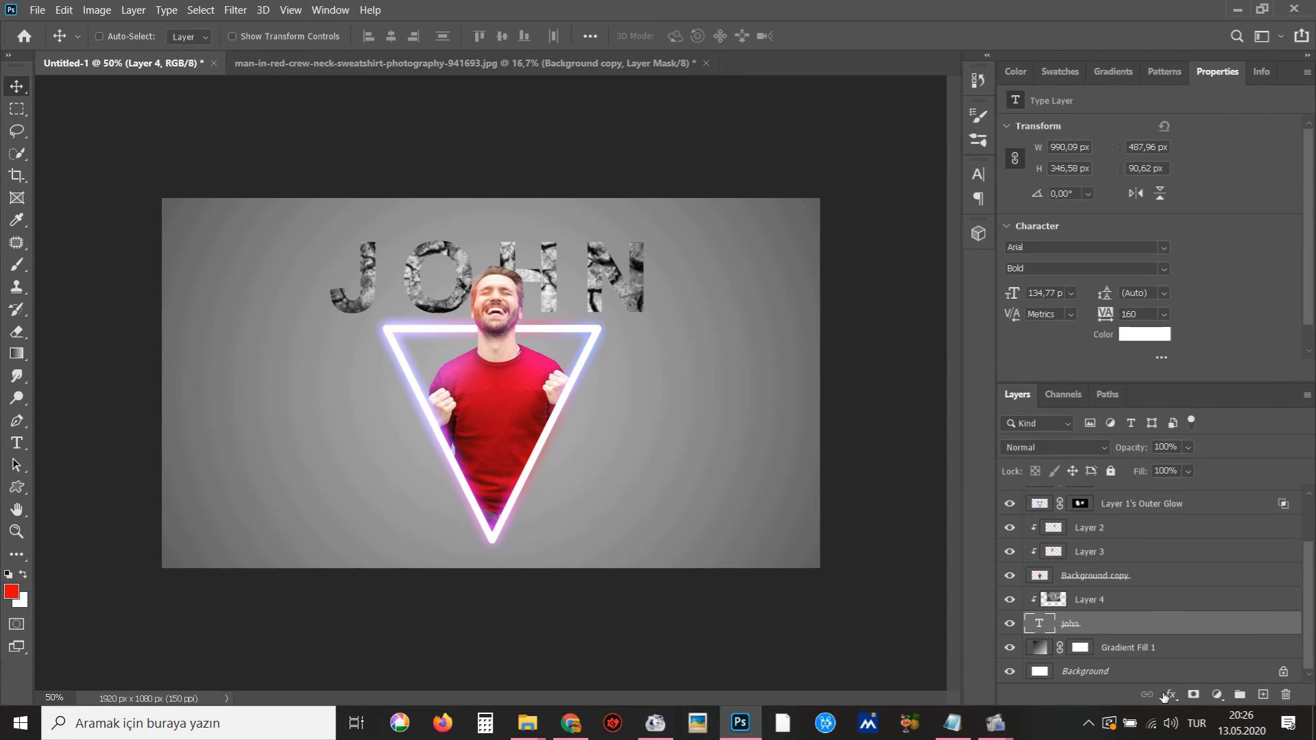
click(1168, 695)
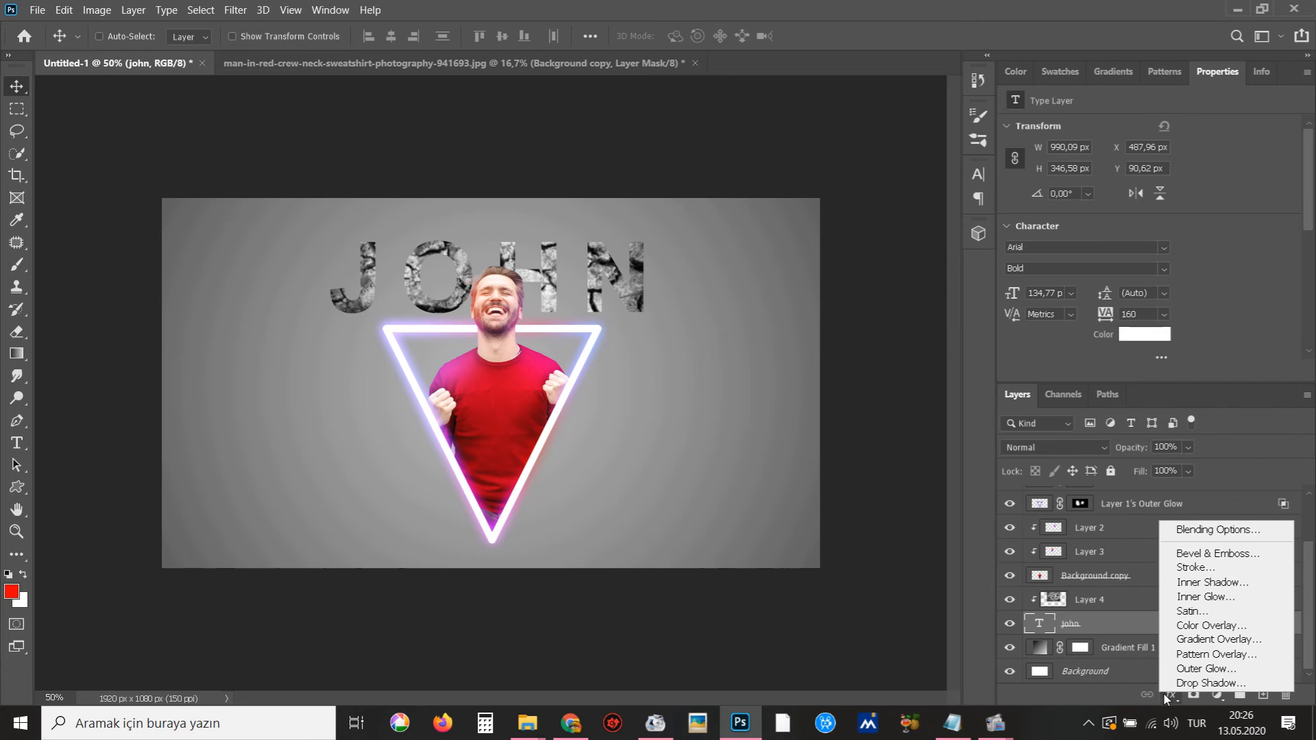
click(1206, 569)
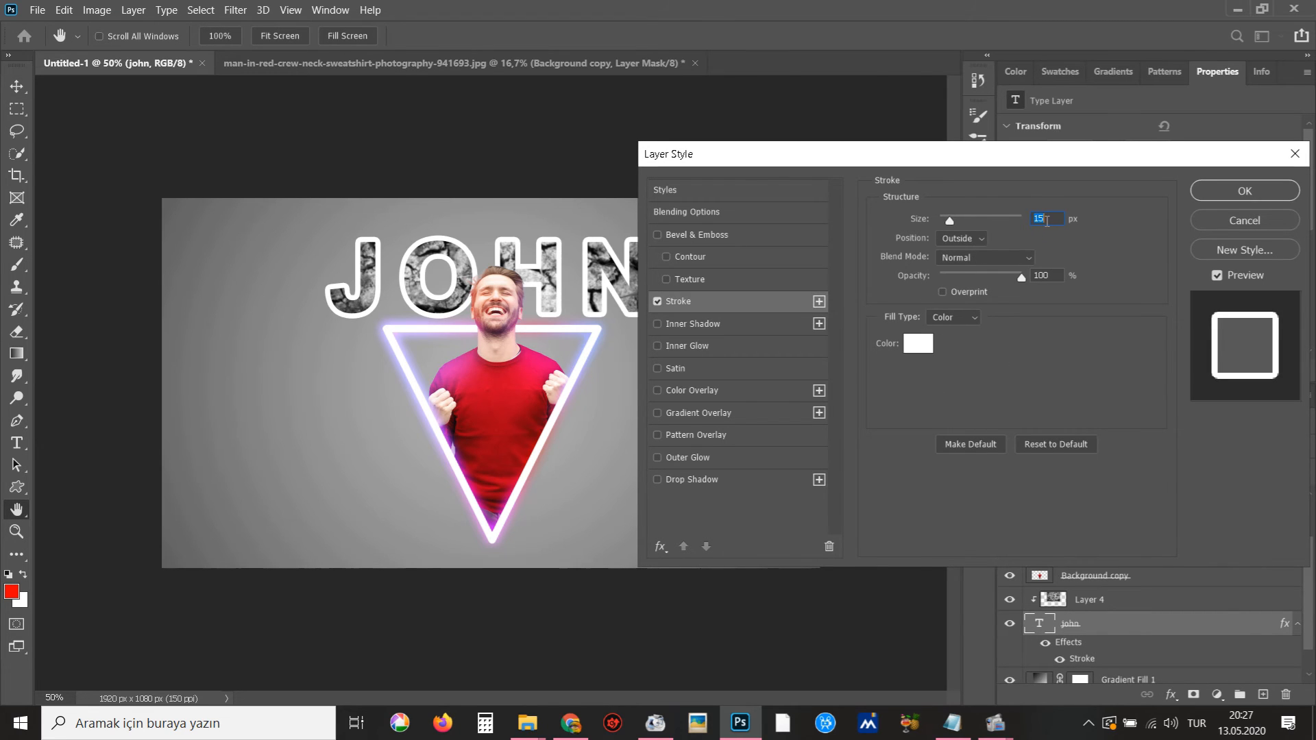
text(5)
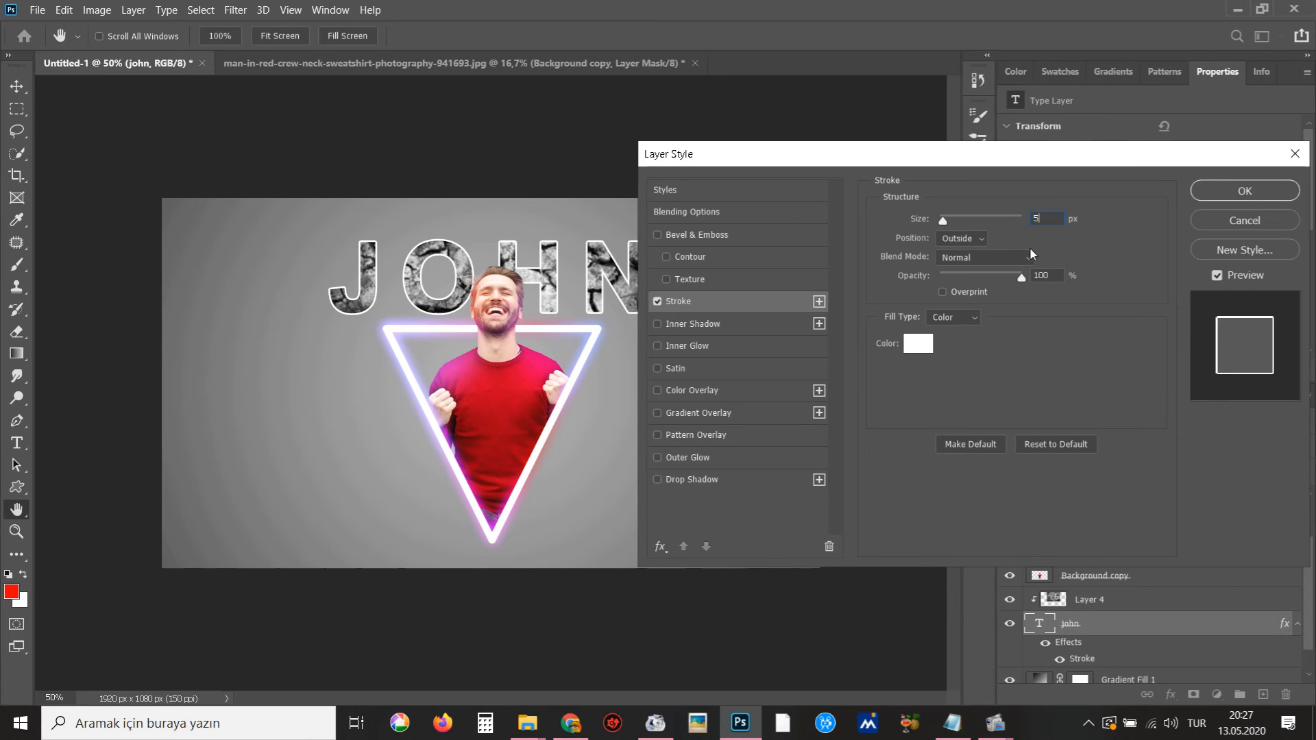
click(1244, 191)
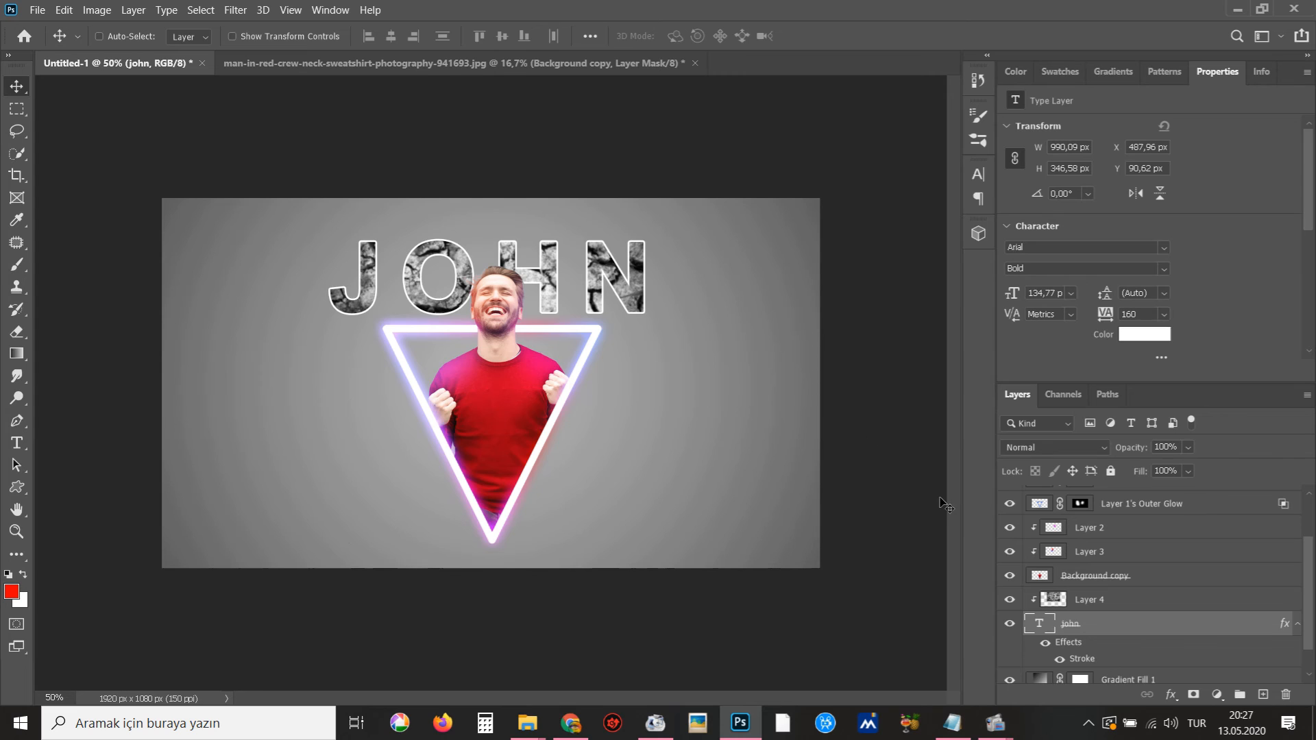
Convert the name text and its clay texture into one smart object and add a new empty layer clipped to it
click(1146, 603)
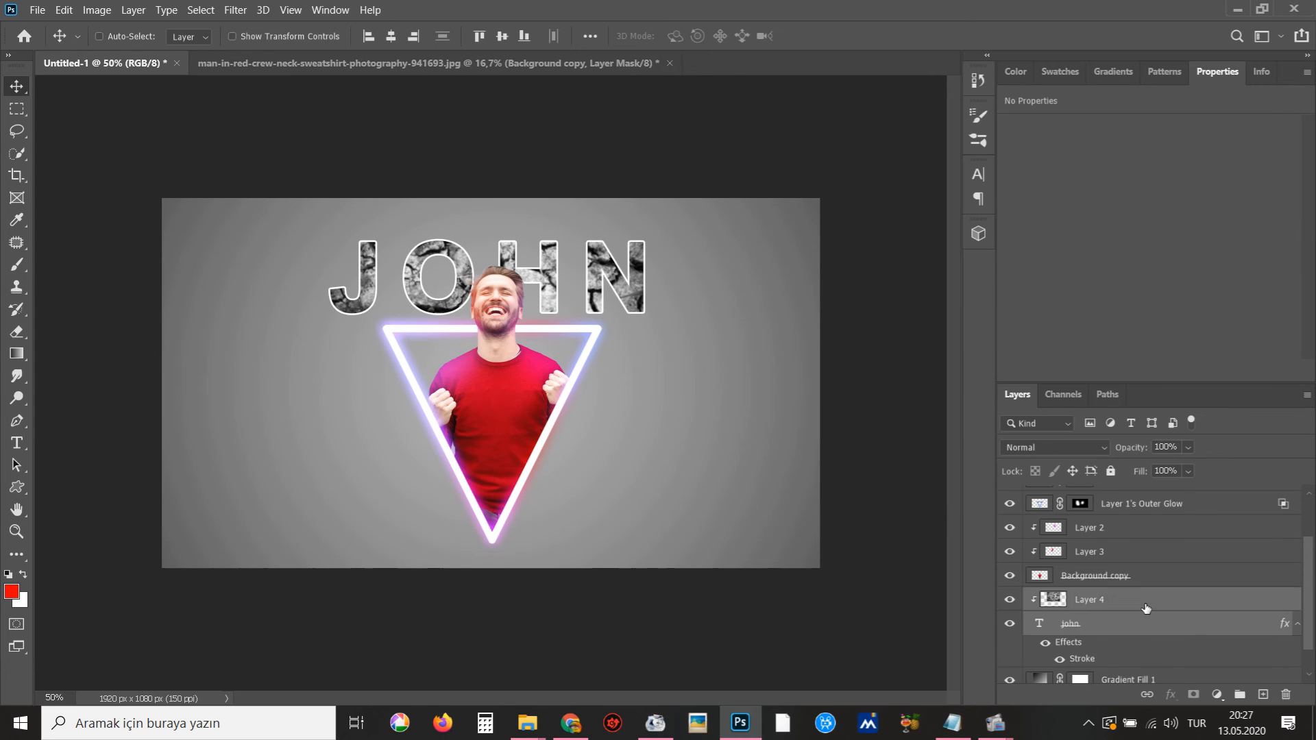
right_click(1145, 604)
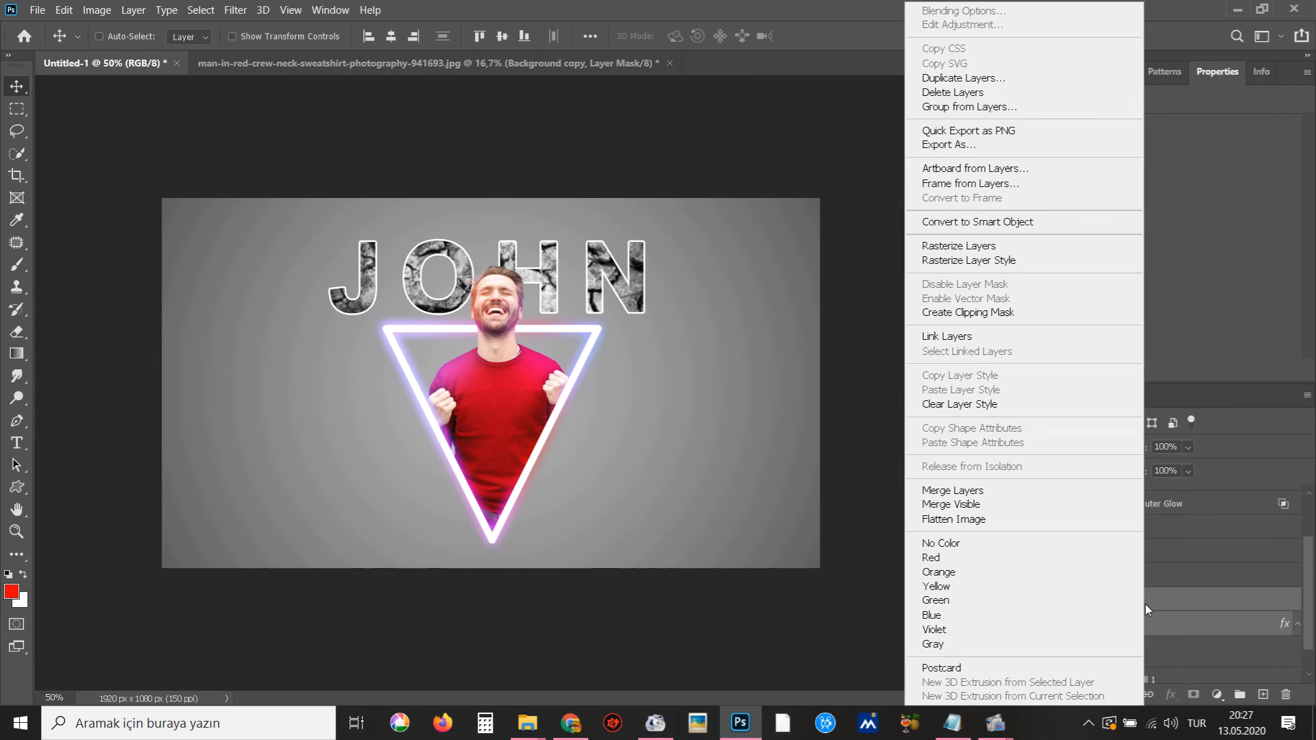
click(985, 221)
key(ctrl+shift+alt+n)
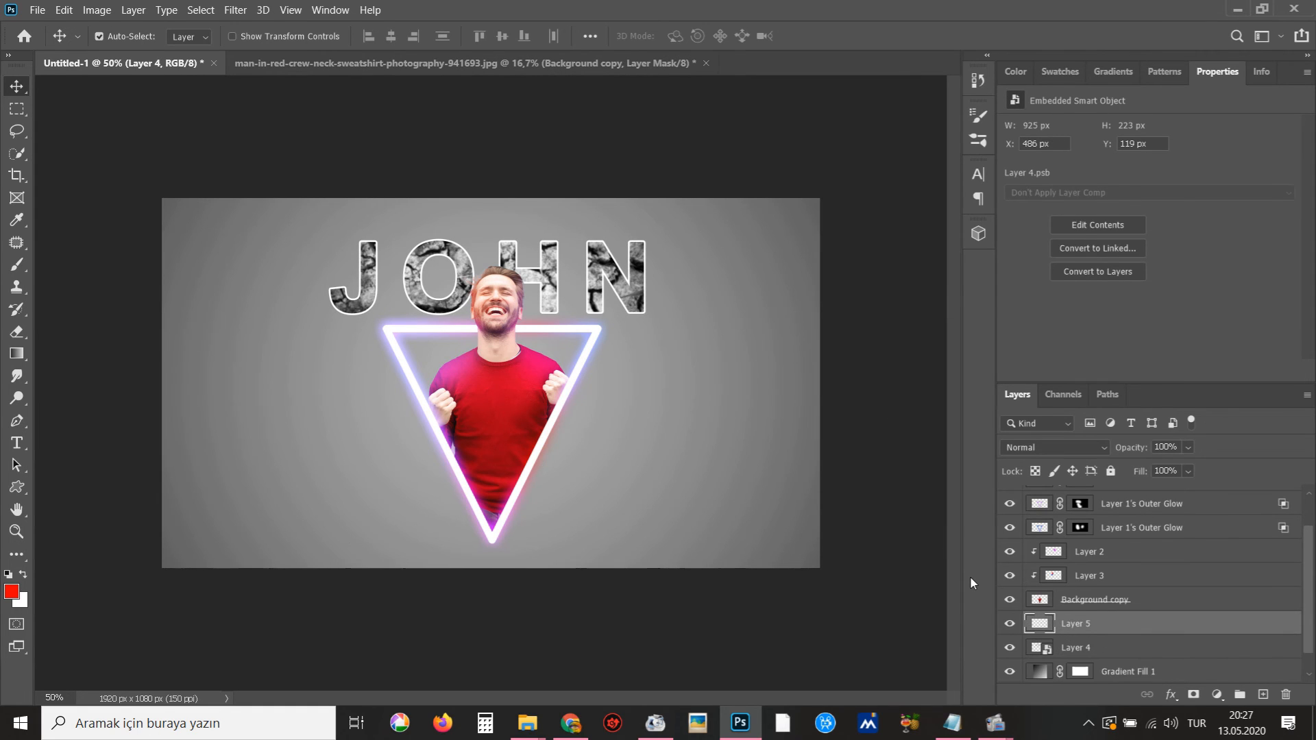
alt+click(1105, 630)
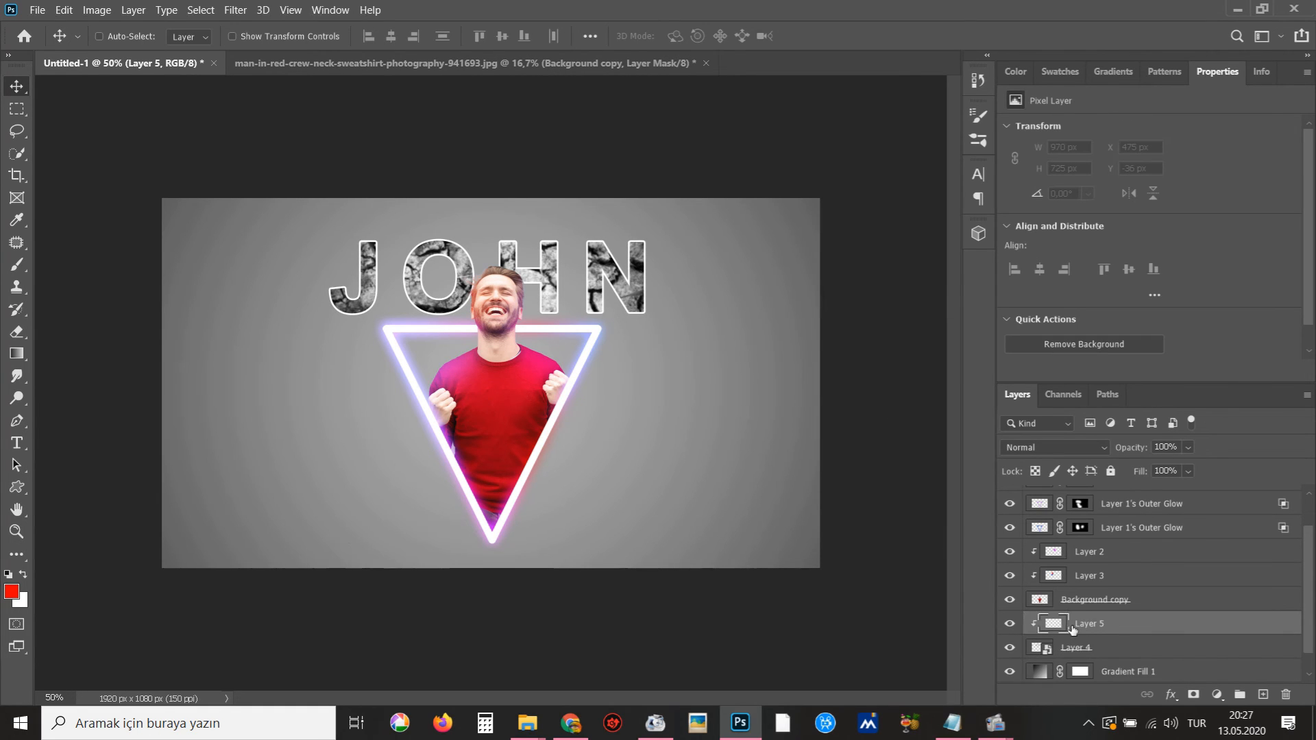
Paint red over the lower part of the name's last two letters with a soft 291 px brush
key(b)
alt+right_click(579, 333)
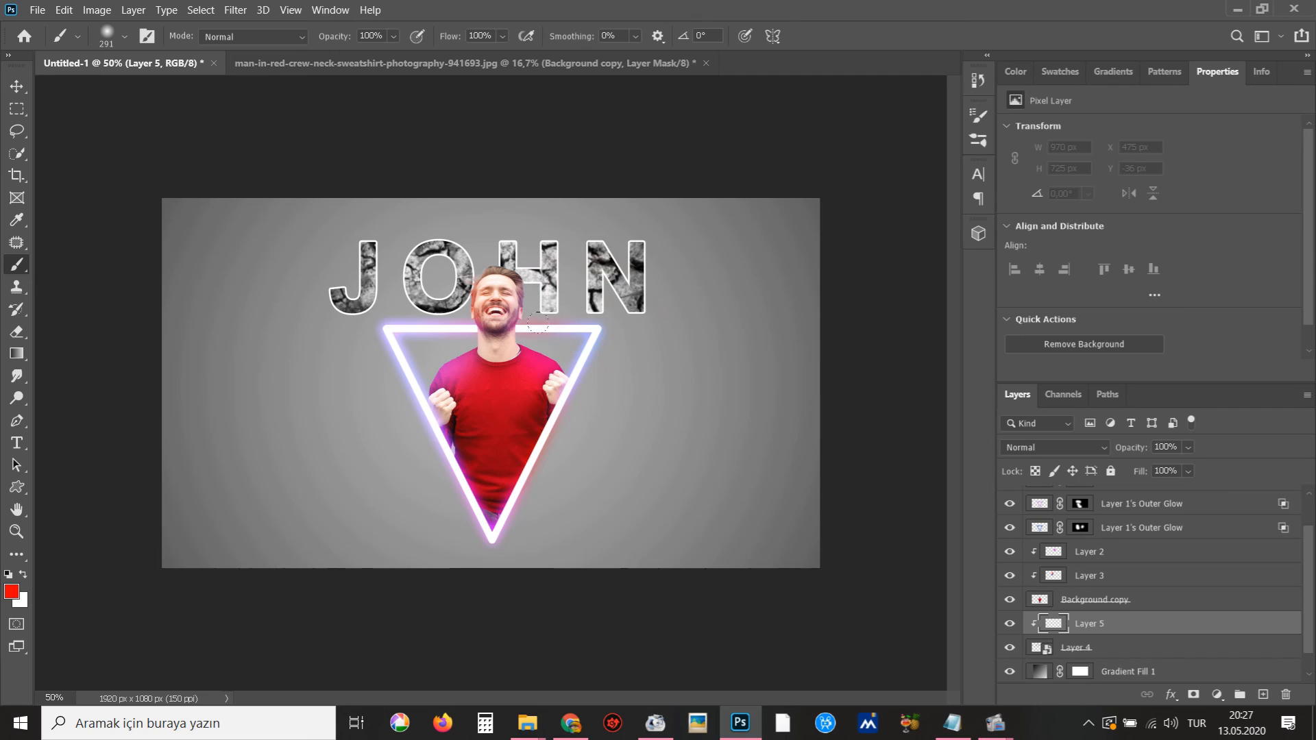
drag(576, 331, 632, 316)
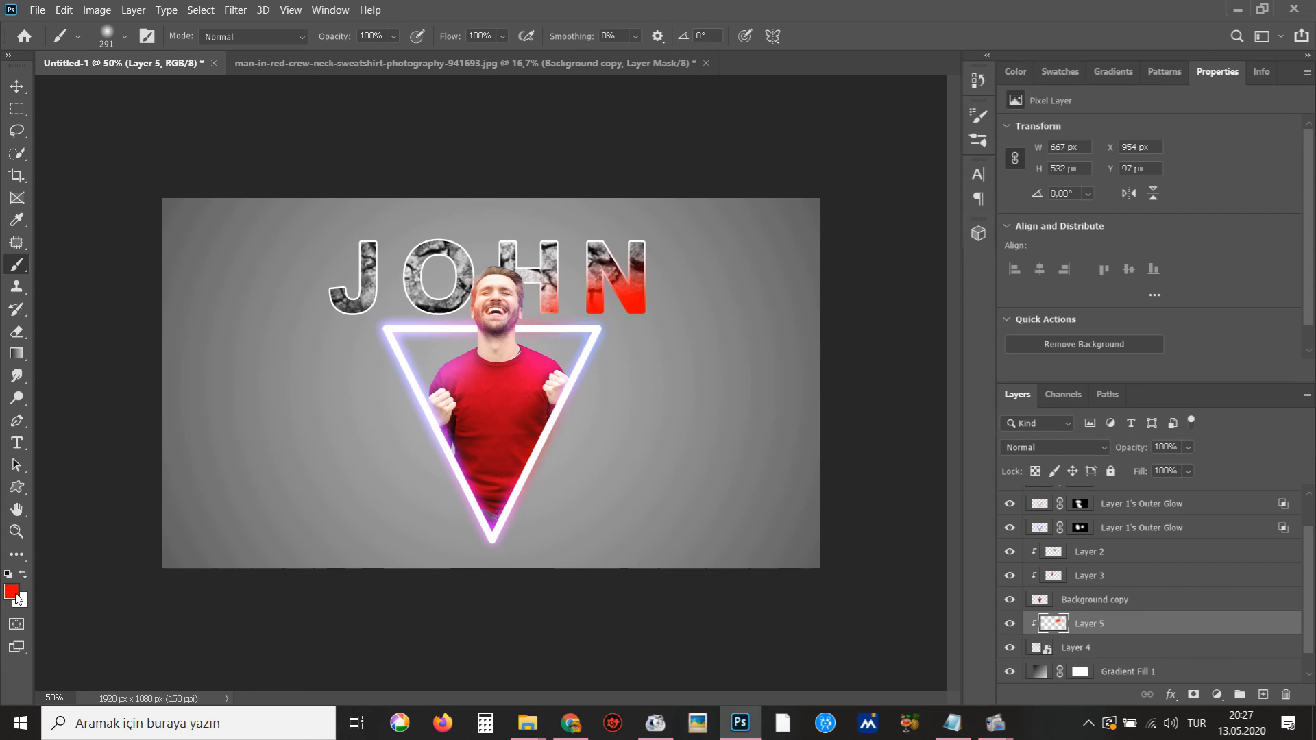
Set the foreground colour to blue (#0018ff) and paint it over the lower part of the name's second letter beside the man's head
click(12, 591)
click(1095, 321)
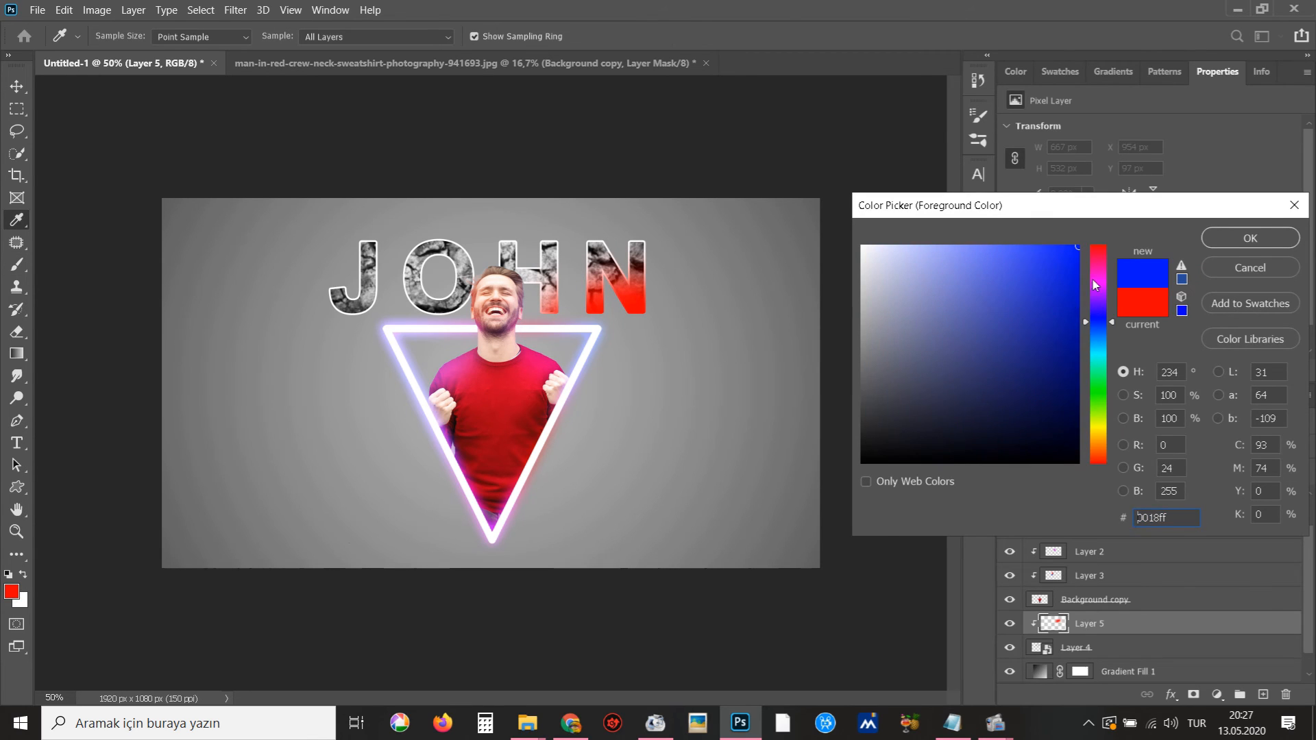
click(1250, 238)
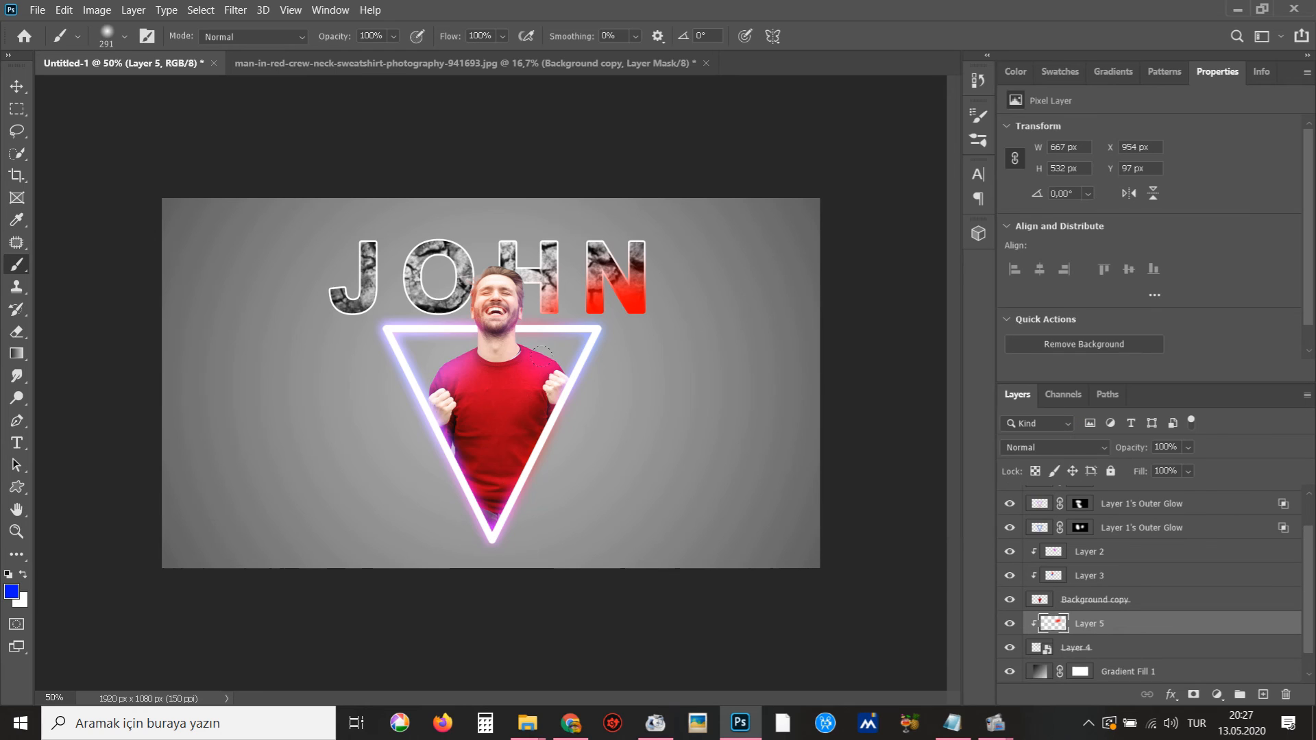
mouse_move(471, 296)
mouse_down()
mouse_move(435, 292)
mouse_move(445, 322)
mouse_up()
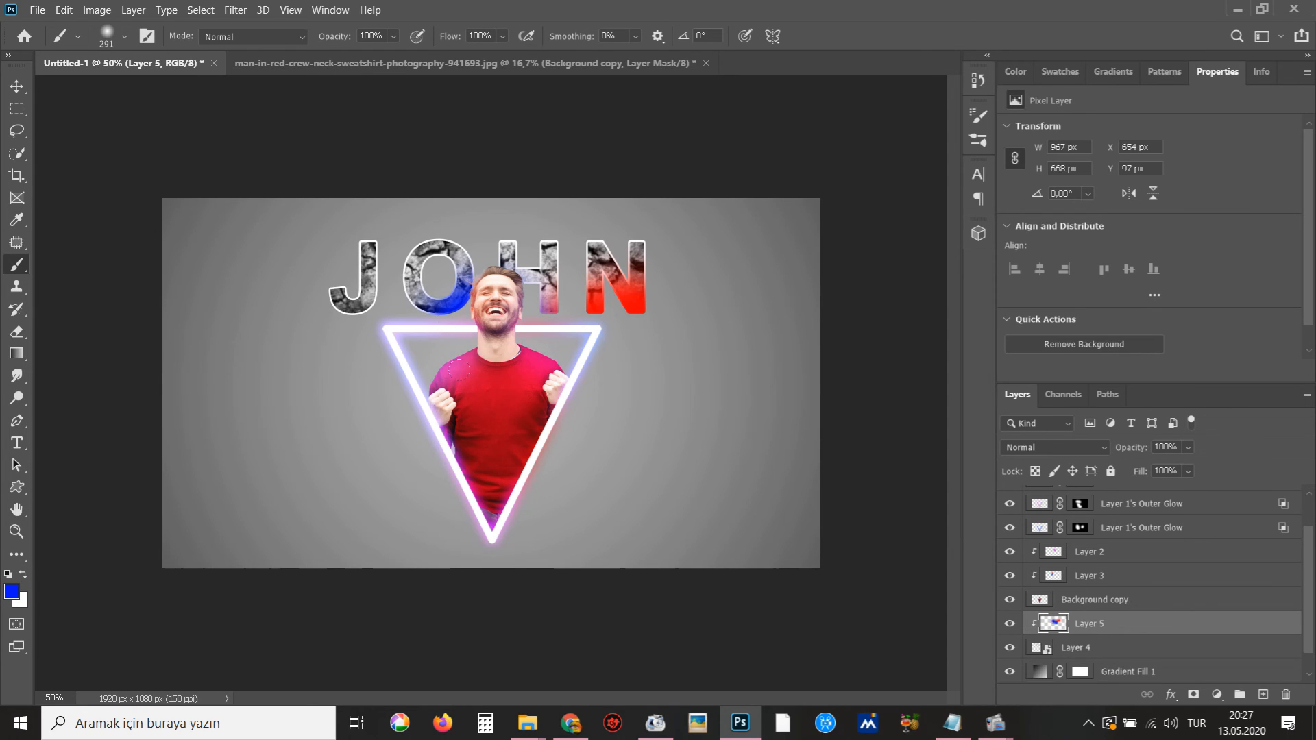
Set the foreground colour to magenta (#ff00d8) and paint it over the lower part of the name from the second letter to the first
click(12, 592)
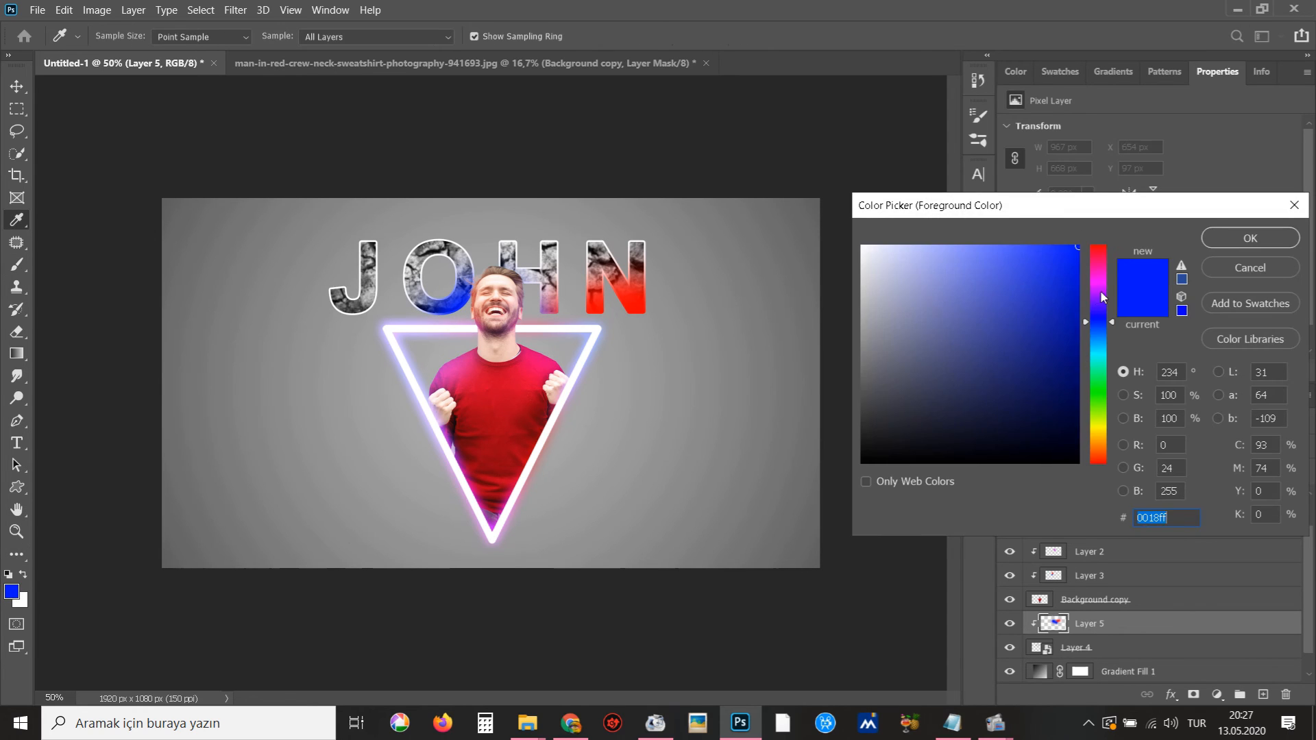
drag(1103, 297, 1088, 281)
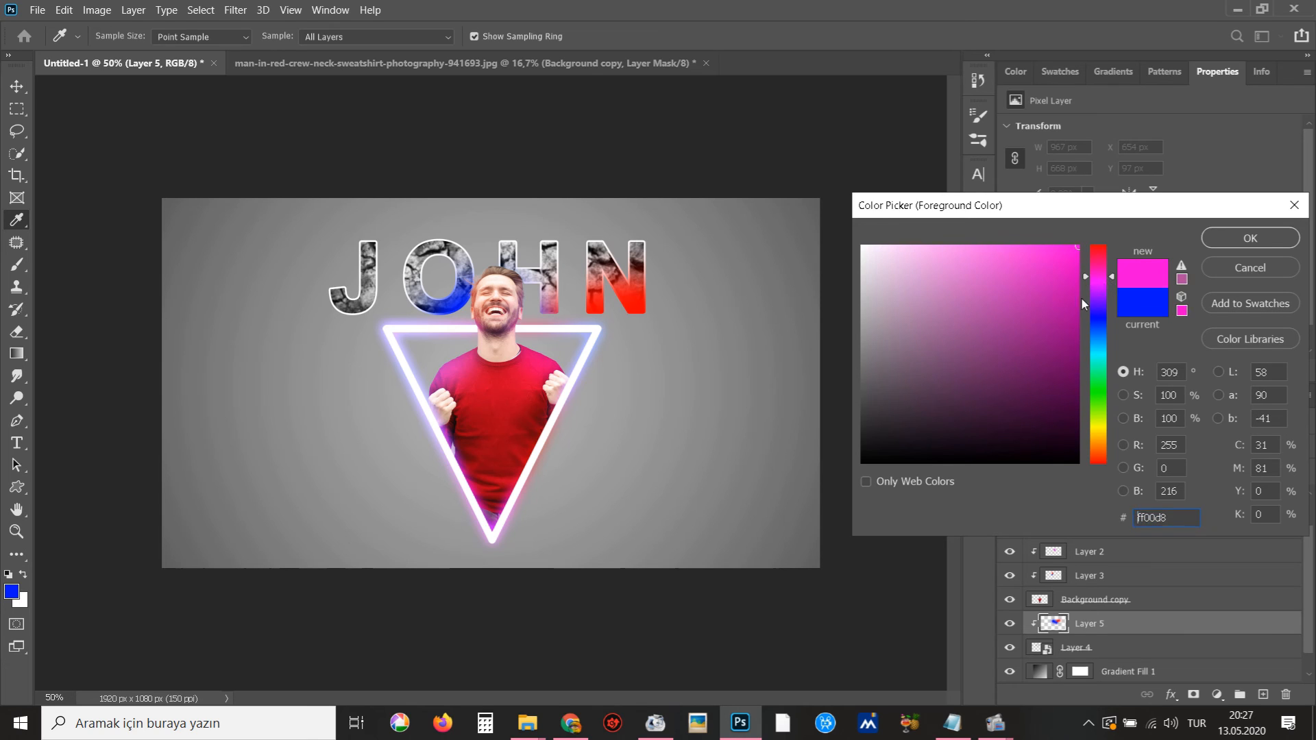
click(1250, 238)
mouse_move(446, 310)
mouse_down()
mouse_move(419, 295)
mouse_move(301, 296)
mouse_move(325, 303)
mouse_up()
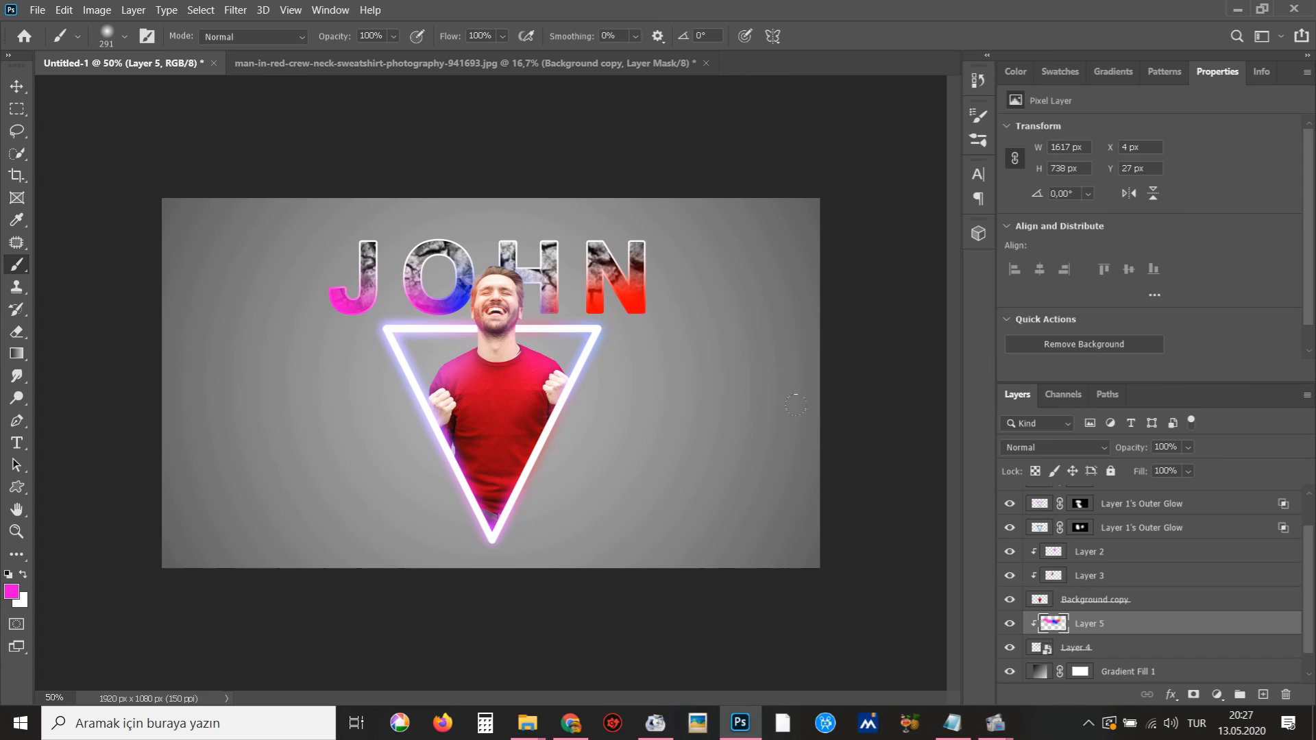
Compare the blend modes on the painted colour layer clipped to the name and set it to Linear Dodge (Add)
click(1083, 447)
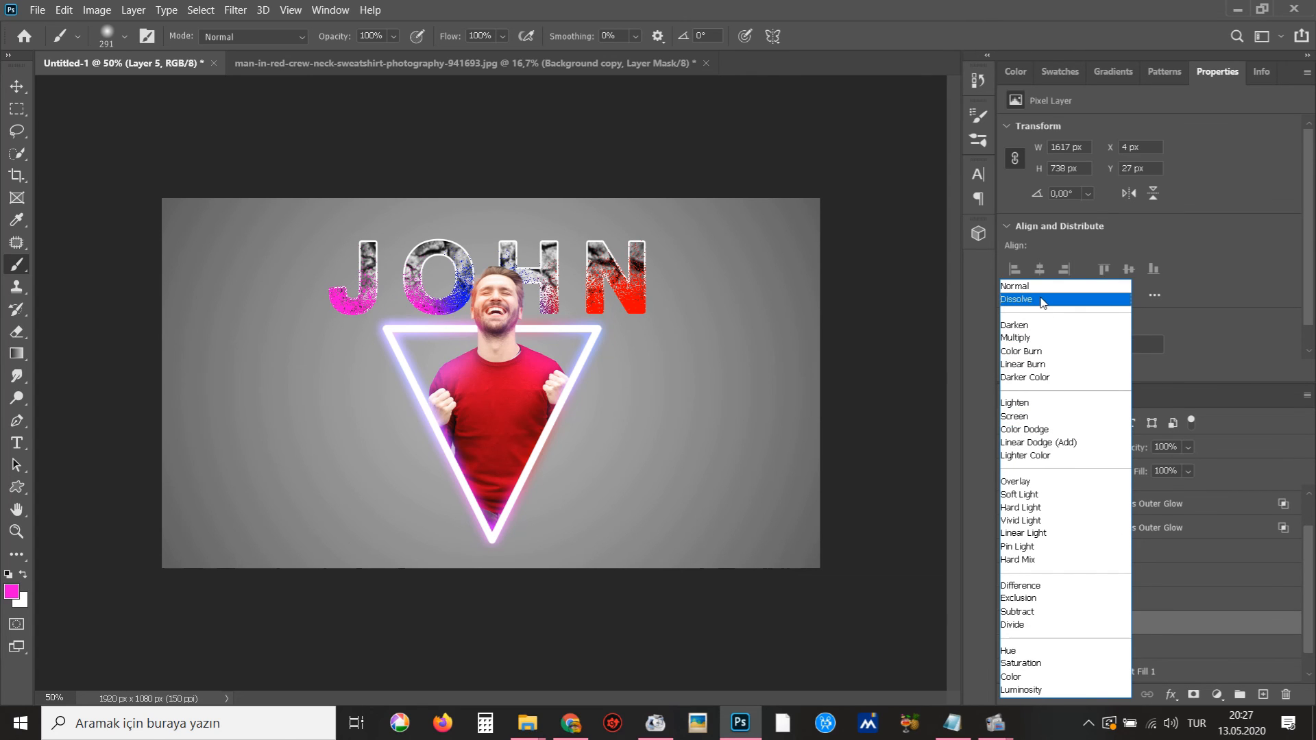
click(1040, 298)
key(Down)
key(Down)
key(Down)
key(Down)
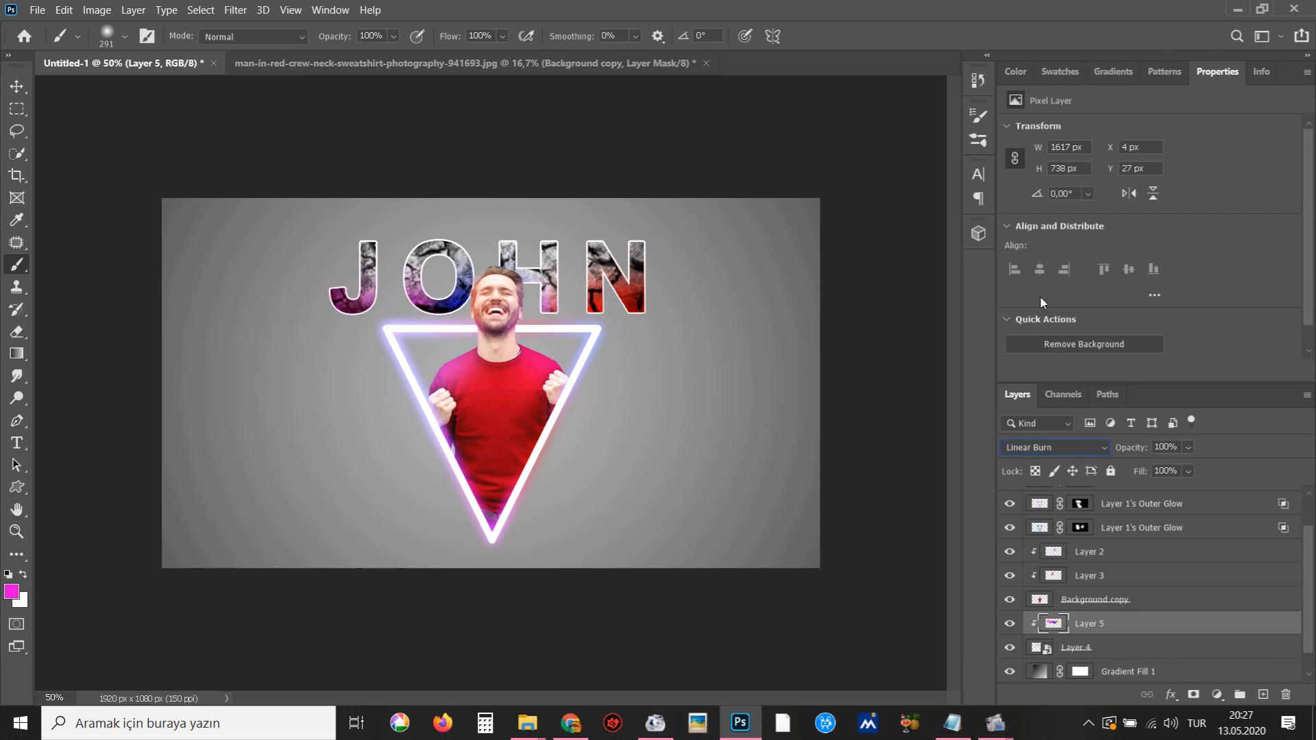
key(Down)
key(Down)
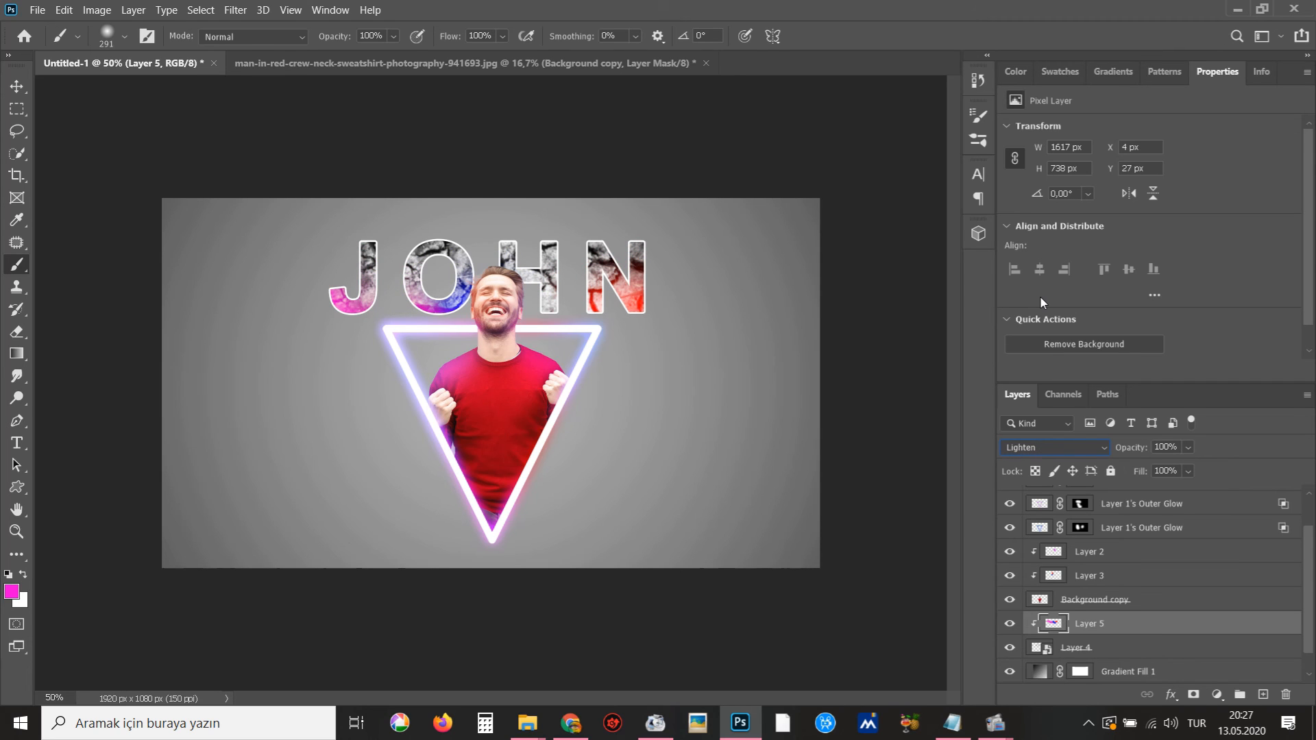
key(Down)
key(Down)
key(Down)
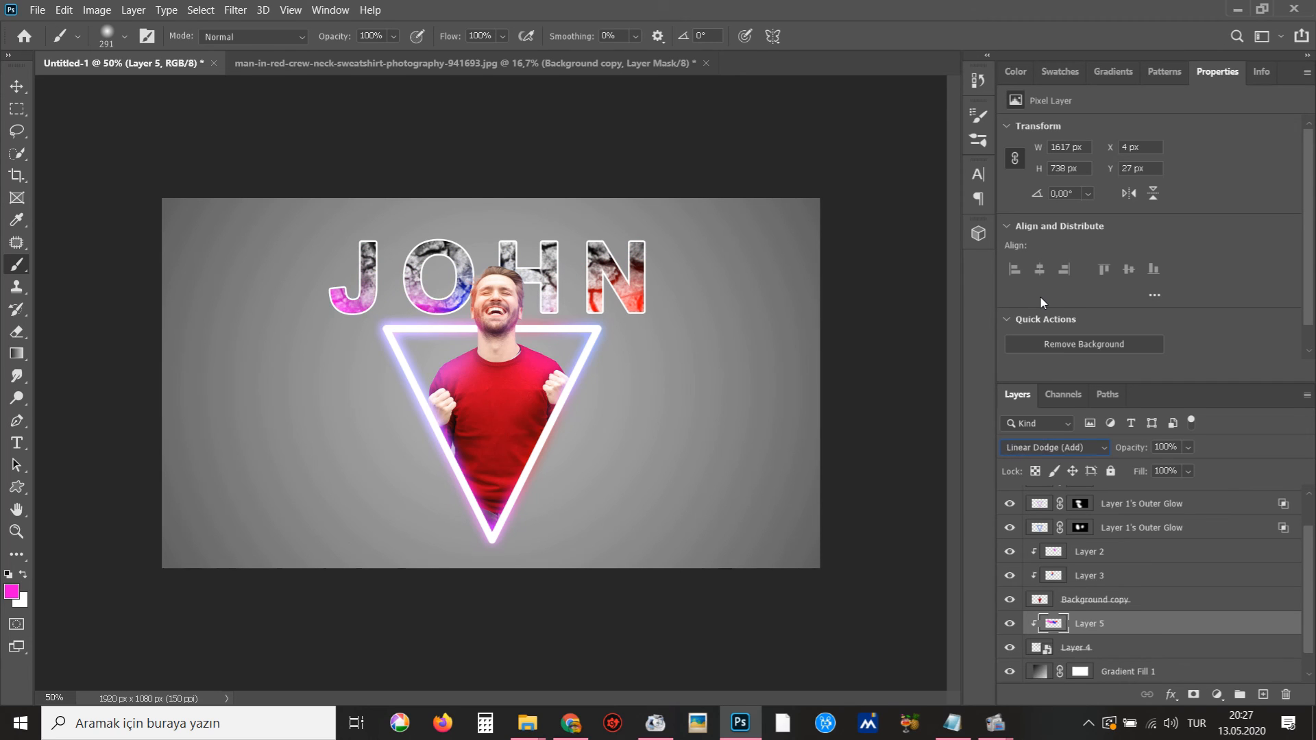
key(Down)
key(Down)
key(Down)
key(Down)
key(Down)
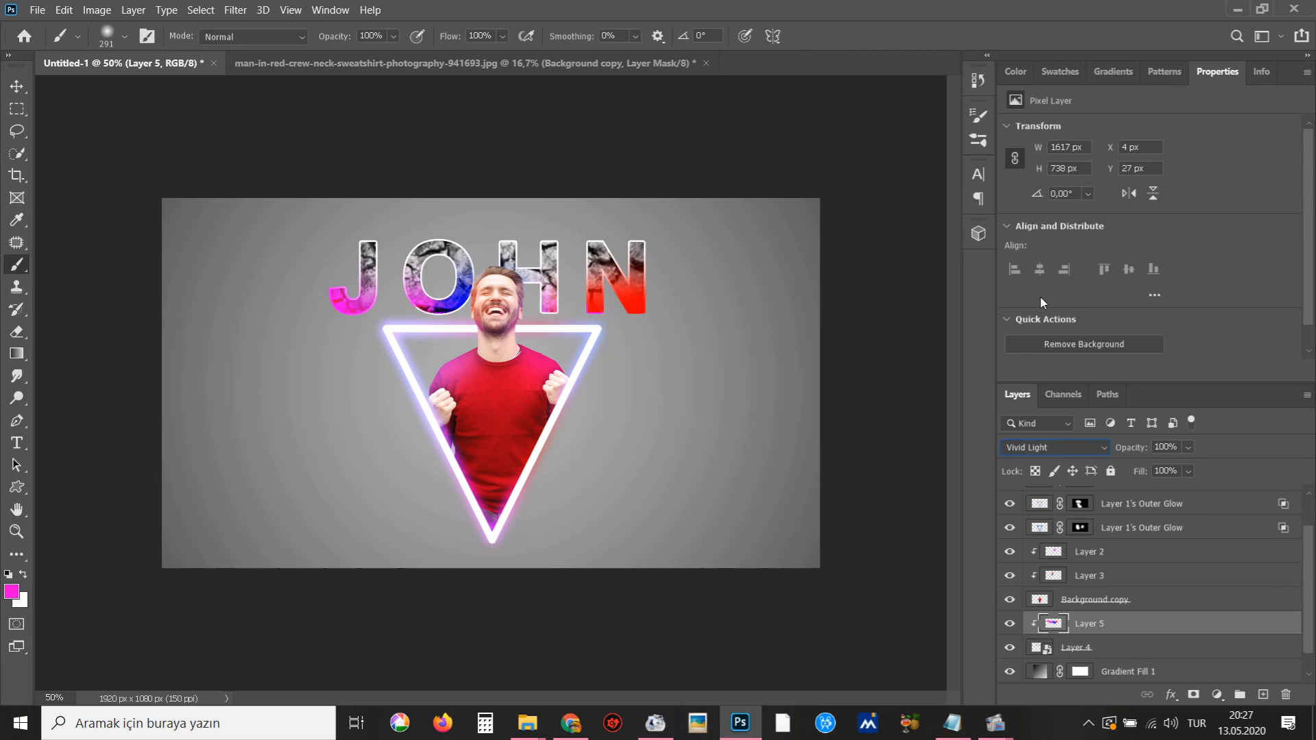
key(Down)
key(Down)
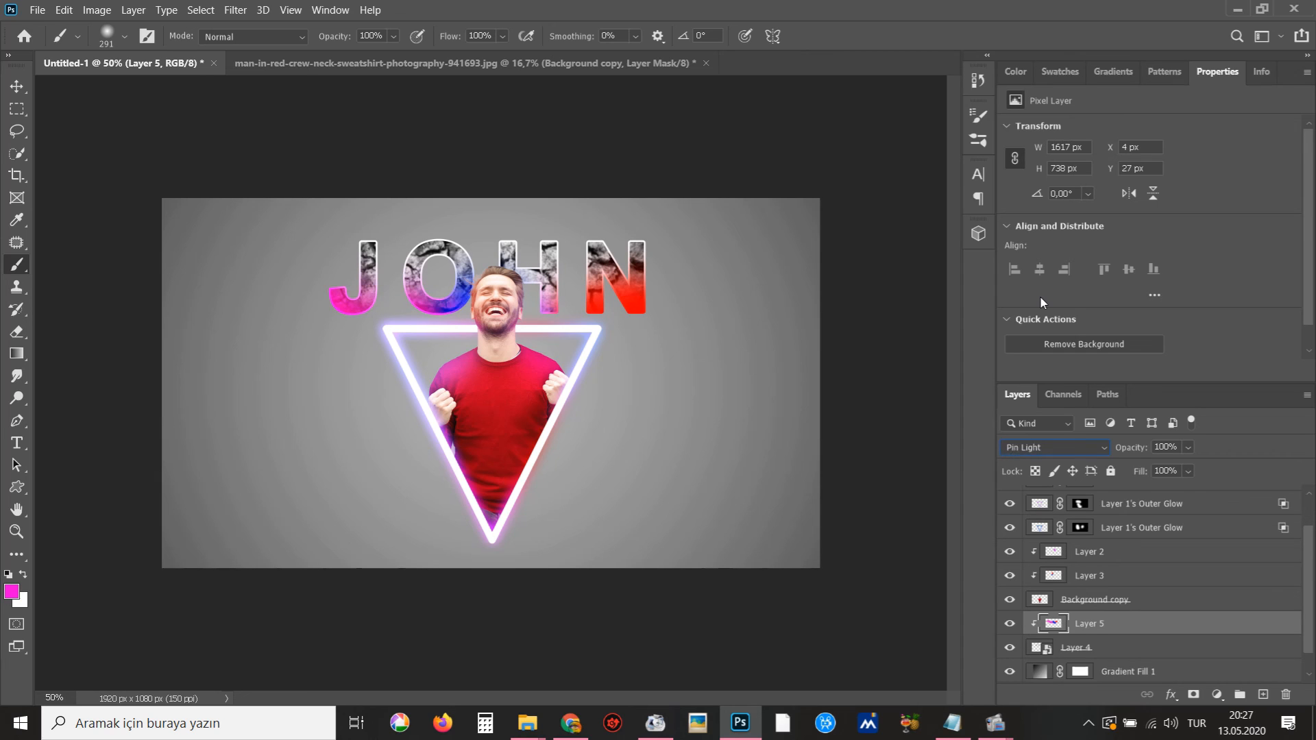
key(Down)
key(Down)
key(Down)
key(Down)
key(Down)
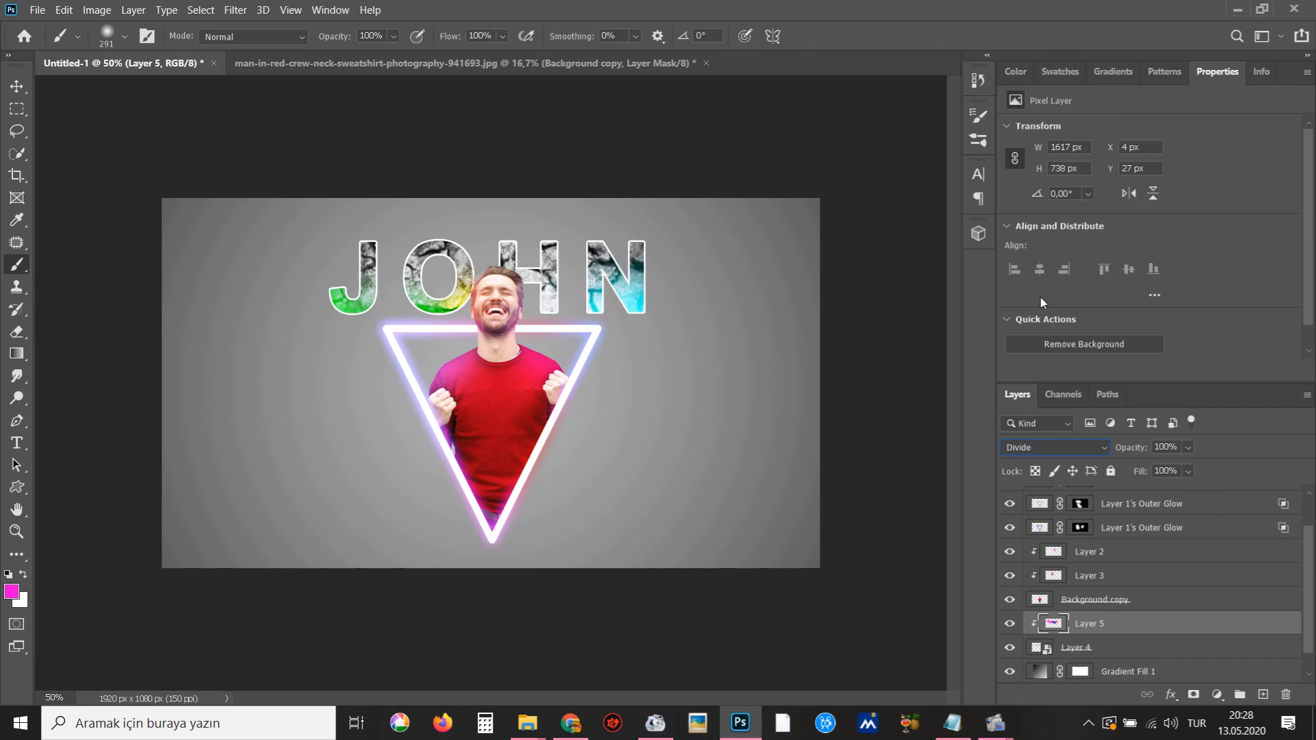
key(Down)
key(Down)
click(1056, 445)
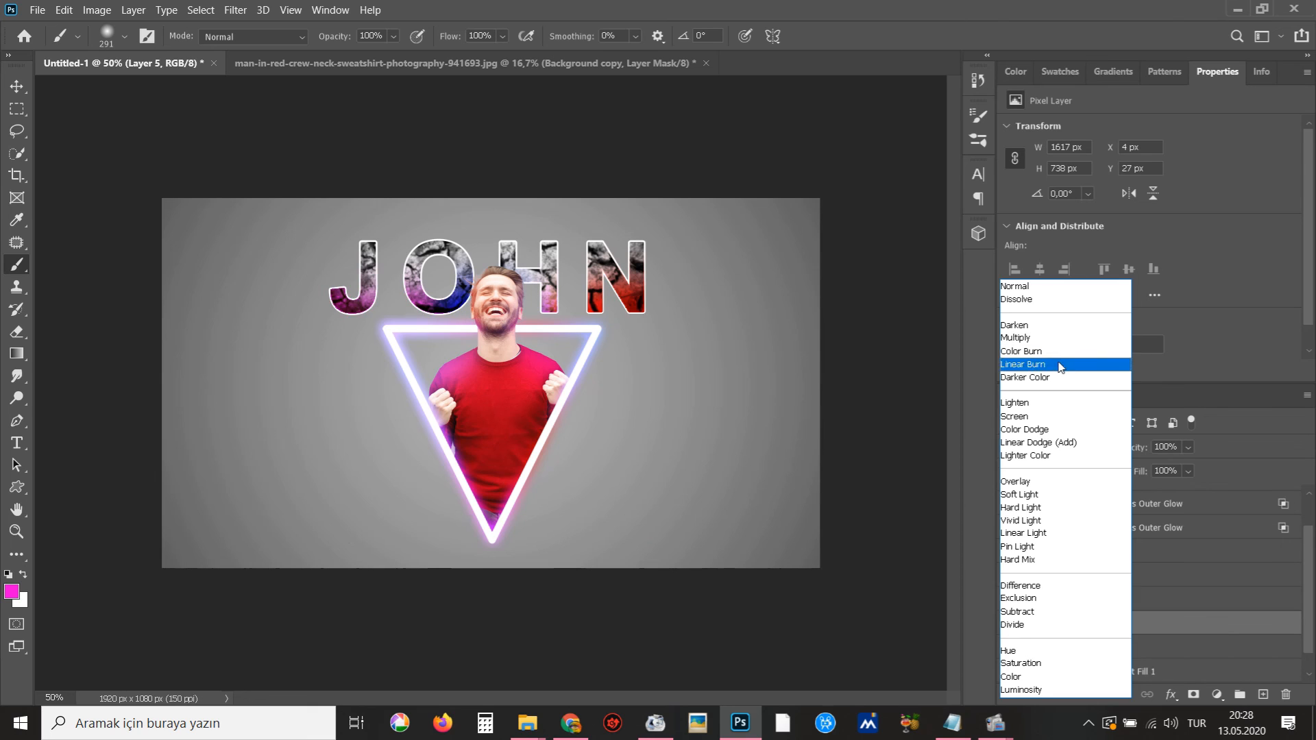
click(1055, 443)
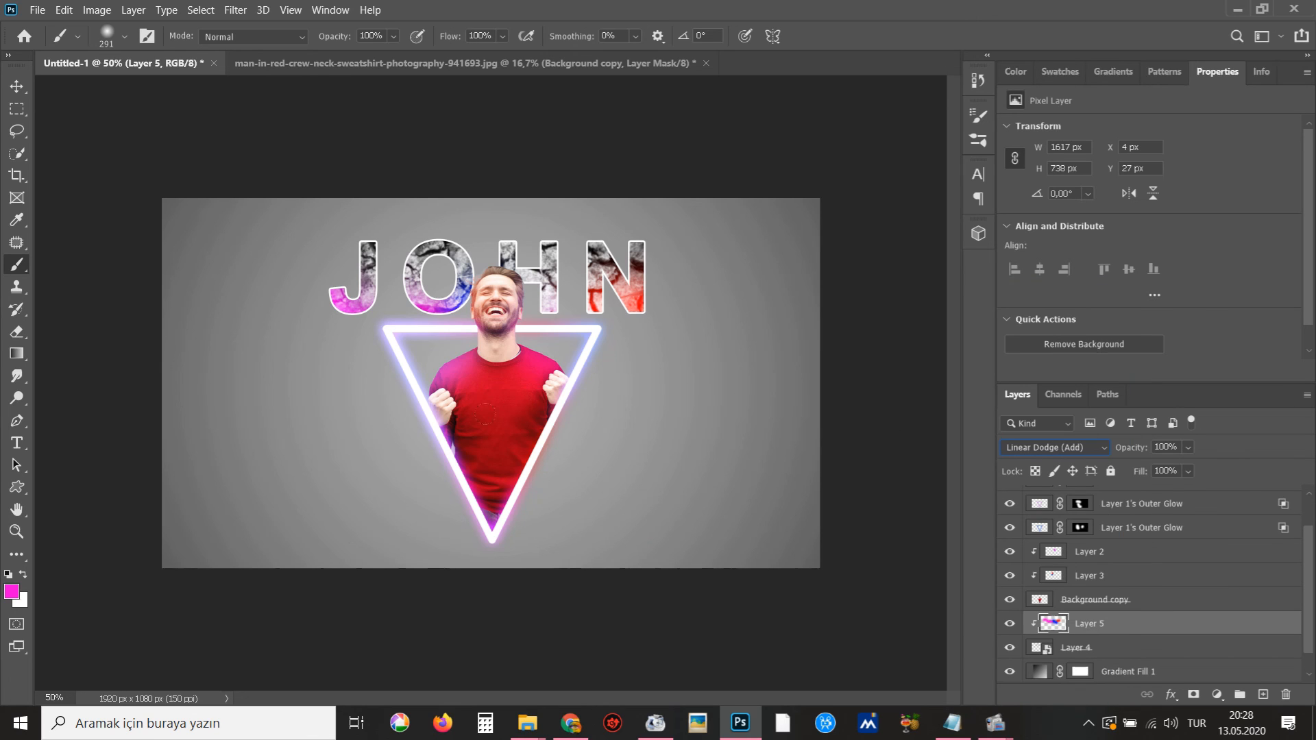
Stamp all visible layers into a new merged layer above the triangle layer at the top of the stack
click(18, 88)
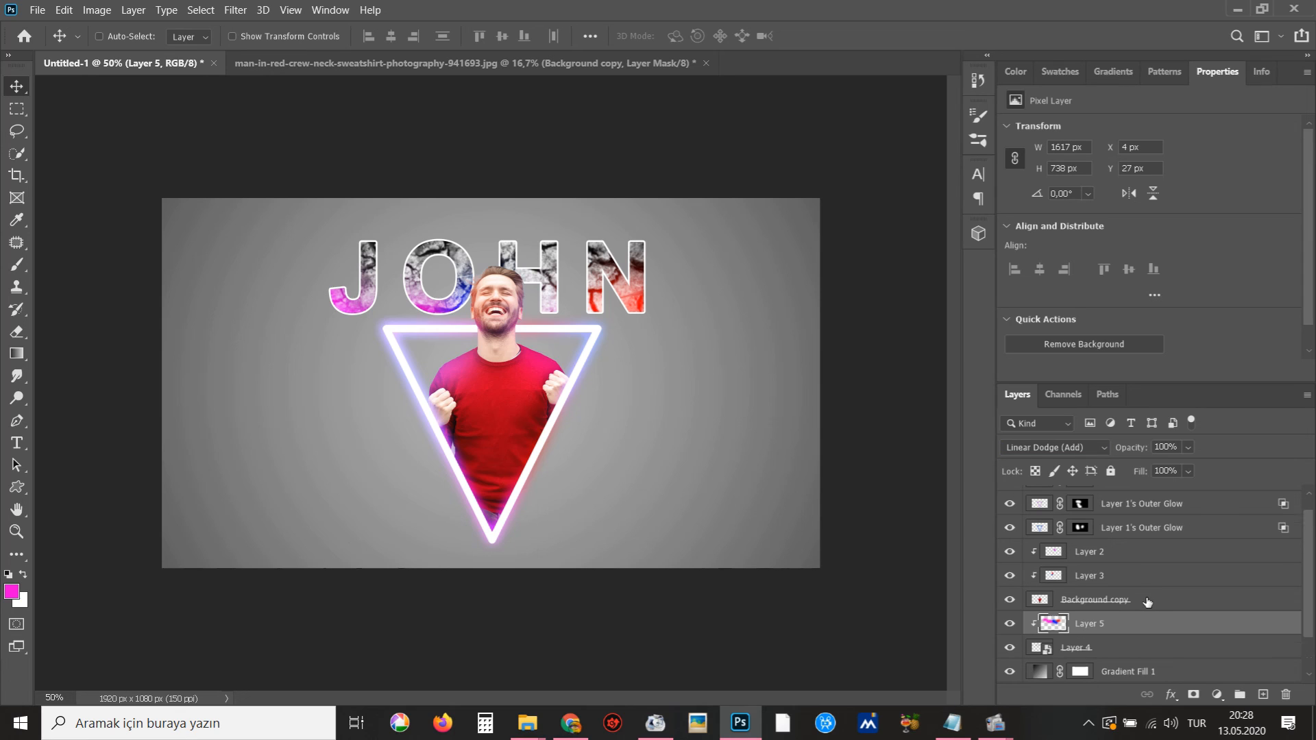
scroll(1148, 601, up, 2)
click(1116, 502)
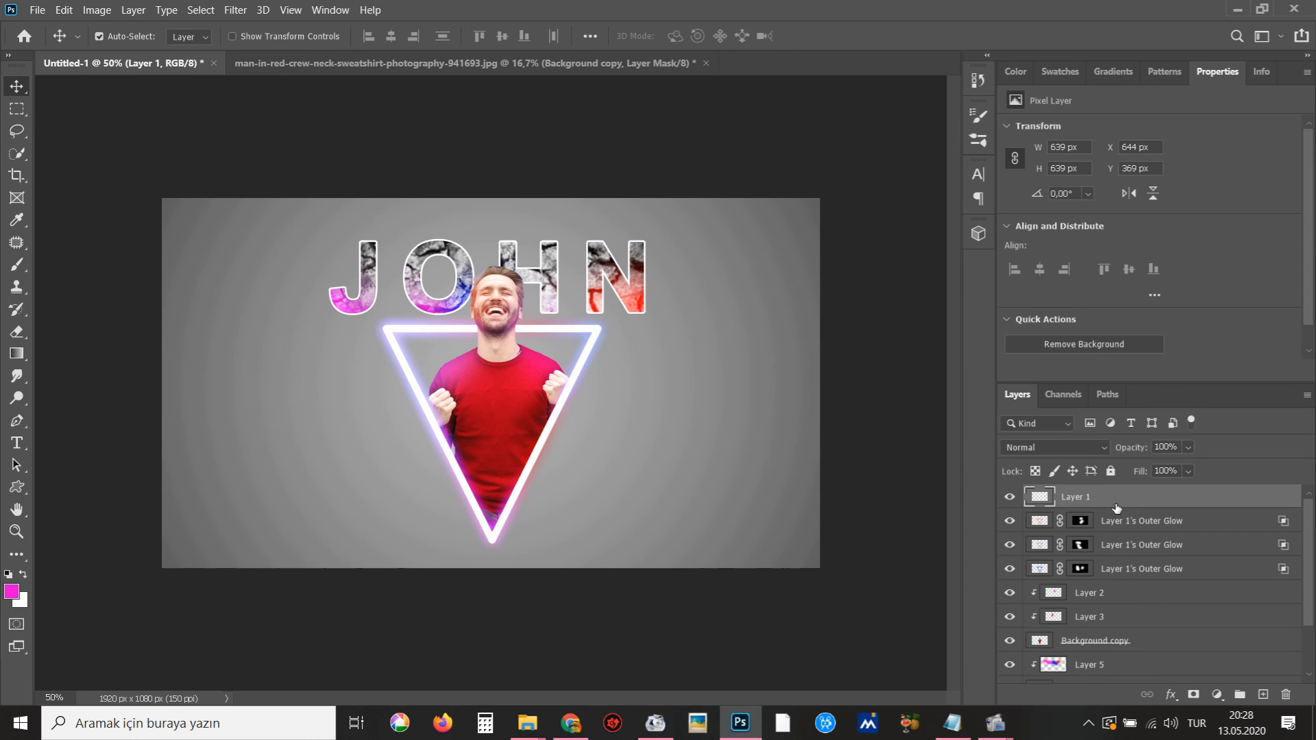
key(ctrl+shift+alt+e)
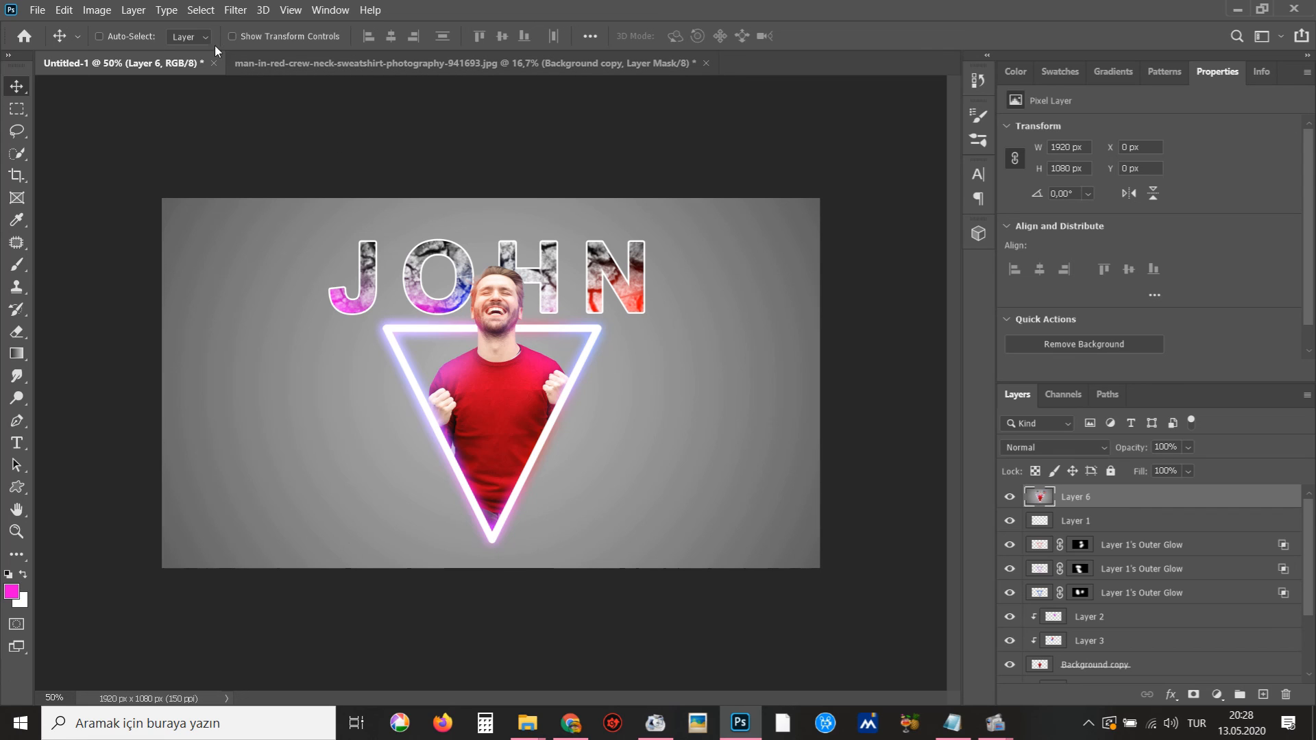
Open the merged layer in the Camera Raw Filter and set Contrast to +38 and Shadows to +28, leaving Temperature at 0
click(238, 11)
click(303, 106)
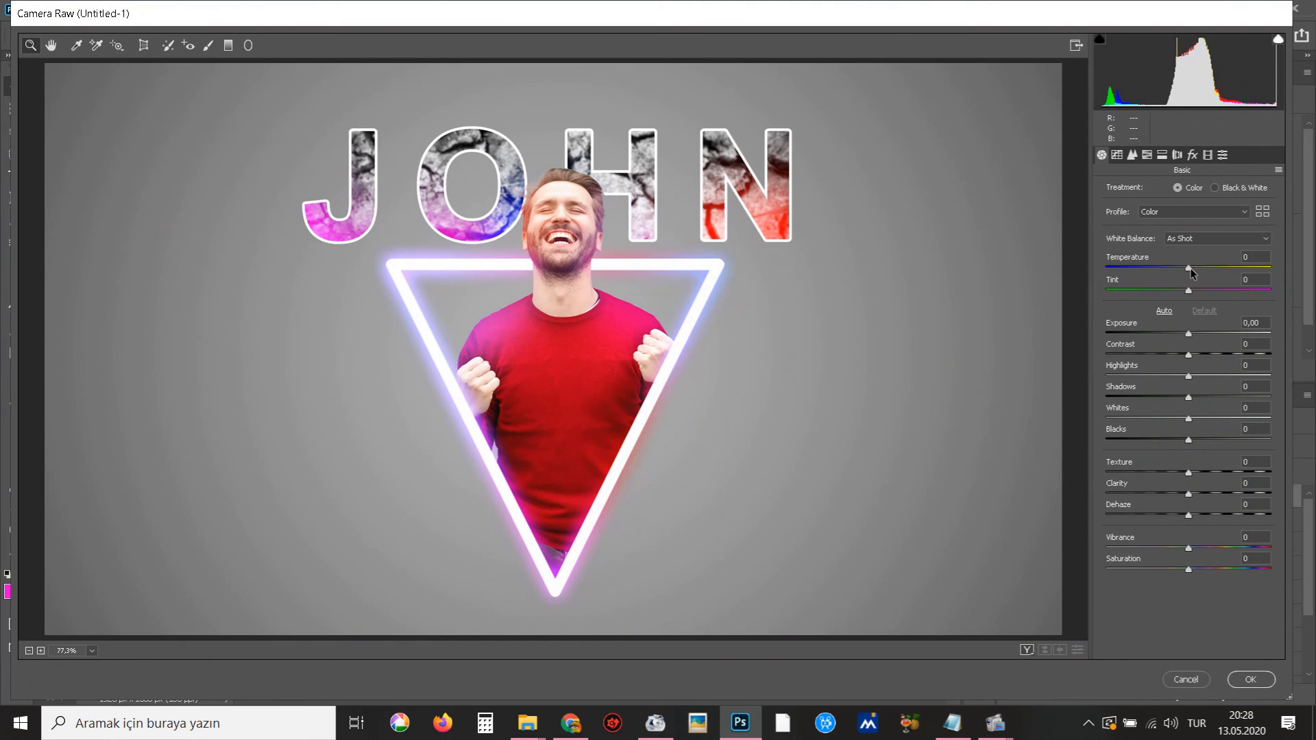
drag(1190, 269, 1194, 268)
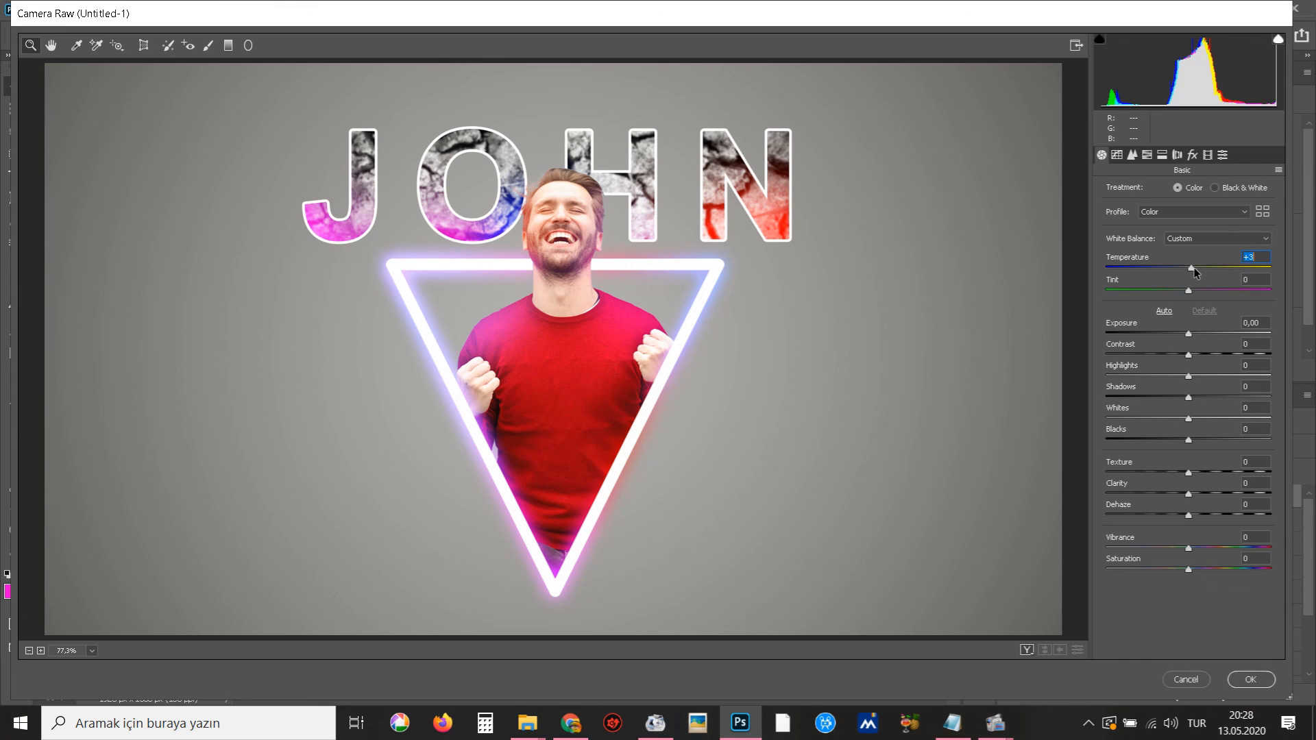
double_click(1194, 267)
drag(1203, 355, 1220, 353)
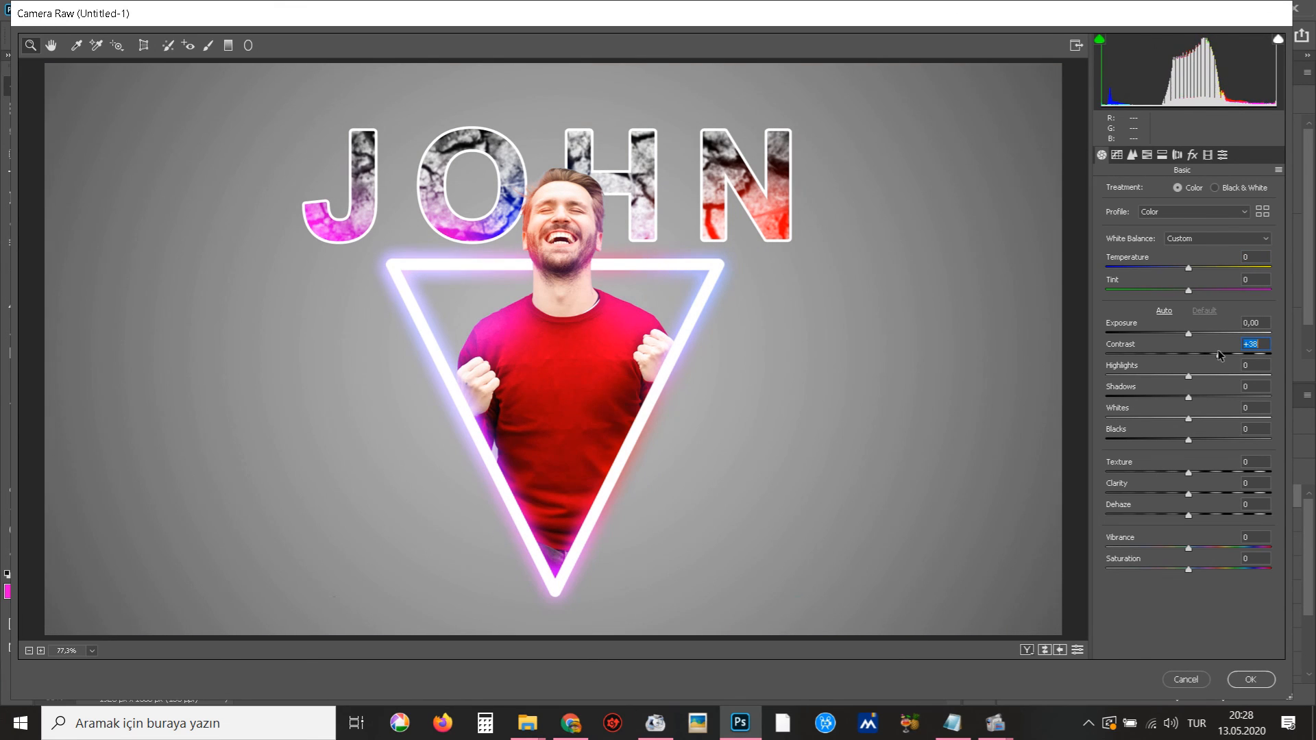
drag(1200, 397, 1212, 396)
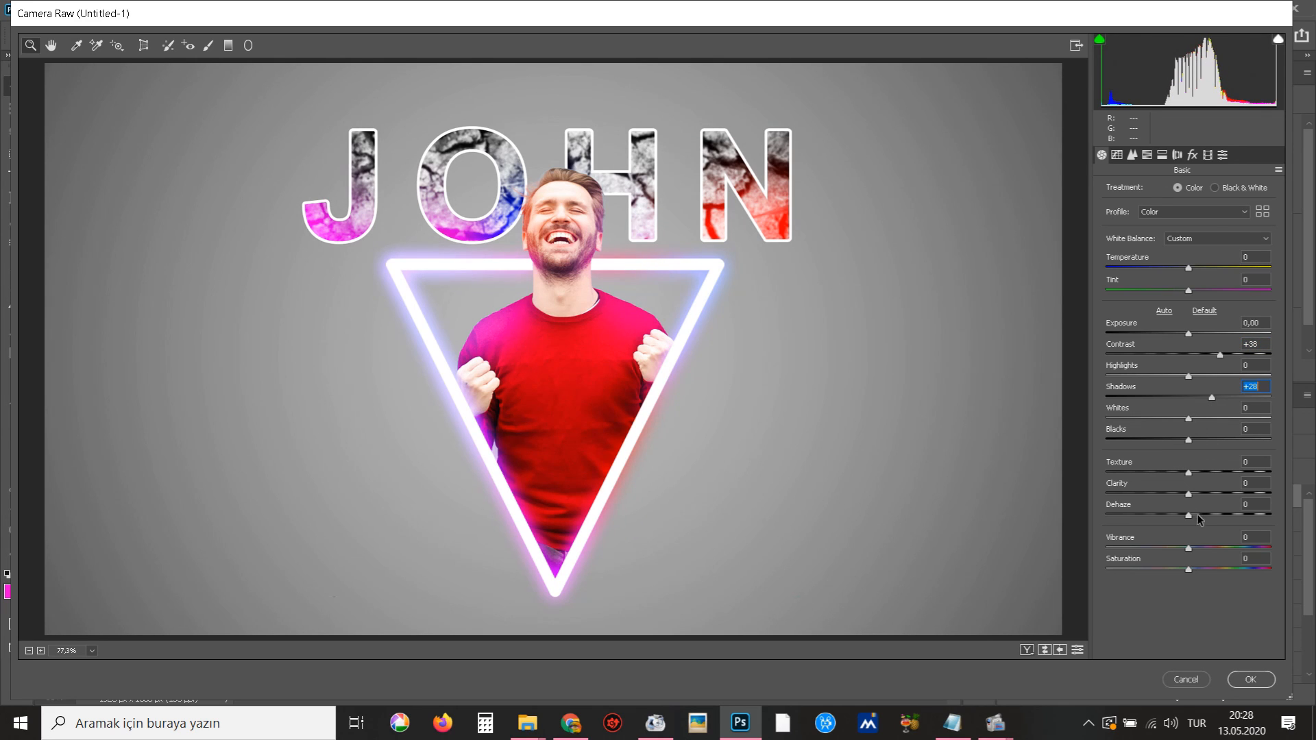
Set Vibrance to +19, Saturation to +8 and Blacks to -16 in the Camera Raw basic adjustments
click(1213, 547)
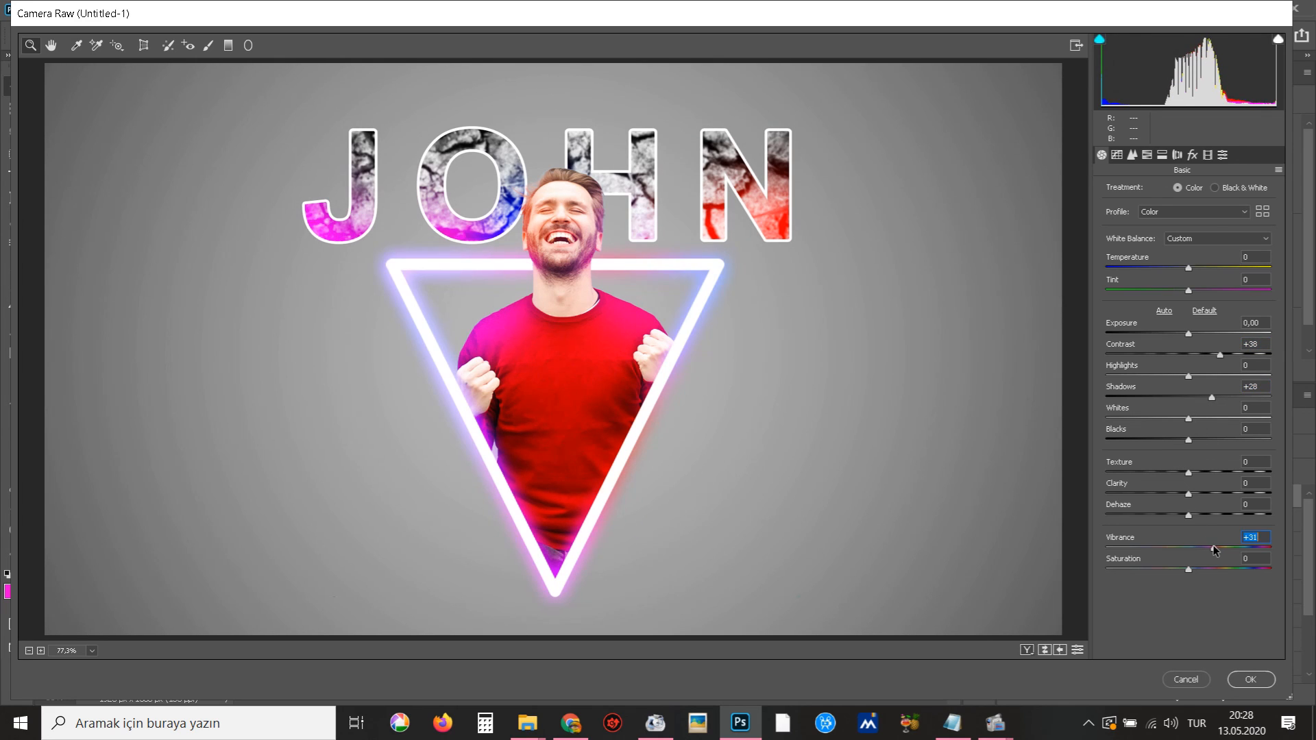
click(1200, 569)
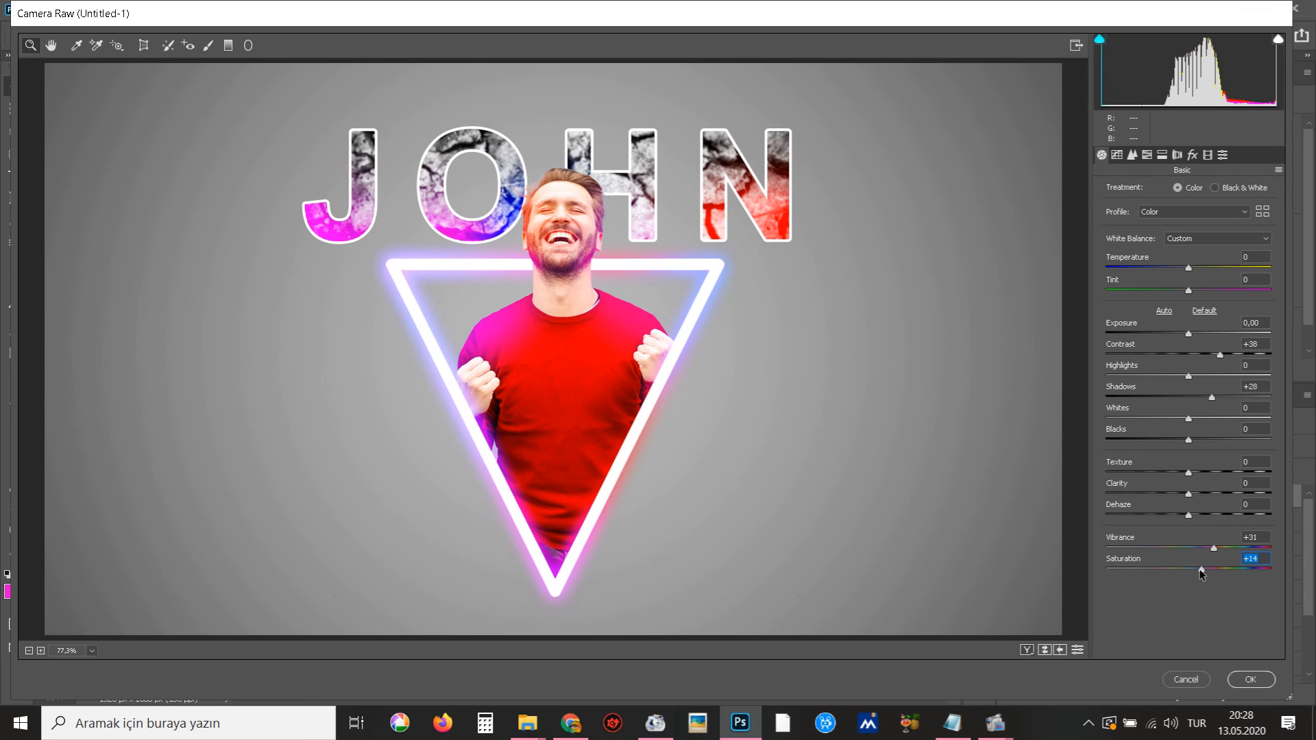
drag(1200, 571, 1203, 553)
drag(1179, 442, 1176, 441)
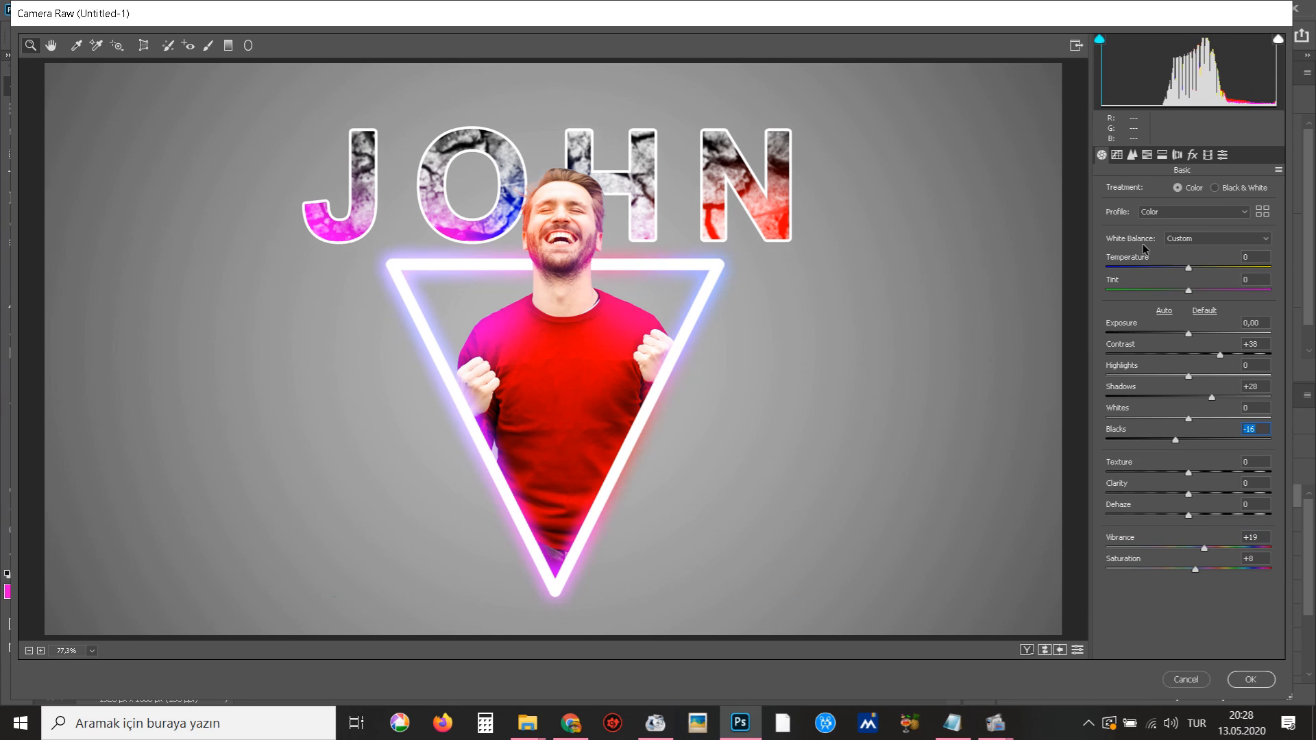
Raise the Camera Raw sharpening amount to a moderate level
click(1132, 155)
drag(1156, 212, 1194, 218)
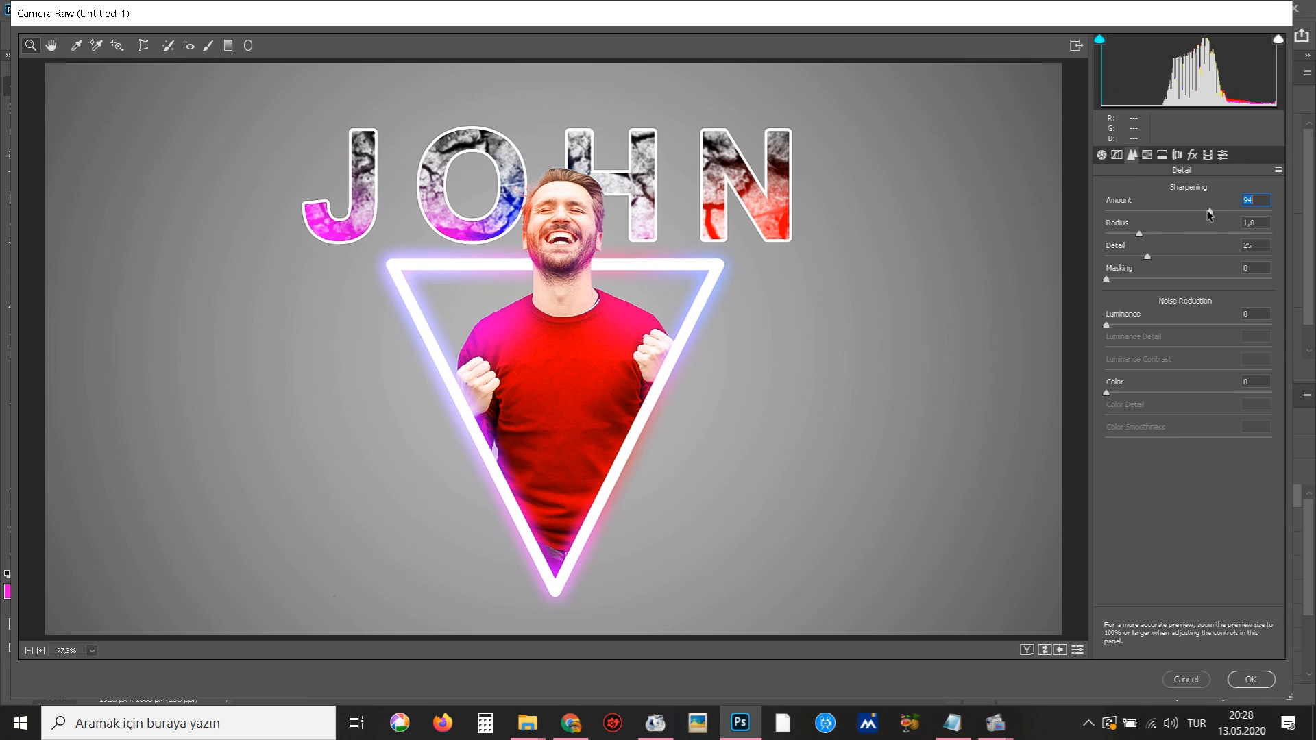
drag(1177, 215, 1163, 216)
Add a Highlight Priority post-crop vignette with an amount of -15 and apply the Camera Raw adjustments to the merged layer
click(1146, 155)
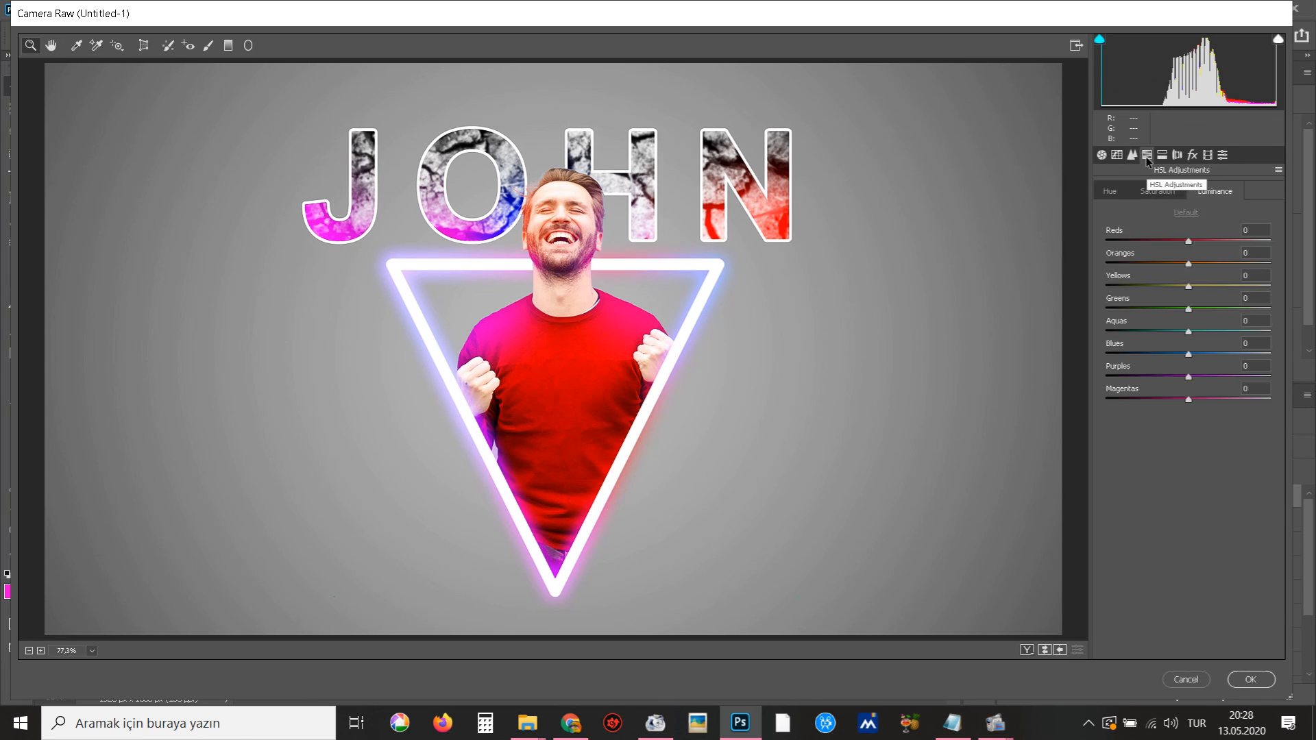
click(1163, 156)
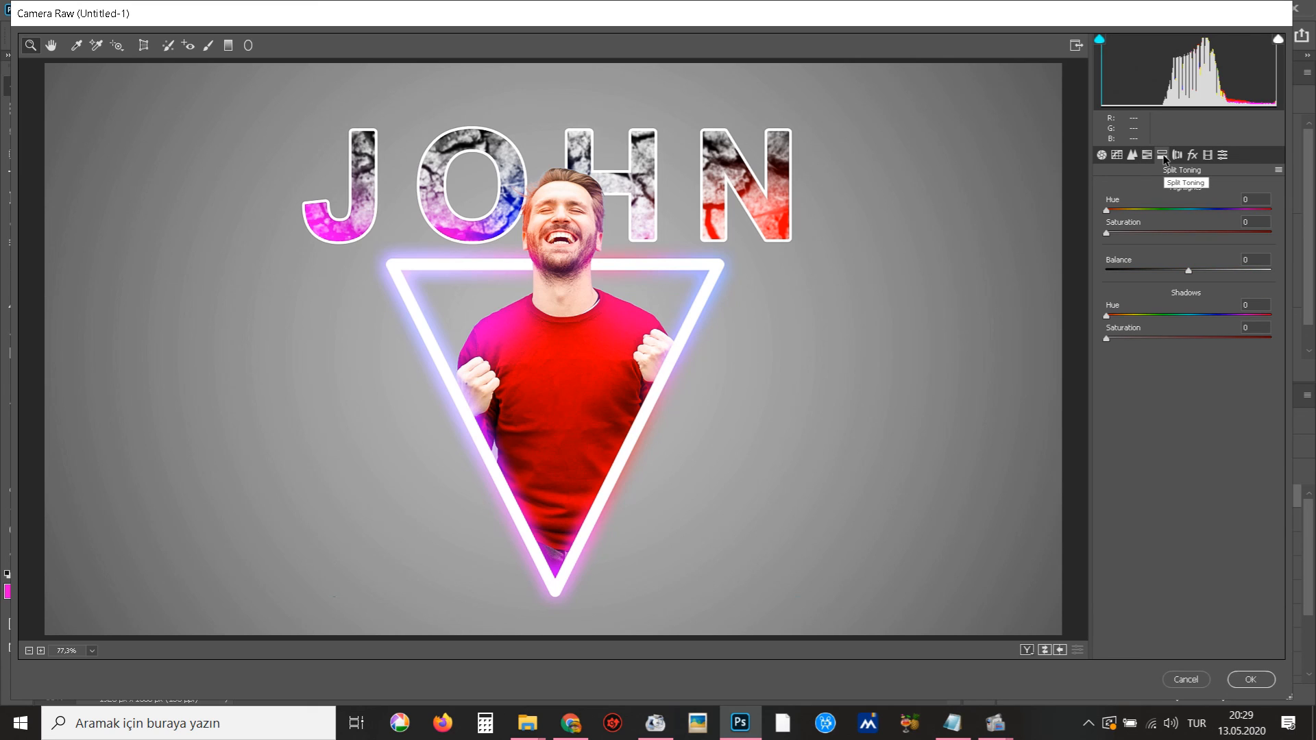
click(1179, 157)
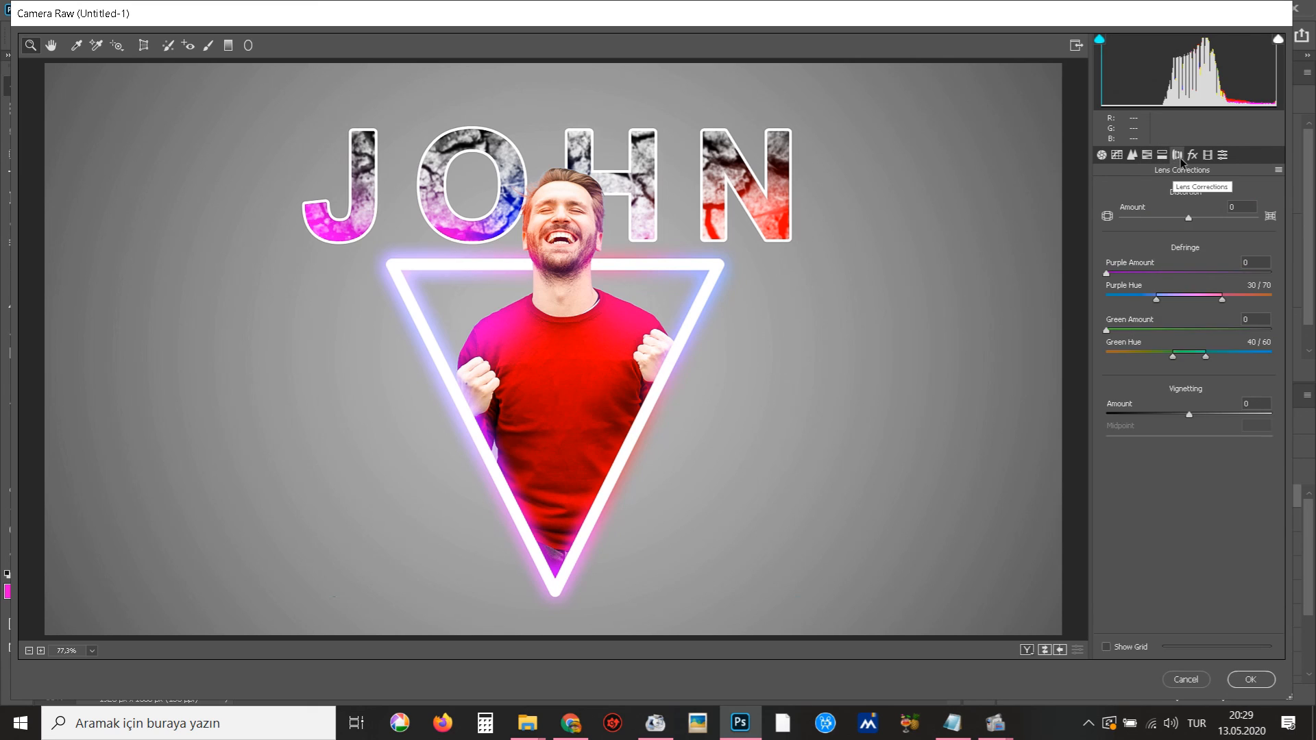
click(1193, 155)
click(1178, 331)
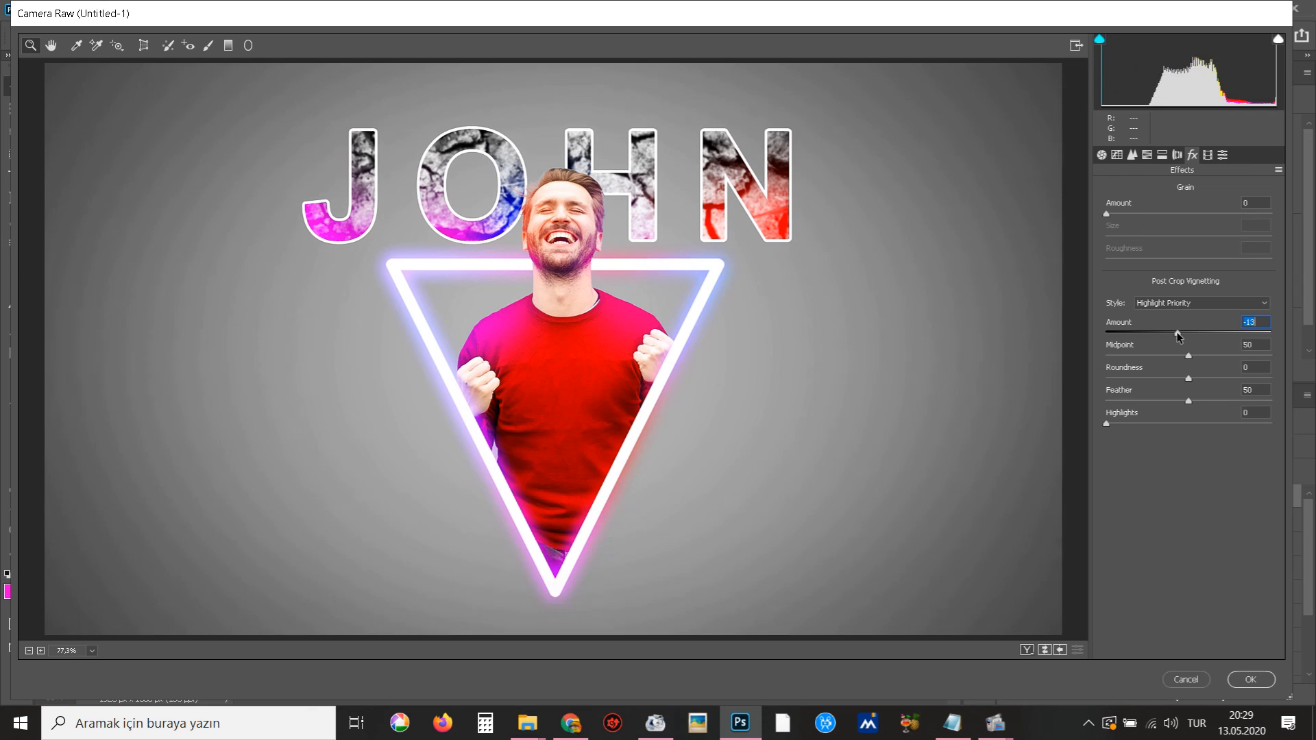
drag(1178, 335, 1177, 336)
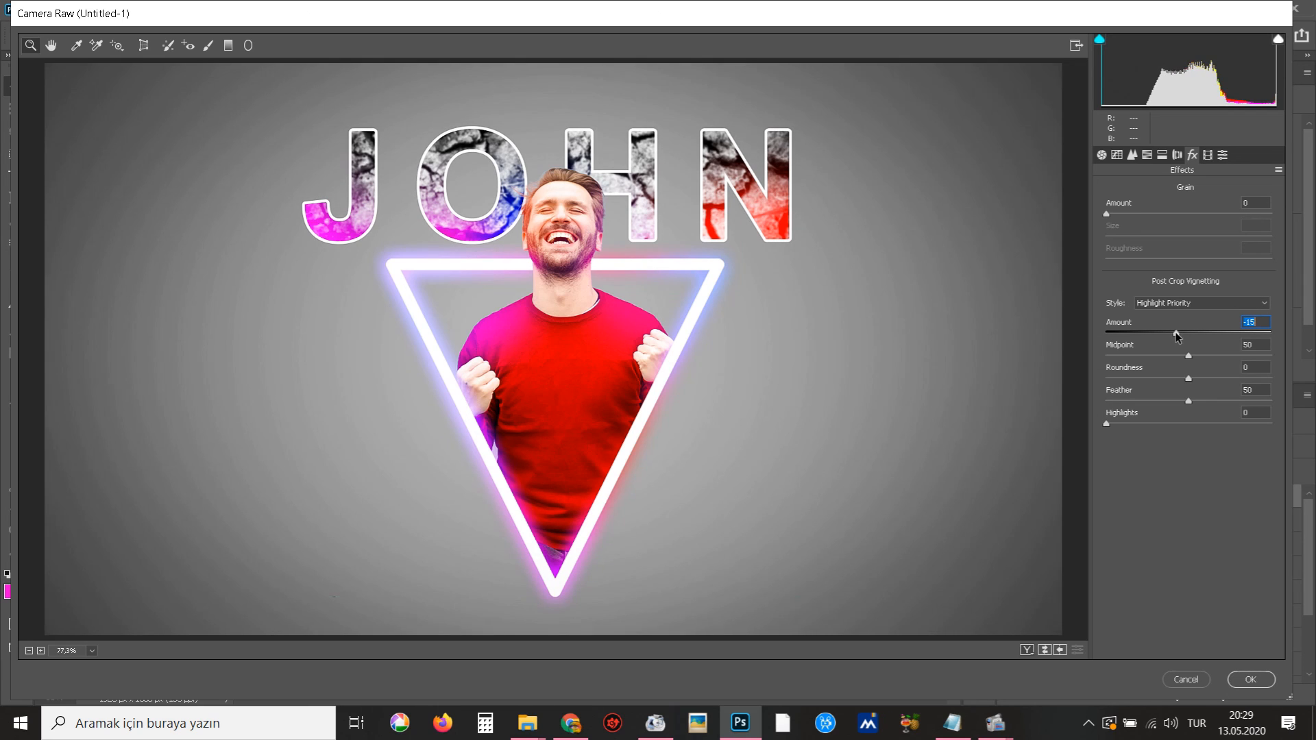
click(1208, 155)
click(1218, 155)
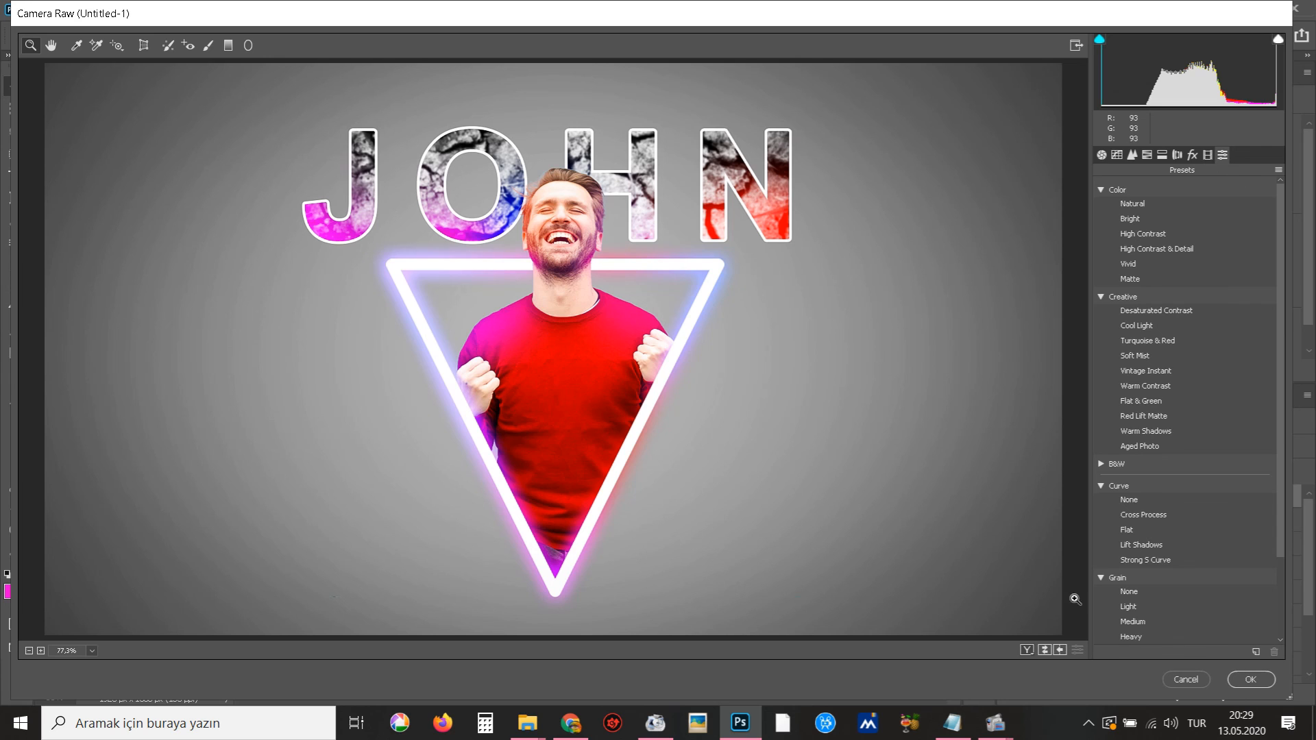
click(1262, 681)
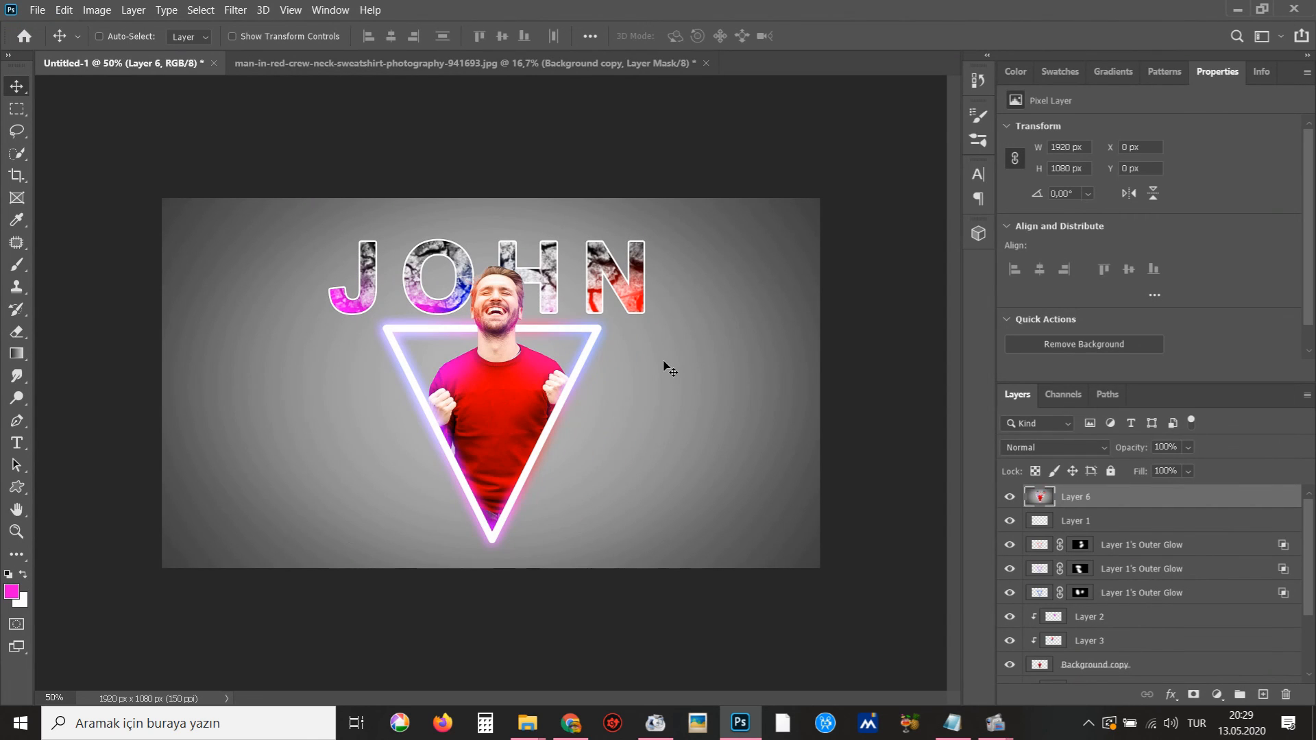
key(ctrl+plus)
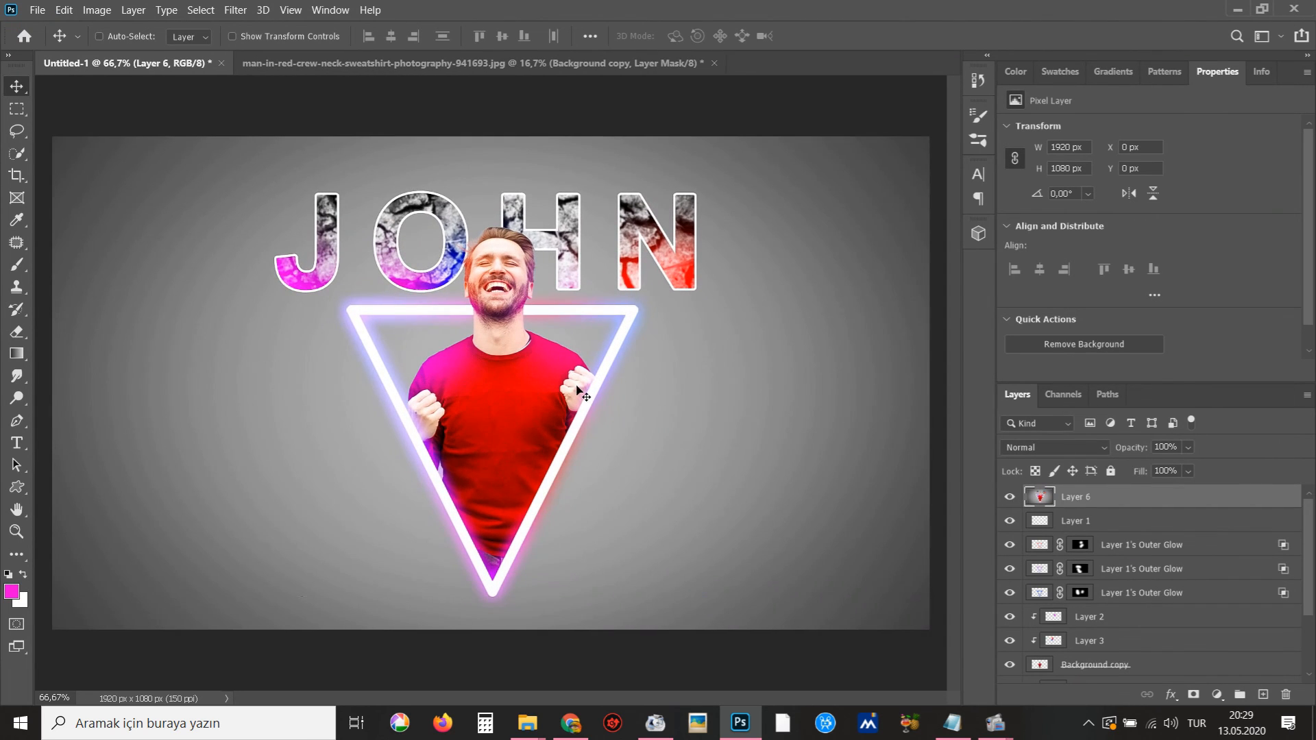